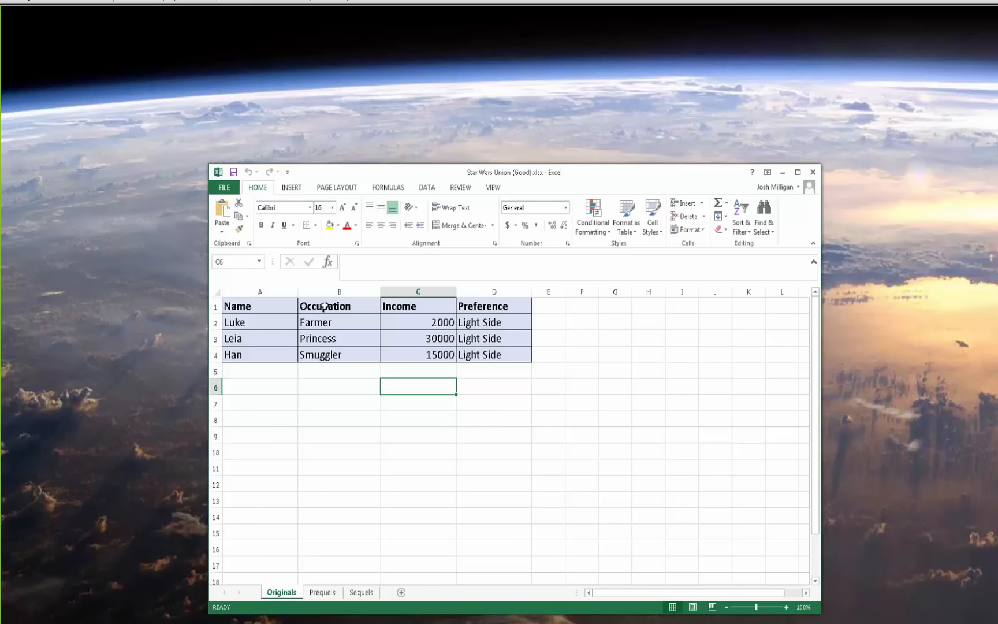
Review the Originals, Prequels and Sequels sheets of the Star Wars Union (Good) workbook
{"action": "left_click", "coordinate": [322, 592]}
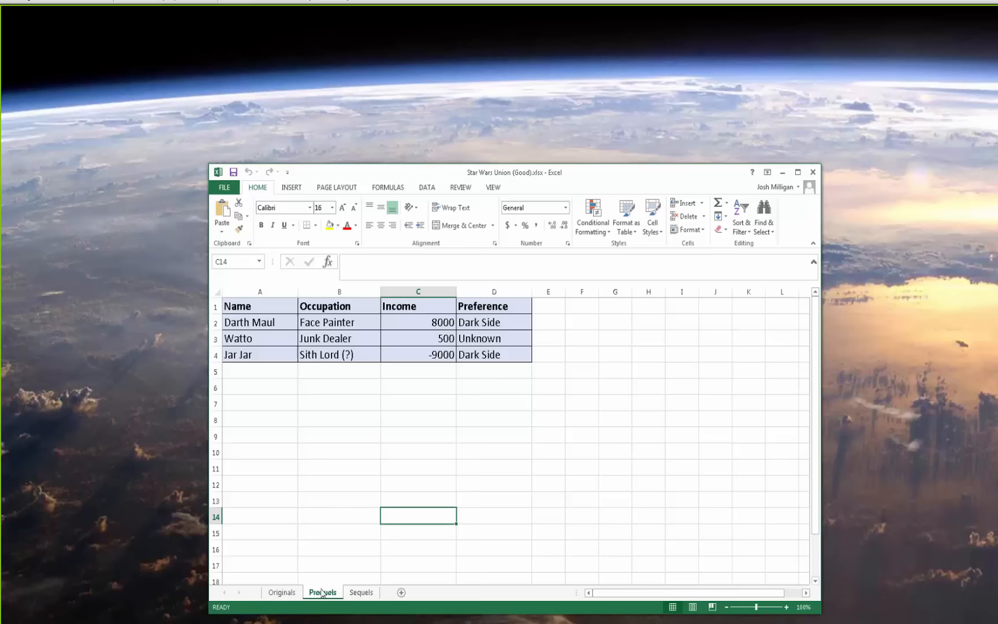
{"action": "left_click", "coordinate": [362, 592]}
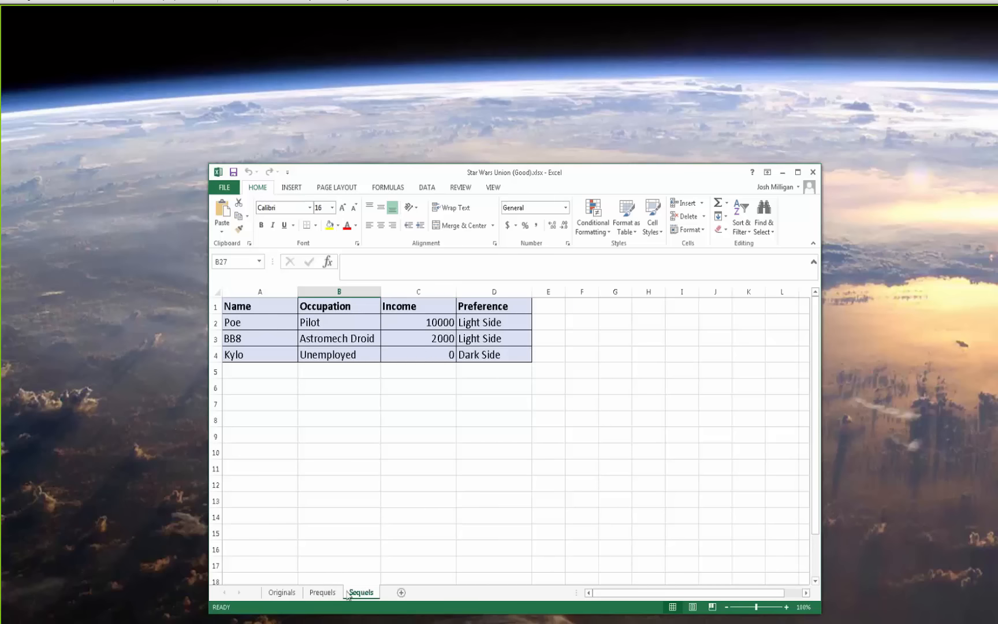
{"action": "left_click", "coordinate": [322, 592]}
{"action": "left_click", "coordinate": [289, 593]}
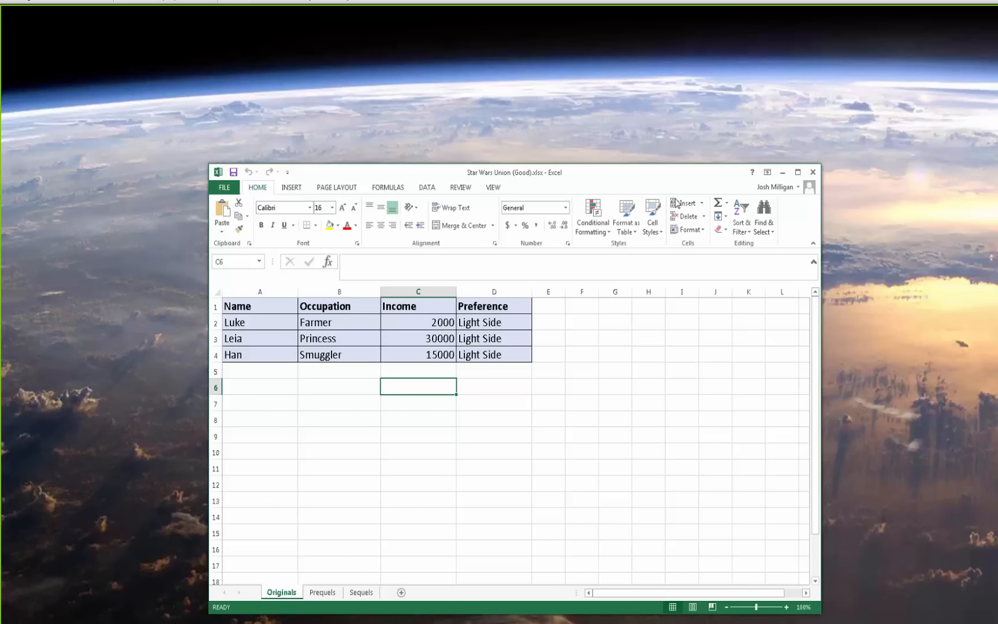
Switch to Tableau and connect to the Excel file Star Wars Union (Good).xlsx in the 2016 Unions folder
{"action": "key", "text": "alt+Tab"}
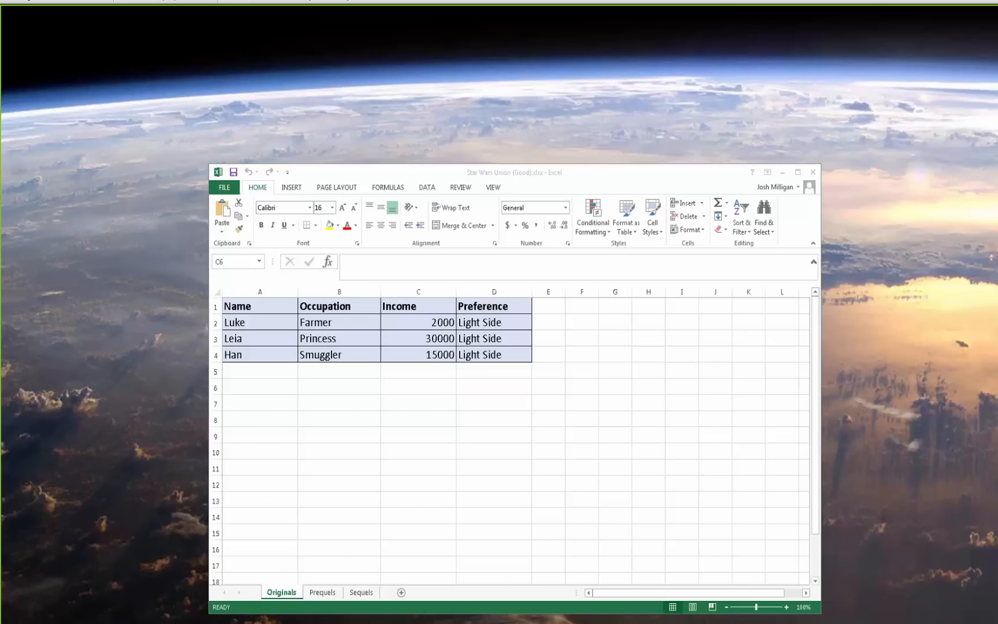
{"action": "left_click_drag", "start_coordinate": [997, 58], "coordinate": [263, 11]}
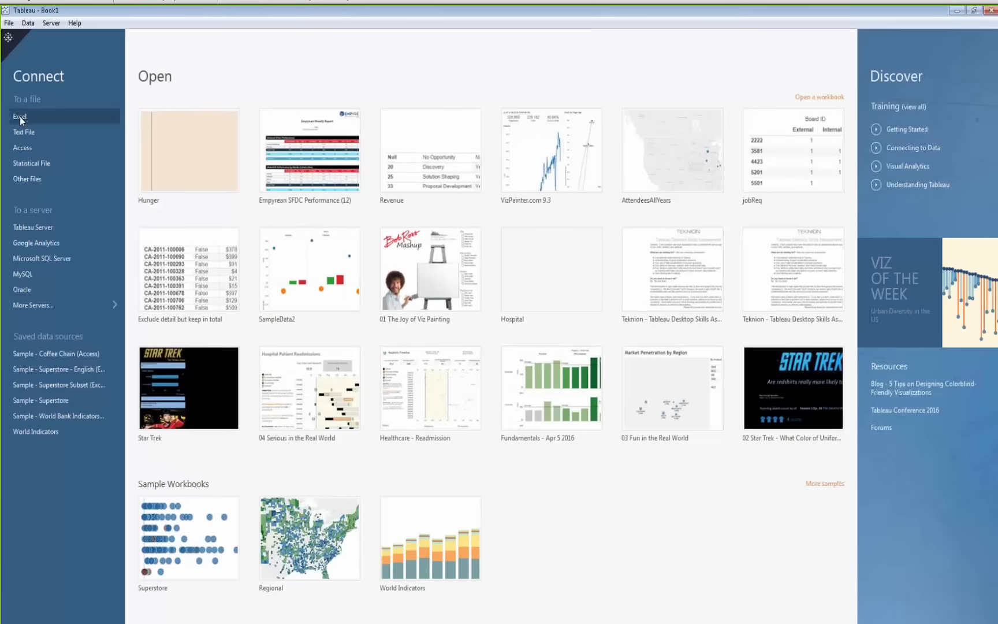
{"action": "left_click", "coordinate": [19, 117]}
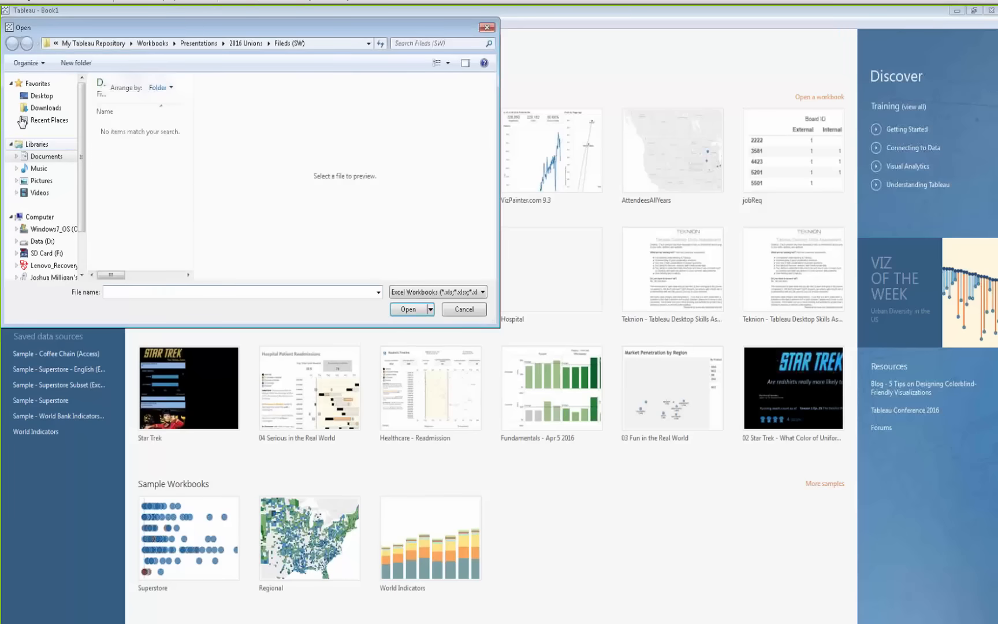
{"action": "left_click", "coordinate": [245, 43]}
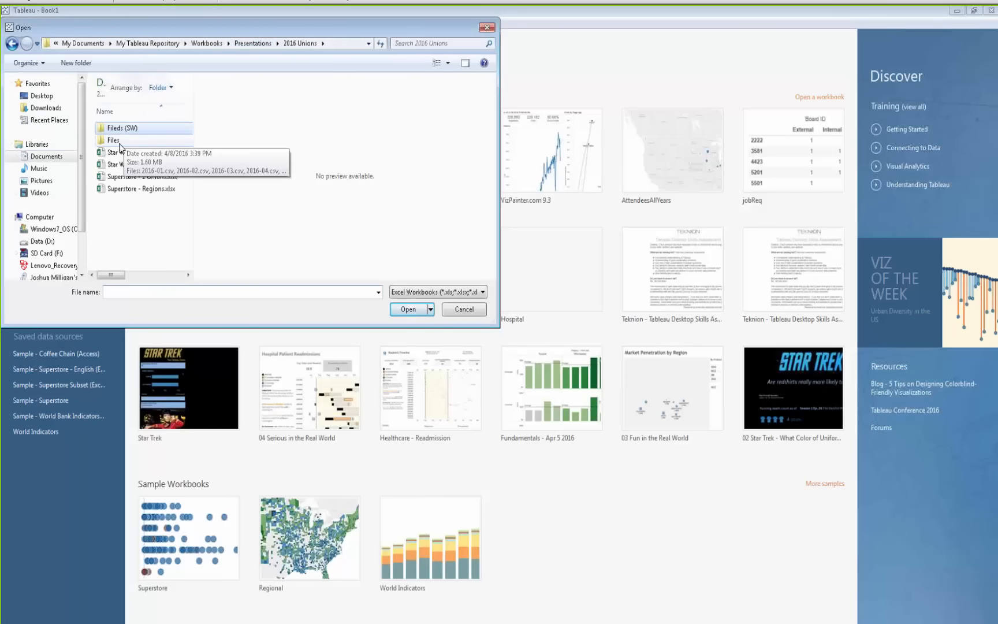
{"action": "double_click", "coordinate": [147, 153]}
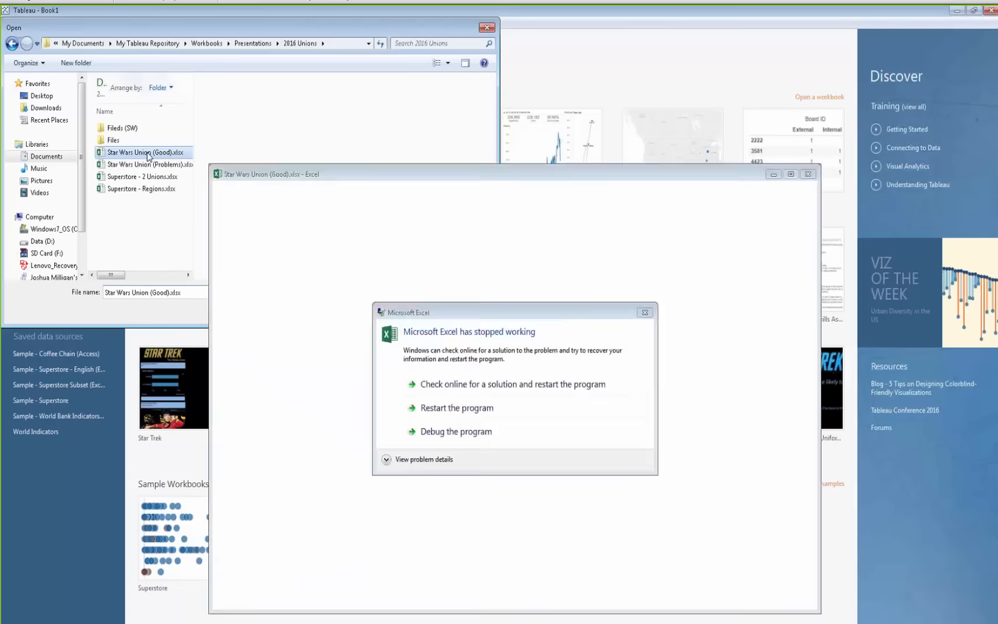
{"action": "left_click", "coordinate": [486, 408]}
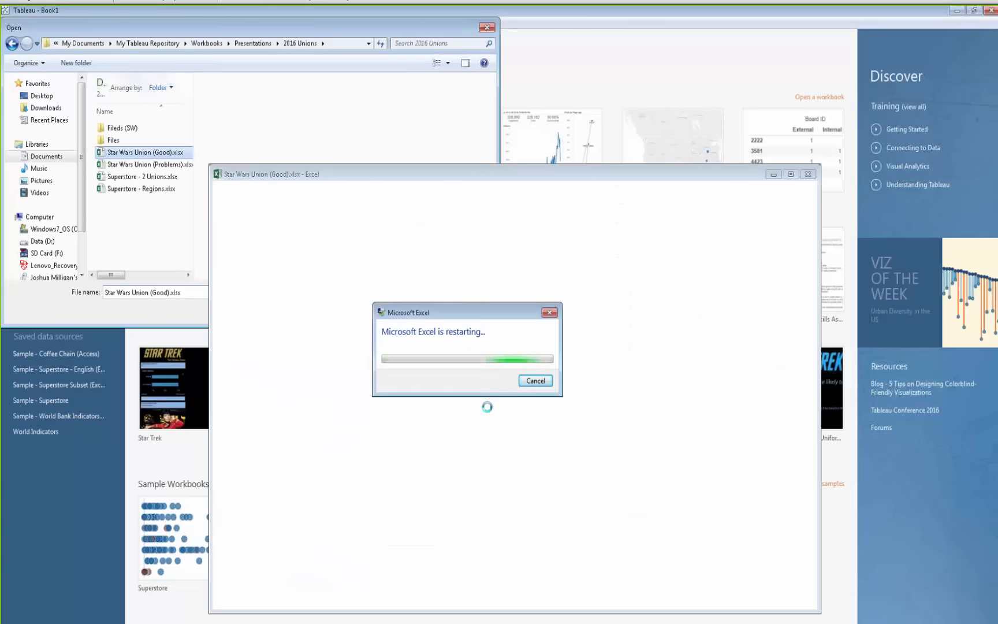
{"action": "left_click", "coordinate": [536, 382]}
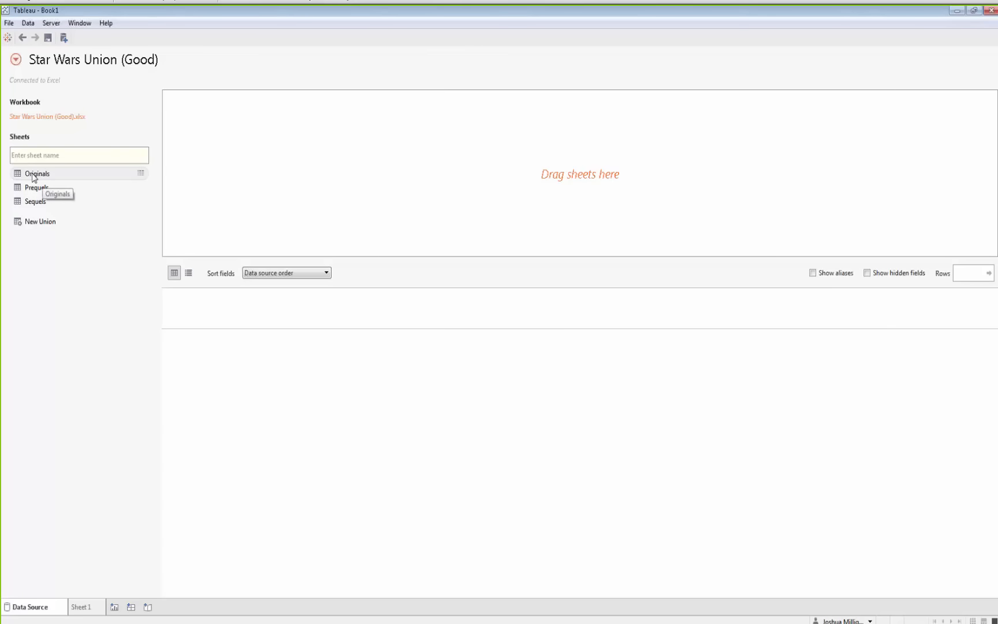
Add the Originals sheet to the data source canvas
{"action": "left_click_drag", "start_coordinate": [33, 177], "coordinate": [228, 139]}
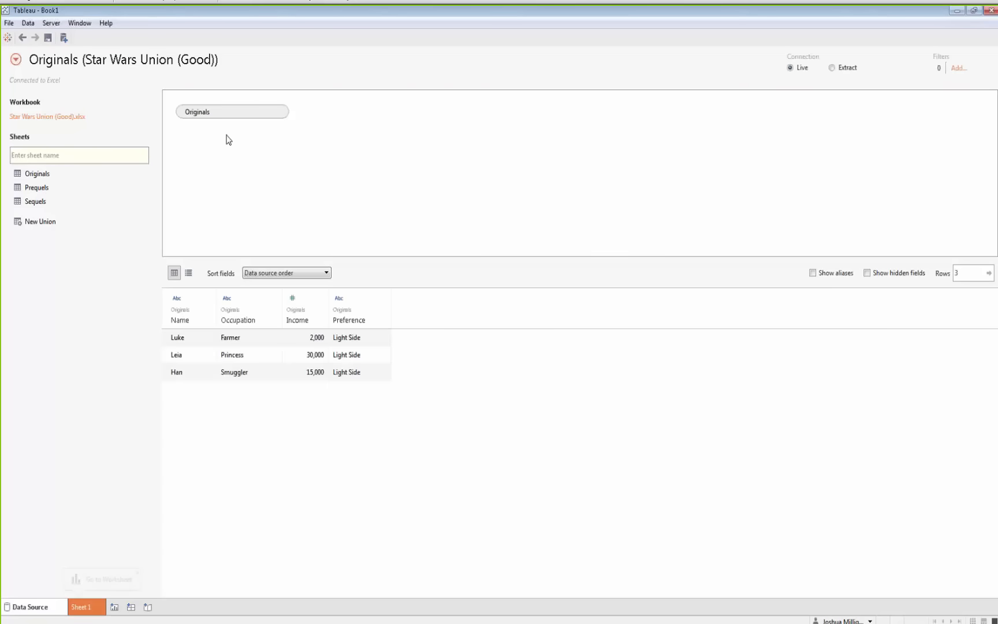
{"action": "left_click", "coordinate": [37, 190]}
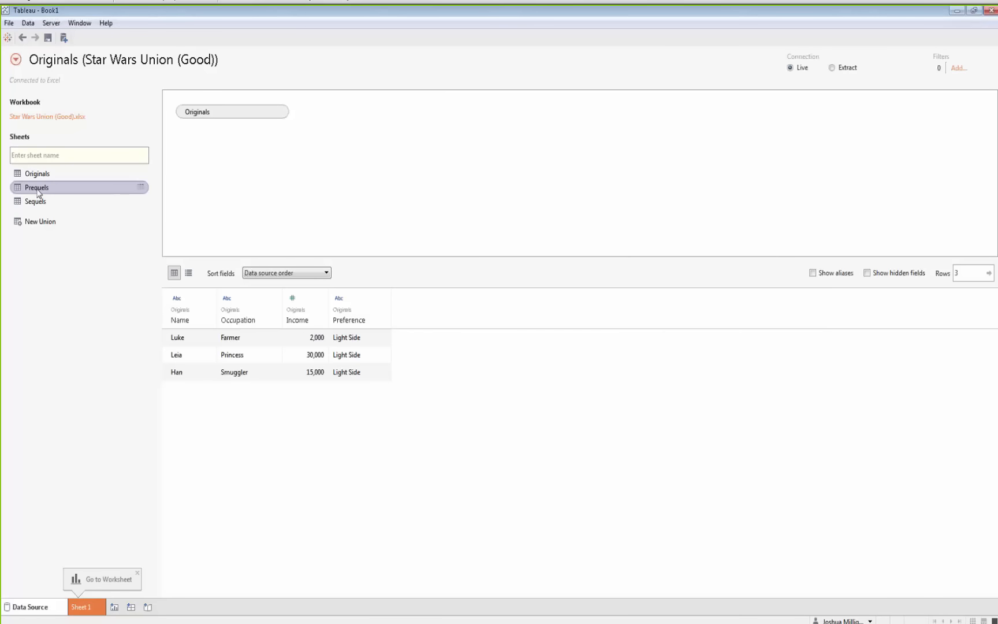
{"action": "left_click_drag", "start_coordinate": [38, 193], "coordinate": [387, 127]}
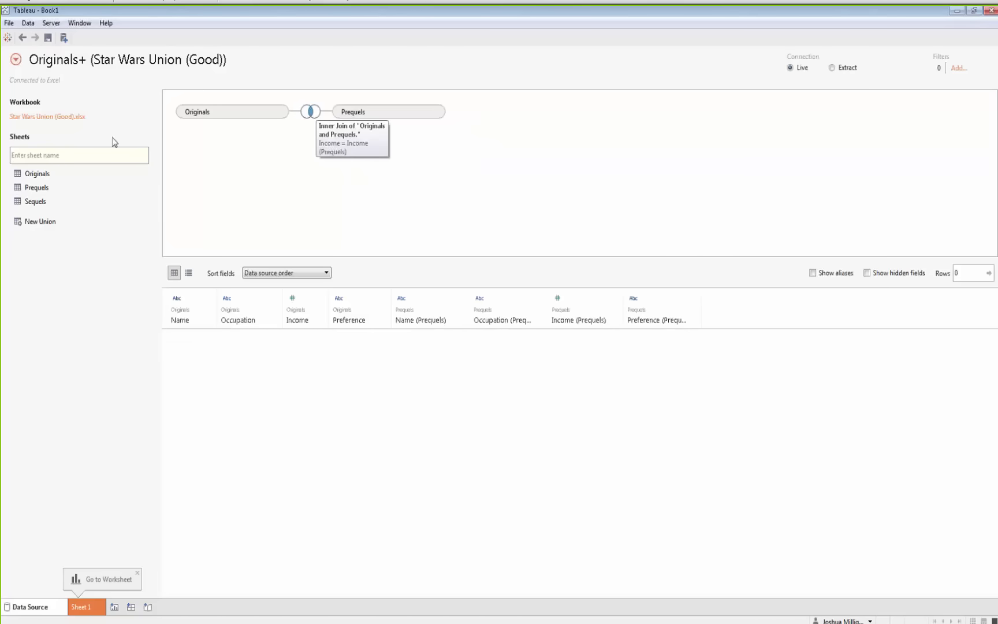
{"action": "left_click", "coordinate": [22, 39]}
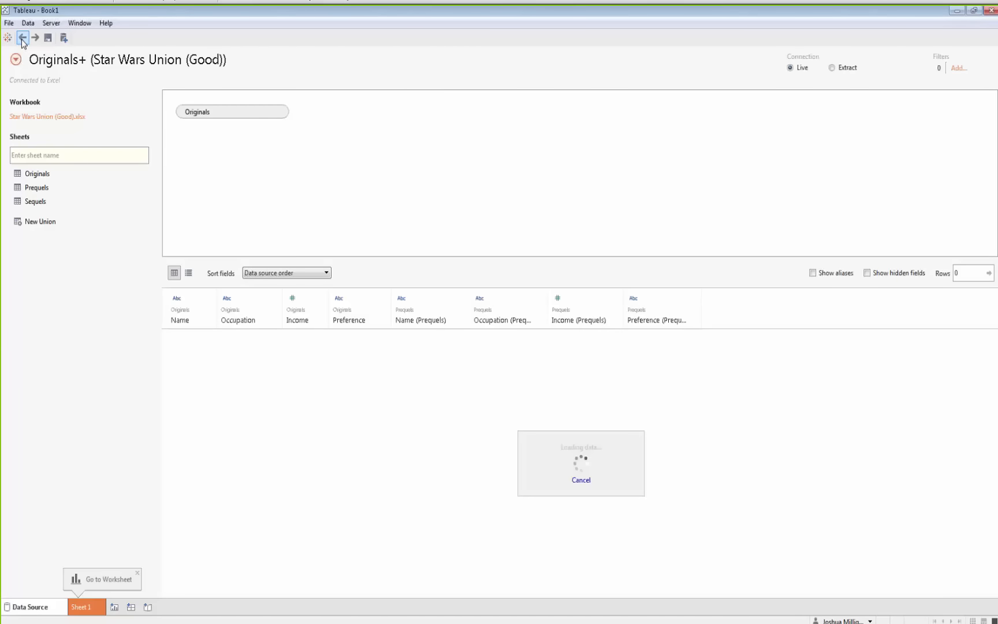
Union the Prequels and Sequels sheets with the Originals table
{"action": "left_click_drag", "start_coordinate": [37, 193], "coordinate": [245, 141]}
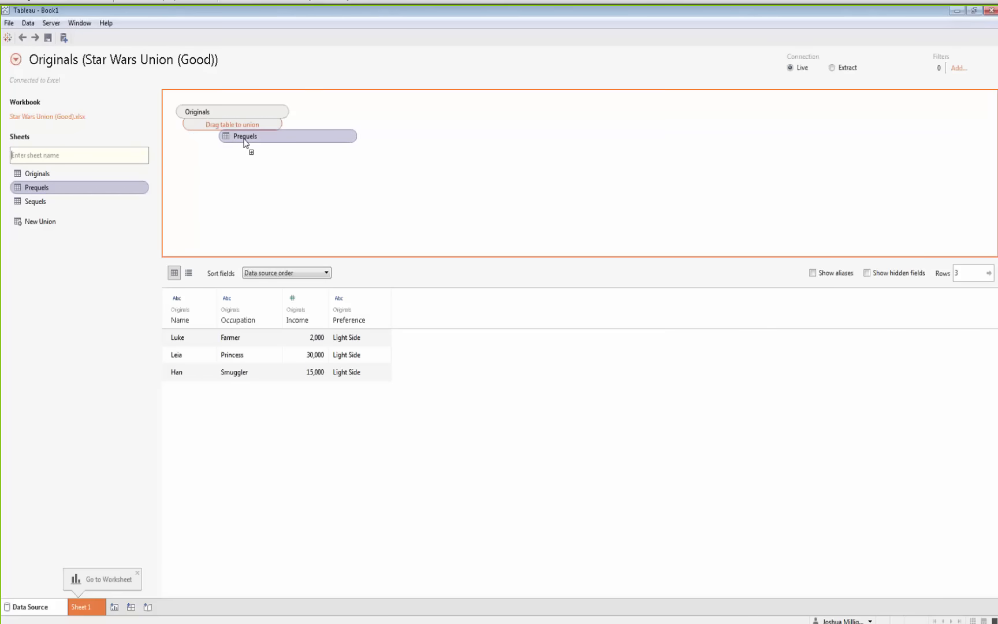
{"action": "left_click_drag", "start_coordinate": [245, 143], "coordinate": [243, 130]}
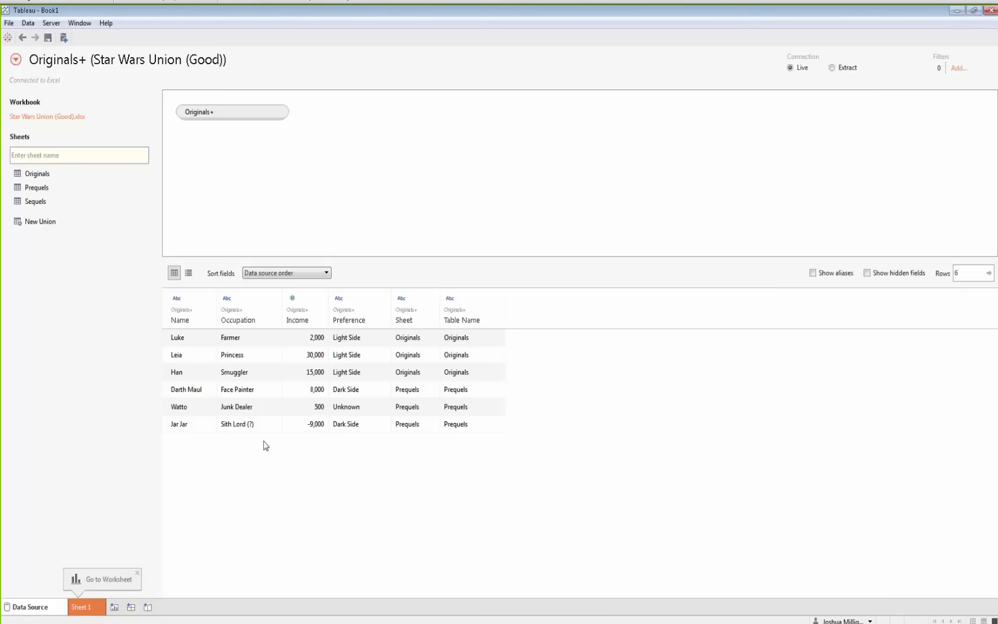
{"action": "left_click_drag", "start_coordinate": [45, 201], "coordinate": [221, 132]}
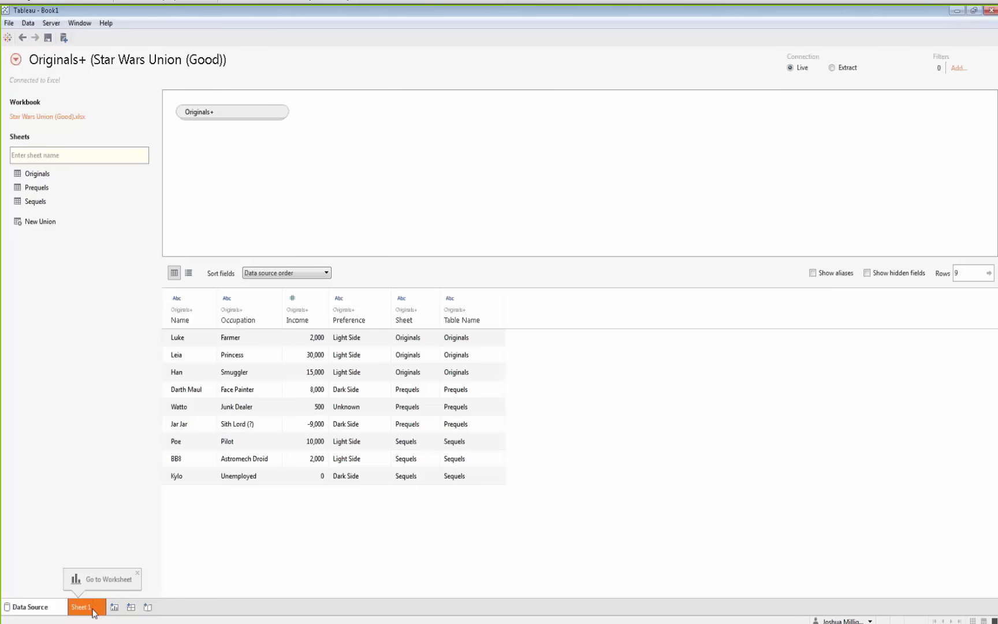
On Sheet 1, build a bar chart with Name on Rows and Income on Columns
{"action": "left_click", "coordinate": [81, 607]}
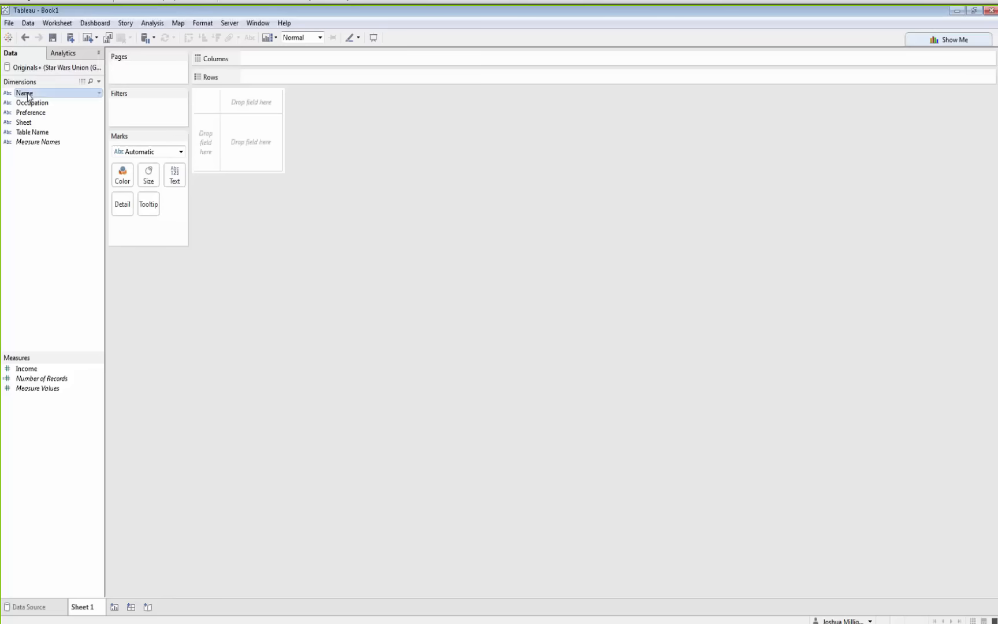
{"action": "left_click_drag", "start_coordinate": [27, 93], "coordinate": [205, 137]}
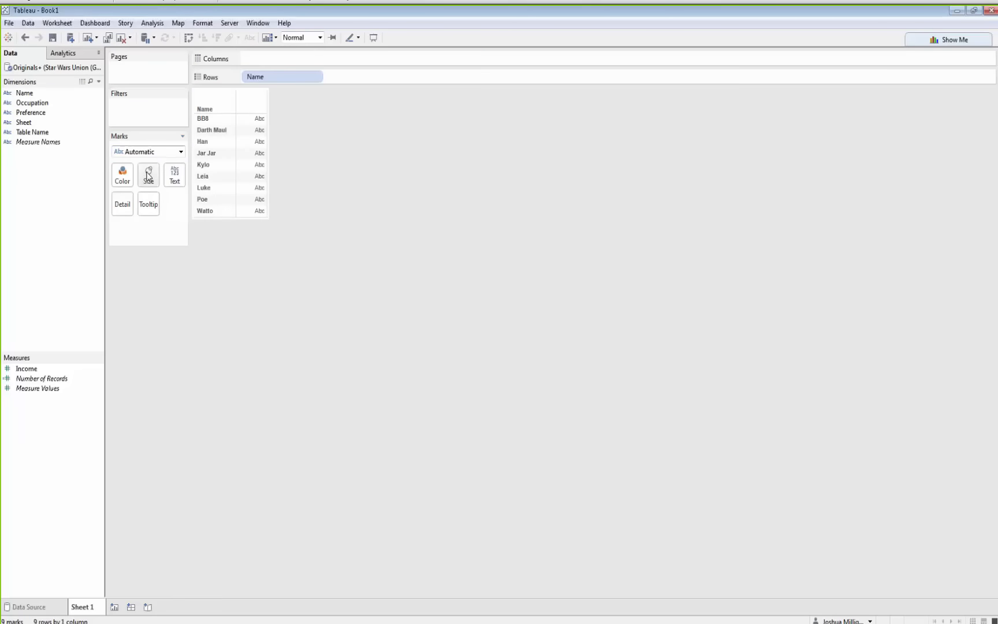
{"action": "left_click_drag", "start_coordinate": [25, 368], "coordinate": [283, 61]}
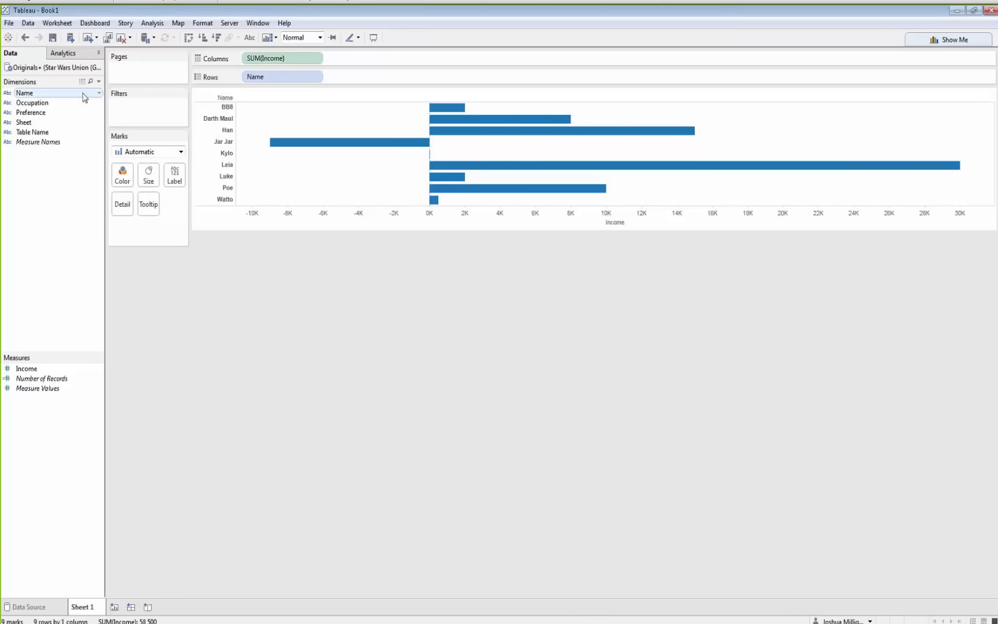
Add the Sheet field to Rows ahead of Name
{"action": "left_click", "coordinate": [24, 123]}
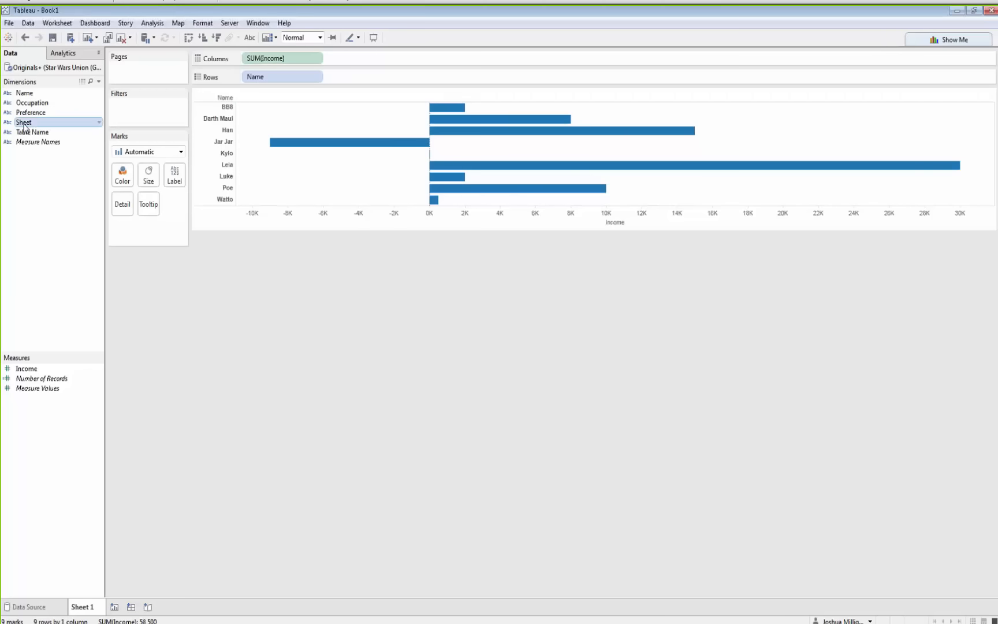
{"action": "left_click", "coordinate": [29, 132]}
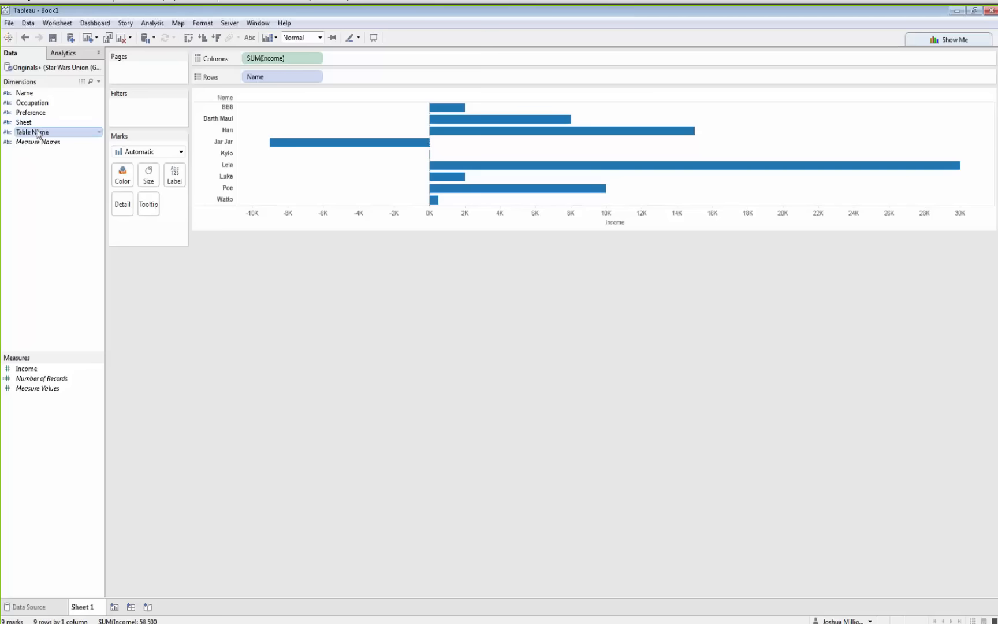
{"action": "left_click", "coordinate": [28, 123]}
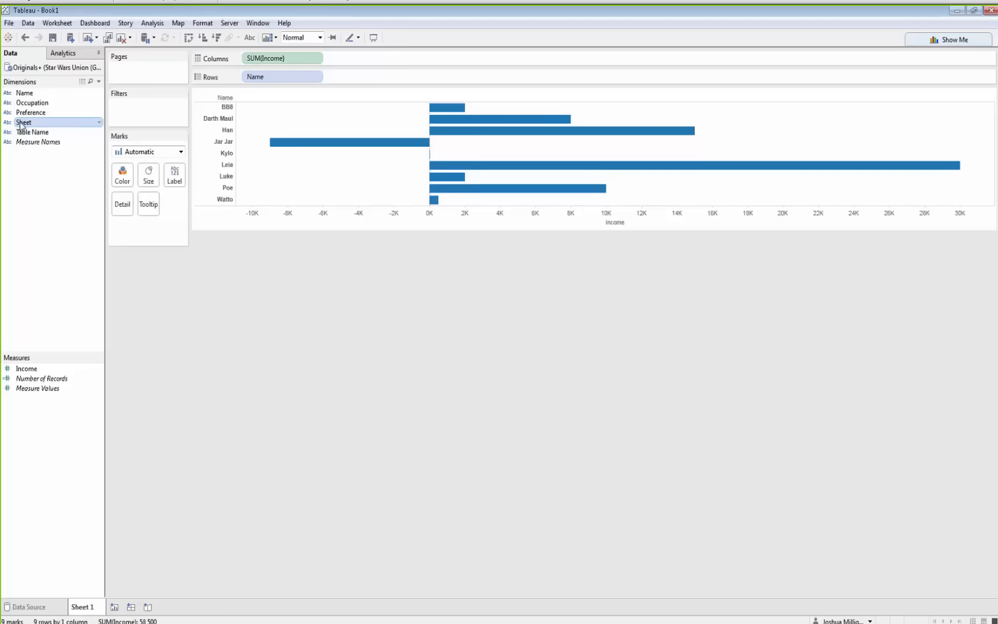
{"action": "mouse_move", "coordinate": [22, 124]}
{"action": "left_mouse_down"}
{"action": "mouse_move", "coordinate": [128, 113]}
{"action": "mouse_move", "coordinate": [244, 82]}
{"action": "left_mouse_up"}
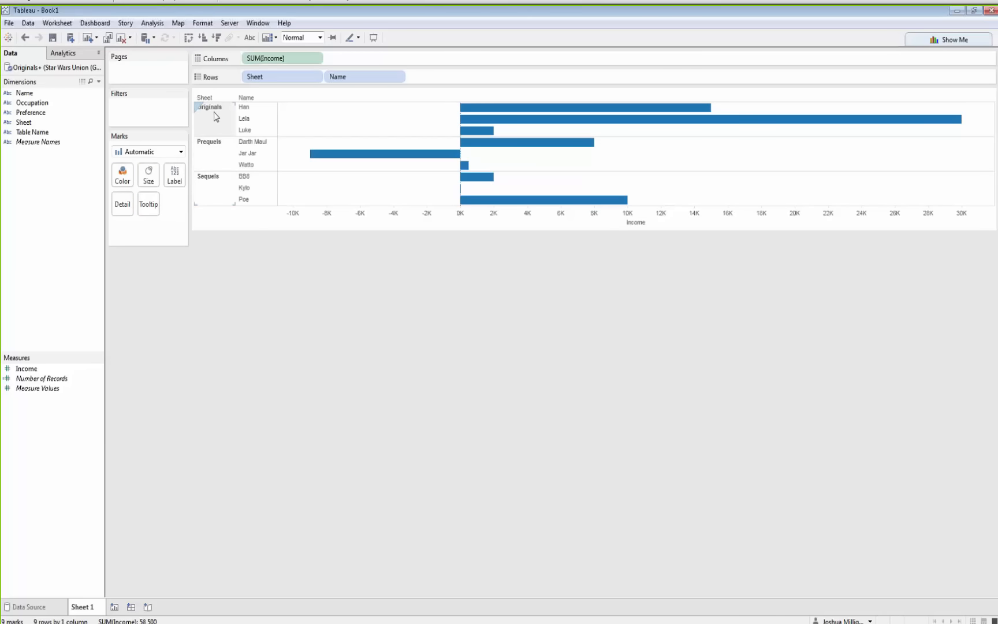
Add Table Name to Rows, then remove it again
{"action": "left_click_drag", "start_coordinate": [40, 133], "coordinate": [328, 78]}
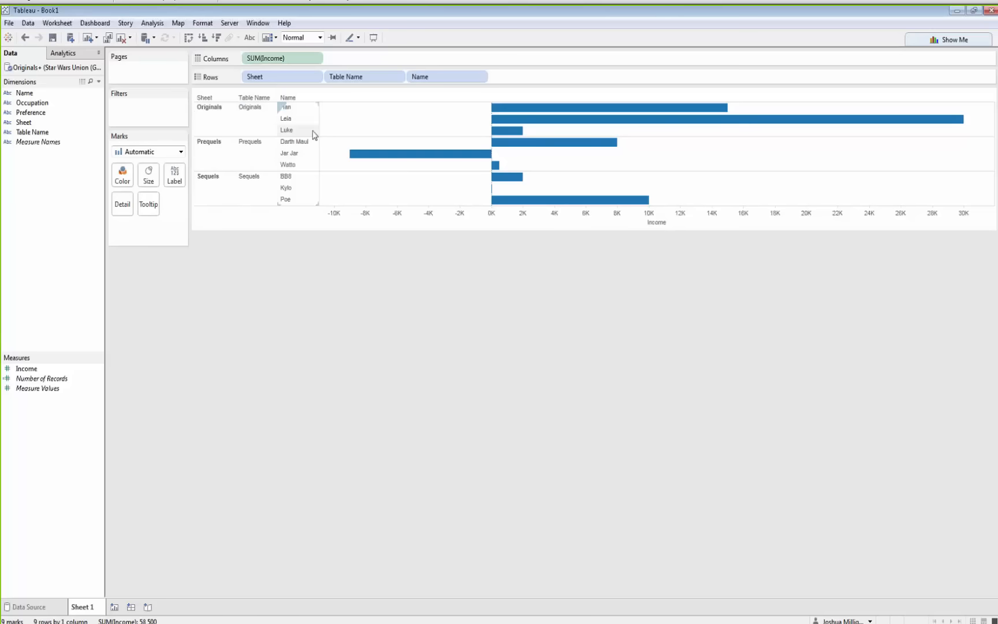
{"action": "left_click_drag", "start_coordinate": [354, 79], "coordinate": [298, 320]}
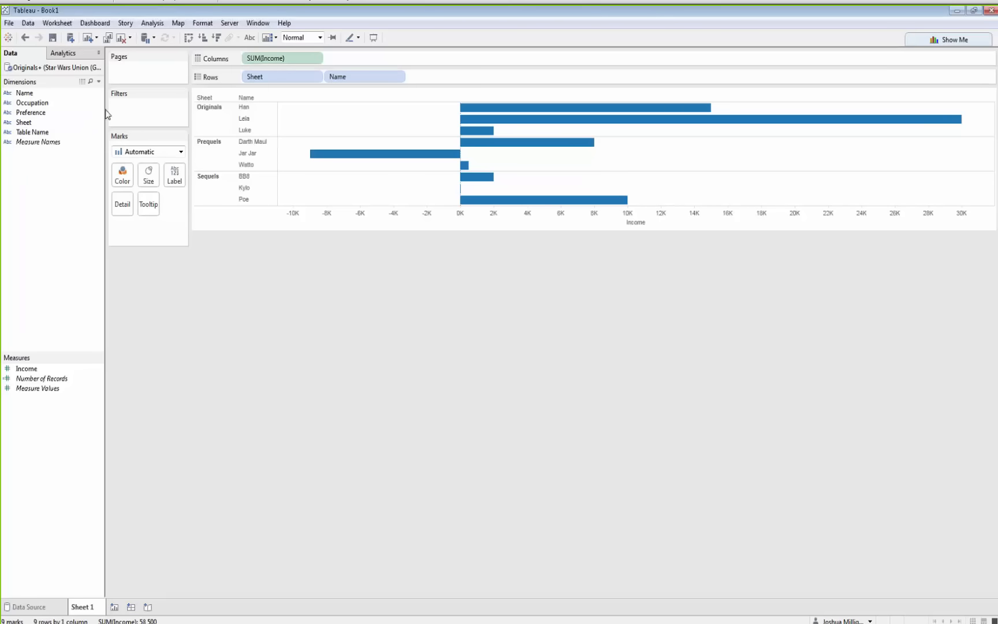
Create a calculated field based on Sheet and name it Trilogy
{"action": "right_click", "coordinate": [28, 124]}
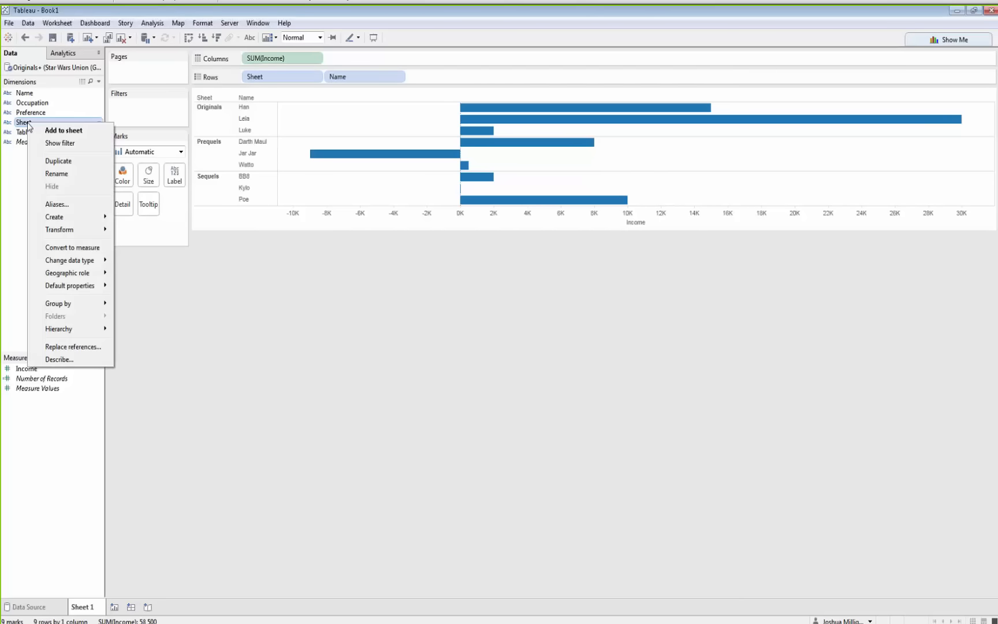
{"action": "mouse_move", "coordinate": [58, 217]}
{"action": "left_click", "coordinate": [140, 220]}
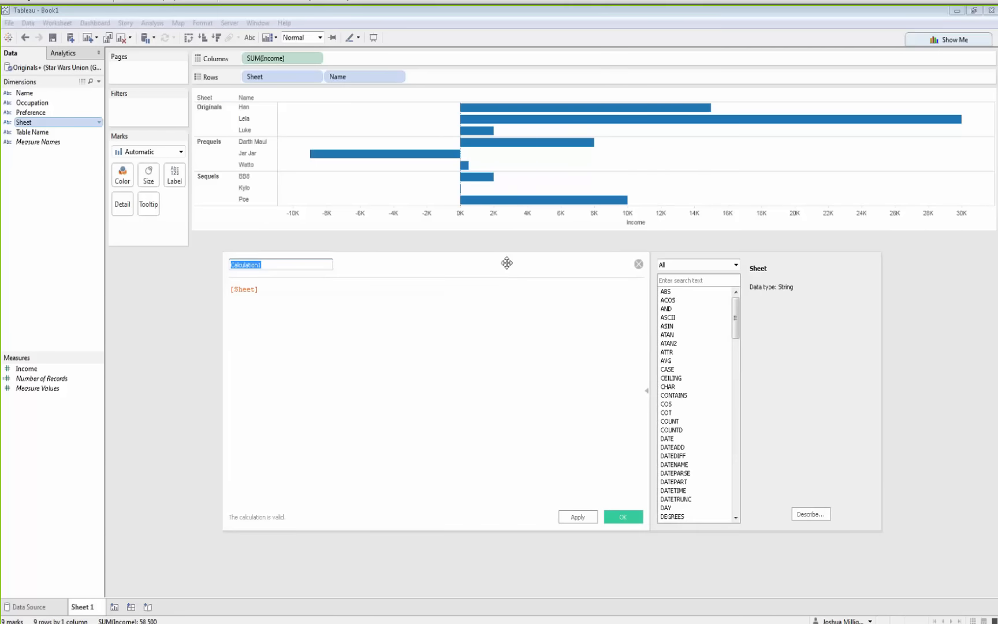
{"action": "type", "text": "Trilogy"}
{"action": "left_click", "coordinate": [630, 517]}
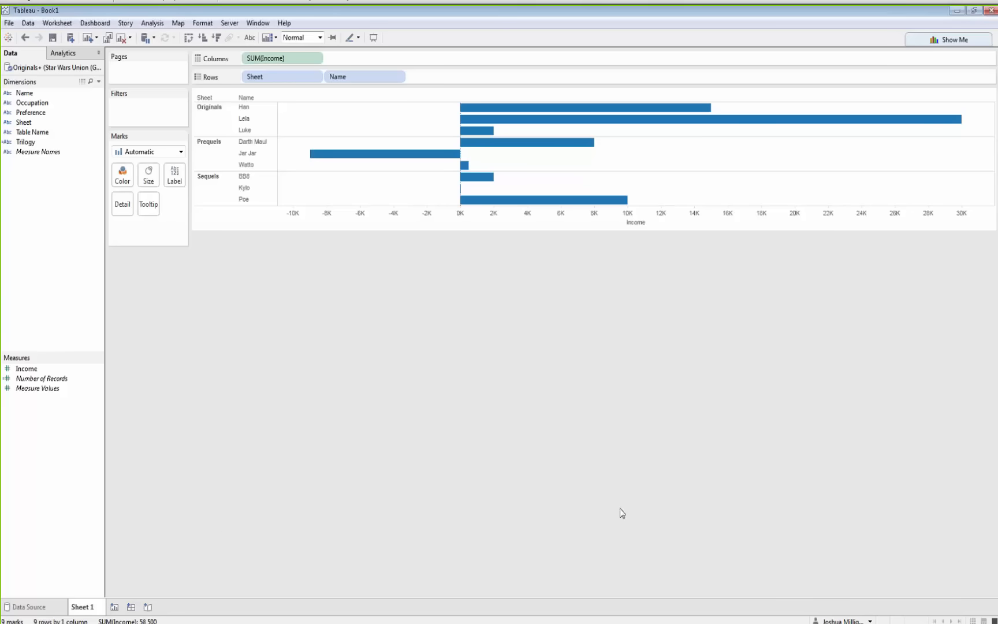
Replace Sheet on Rows with the Trilogy field
{"action": "left_click", "coordinate": [25, 144]}
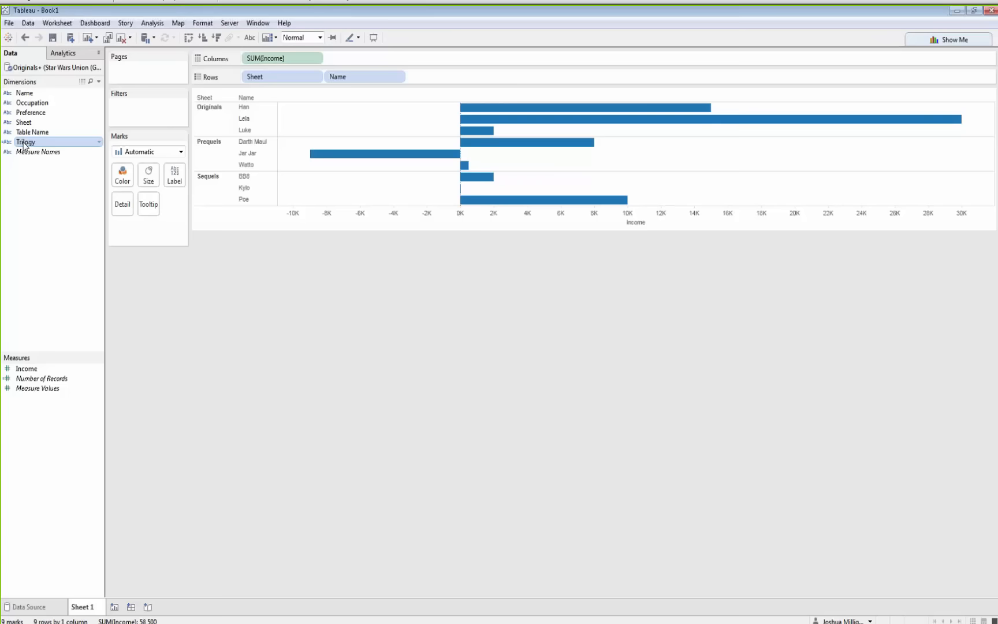
{"action": "left_click_drag", "start_coordinate": [24, 144], "coordinate": [271, 76]}
Add a new data source connected to Star Wars Union (Problems).xlsx
{"action": "left_click", "coordinate": [28, 23]}
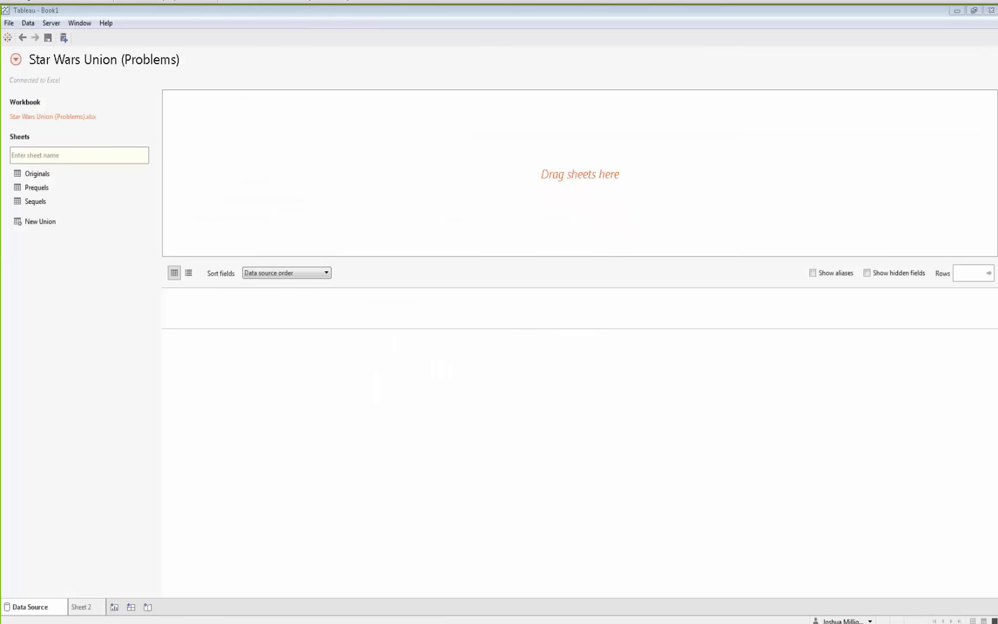
{"action": "mouse_move", "coordinate": [985, 151]}
{"action": "left_mouse_down"}
{"action": "mouse_move", "coordinate": [712, 150]}
{"action": "mouse_move", "coordinate": [513, 85]}
{"action": "left_mouse_up"}
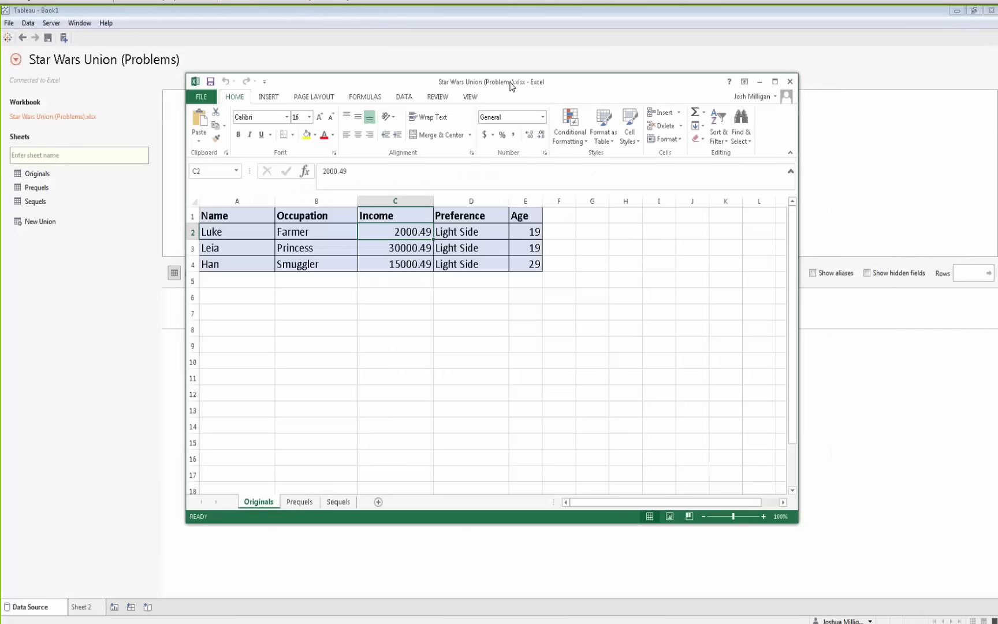
Inspect the Originals and Prequels sheets of the Problems workbook, including the Prequels column headers
{"action": "left_click", "coordinate": [384, 391]}
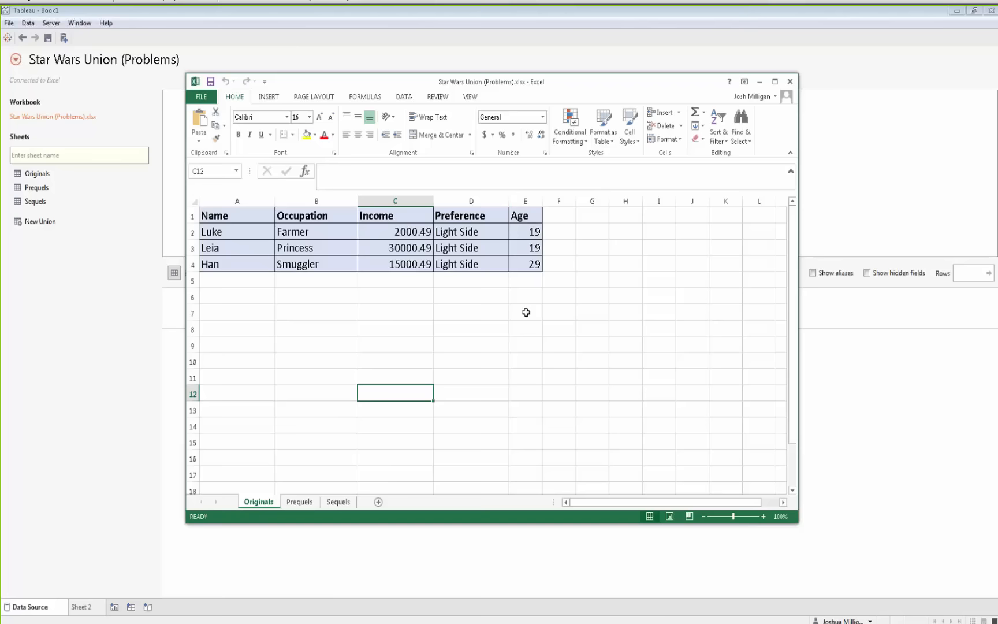
{"action": "left_click", "coordinate": [299, 501]}
{"action": "left_click", "coordinate": [465, 448]}
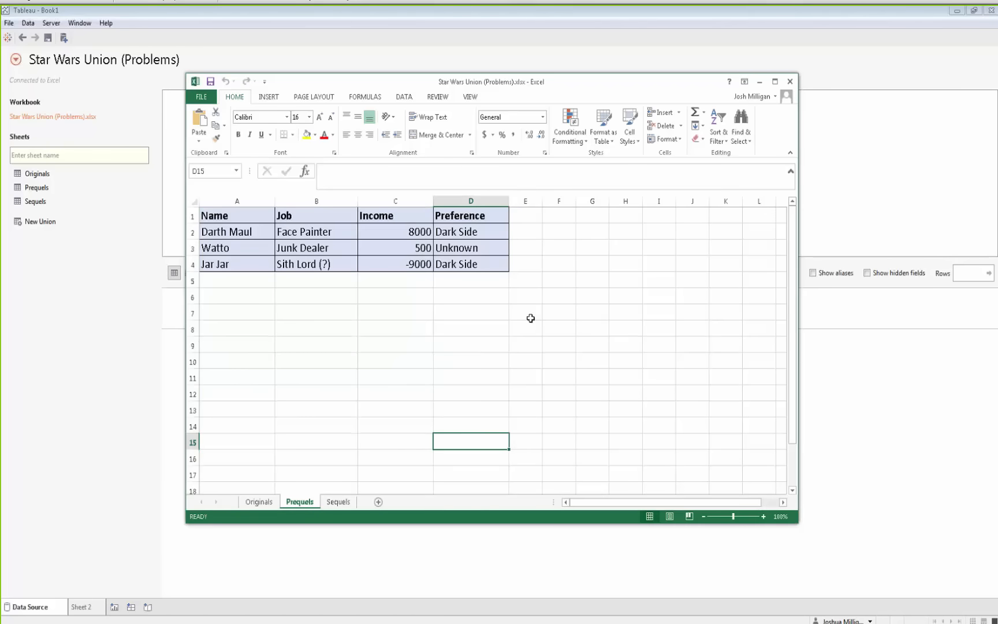
{"action": "left_click", "coordinate": [305, 218]}
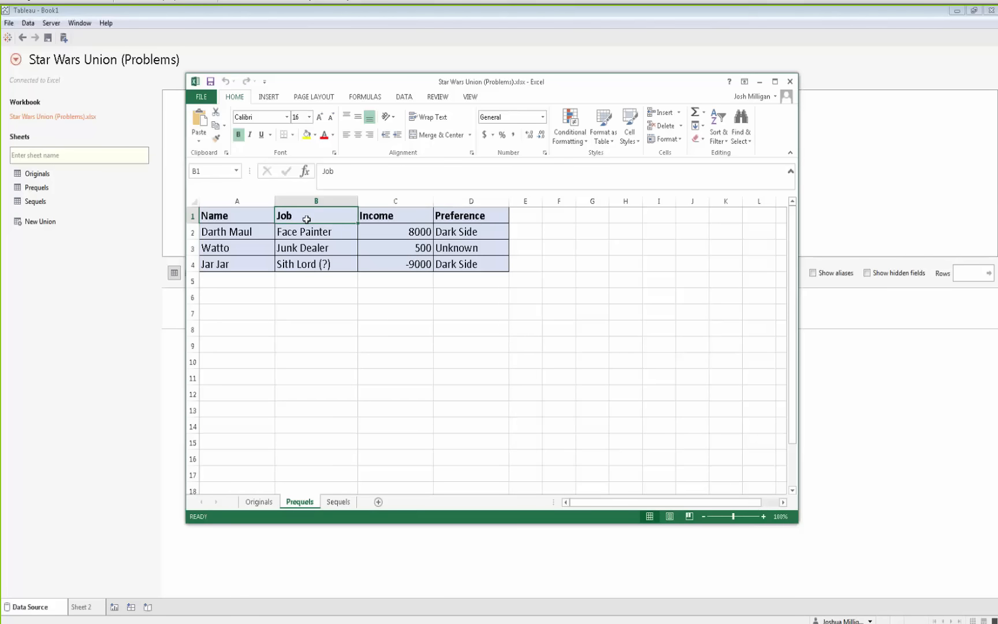
Inspect the Sequels and Originals sheets of the Problems workbook, including the Originals column headers
{"action": "left_click", "coordinate": [338, 501]}
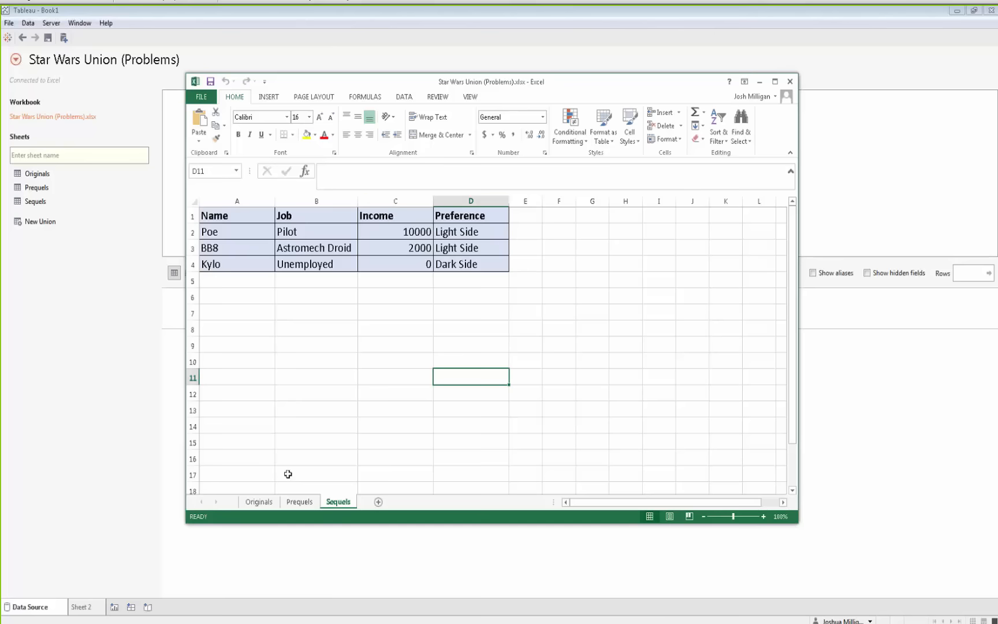
{"action": "left_click", "coordinate": [253, 507]}
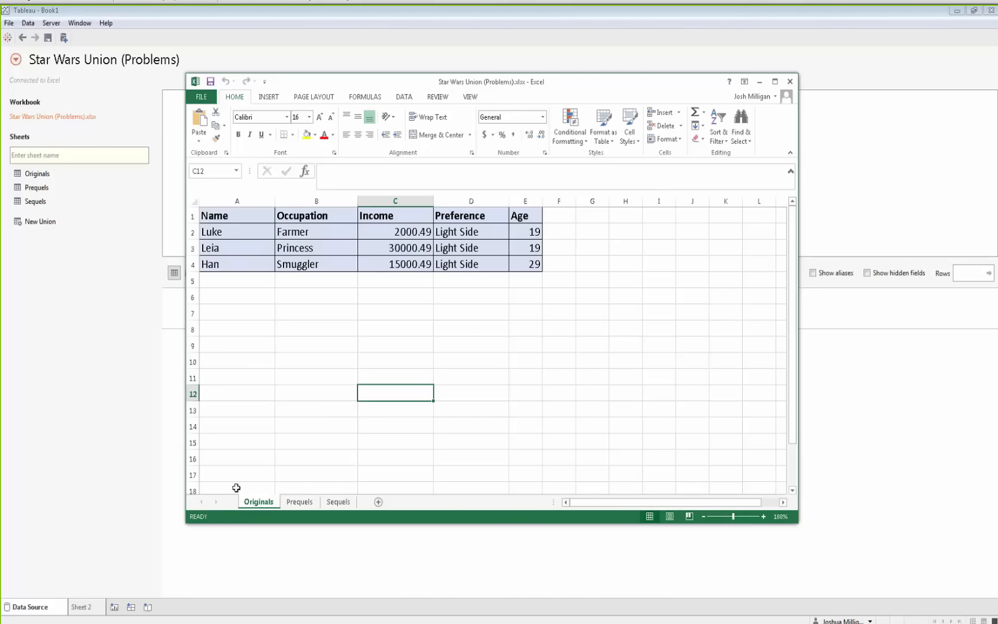
{"action": "left_click", "coordinate": [293, 210]}
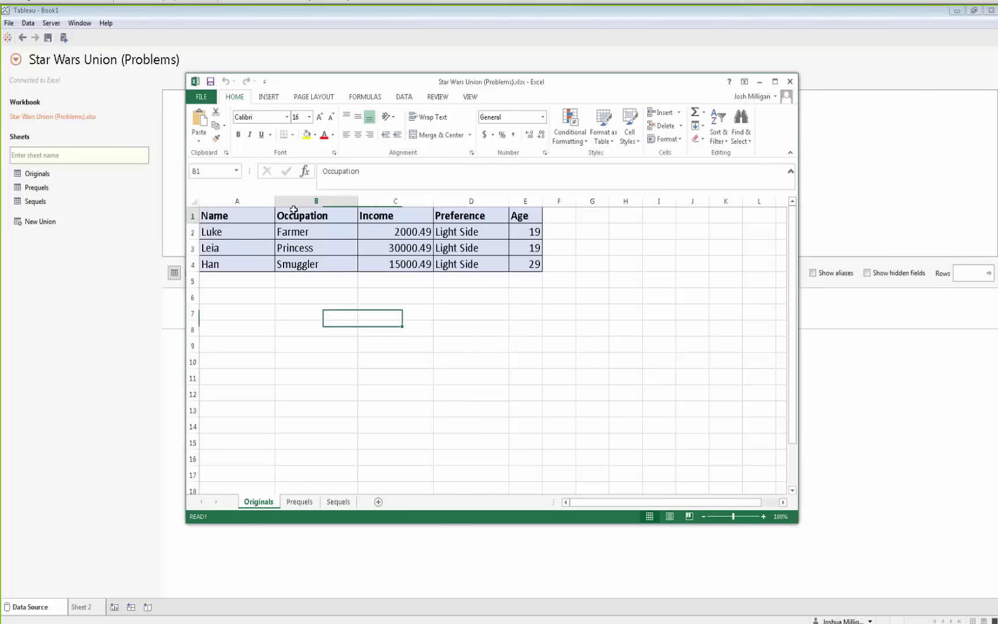
{"action": "left_click", "coordinate": [517, 218]}
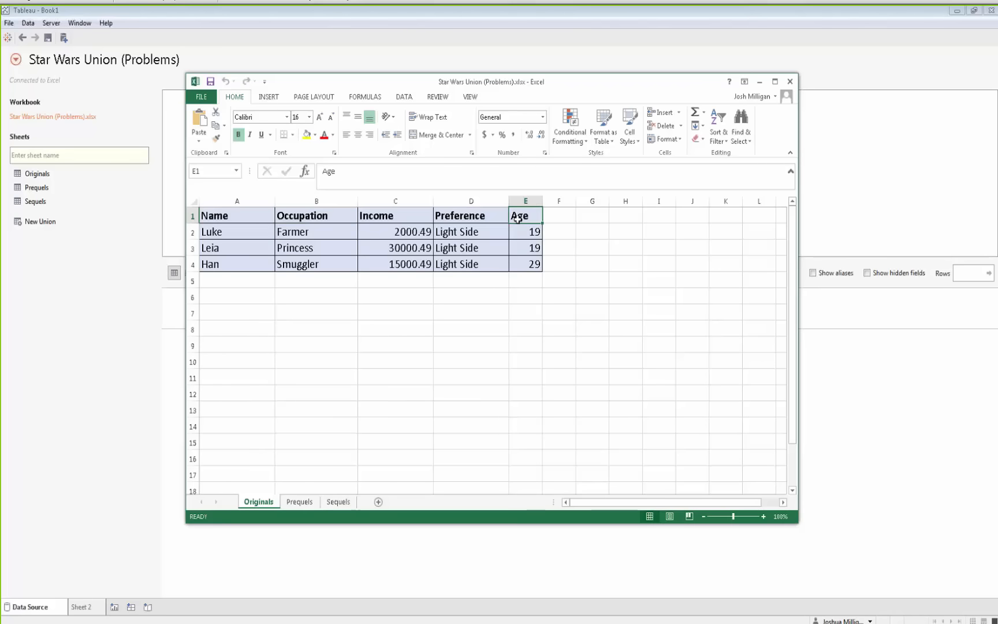
{"action": "left_click", "coordinate": [113, 329]}
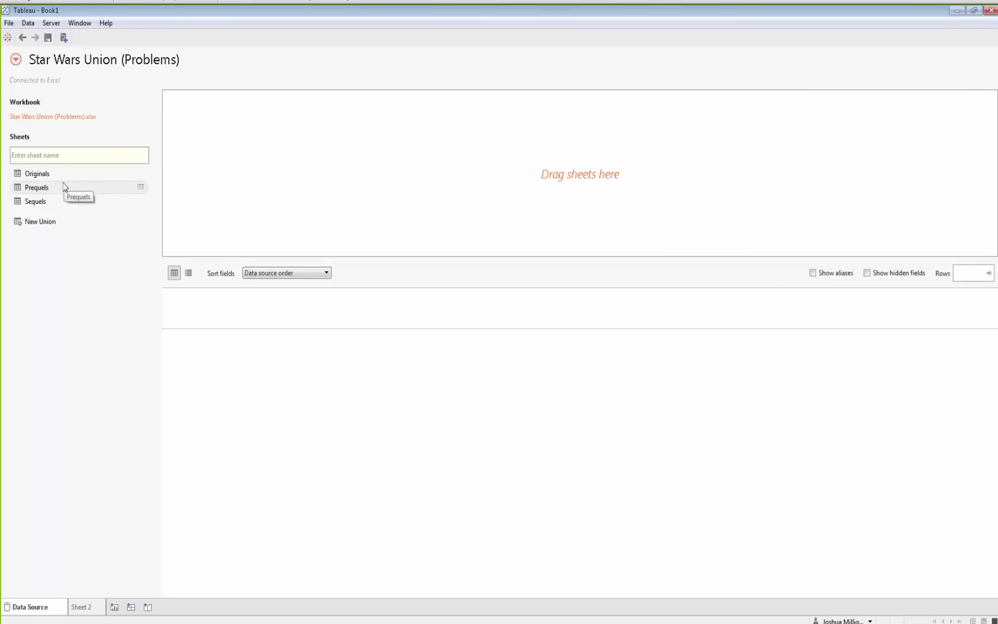
Start a new union on the data source canvas and name it Star Wars
{"action": "left_click_drag", "start_coordinate": [32, 226], "coordinate": [244, 134]}
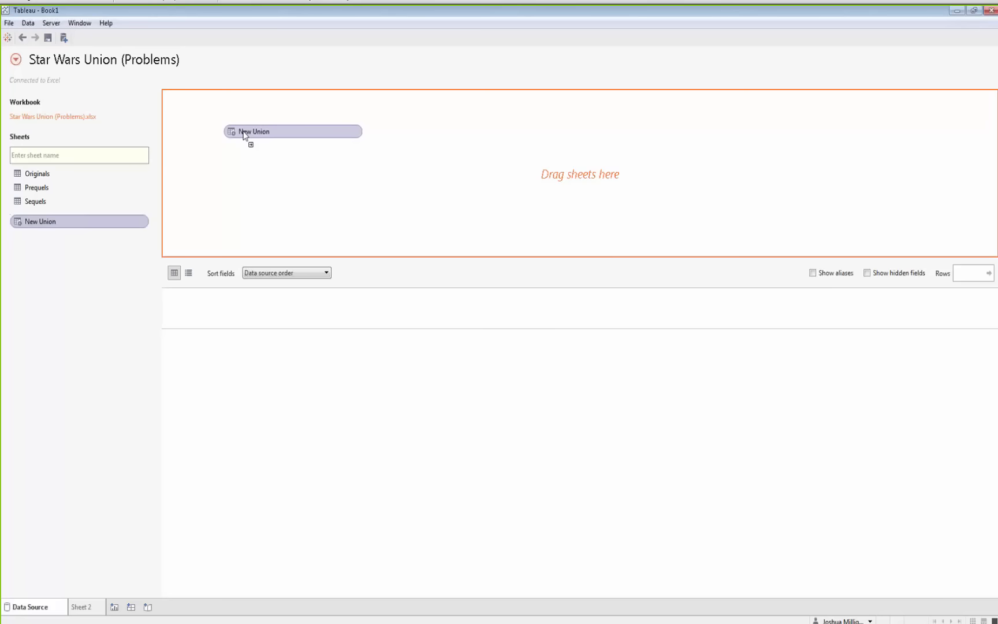
{"action": "left_click_drag", "start_coordinate": [244, 134], "coordinate": [245, 136]}
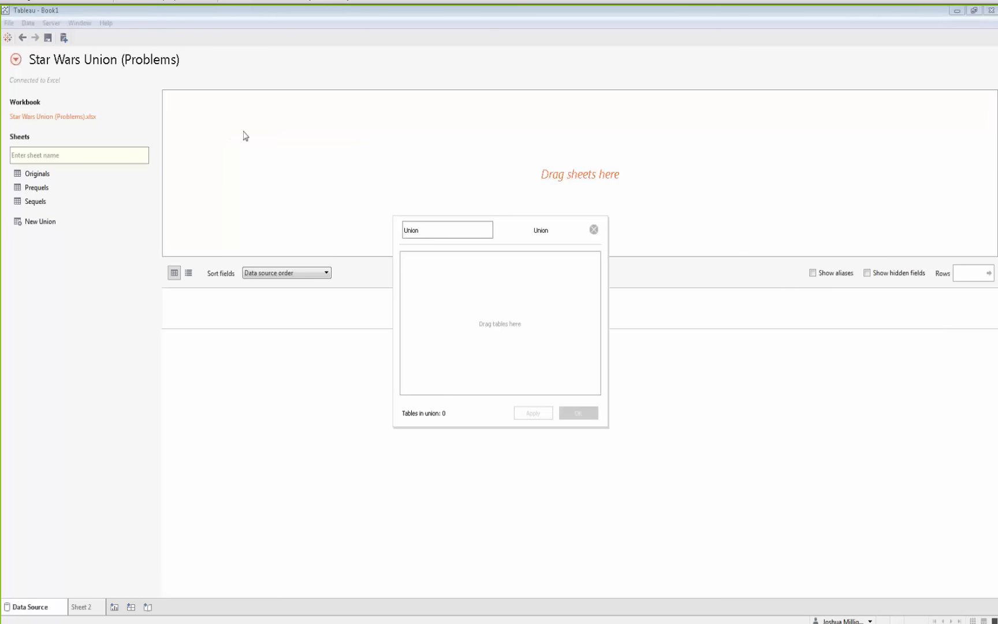
{"action": "left_click_drag", "start_coordinate": [523, 231], "coordinate": [373, 154]}
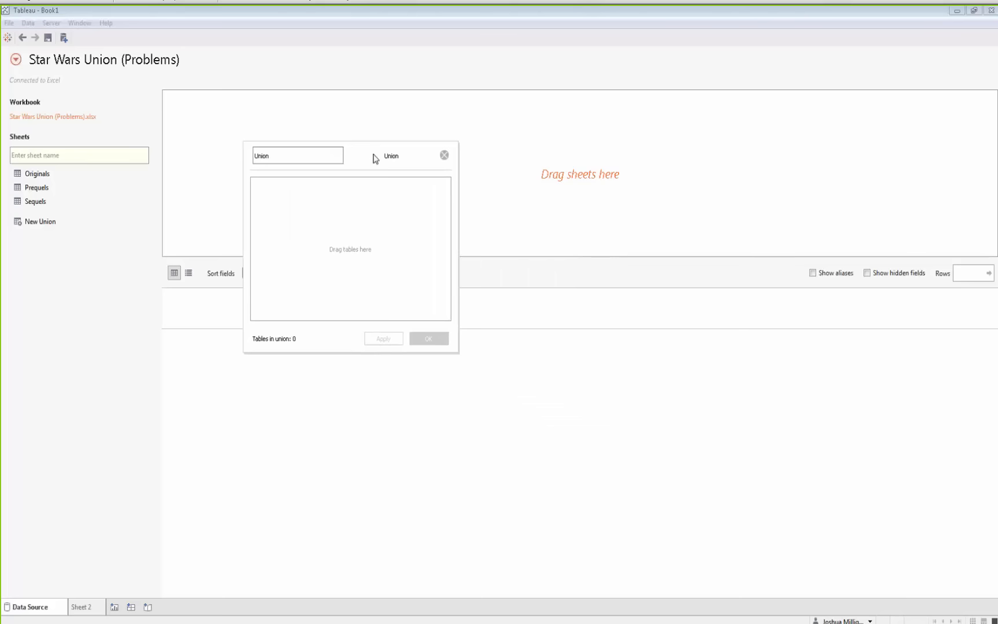
{"action": "left_click", "coordinate": [276, 152]}
{"action": "left_click_drag", "start_coordinate": [276, 152], "coordinate": [251, 154]}
{"action": "type", "text": "Star Wars"}
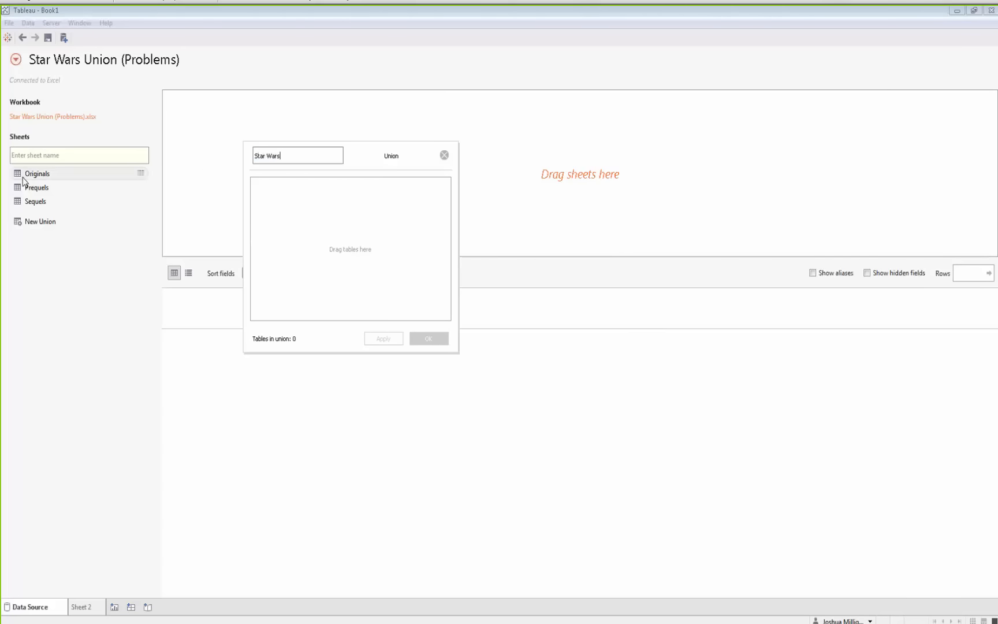
Add the Originals, Prequels and Sequels sheets to the Star Wars union and confirm it
{"action": "left_click", "coordinate": [32, 175]}
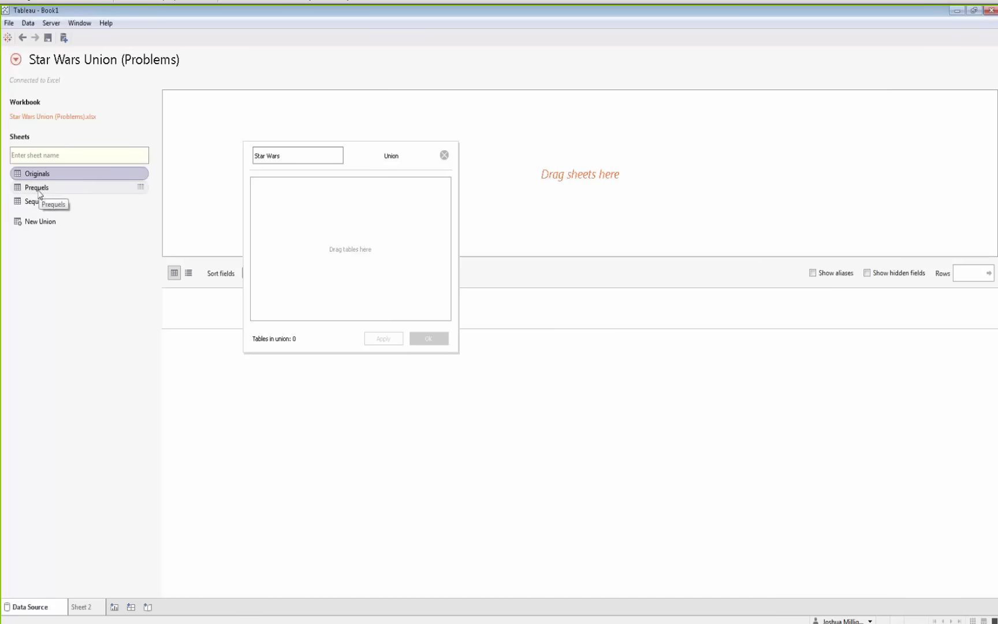
{"action": "left_click", "coordinate": [38, 191], "text": "ctrl"}
{"action": "left_click", "coordinate": [49, 202], "text": "ctrl"}
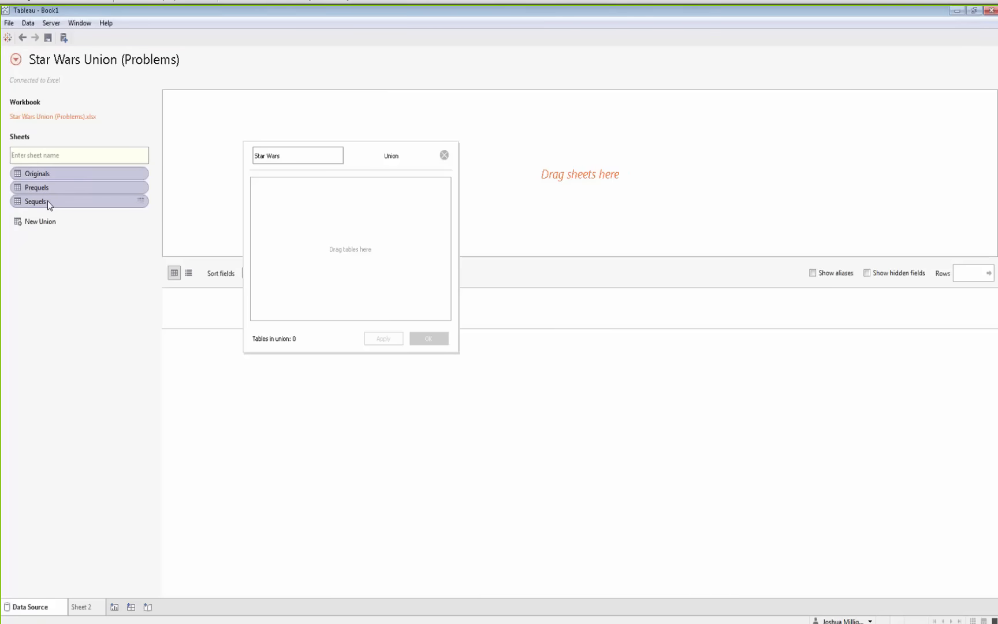
{"action": "left_click_drag", "start_coordinate": [50, 174], "coordinate": [372, 248]}
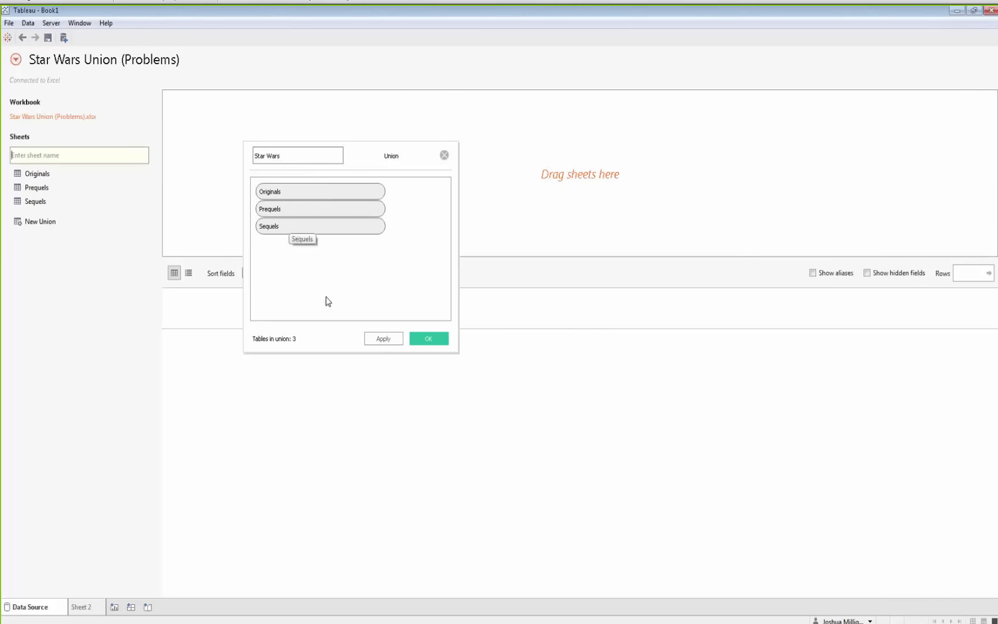
{"action": "left_click", "coordinate": [431, 340]}
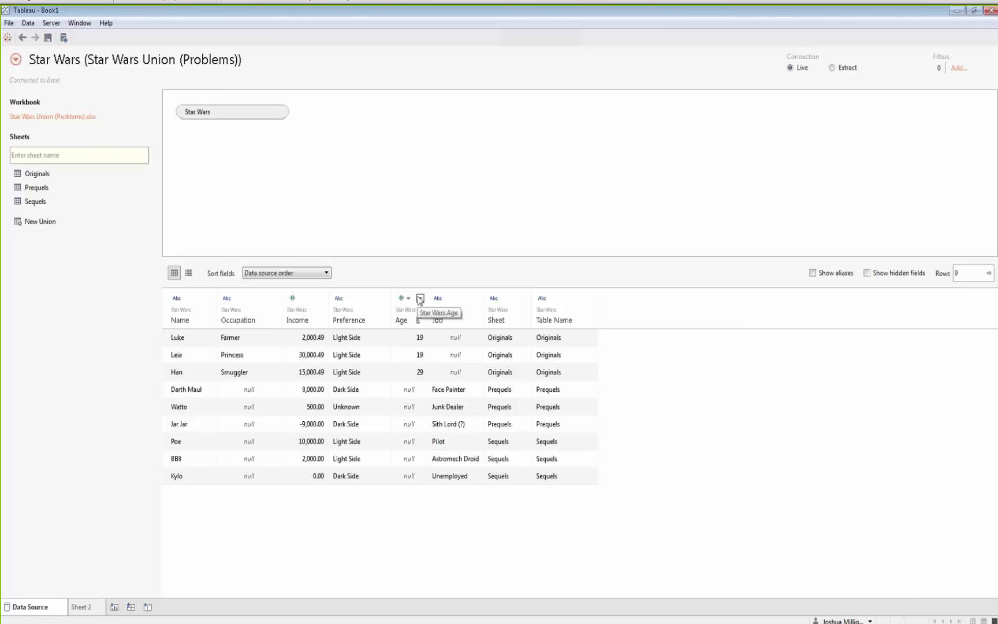
Hide the Age field and merge the mismatched Occupation and Job fields into one
{"action": "left_click", "coordinate": [420, 299]}
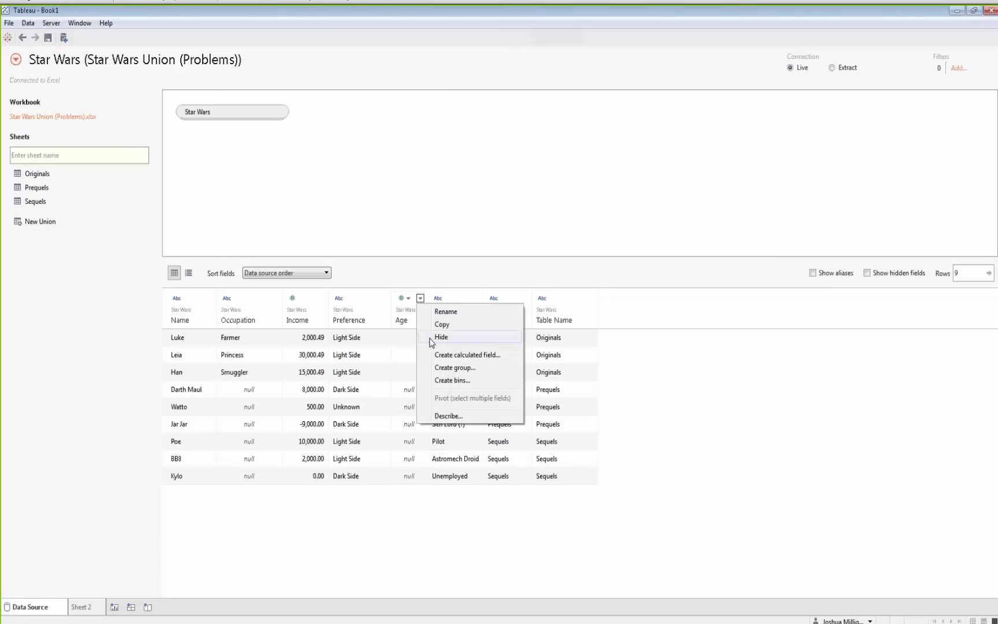
{"action": "left_click", "coordinate": [447, 340]}
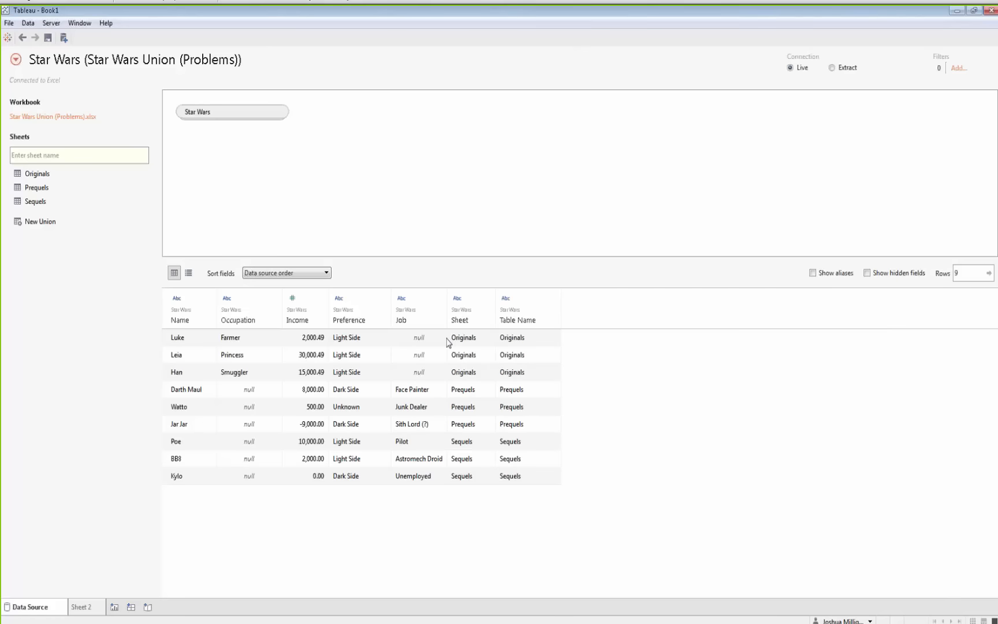
{"action": "left_click", "coordinate": [248, 297]}
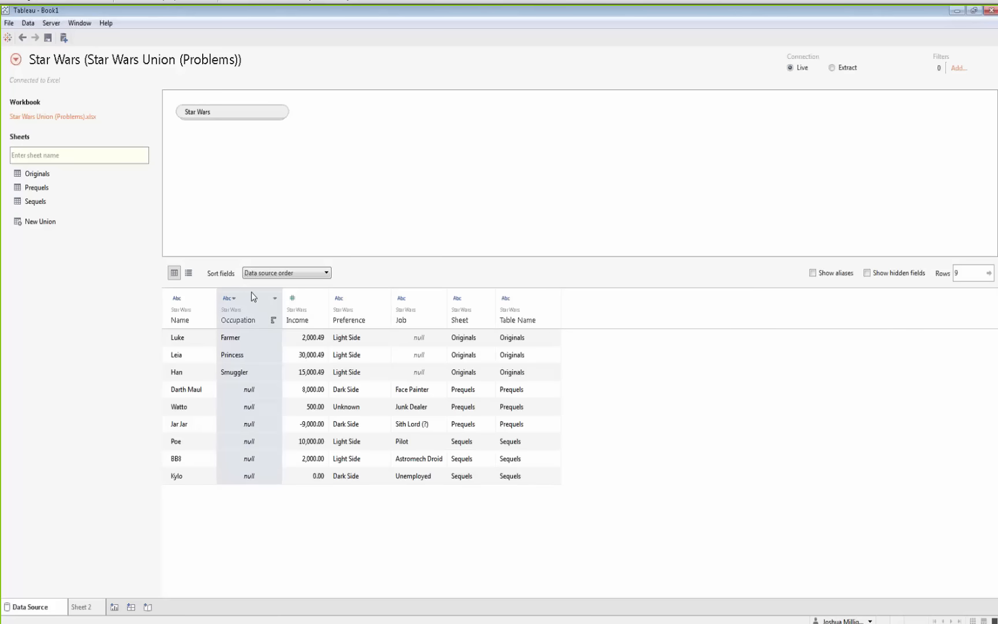
{"action": "left_click", "coordinate": [413, 294], "text": "ctrl"}
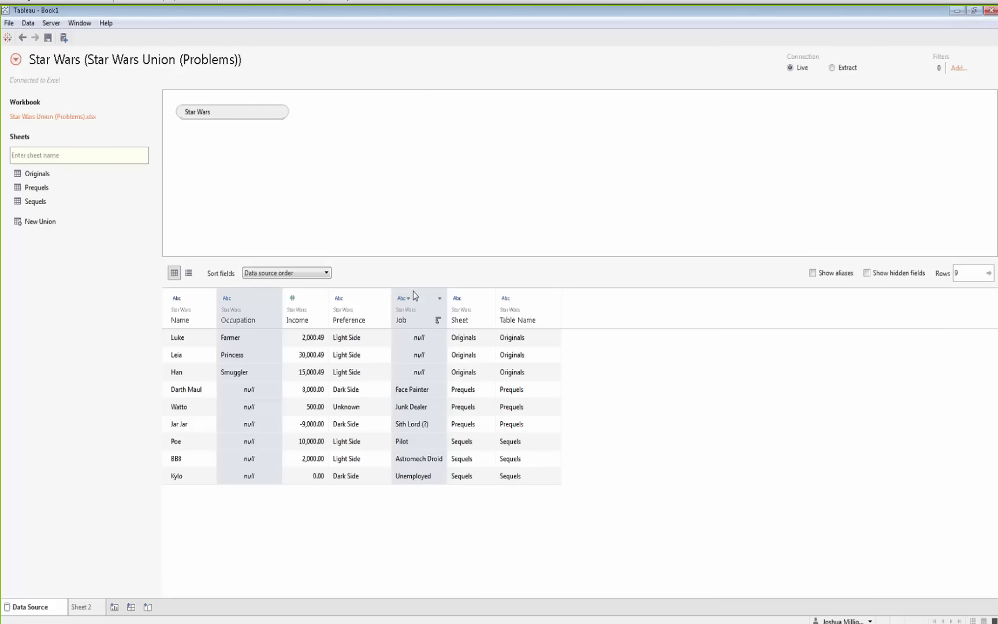
{"action": "left_click", "coordinate": [440, 299]}
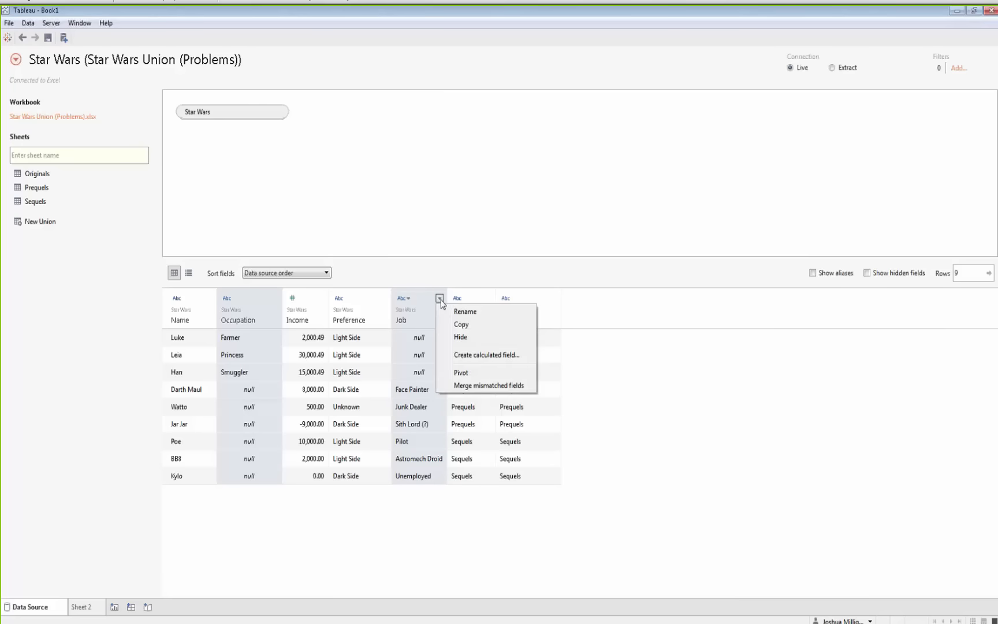
{"action": "left_click", "coordinate": [460, 386]}
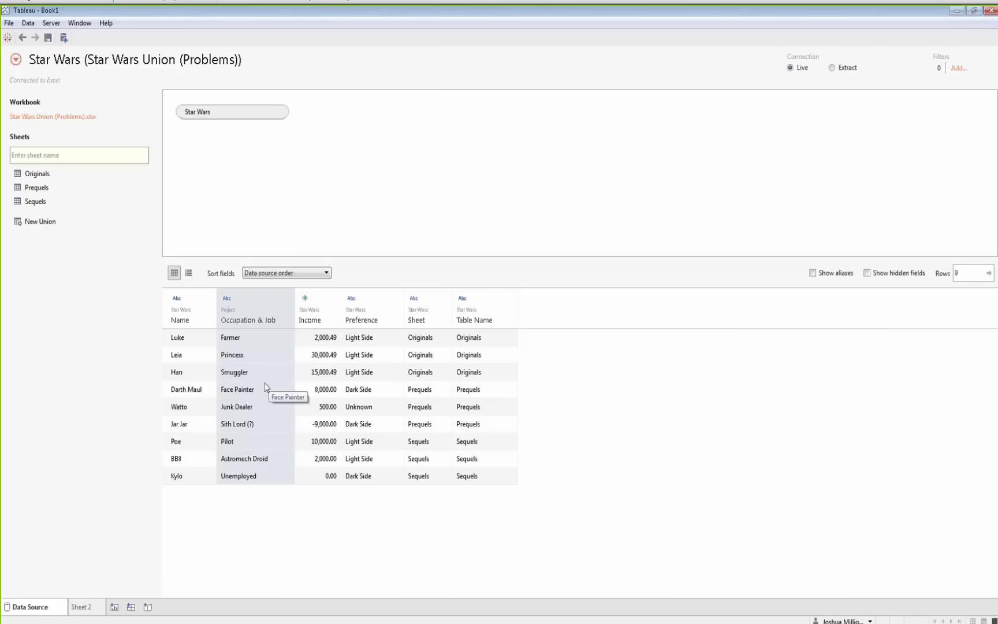
Rename the merged field to Occupation / Job
{"action": "double_click", "coordinate": [257, 321]}
{"action": "left_click", "coordinate": [263, 320]}
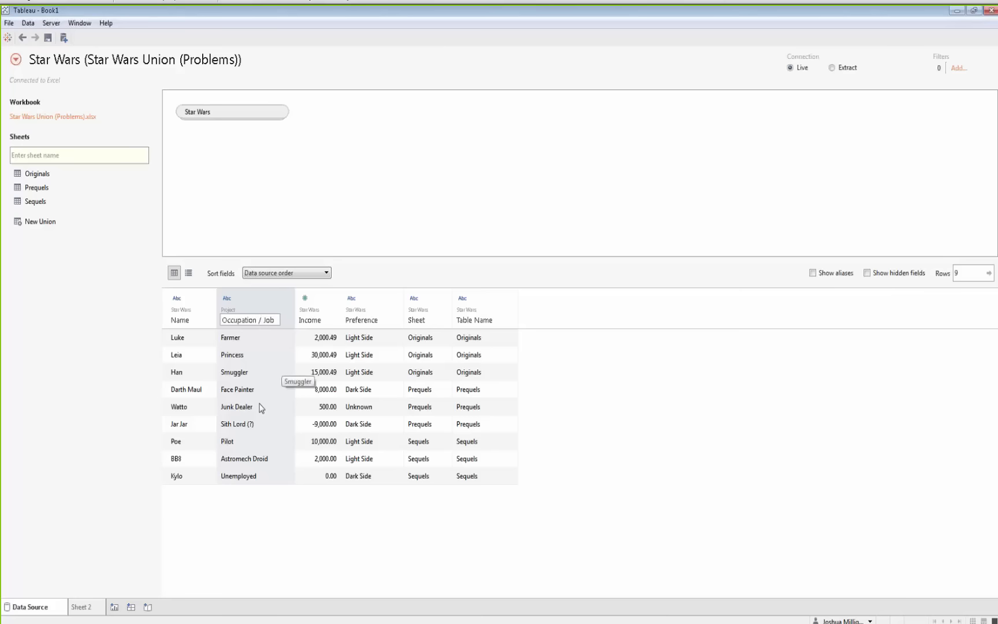
{"action": "key", "text": "Return"}
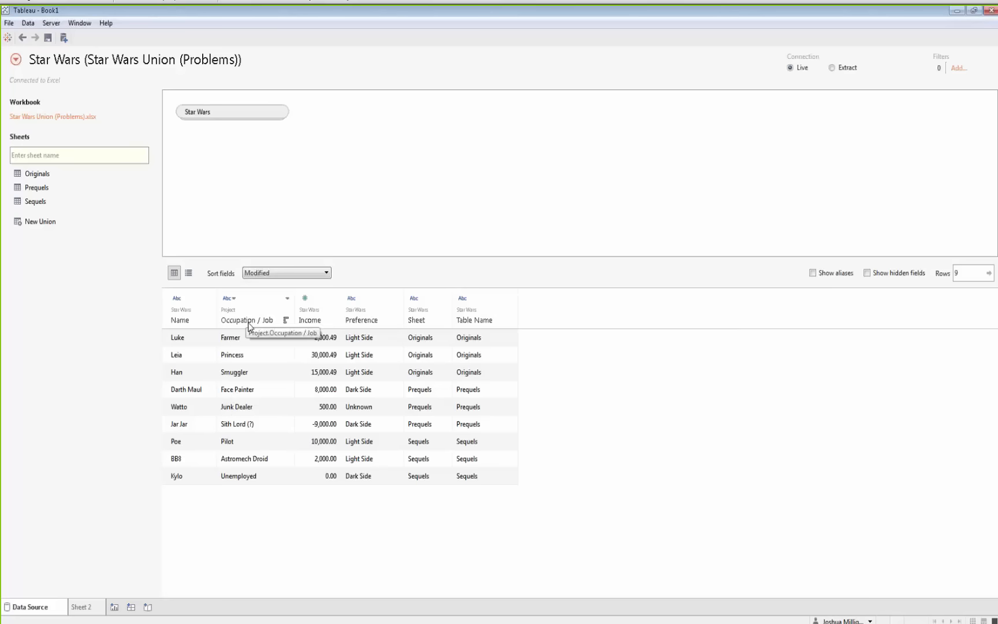
Chart Income by Sheet and Name on Sheet 2, then undo all three field placements
{"action": "left_click", "coordinate": [83, 607]}
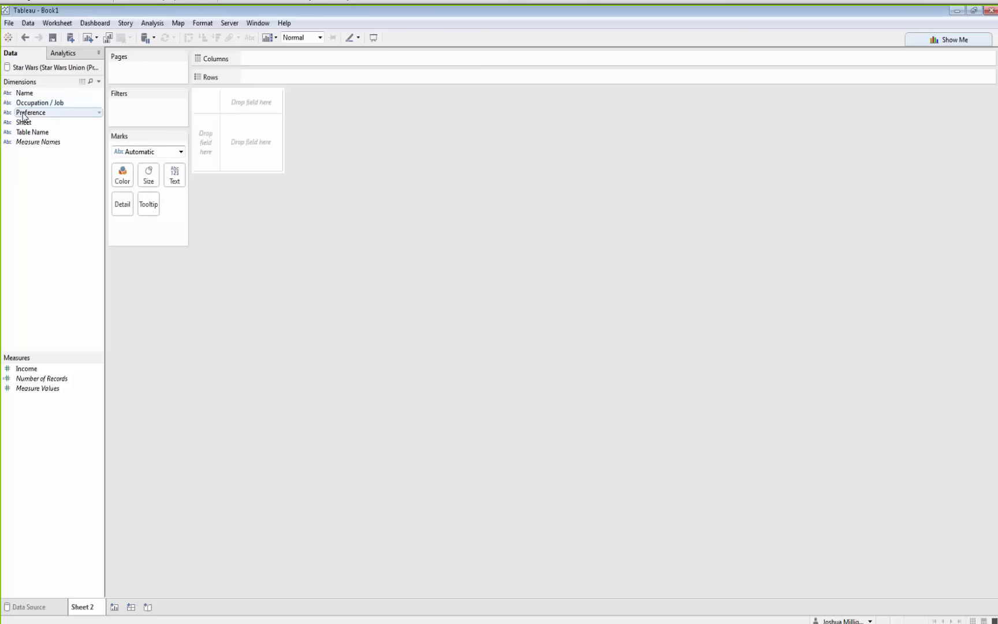
{"action": "left_click_drag", "start_coordinate": [24, 122], "coordinate": [206, 144]}
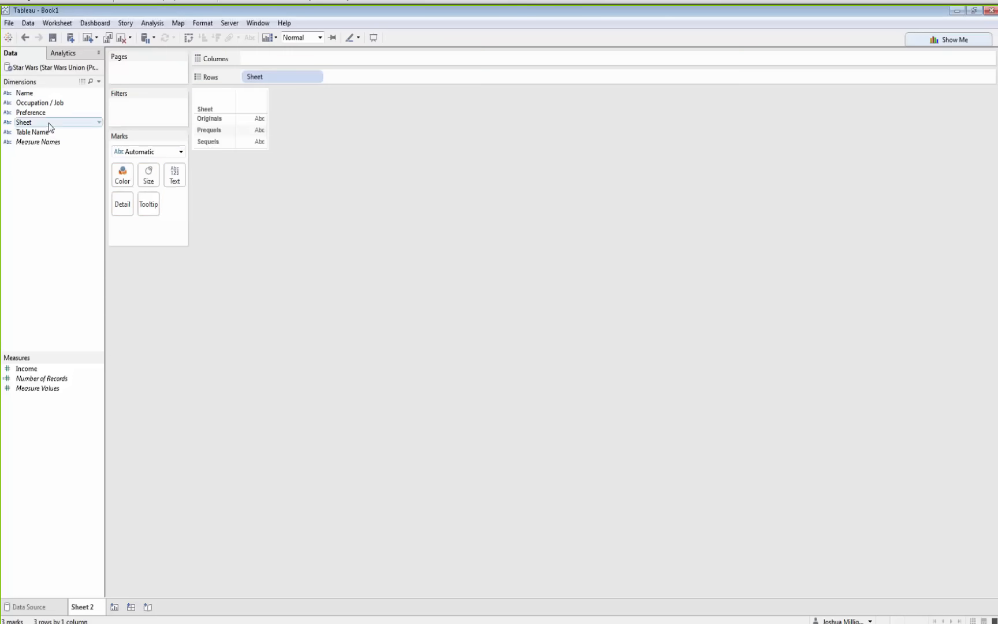
{"action": "mouse_move", "coordinate": [43, 94]}
{"action": "left_mouse_down"}
{"action": "mouse_move", "coordinate": [261, 107]}
{"action": "mouse_move", "coordinate": [363, 78]}
{"action": "left_mouse_up"}
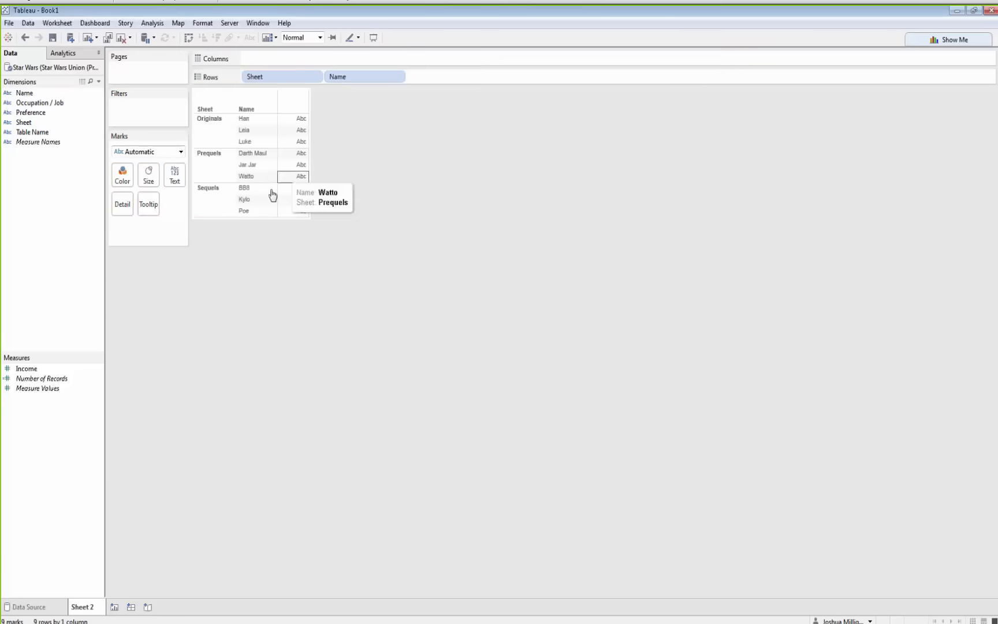
{"action": "left_click_drag", "start_coordinate": [49, 369], "coordinate": [388, 64]}
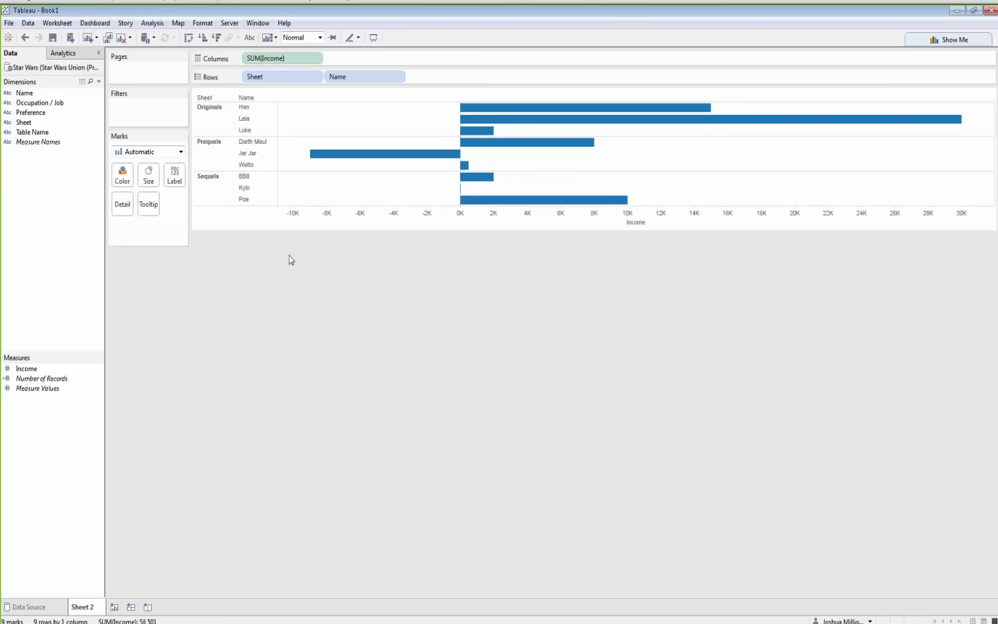
{"action": "left_click", "coordinate": [25, 40]}
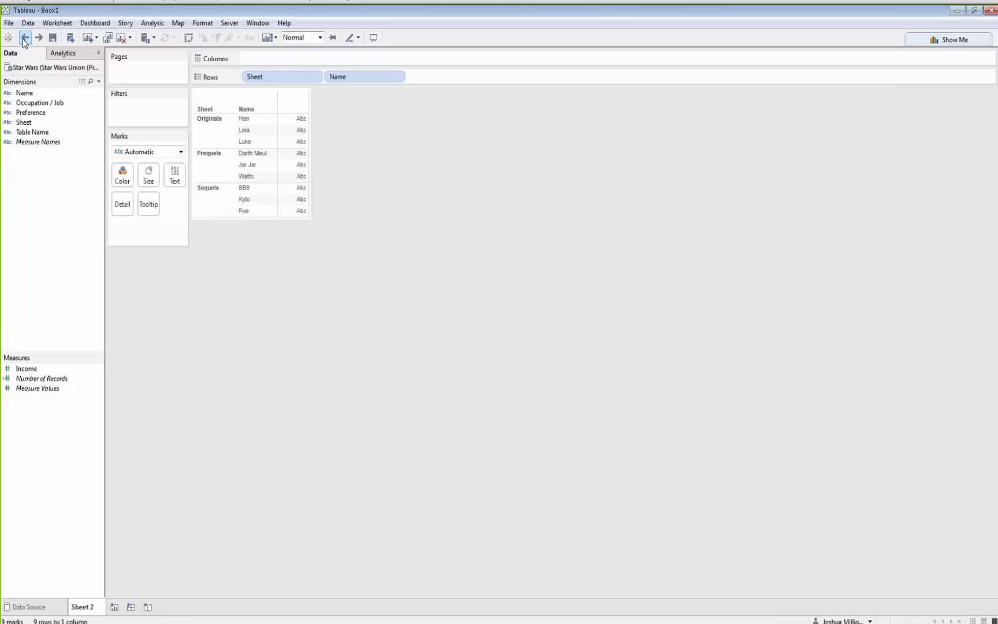
{"action": "left_click", "coordinate": [25, 38]}
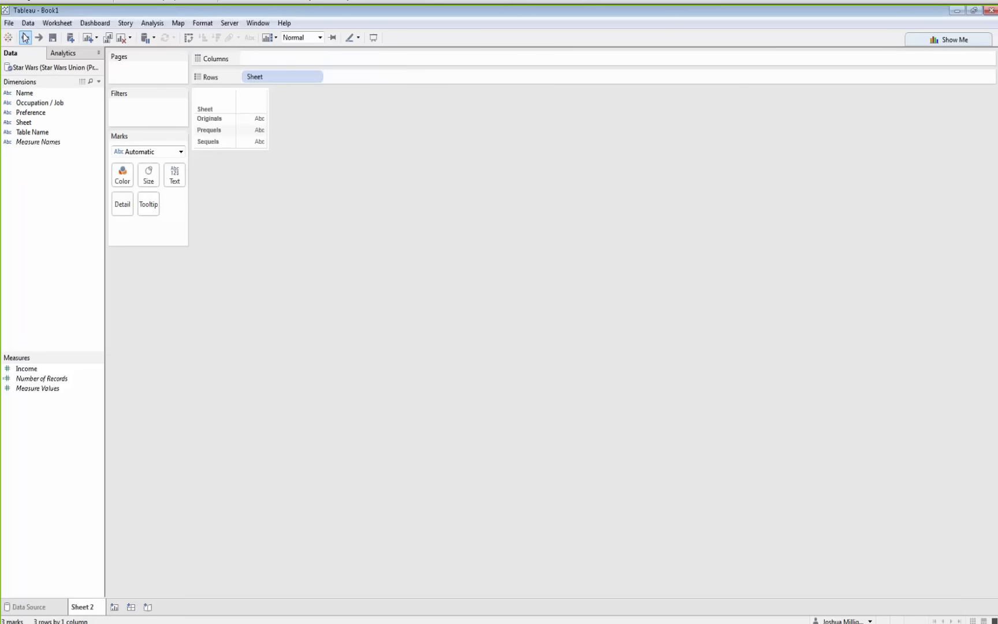
{"action": "left_click", "coordinate": [24, 38]}
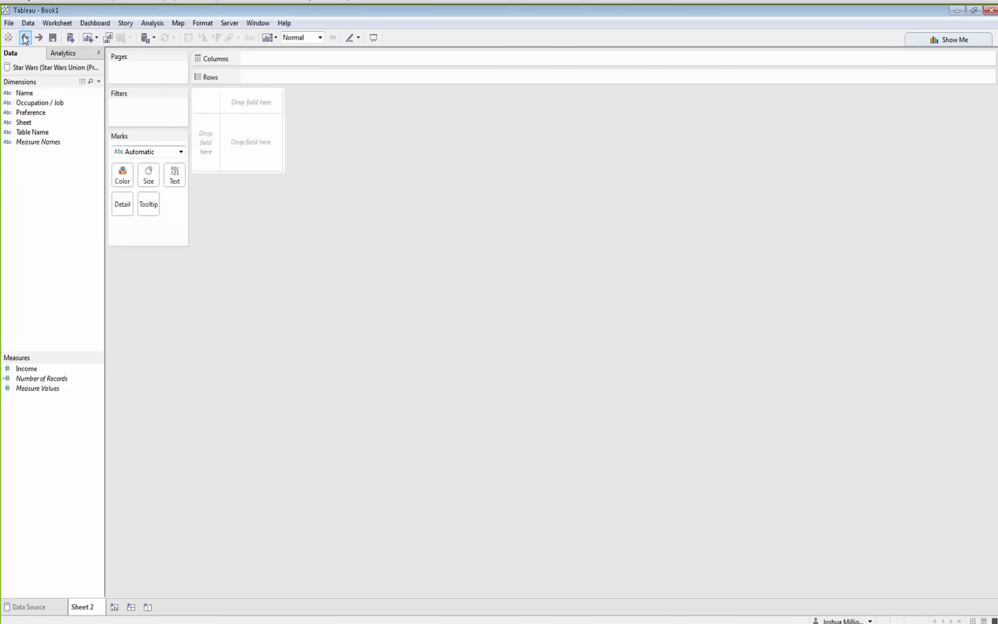
Show the summed Income as a text mark, then undo back to the data source page
{"action": "left_click", "coordinate": [25, 370]}
{"action": "left_click_drag", "start_coordinate": [26, 373], "coordinate": [171, 178]}
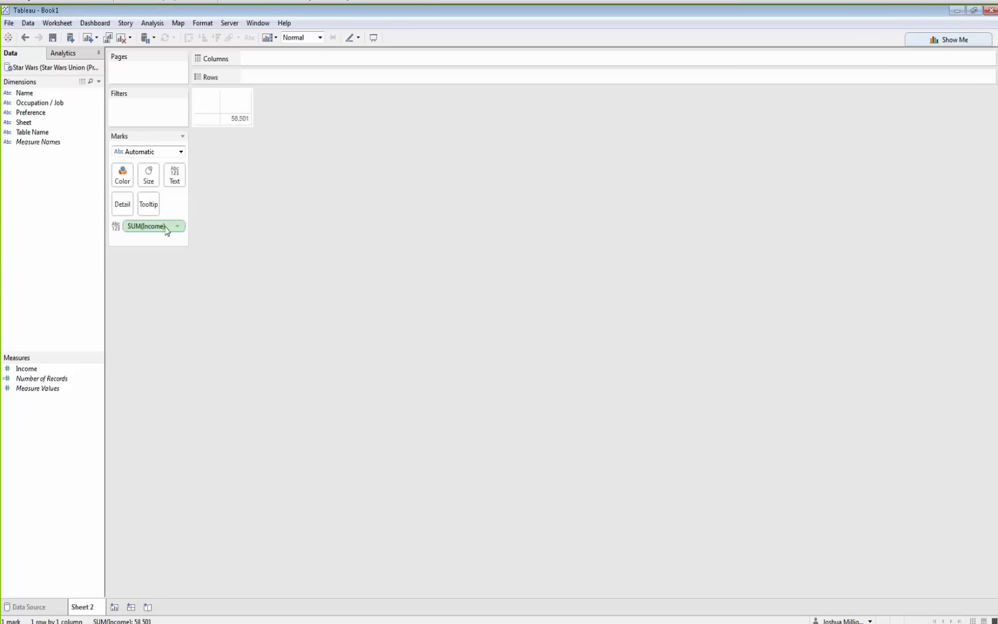
{"action": "mouse_move", "coordinate": [245, 126]}
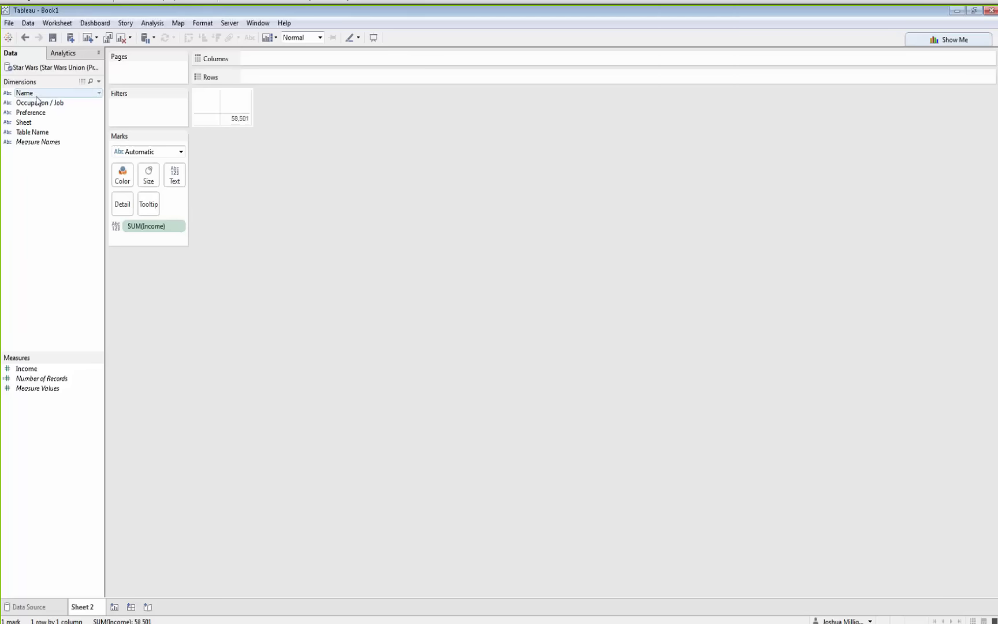
{"action": "left_click", "coordinate": [23, 40]}
{"action": "left_click", "coordinate": [23, 39]}
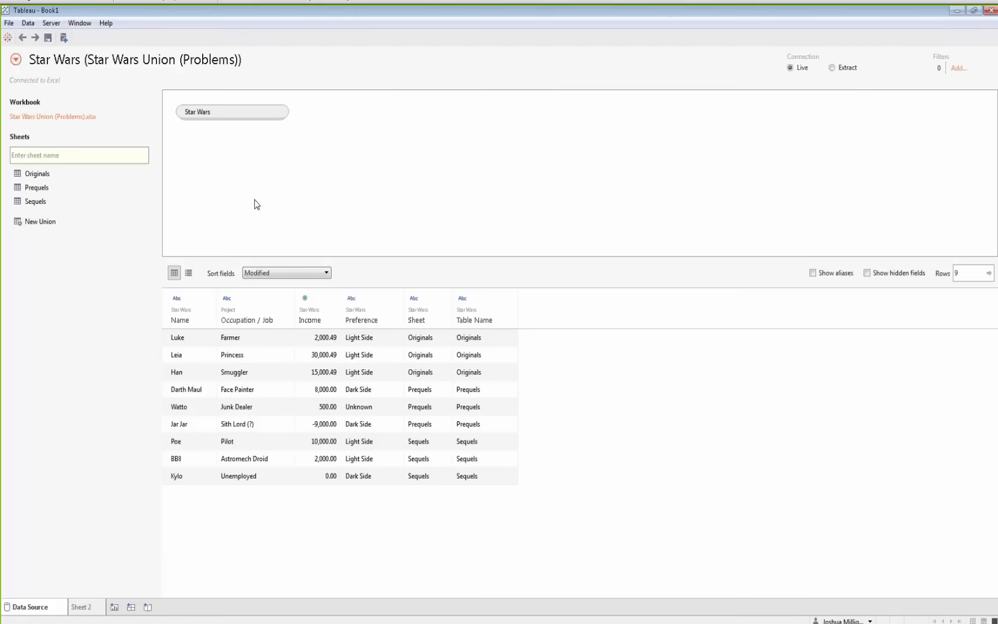
Open the Star Wars union's customize dialog, close it, and remove the union from the canvas
{"action": "left_click", "coordinate": [282, 113]}
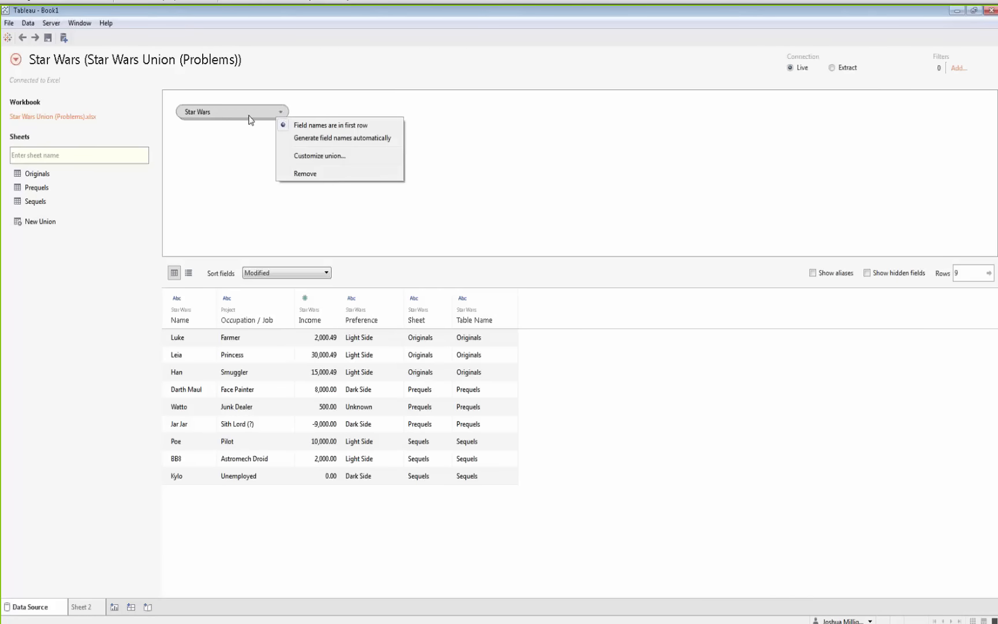
{"action": "left_click", "coordinate": [300, 156]}
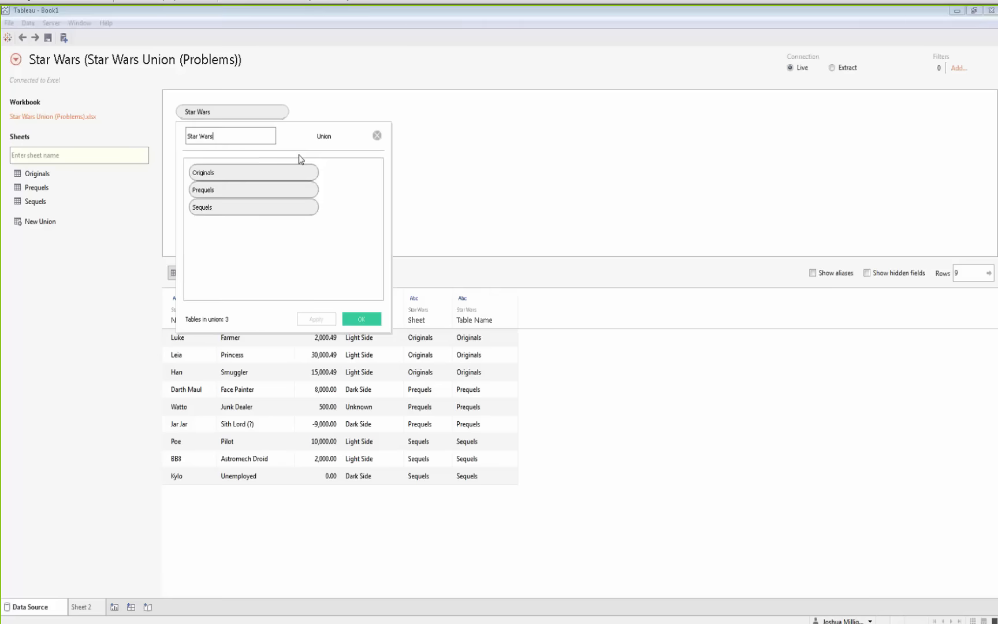
{"action": "left_click", "coordinate": [374, 137]}
{"action": "left_click", "coordinate": [281, 112]}
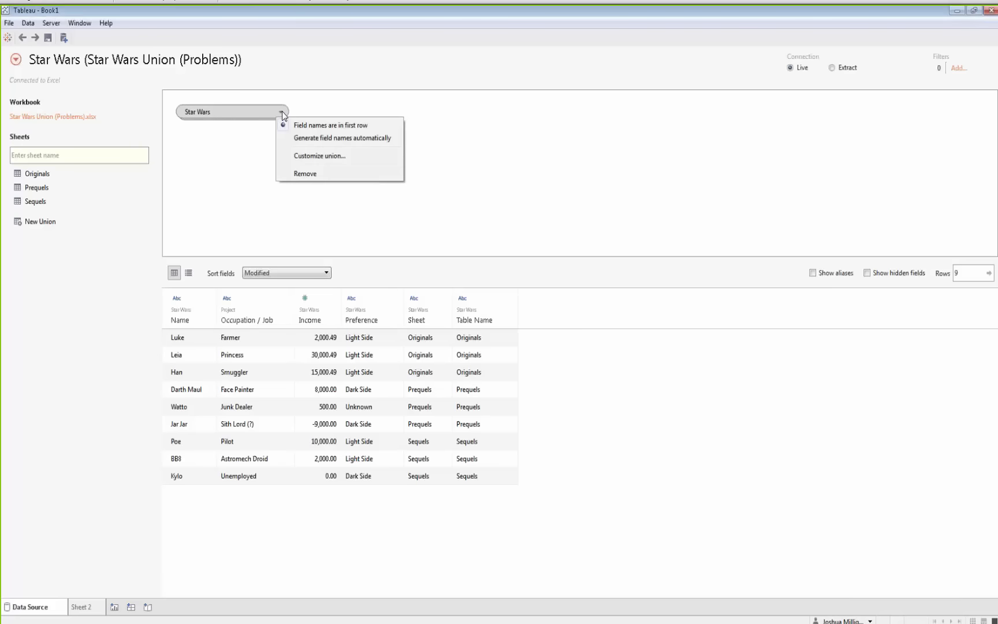
{"action": "left_click", "coordinate": [304, 174]}
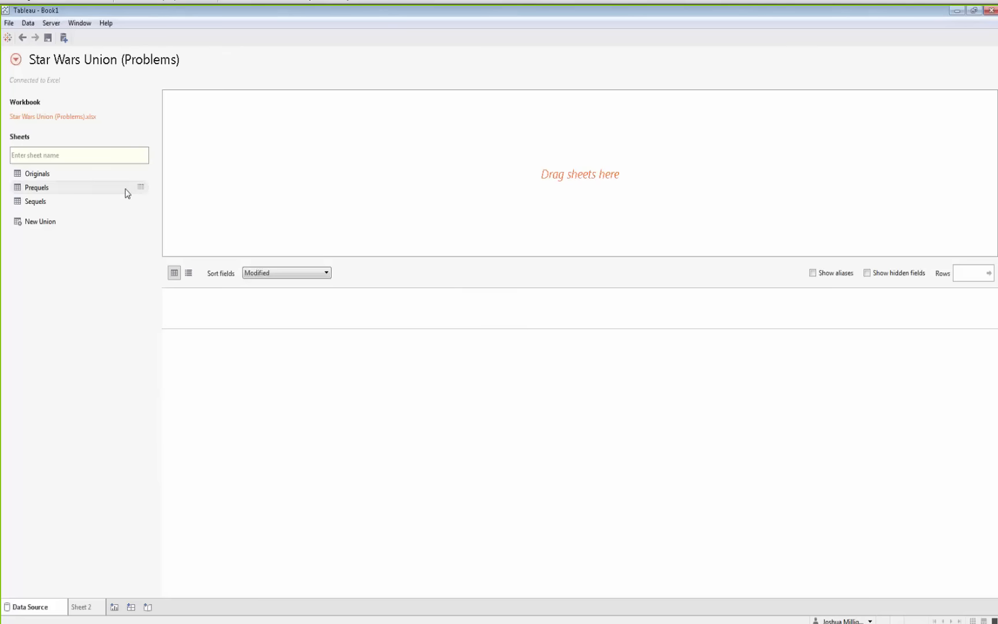
{"action": "left_click", "coordinate": [43, 191]}
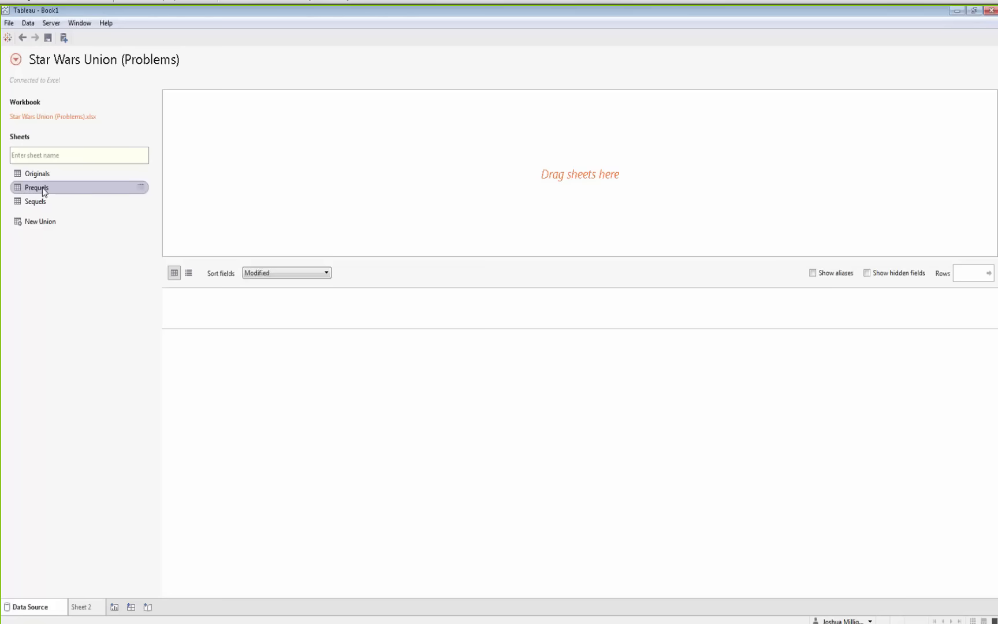
{"action": "left_click_drag", "start_coordinate": [47, 190], "coordinate": [232, 149]}
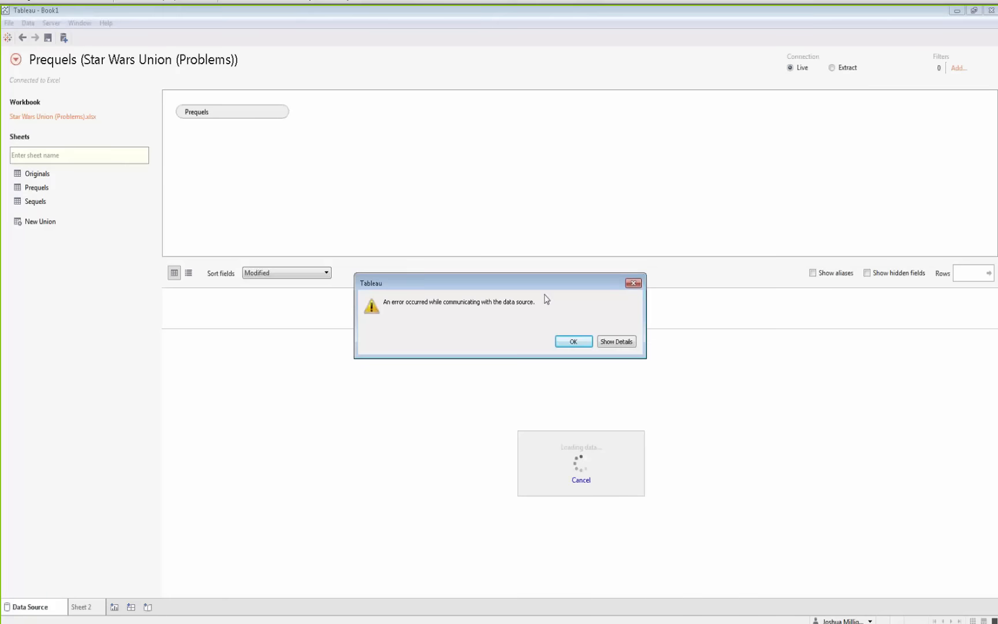
{"action": "left_click", "coordinate": [571, 345]}
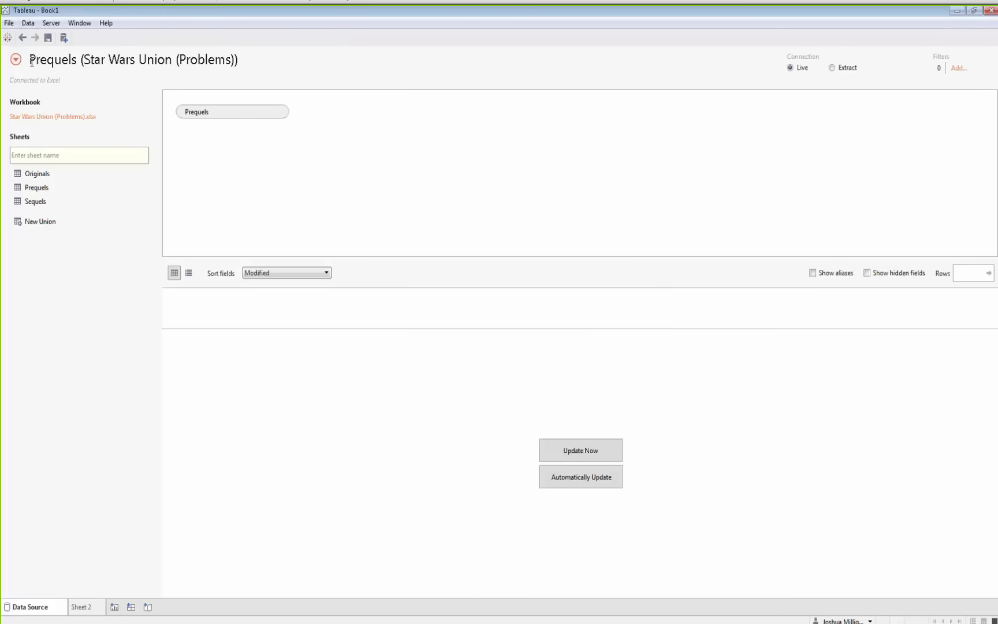
Reconnect to the Star Wars Union (Problems).xlsx Excel workbook as the data source
{"action": "left_click", "coordinate": [29, 25]}
{"action": "left_click", "coordinate": [47, 85]}
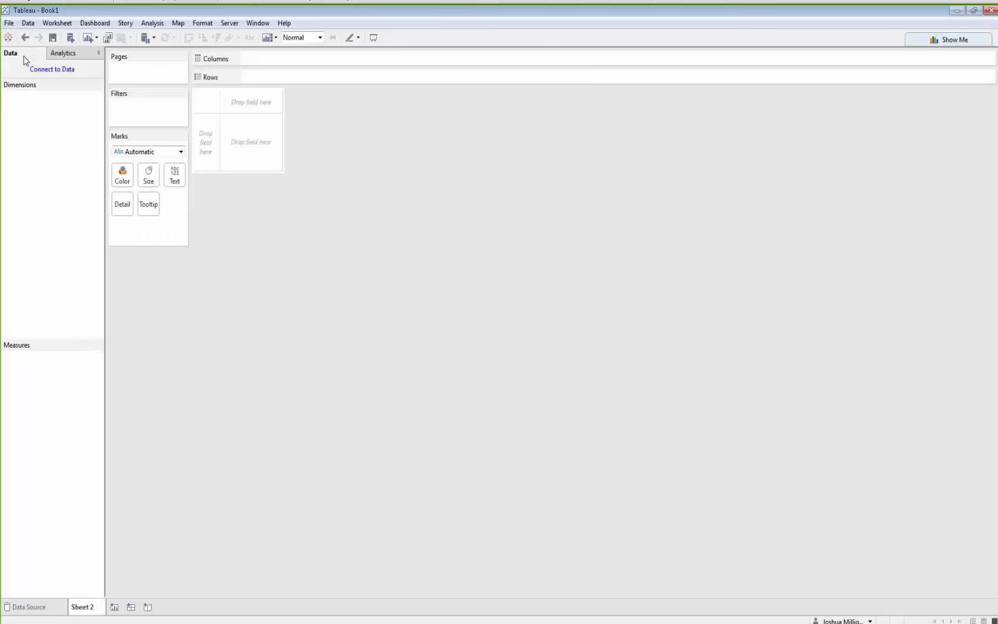
{"action": "left_click", "coordinate": [46, 71]}
{"action": "left_click", "coordinate": [81, 96]}
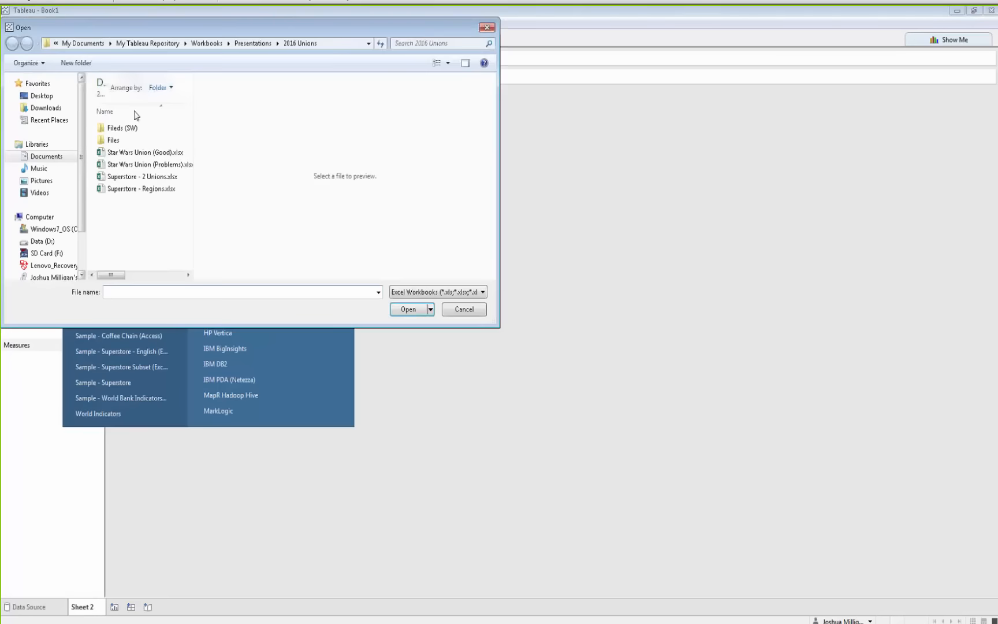
{"action": "double_click", "coordinate": [129, 167]}
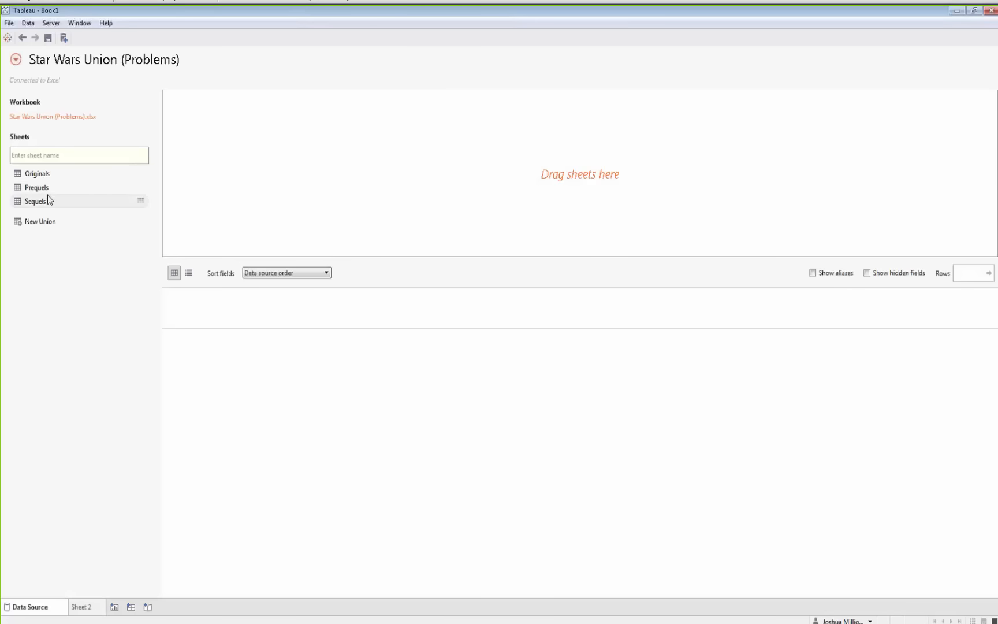
Place the Prequels sheet on the canvas and union the Originals and Sequels sheets into it
{"action": "left_click_drag", "start_coordinate": [48, 189], "coordinate": [242, 180]}
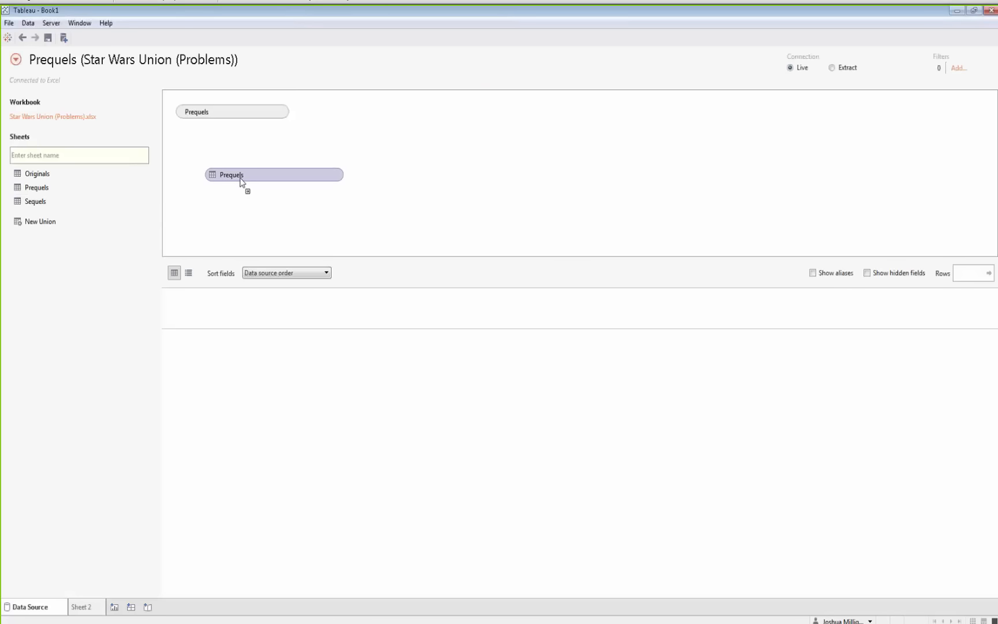
{"action": "left_click_drag", "start_coordinate": [67, 181], "coordinate": [229, 134]}
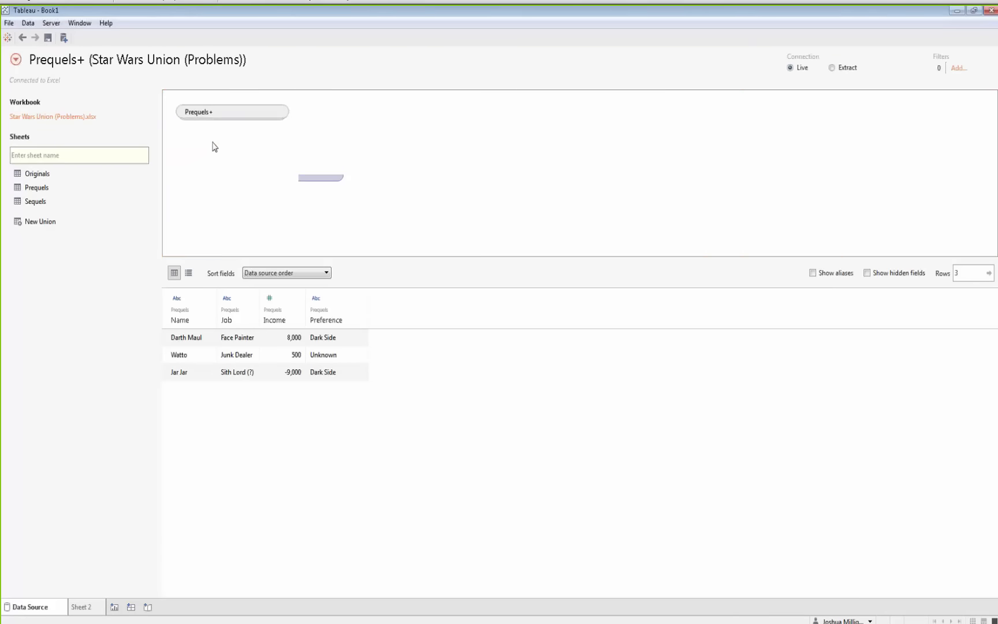
{"action": "left_click_drag", "start_coordinate": [49, 203], "coordinate": [226, 132]}
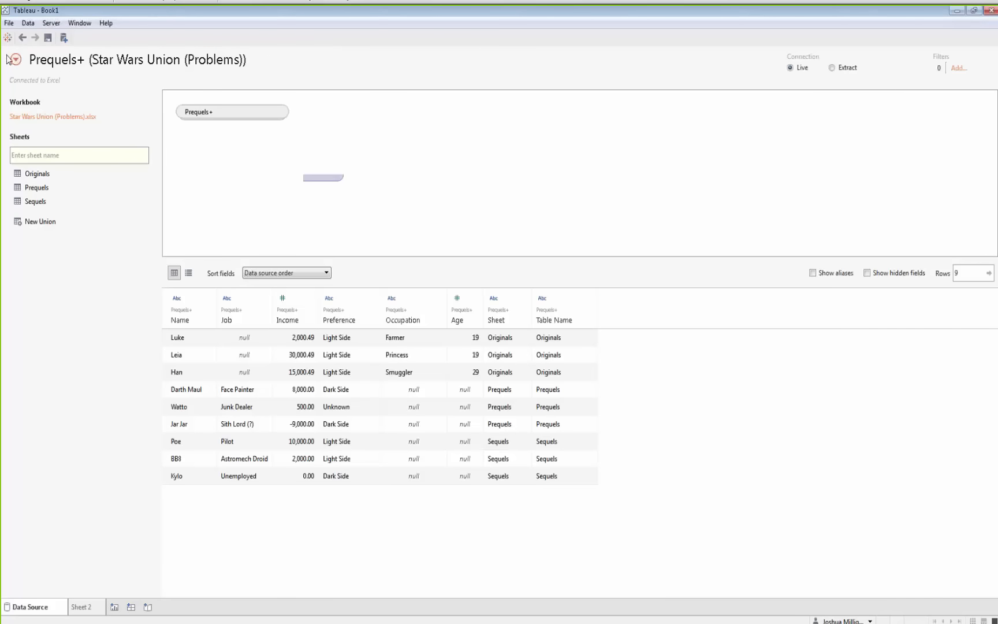
Undo both union additions, then add Originals and Sequels together into the Prequels union
{"action": "left_click", "coordinate": [22, 38]}
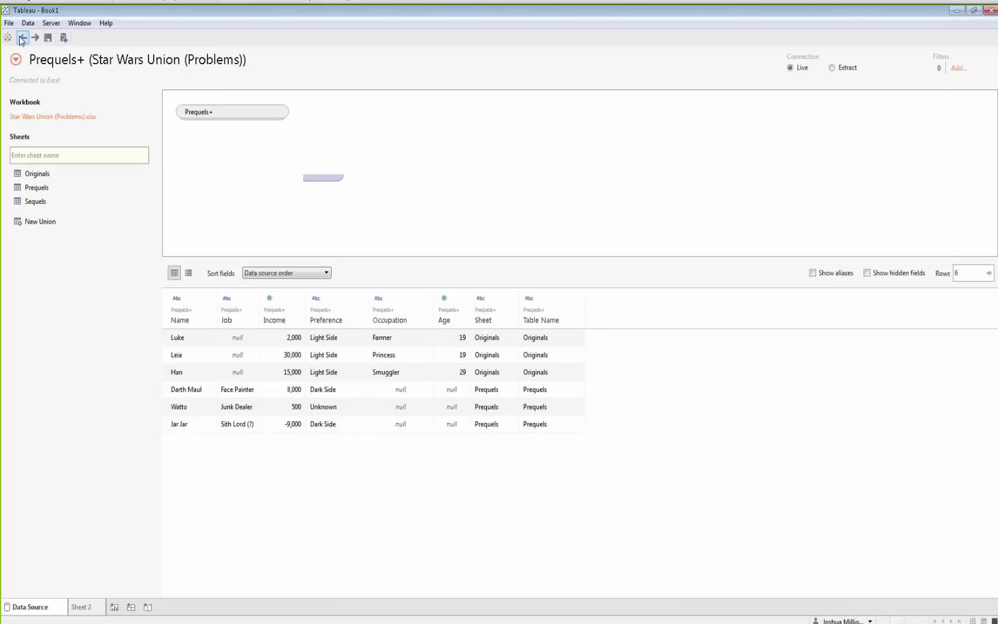
{"action": "left_click", "coordinate": [21, 38]}
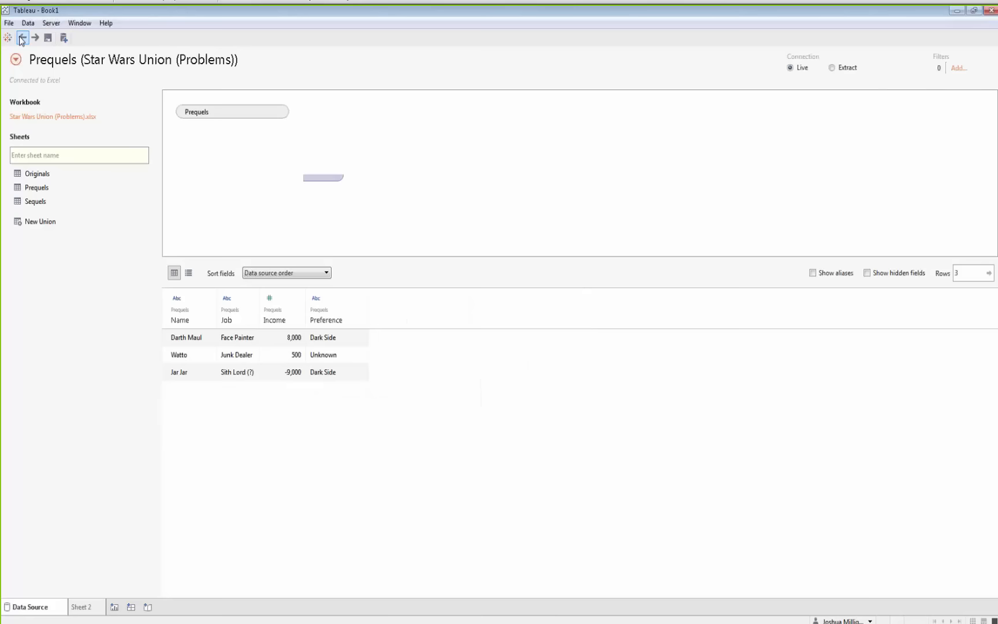
{"action": "left_click", "coordinate": [45, 178]}
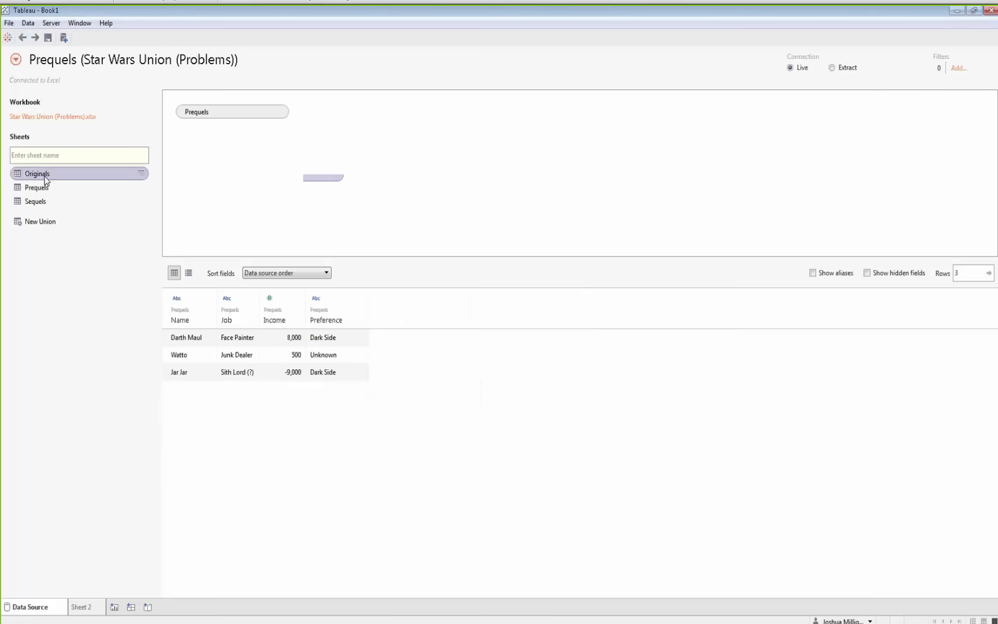
{"action": "left_click", "coordinate": [39, 201], "text": "ctrl"}
{"action": "left_click_drag", "start_coordinate": [44, 174], "coordinate": [221, 134]}
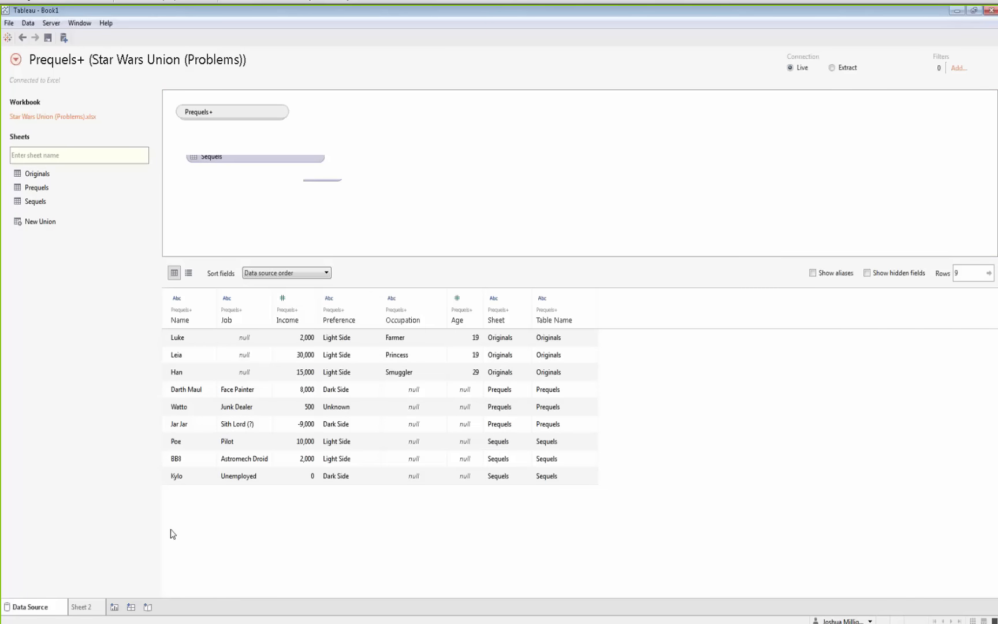
Place summed Income as a text mark on Sheet 2, then undo back to the data source page
{"action": "left_click", "coordinate": [90, 608]}
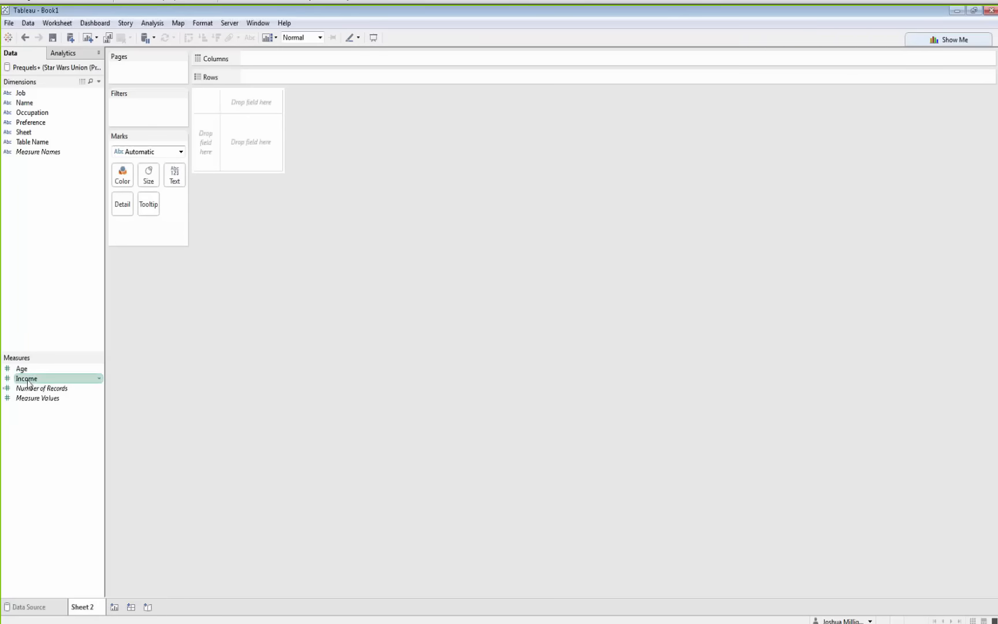
{"action": "left_click_drag", "start_coordinate": [26, 378], "coordinate": [171, 180]}
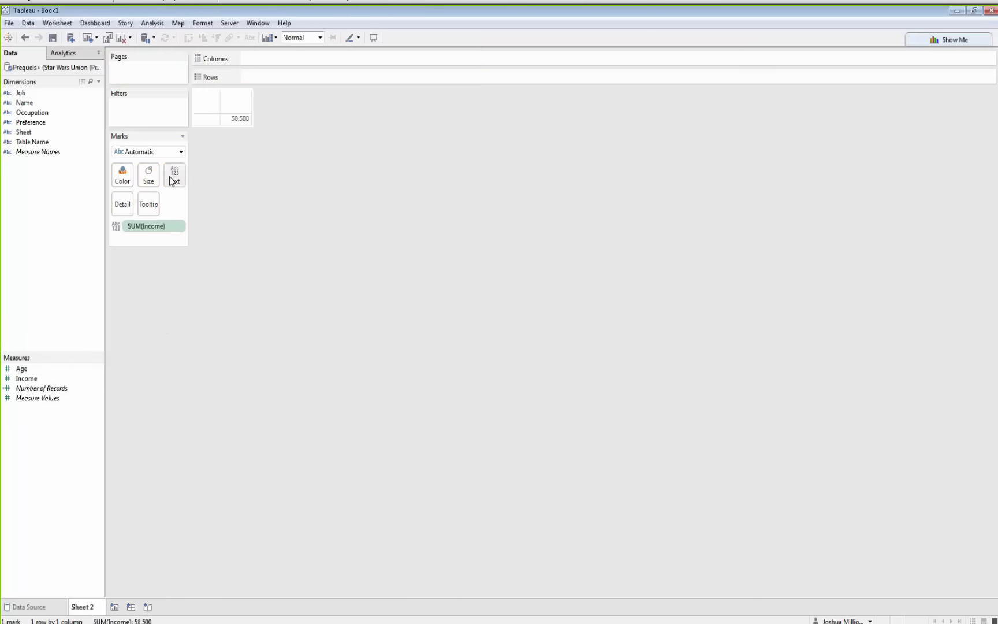
{"action": "mouse_move", "coordinate": [234, 123]}
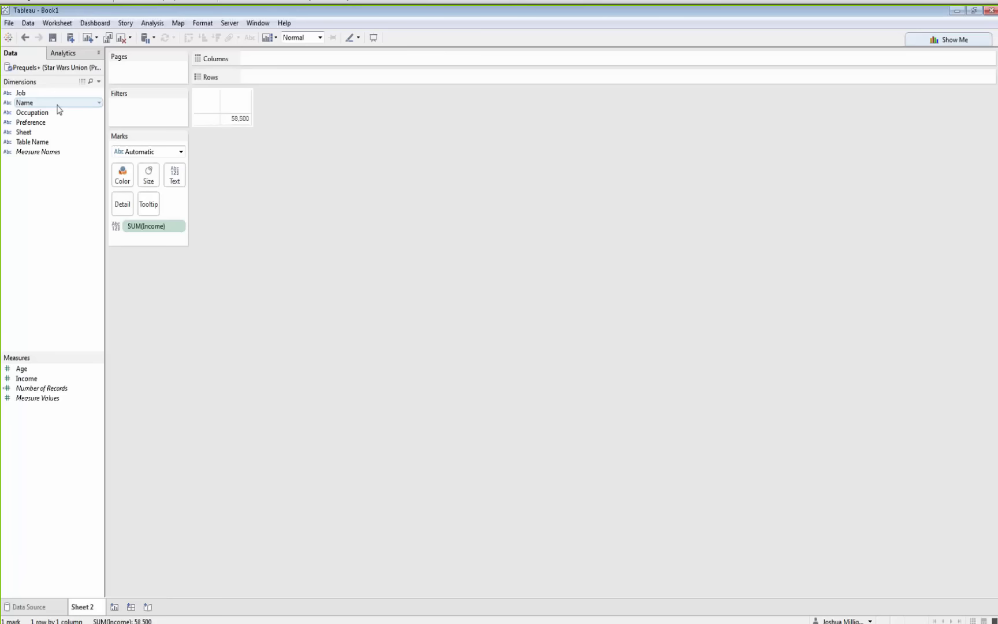
{"action": "left_click", "coordinate": [26, 37]}
{"action": "left_click", "coordinate": [29, 39]}
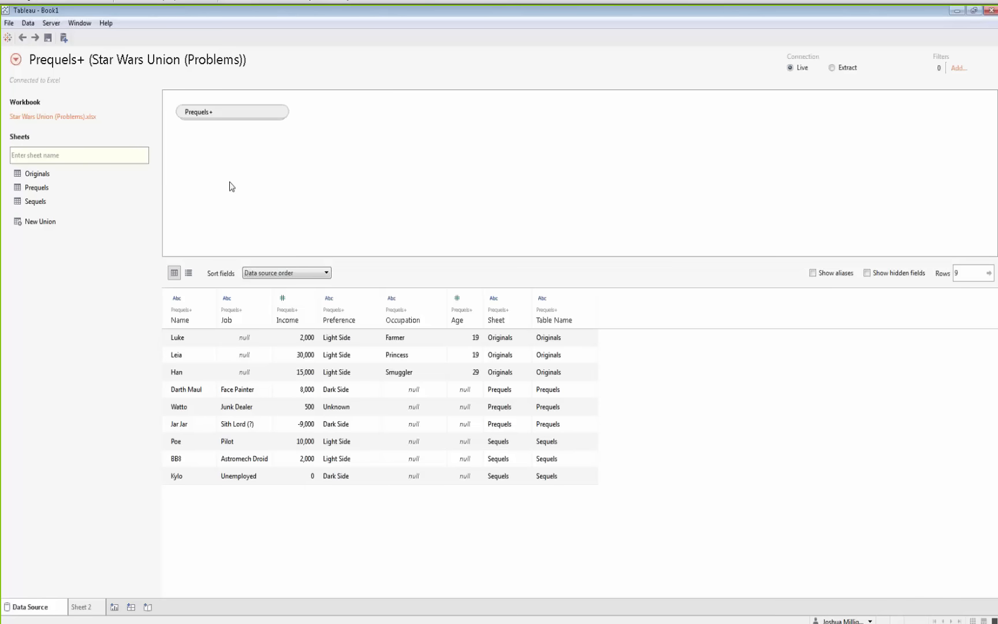
Remove the Prequels+ union from the canvas
{"action": "left_click", "coordinate": [282, 112]}
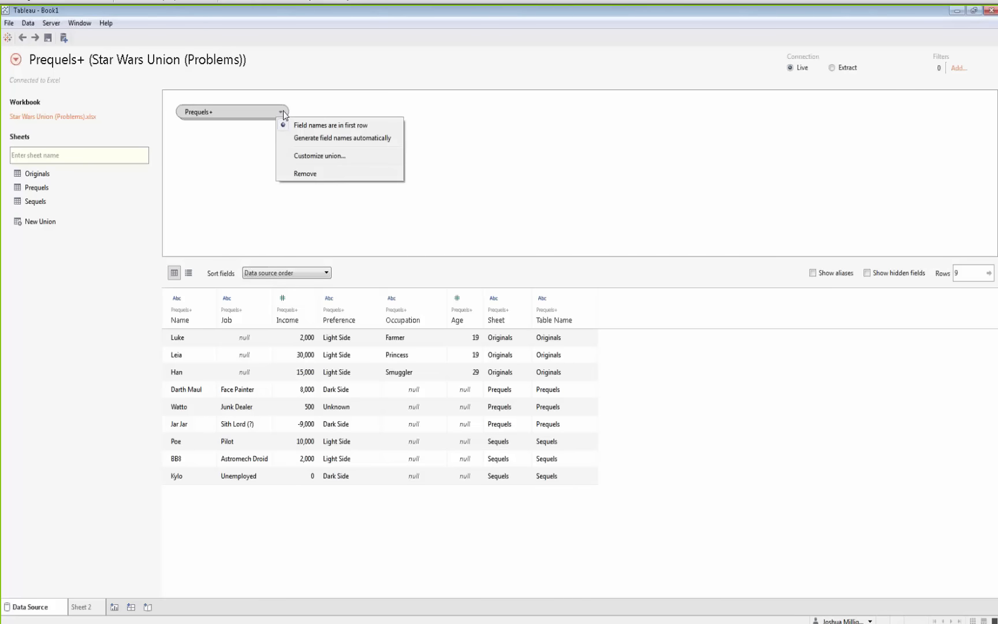
{"action": "left_click", "coordinate": [307, 174]}
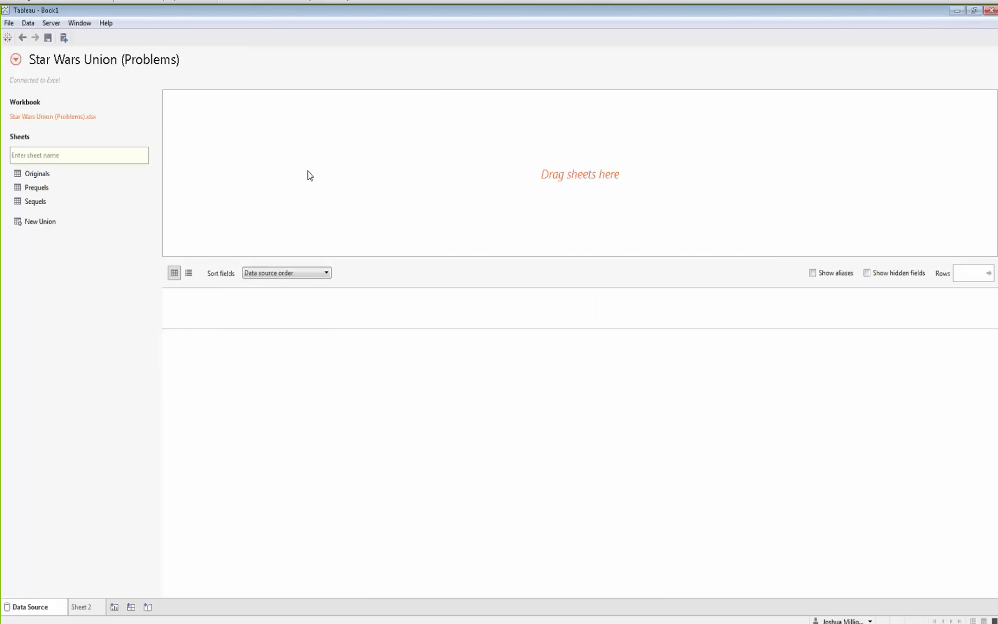
{"action": "left_click_drag", "start_coordinate": [51, 175], "coordinate": [237, 161]}
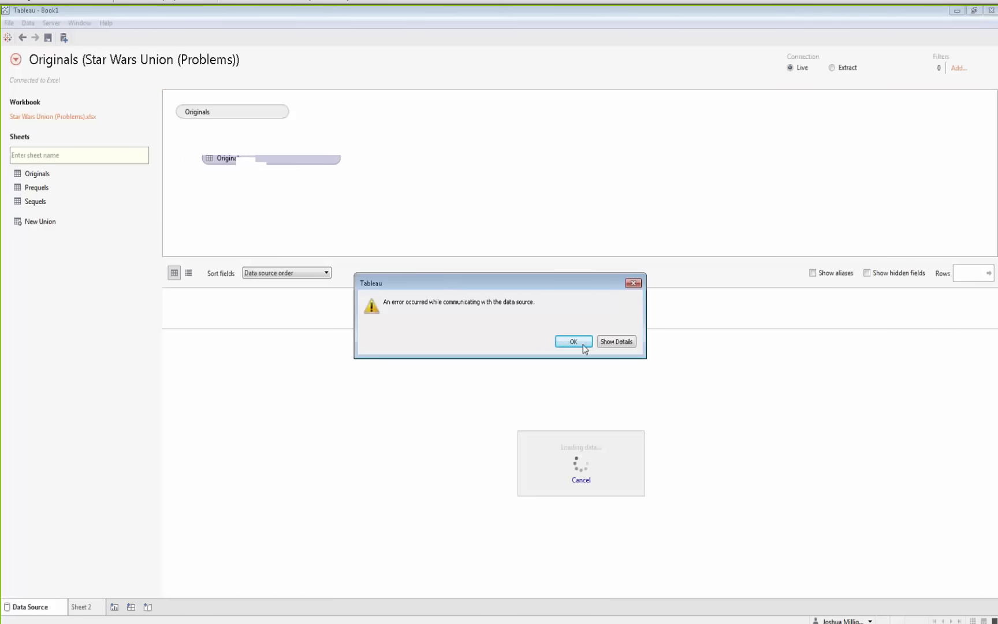
{"action": "left_click", "coordinate": [616, 342]}
{"action": "left_click", "coordinate": [573, 487]}
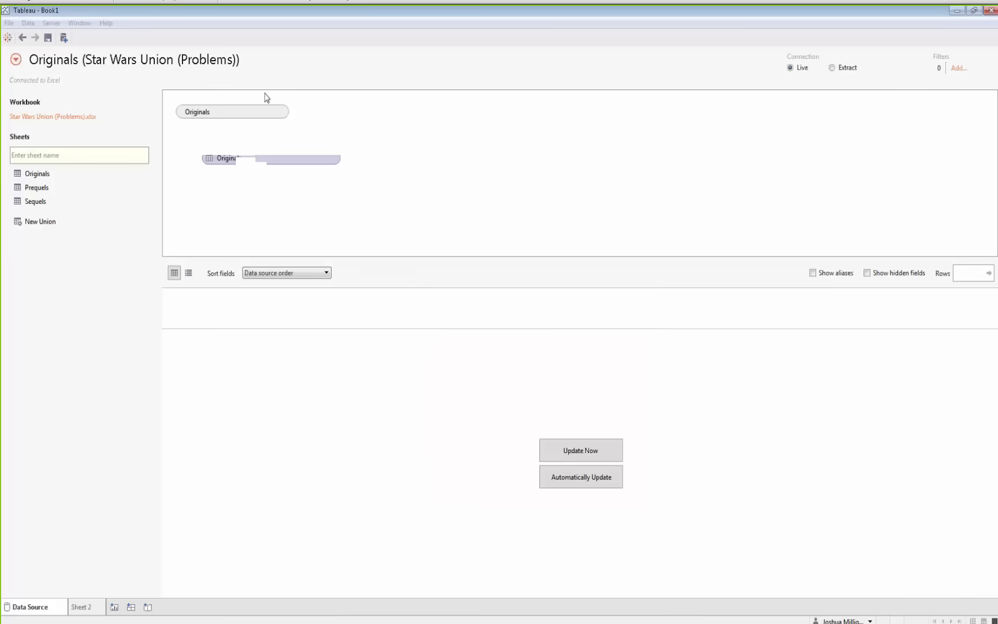
{"action": "left_click", "coordinate": [283, 112]}
{"action": "left_click", "coordinate": [317, 176]}
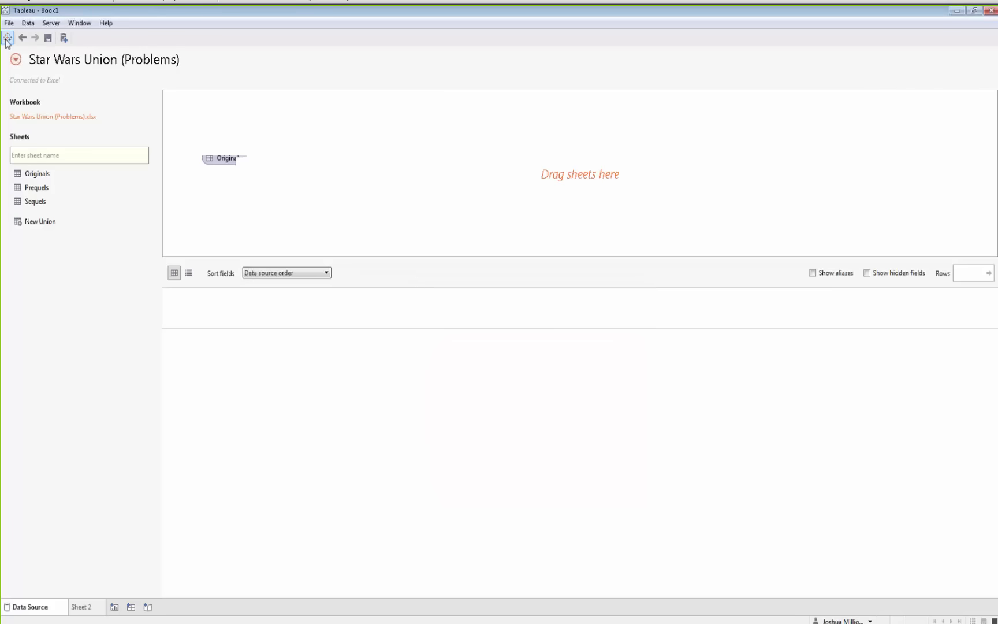
Reconnect to the Star Wars Union (Problems).xlsx workbook through Connect to Data
{"action": "left_click", "coordinate": [27, 23]}
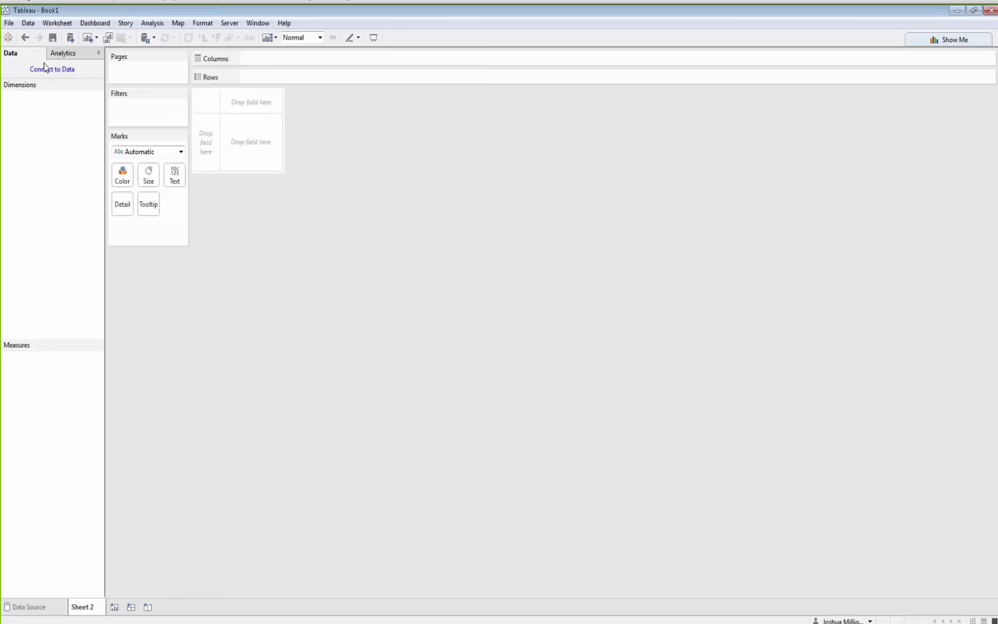
{"action": "left_click", "coordinate": [45, 69]}
{"action": "left_click", "coordinate": [89, 104]}
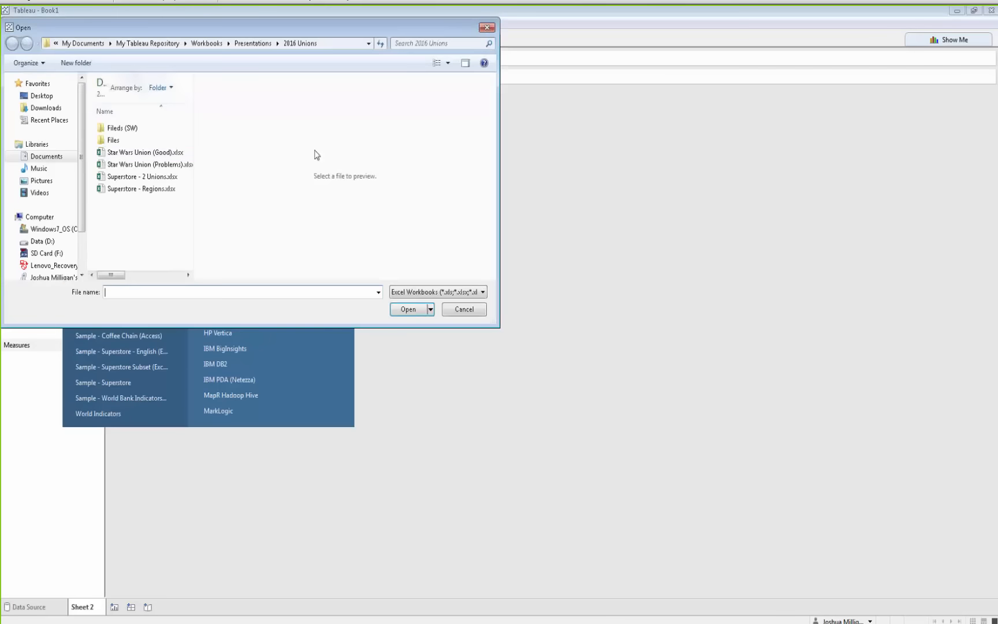
{"action": "left_click", "coordinate": [122, 167]}
{"action": "double_click", "coordinate": [122, 167]}
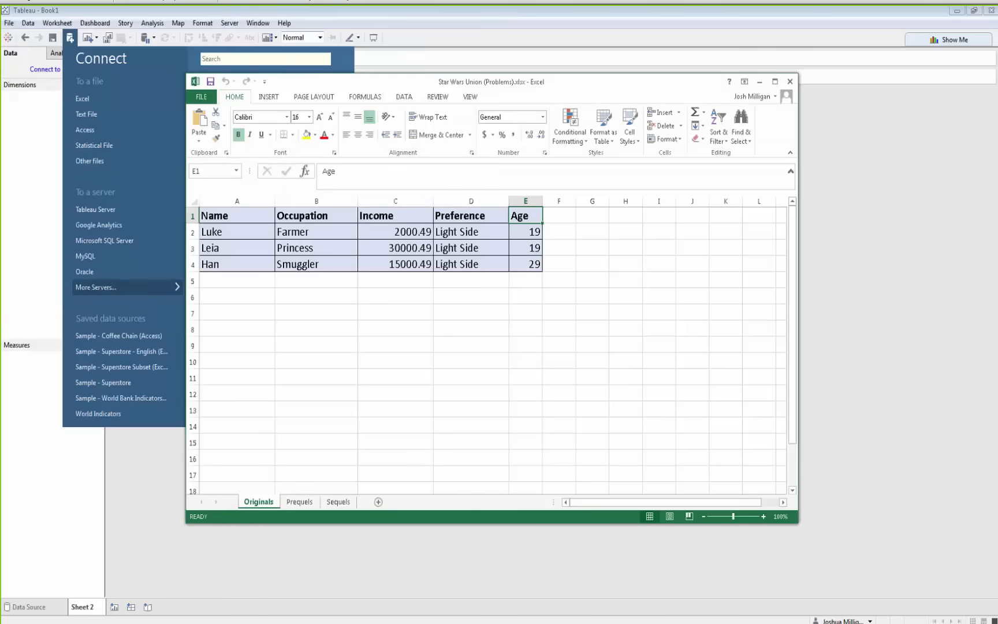
Place the Originals sheet on the canvas and union the Prequels and Sequels sheets into it
{"action": "left_click_drag", "start_coordinate": [30, 176], "coordinate": [251, 174]}
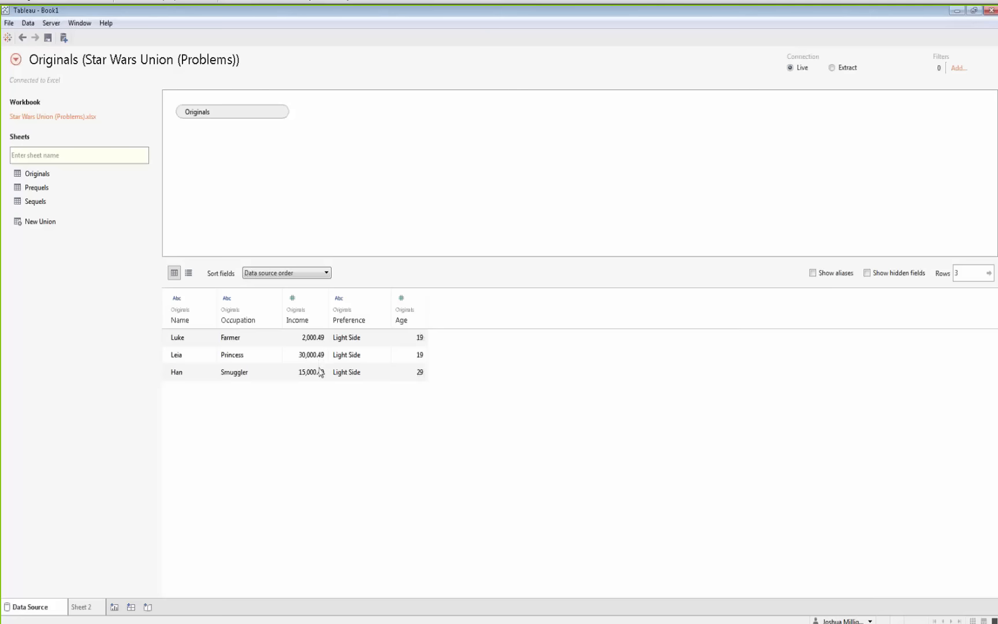
{"action": "left_click_drag", "start_coordinate": [26, 188], "coordinate": [219, 130]}
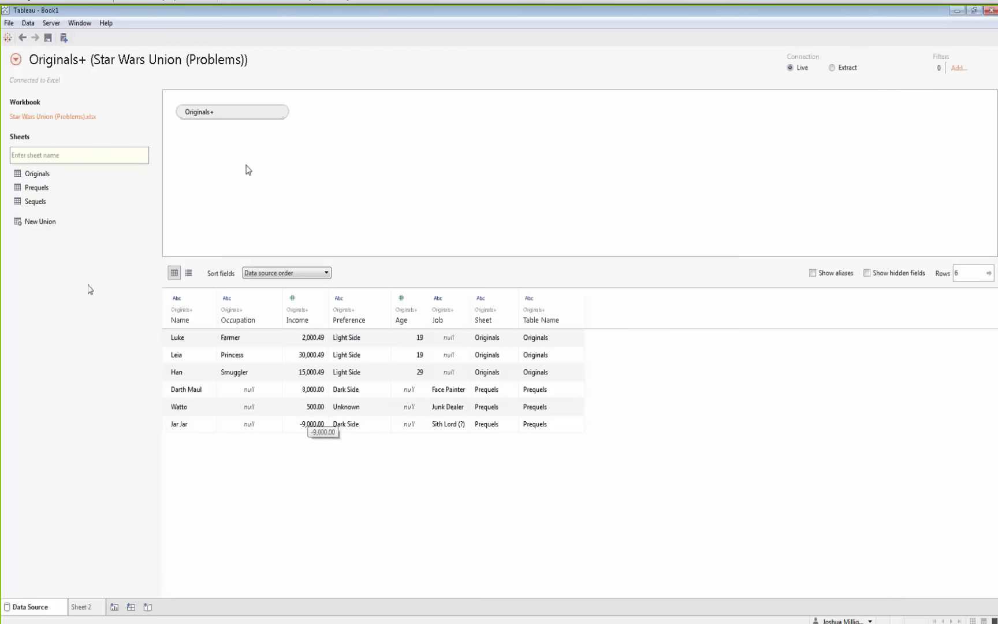
{"action": "left_click_drag", "start_coordinate": [36, 201], "coordinate": [221, 133]}
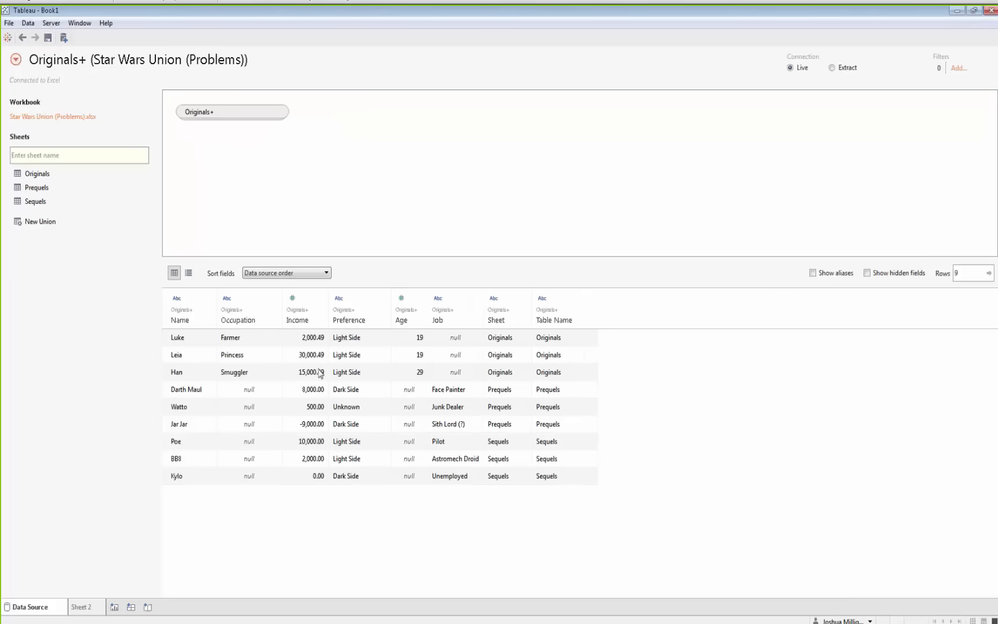
Inspect the Income field's type options and view the Prequels sheet's raw Income values
{"action": "left_click", "coordinate": [295, 298]}
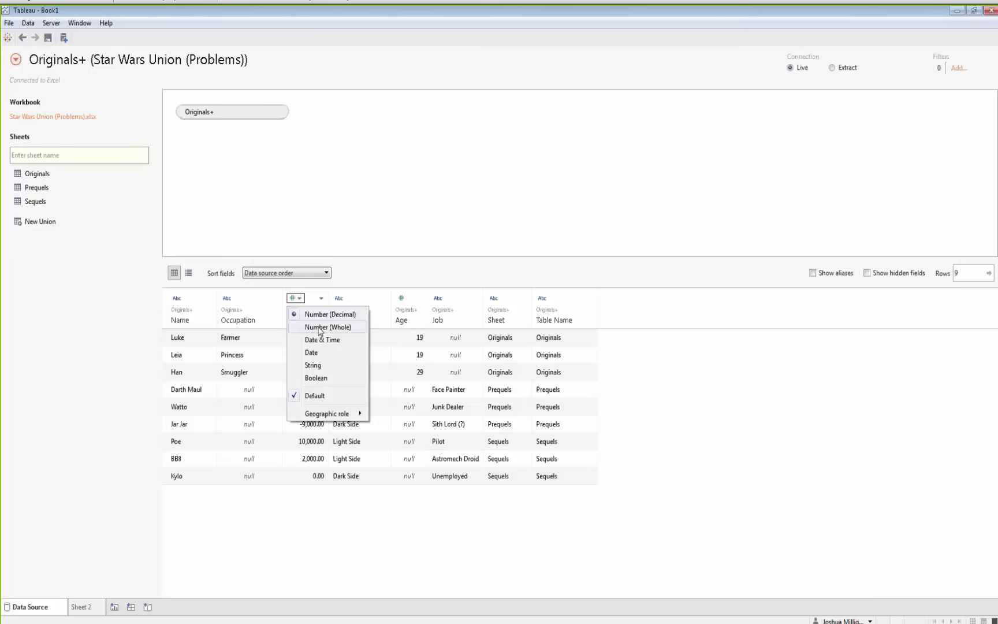
{"action": "left_click", "coordinate": [248, 225]}
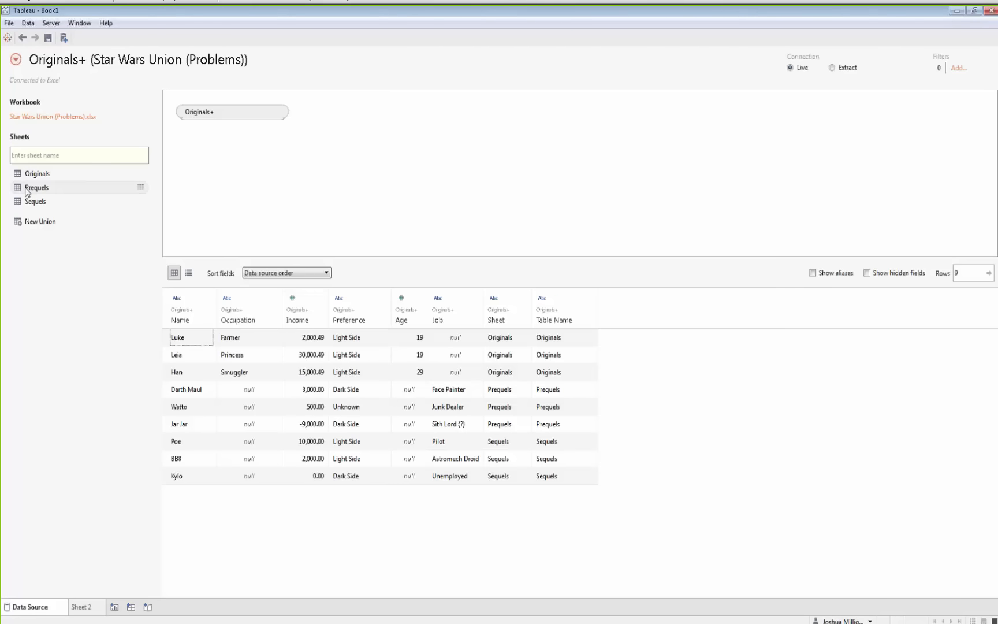
{"action": "left_click", "coordinate": [140, 187]}
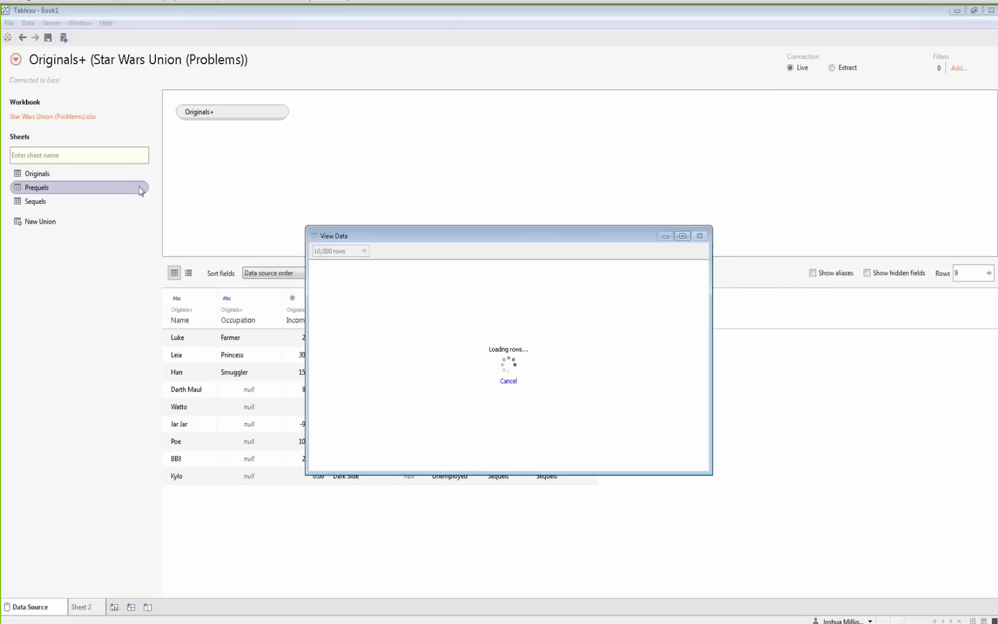
{"action": "left_click_drag", "start_coordinate": [448, 278], "coordinate": [449, 306]}
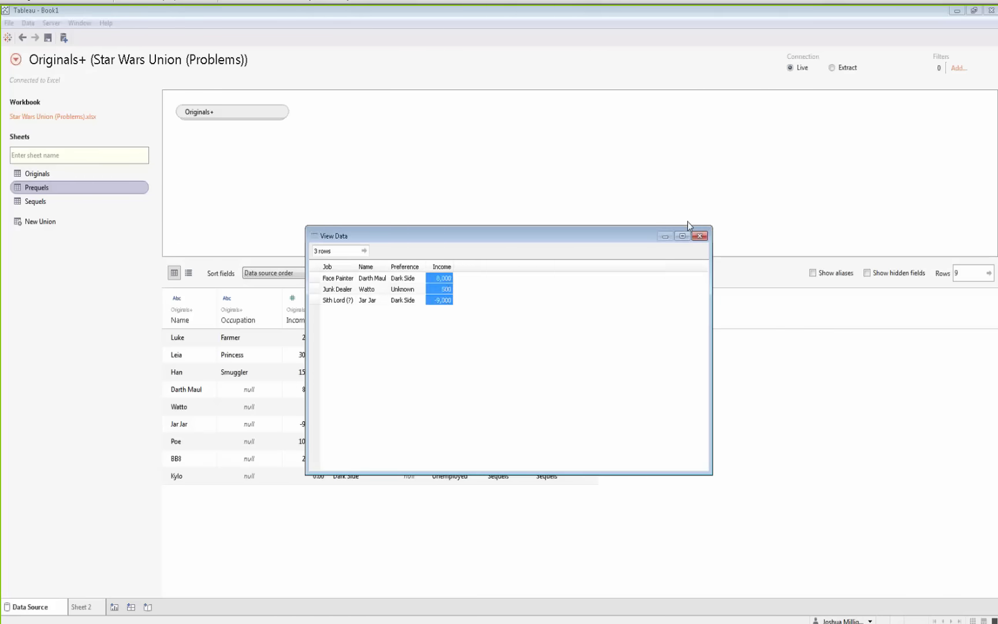
{"action": "left_click", "coordinate": [699, 236]}
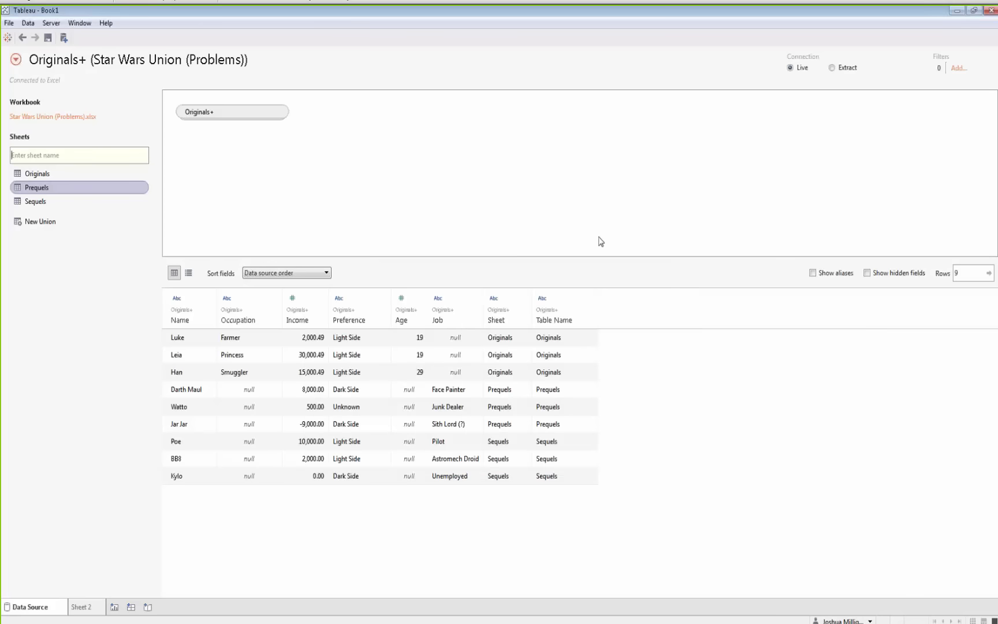
Change the Income field's data type to Number (Whole)
{"action": "left_click", "coordinate": [305, 301]}
{"action": "left_click", "coordinate": [315, 326]}
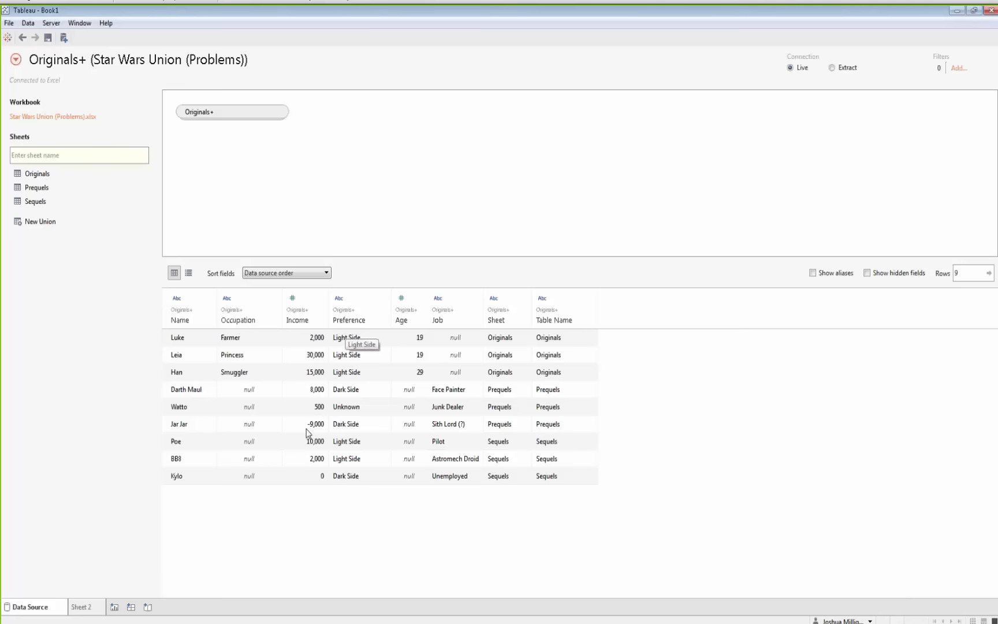
{"action": "left_click", "coordinate": [296, 299]}
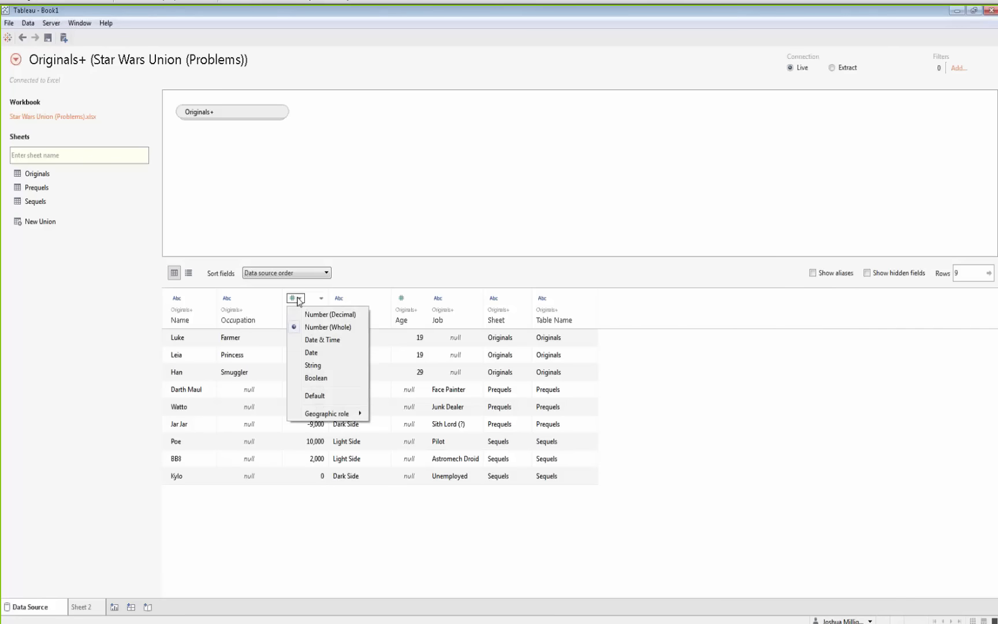
Change the Income field's data type to Number (Decimal)
{"action": "left_click", "coordinate": [321, 314]}
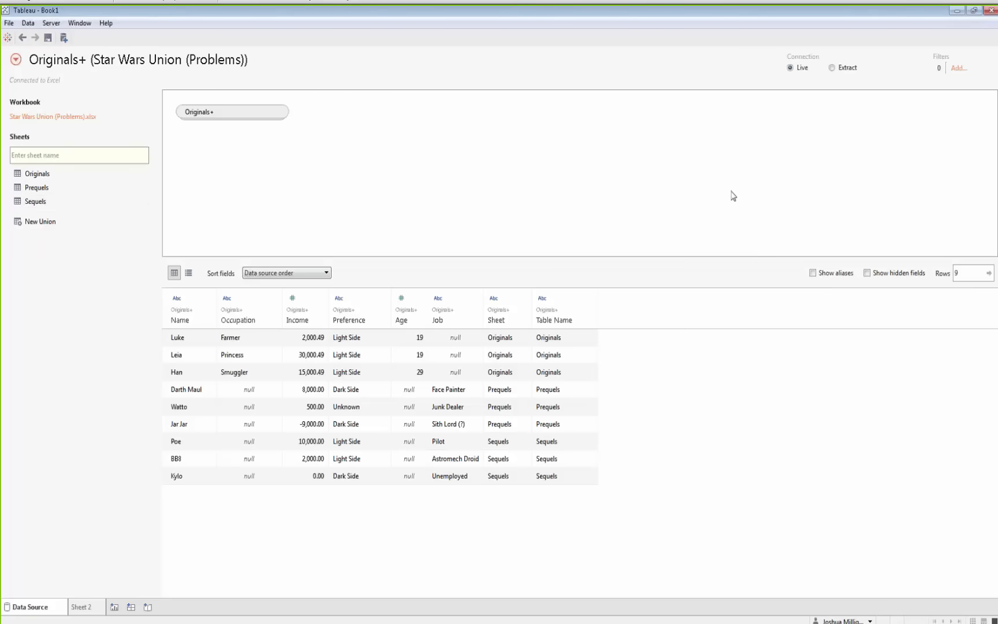
Close Tableau without saving the workbook and minimize the Excel workbook
{"action": "left_click", "coordinate": [991, 10]}
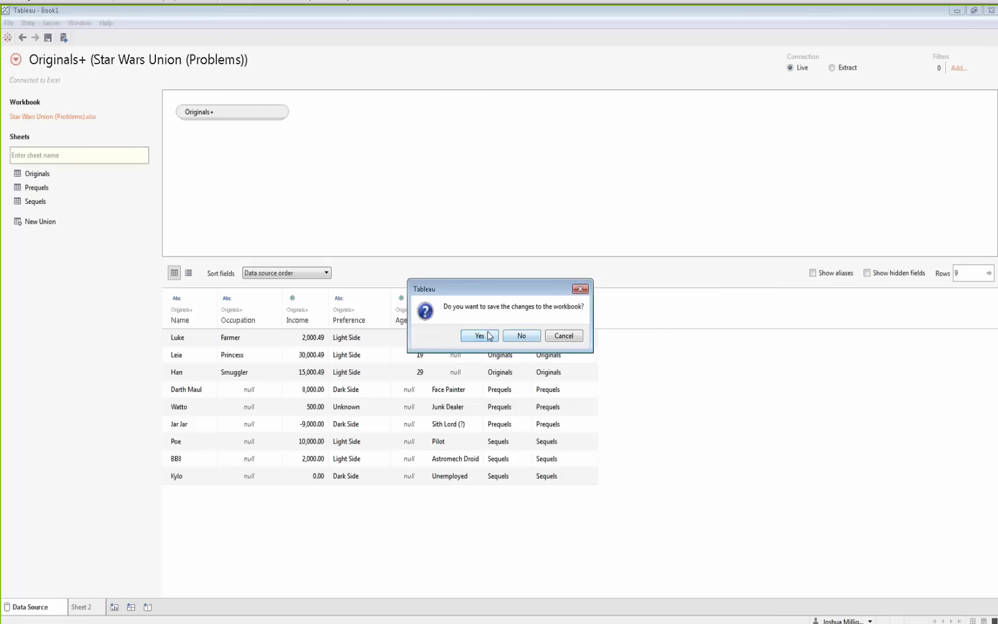
{"action": "left_click", "coordinate": [522, 336]}
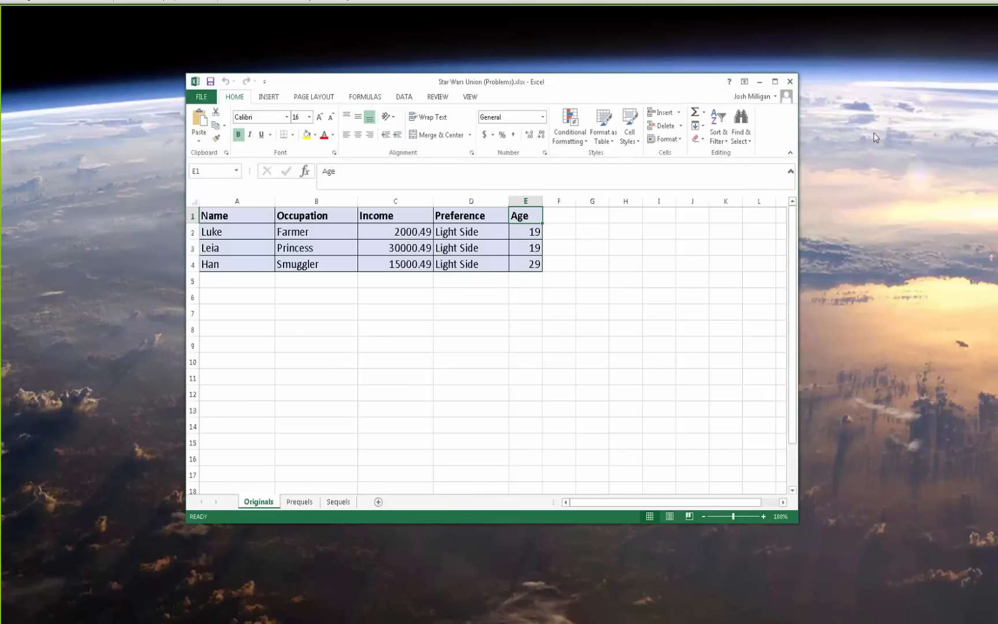
{"action": "left_click", "coordinate": [876, 137]}
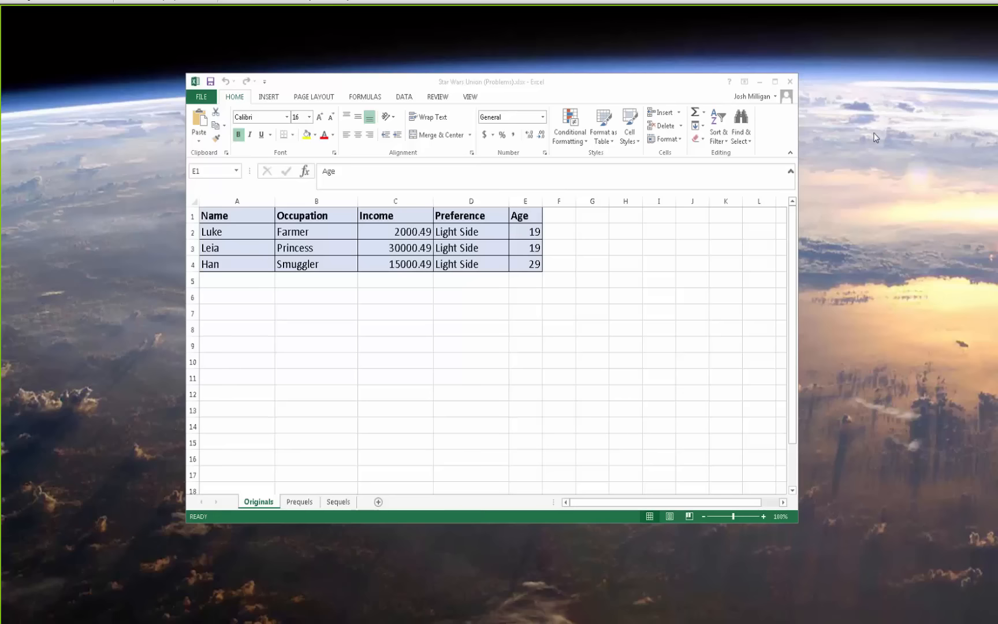
{"action": "left_click", "coordinate": [760, 81]}
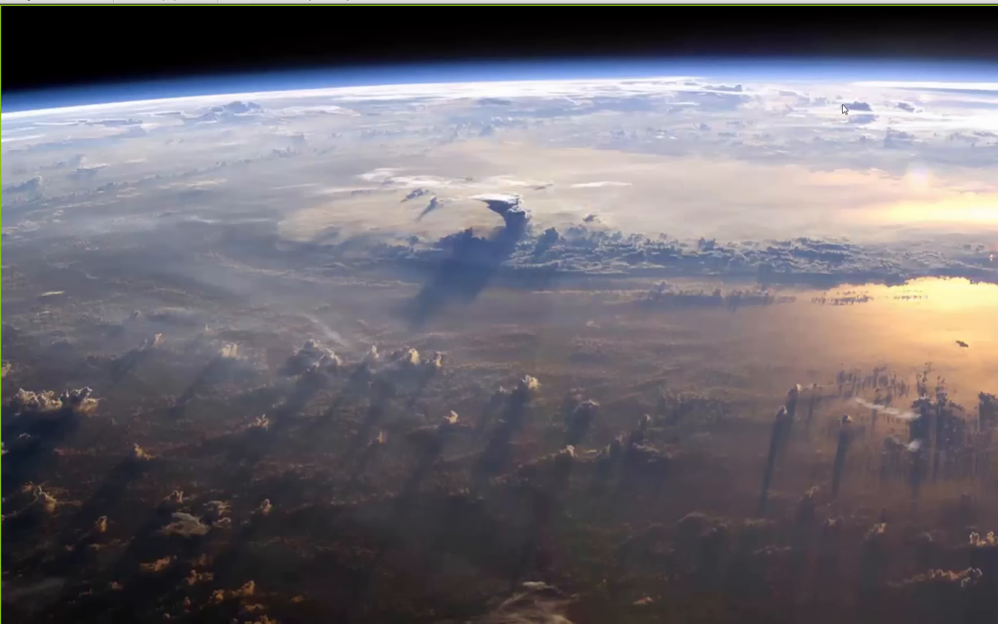
Open the Files folder inside 2016 Unions in the file explorer
{"action": "left_click_drag", "start_coordinate": [842, 105], "coordinate": [487, 4]}
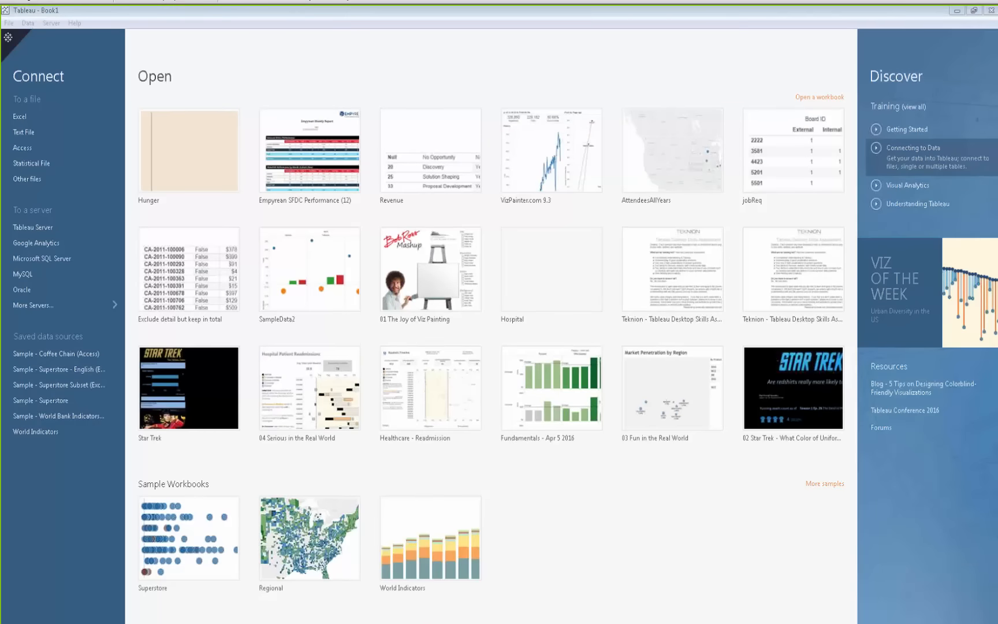
{"action": "left_click_drag", "start_coordinate": [997, 151], "coordinate": [474, 142]}
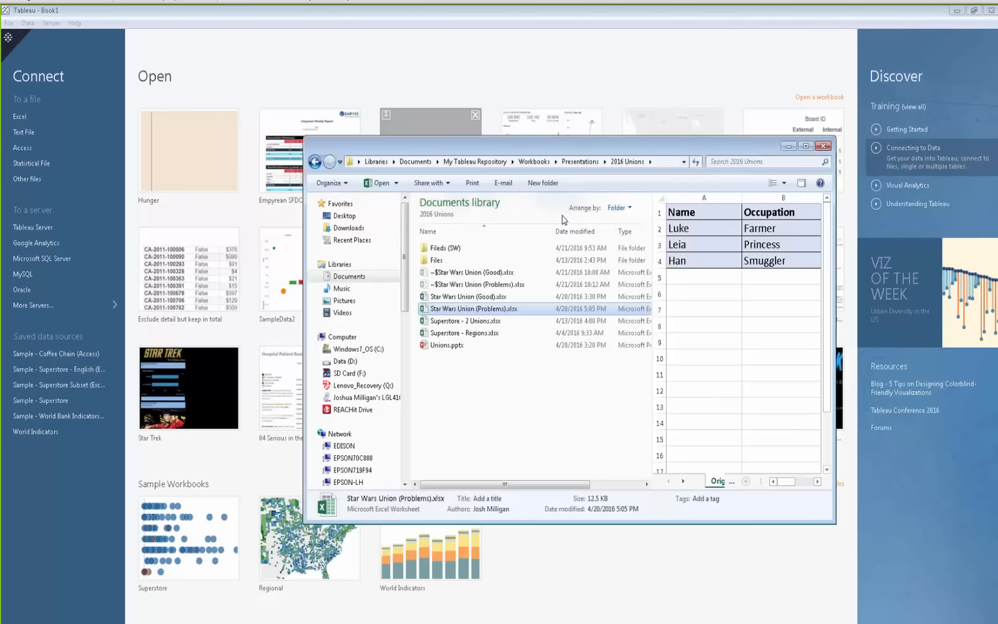
{"action": "double_click", "coordinate": [436, 260]}
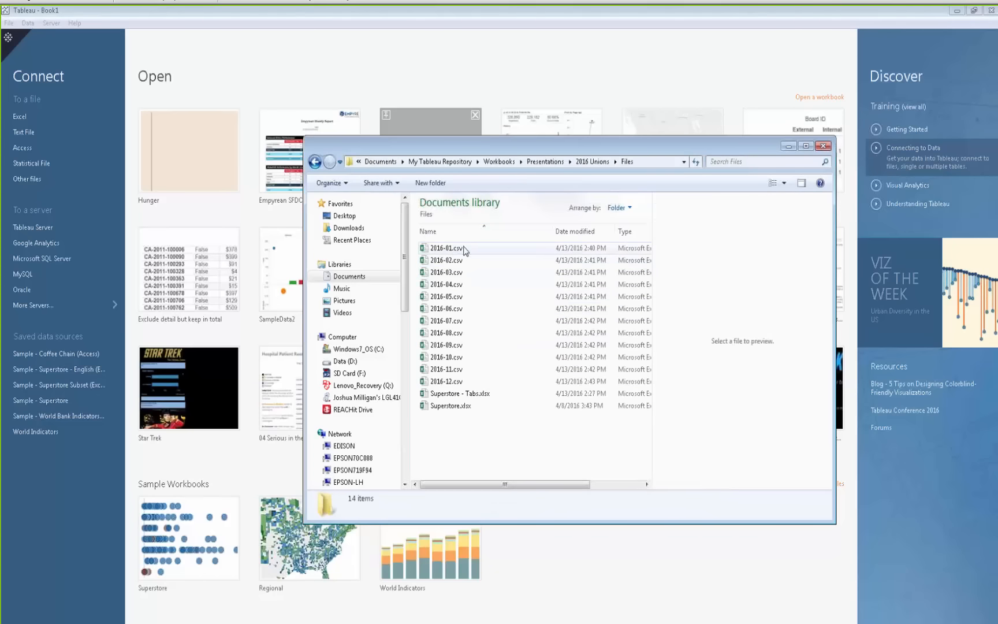
Preview the monthly 2016 CSV files one by one to compare their column headers
{"action": "left_click", "coordinate": [465, 249]}
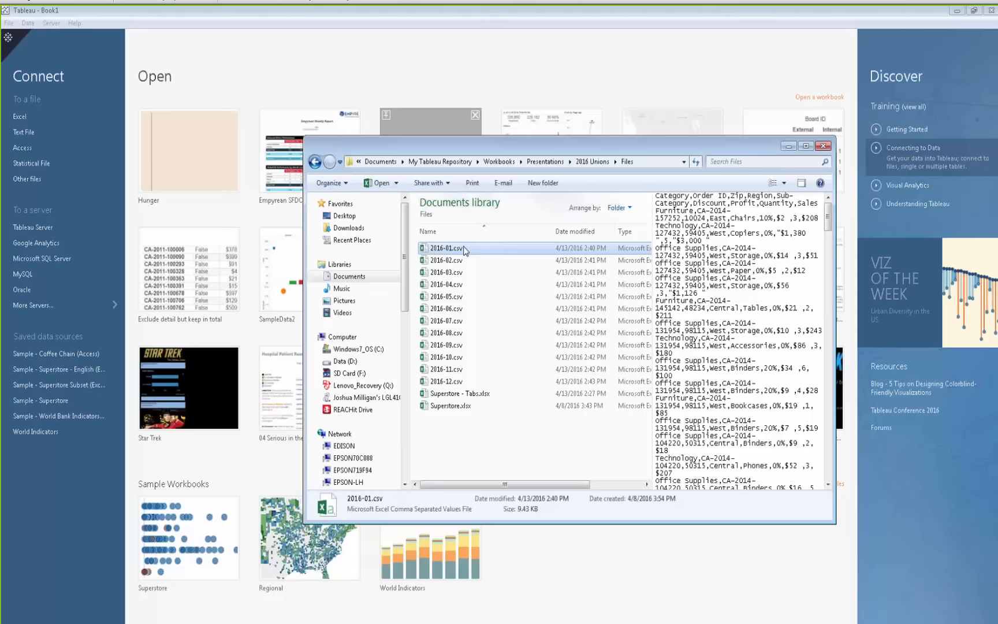
{"action": "left_click", "coordinate": [464, 272]}
{"action": "left_click", "coordinate": [460, 284]}
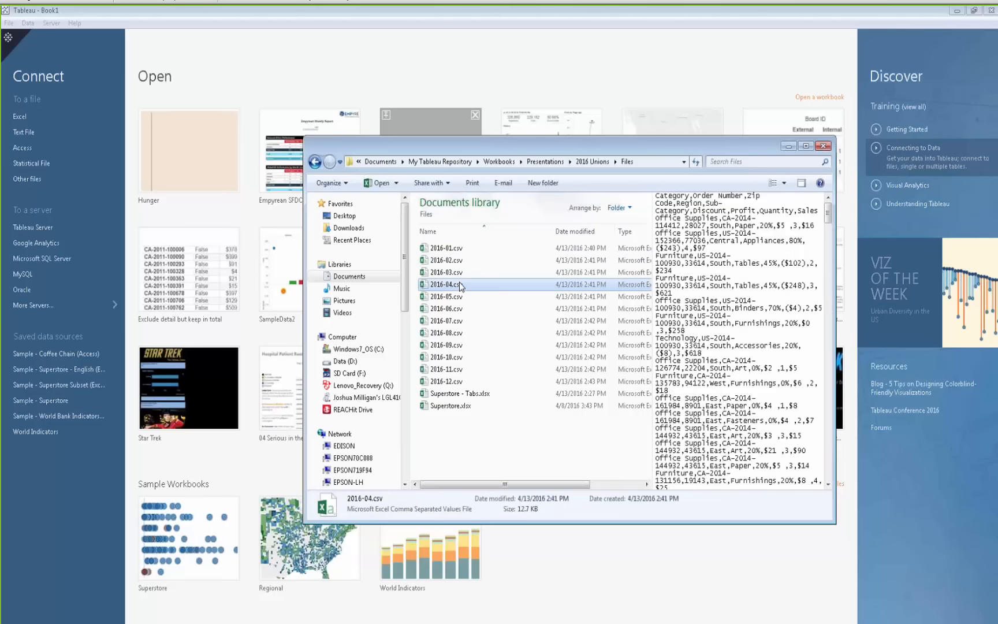
{"action": "key", "text": "Down"}
{"action": "key", "text": "Down"}
{"action": "key", "text": "Down"}
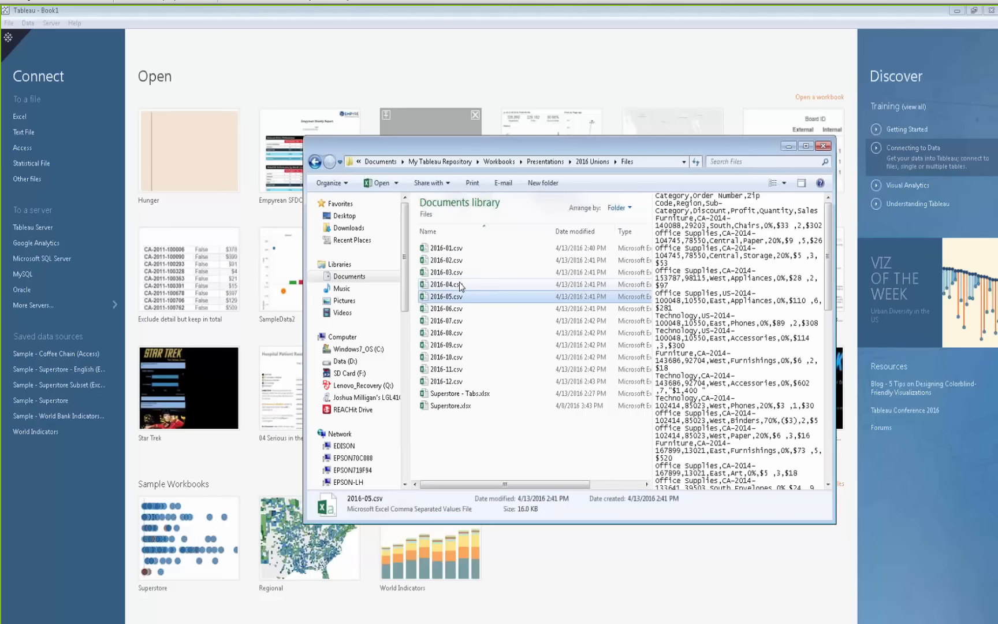
{"action": "key", "text": "Down"}
{"action": "key", "text": "Down"}
{"action": "key", "text": "Down"}
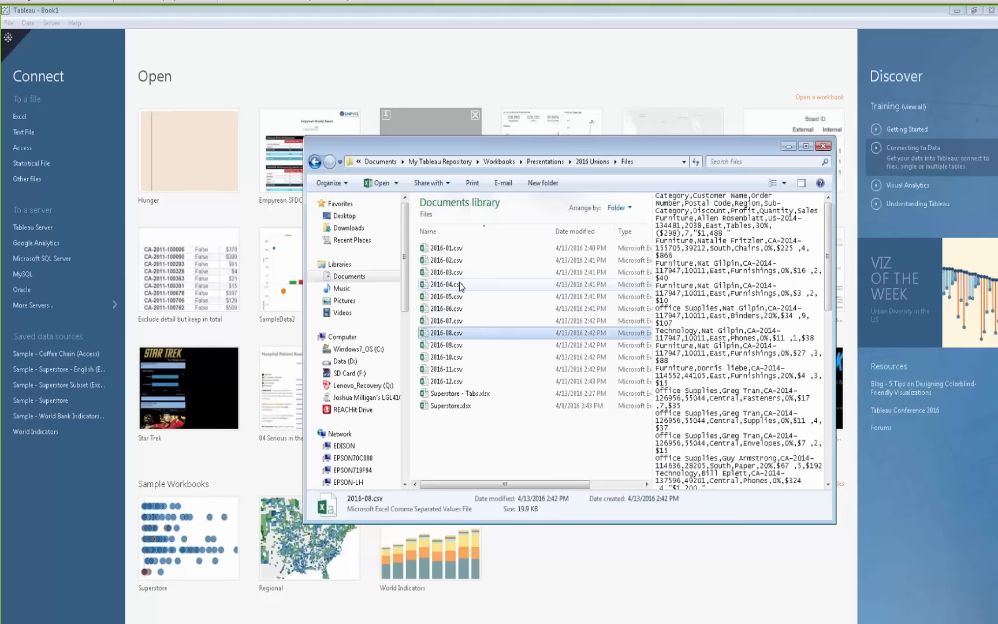
{"action": "key", "text": "Down"}
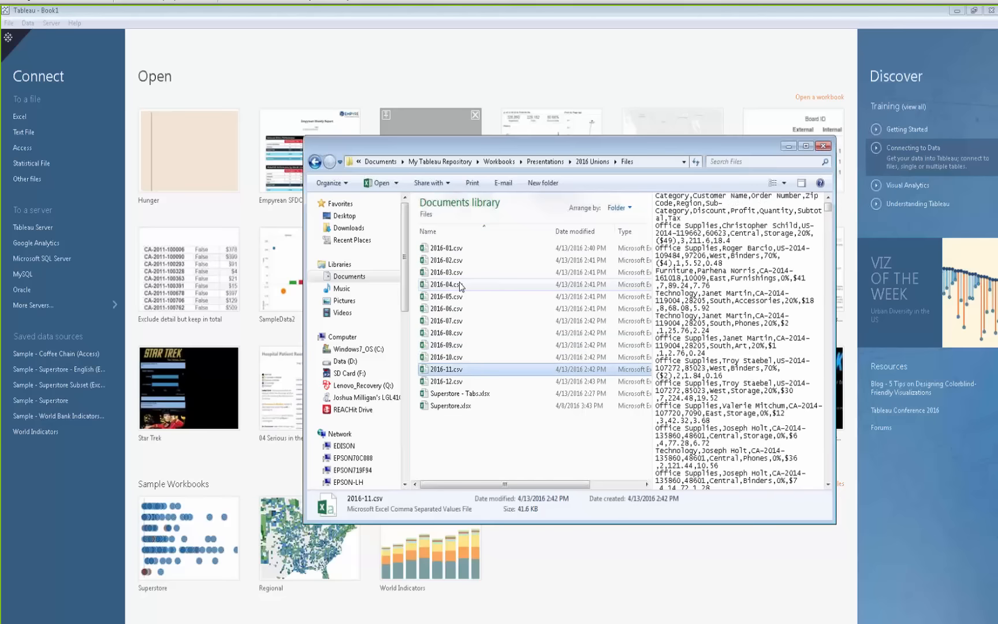
{"action": "key", "text": "Down"}
{"action": "key", "text": "Up"}
{"action": "key", "text": "Up"}
{"action": "key", "text": "Up"}
{"action": "key", "text": "Up"}
{"action": "key", "text": "Up"}
{"action": "key", "text": "Up"}
{"action": "key", "text": "Up"}
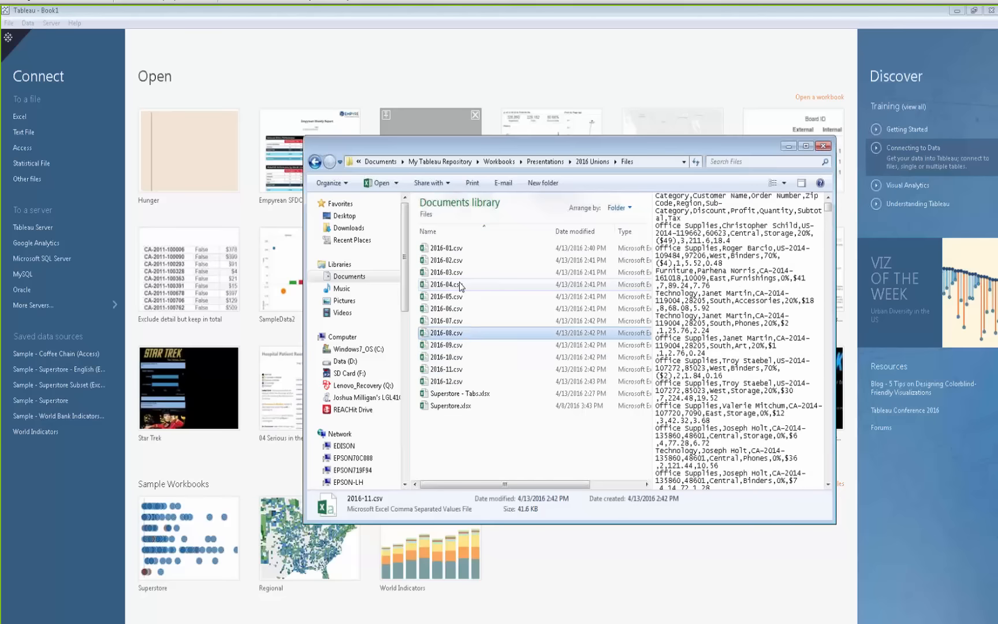
{"action": "key", "text": "Up"}
{"action": "key", "text": "Up"}
{"action": "key", "text": "Up"}
{"action": "key", "text": "Up"}
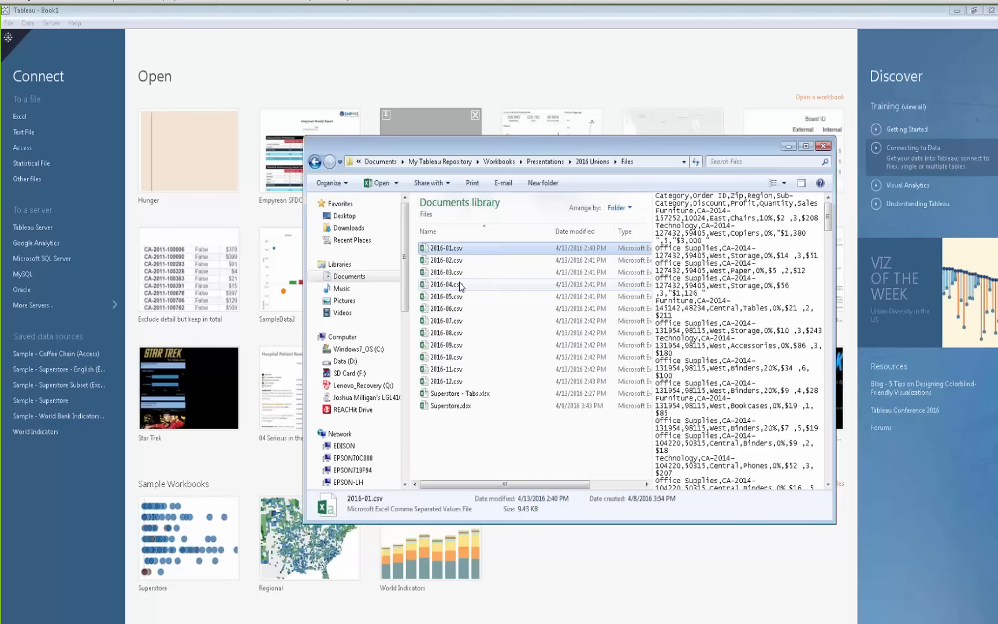
{"action": "key", "text": "Down"}
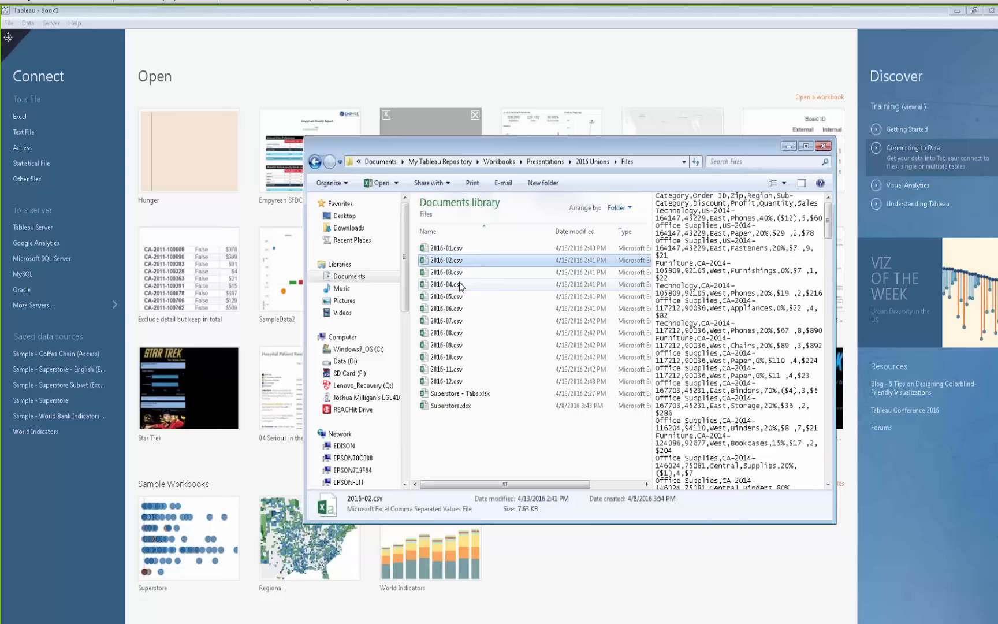
{"action": "key", "text": "Down"}
{"action": "key", "text": "Down"}
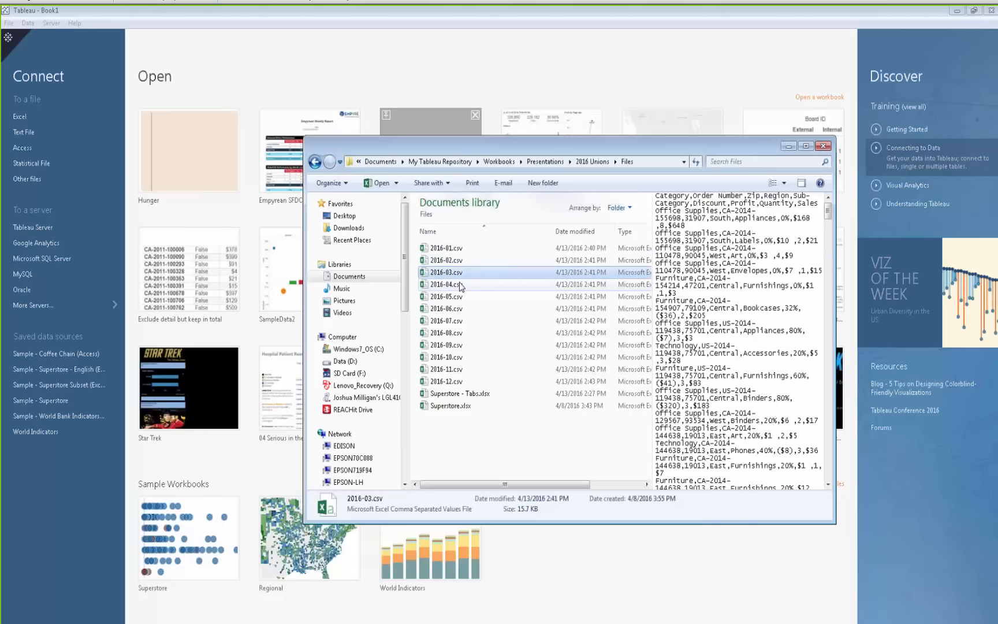
{"action": "left_click", "coordinate": [477, 382]}
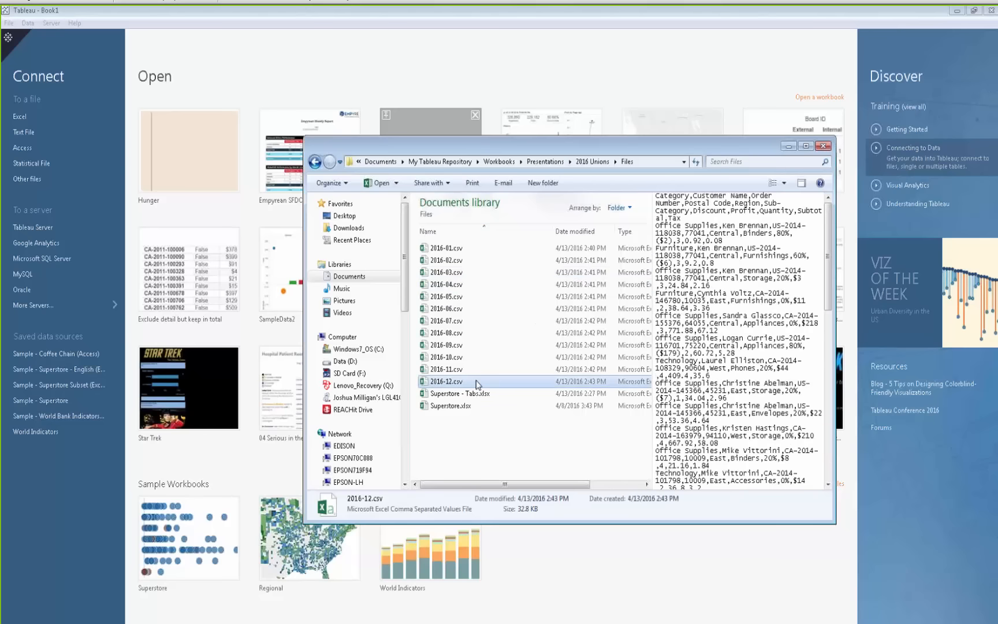
{"action": "left_click", "coordinate": [448, 248]}
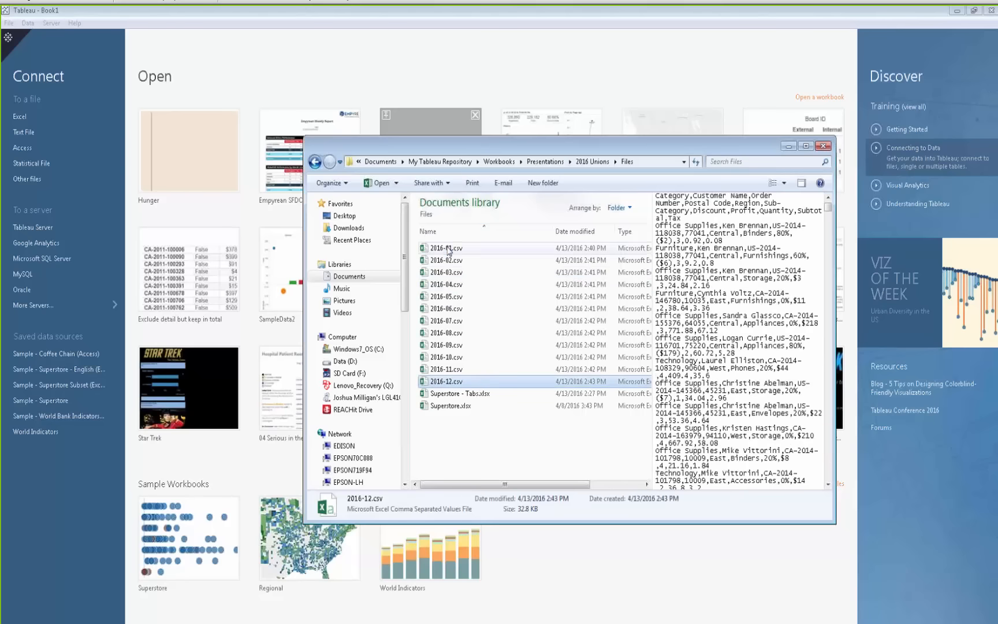
{"action": "left_click", "coordinate": [447, 261]}
{"action": "left_click", "coordinate": [449, 272]}
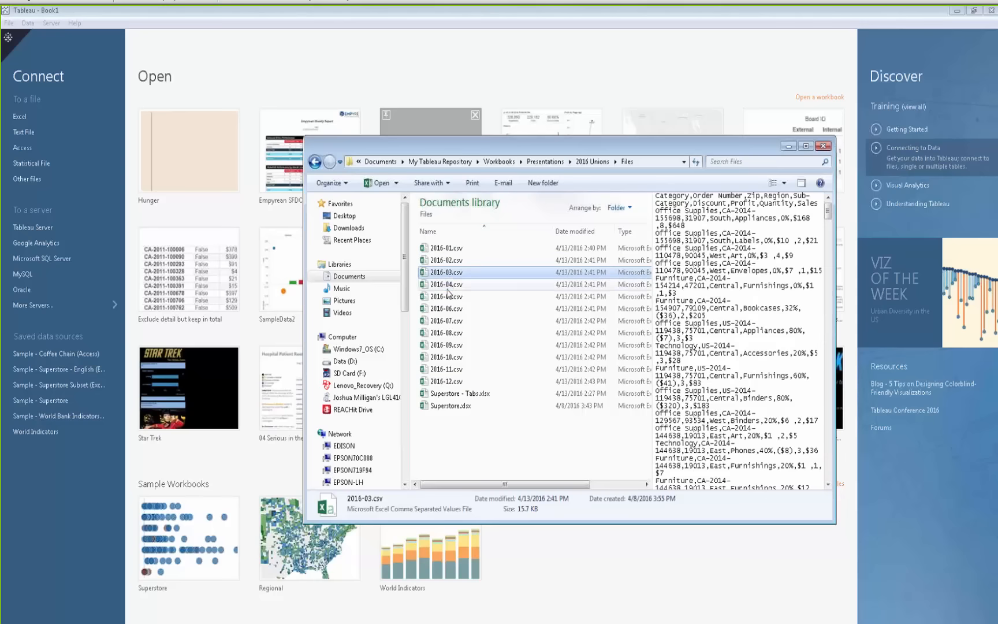
{"action": "left_click", "coordinate": [448, 285]}
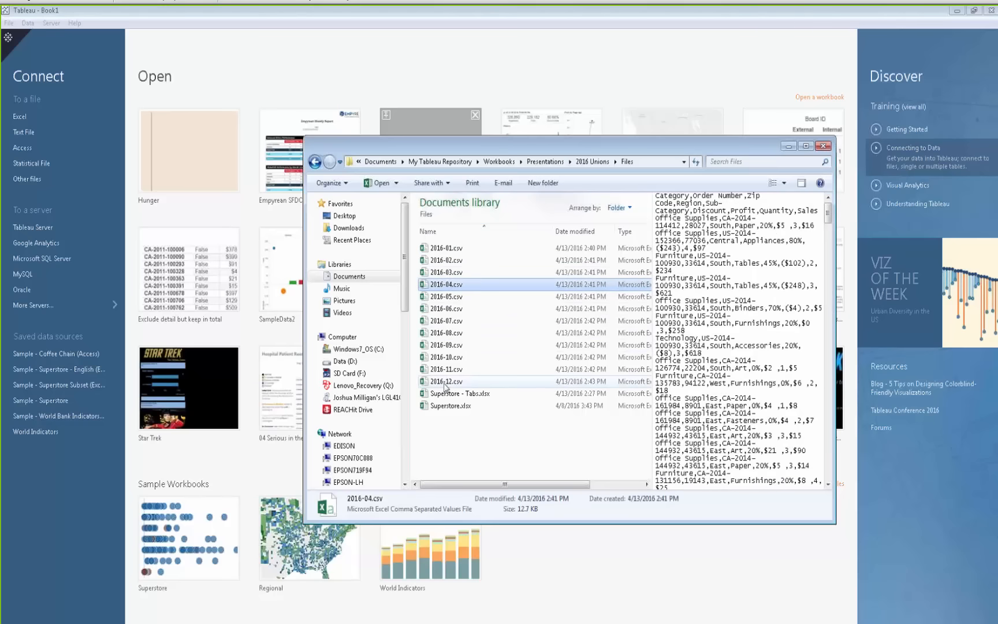
{"action": "left_click", "coordinate": [456, 253]}
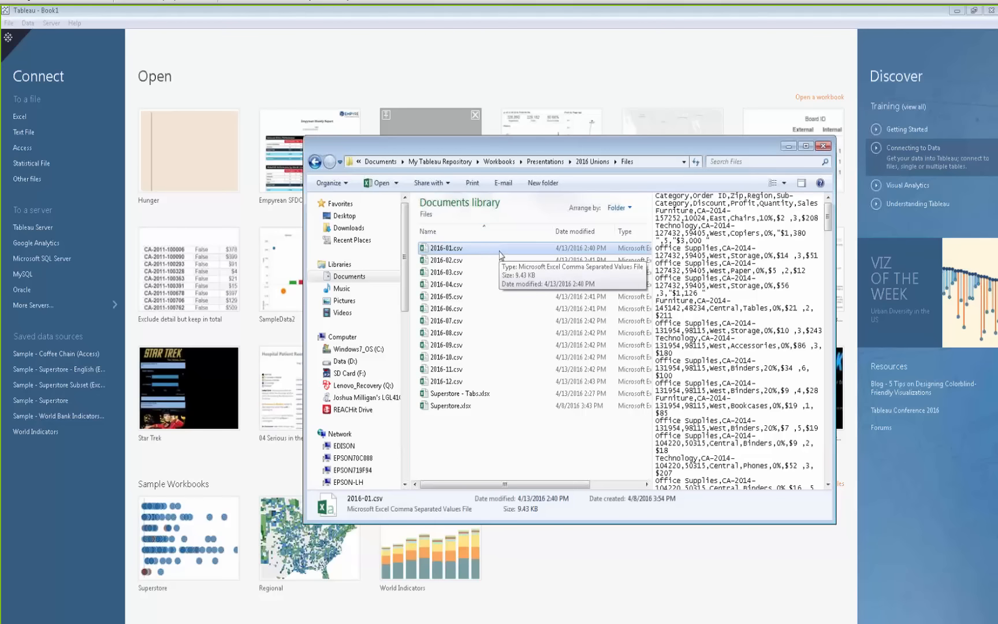
Connect Tableau to 2016-01.csv by dropping the file into it, and minimize the file explorer
{"action": "left_click_drag", "start_coordinate": [500, 255], "coordinate": [247, 109]}
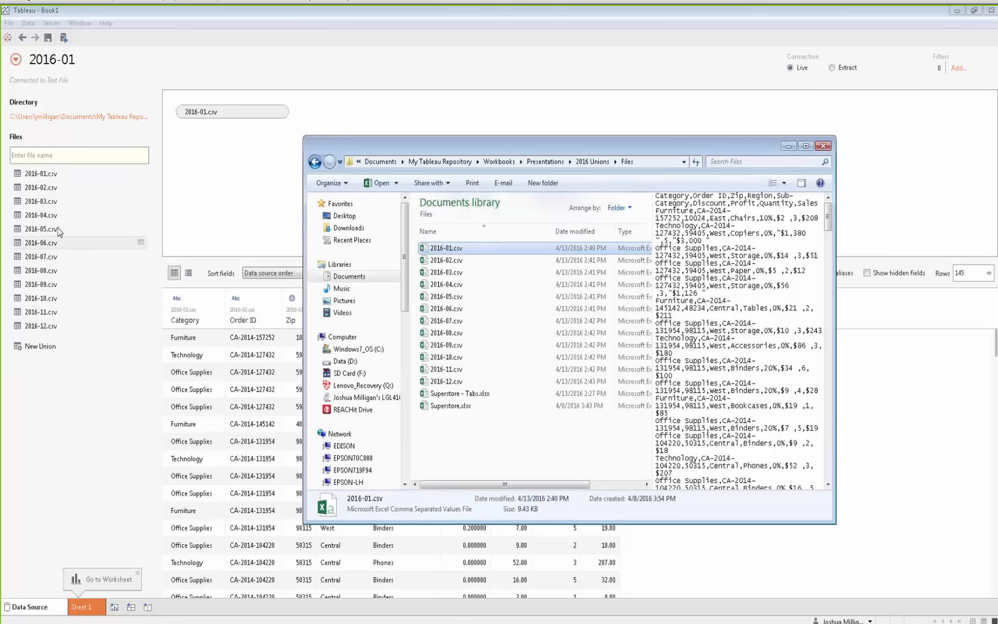
{"action": "left_click", "coordinate": [787, 153]}
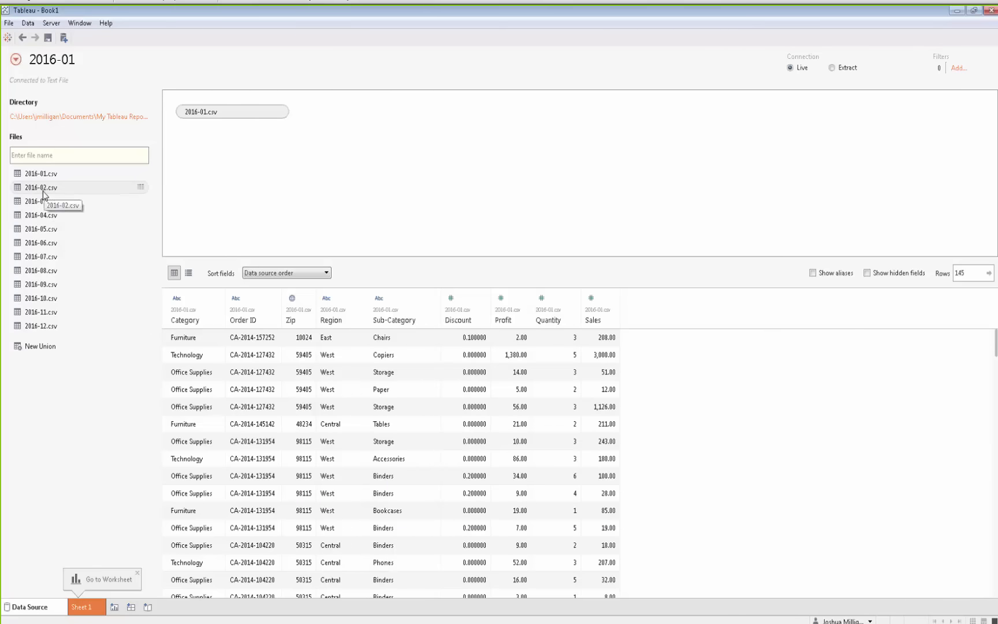
Union the 2016-02 through 2016-12 CSV files into 2016-01.csv on the canvas
{"action": "left_click", "coordinate": [77, 193]}
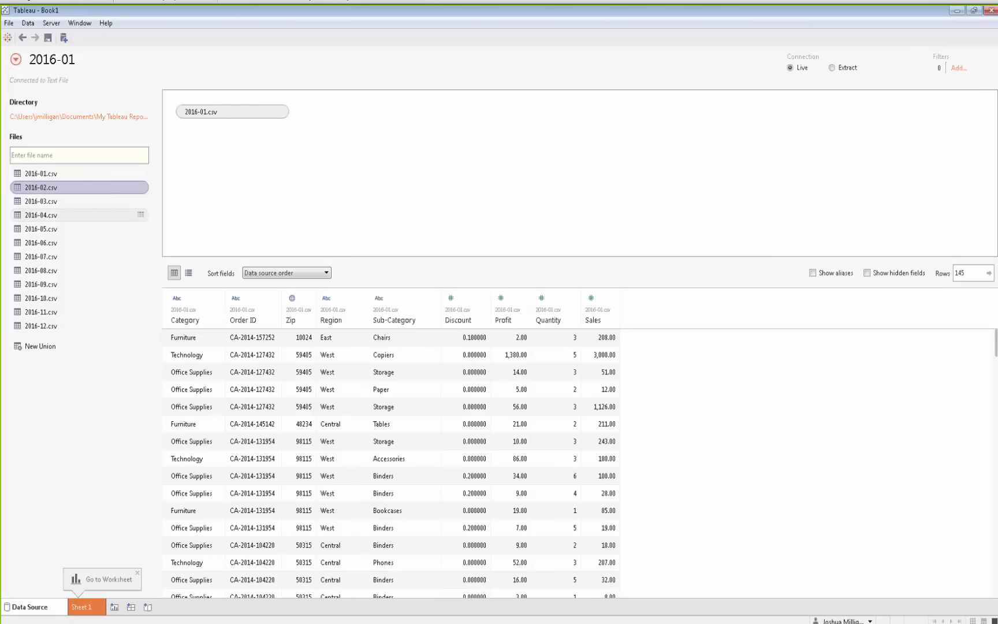
{"action": "left_click", "coordinate": [54, 326], "text": "shift"}
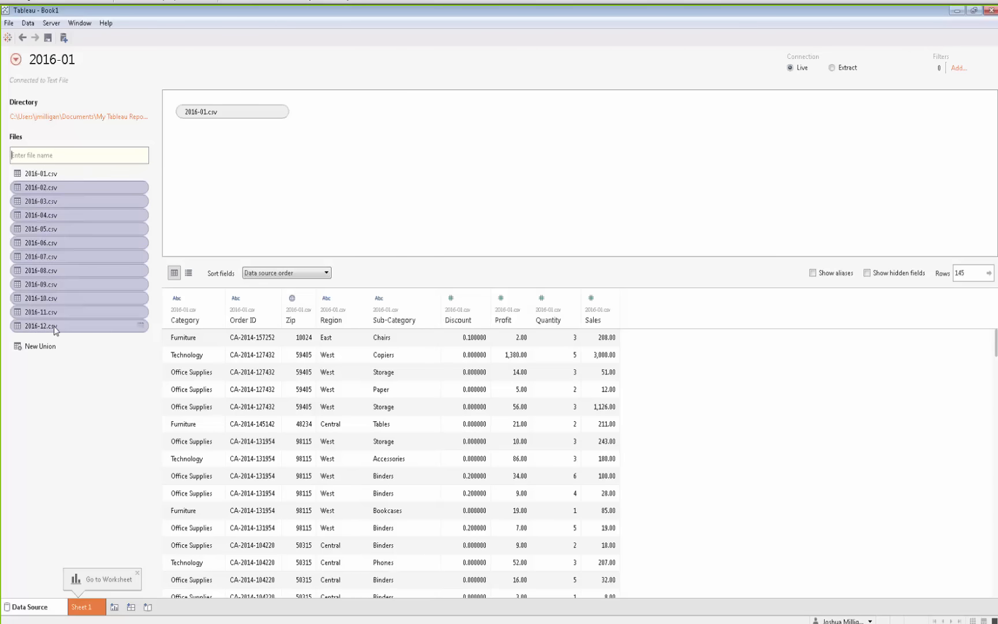
{"action": "left_click_drag", "start_coordinate": [66, 185], "coordinate": [227, 123]}
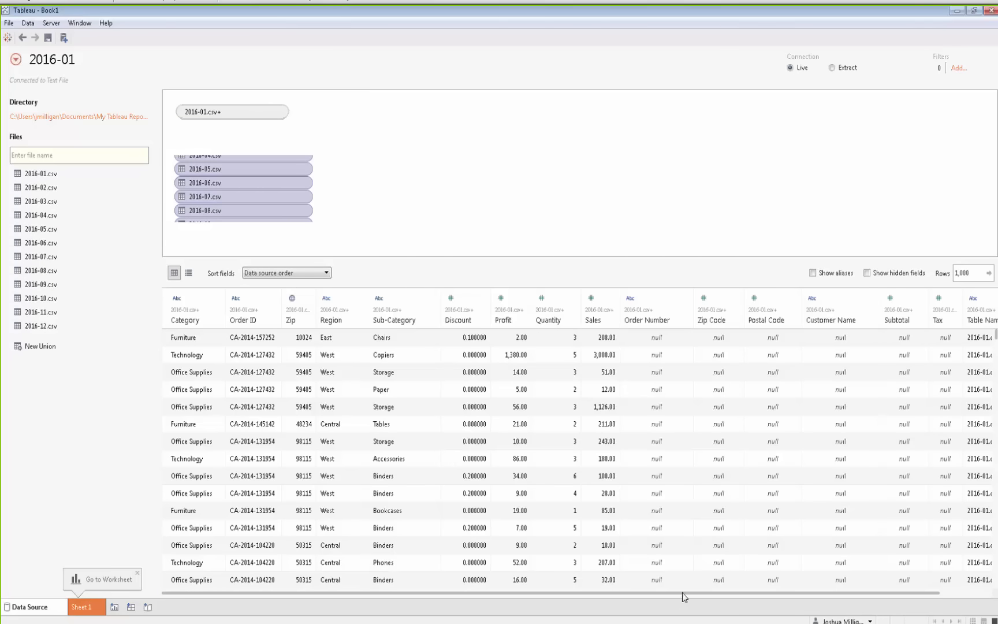
{"action": "left_click_drag", "start_coordinate": [702, 596], "coordinate": [737, 594]}
Undo and redo the union of the monthly files, and scroll across the combined fields
{"action": "left_click", "coordinate": [23, 39]}
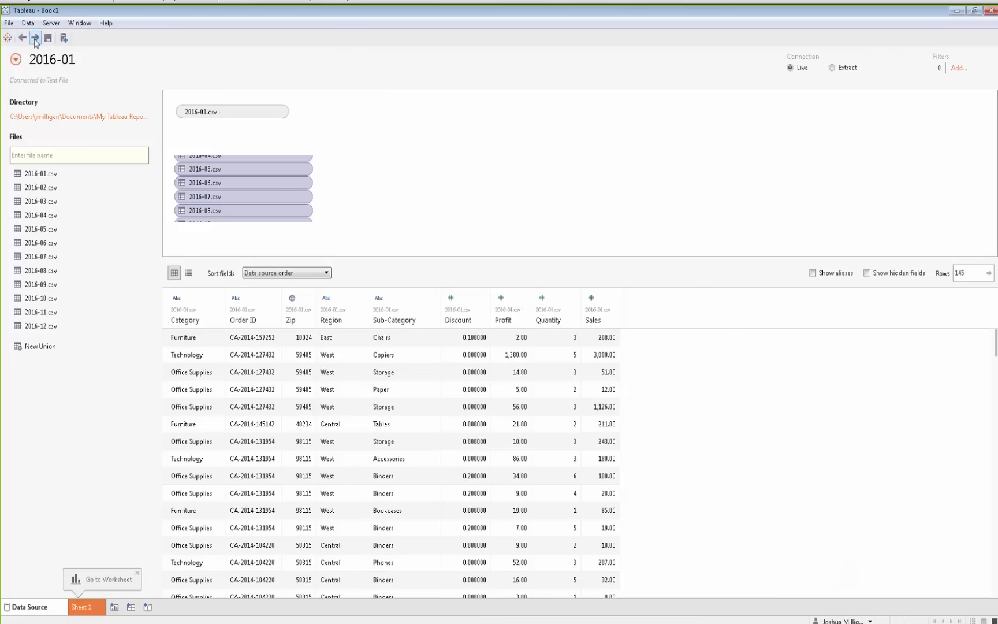
{"action": "left_click", "coordinate": [35, 38]}
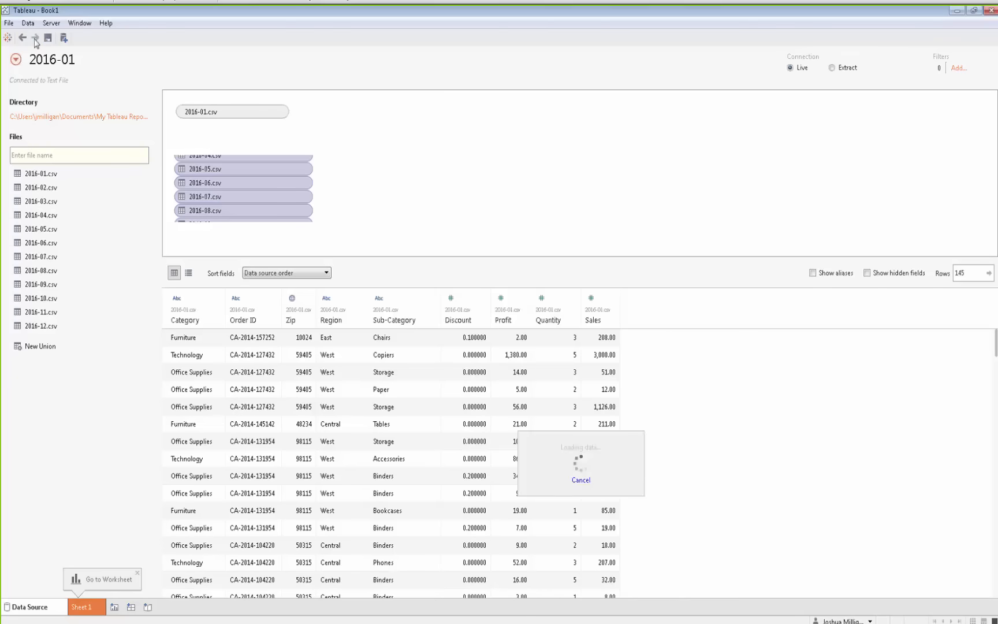
{"action": "left_click_drag", "start_coordinate": [673, 593], "coordinate": [581, 592]}
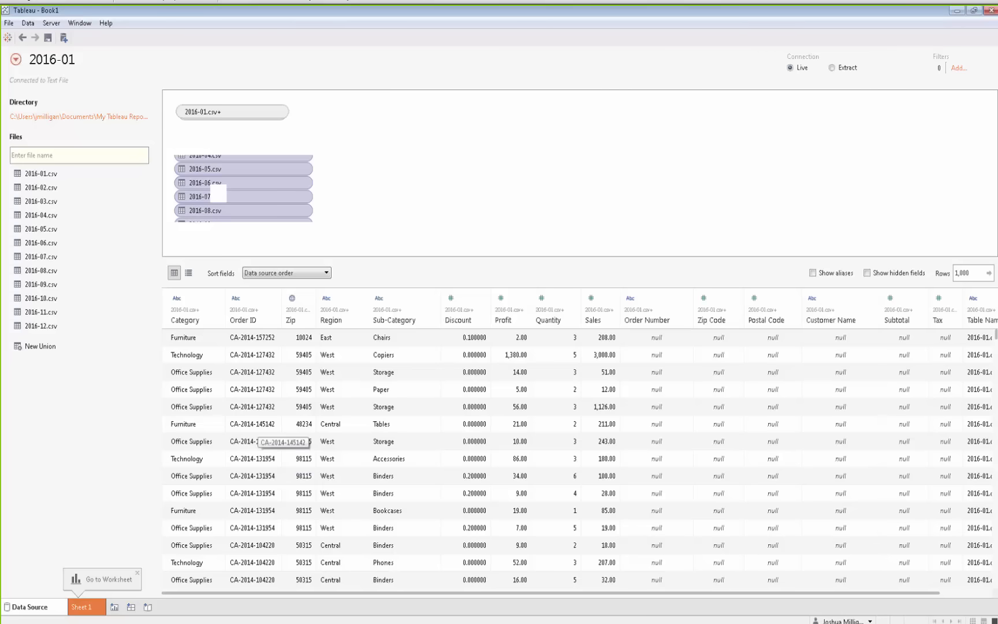
{"action": "left_click_drag", "start_coordinate": [605, 595], "coordinate": [677, 596]}
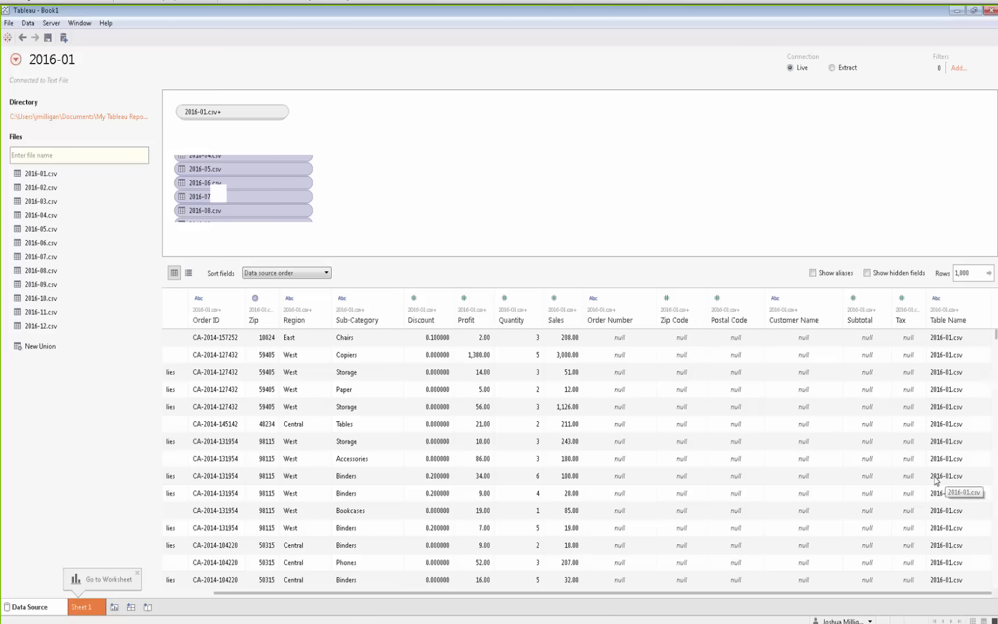
On Sheet 1, chart Number of Records by Table Name as horizontal bars and enlarge the chart's height
{"action": "left_click", "coordinate": [82, 607]}
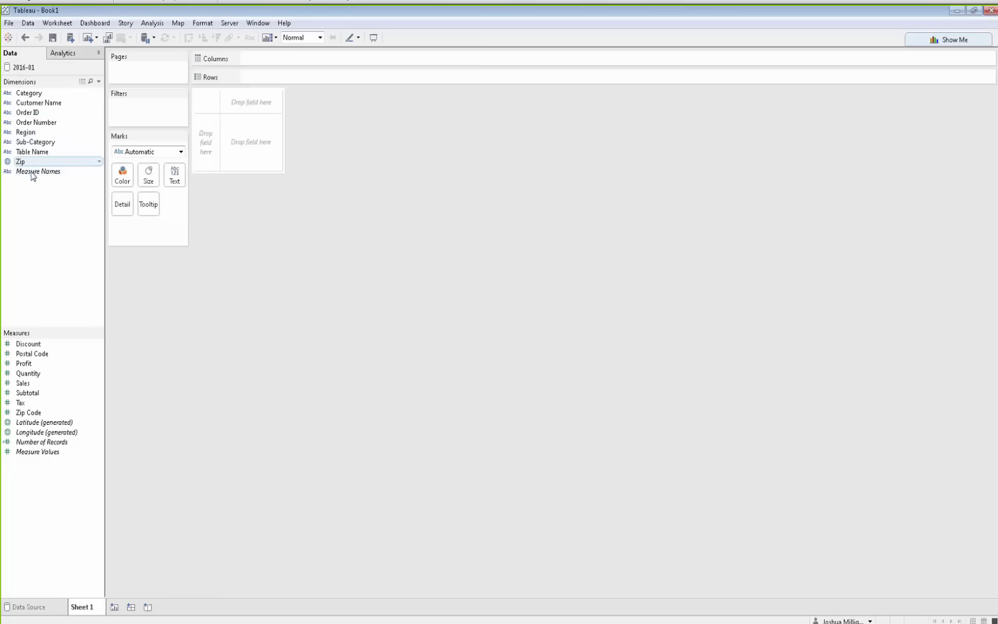
{"action": "left_click_drag", "start_coordinate": [24, 152], "coordinate": [200, 142]}
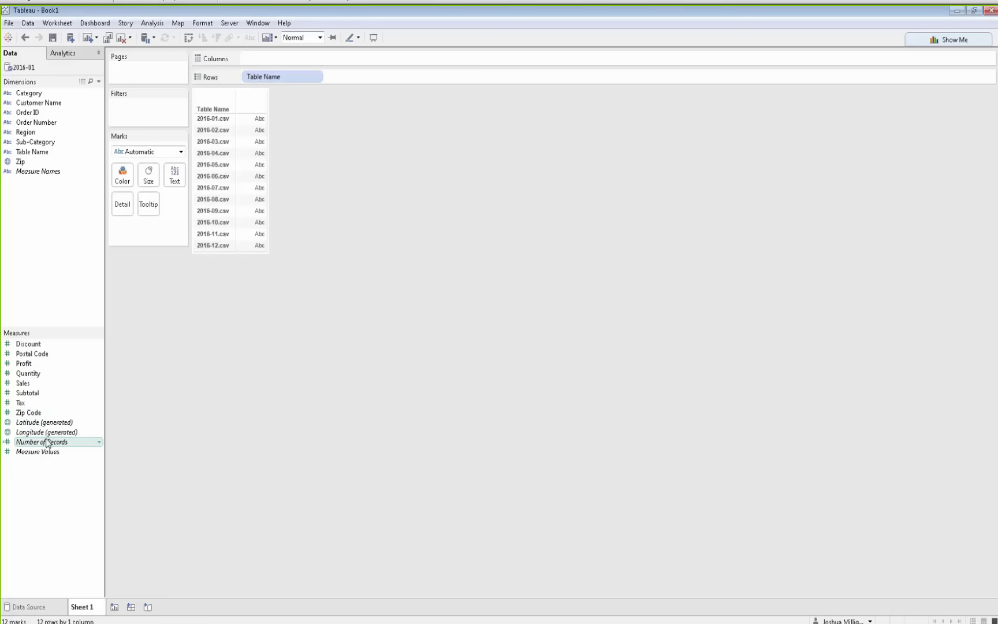
{"action": "left_click_drag", "start_coordinate": [46, 444], "coordinate": [271, 61]}
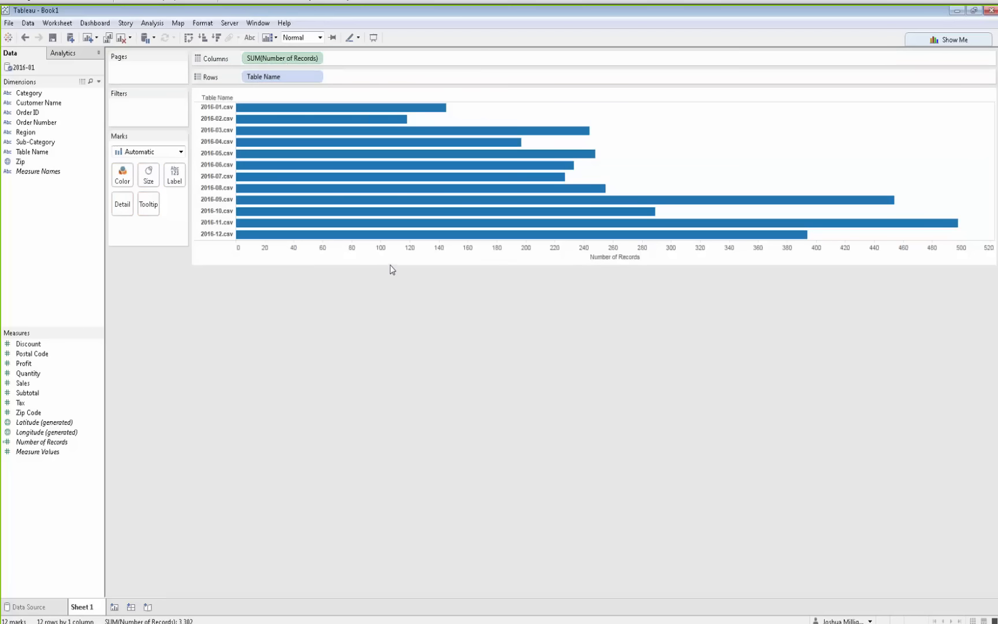
{"action": "left_click_drag", "start_coordinate": [390, 261], "coordinate": [383, 454]}
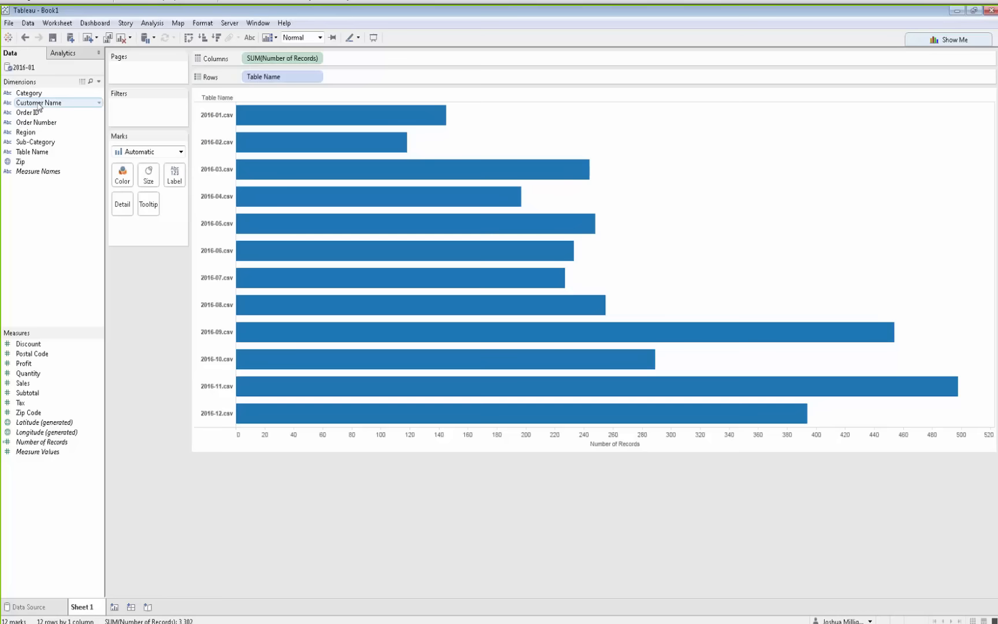
Add a per-cell distribution band to the bar chart set to -2,-1,1,2 standard deviations
{"action": "left_click", "coordinate": [71, 56]}
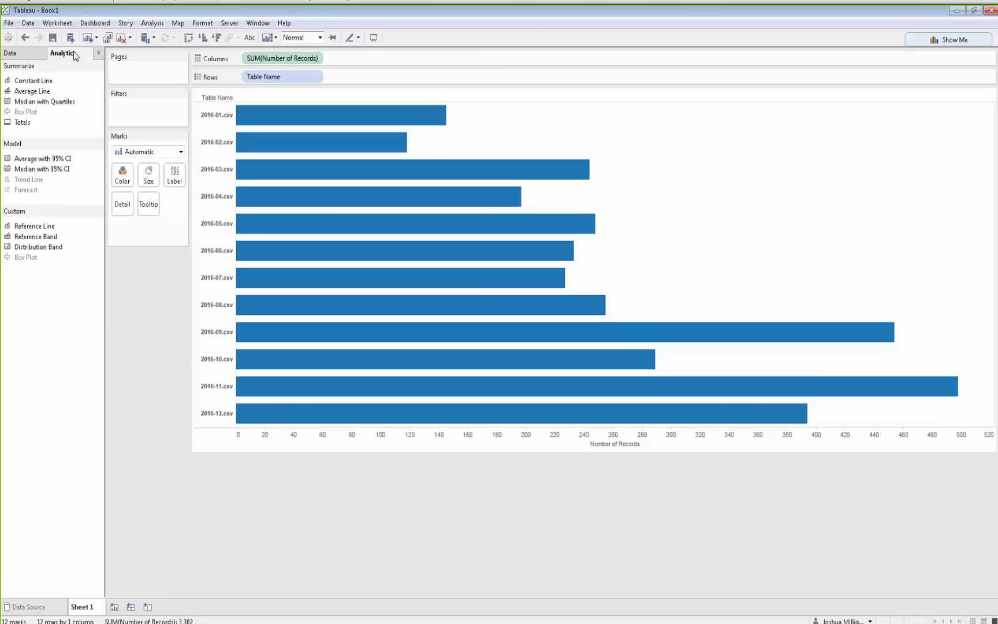
{"action": "left_click_drag", "start_coordinate": [37, 248], "coordinate": [359, 111]}
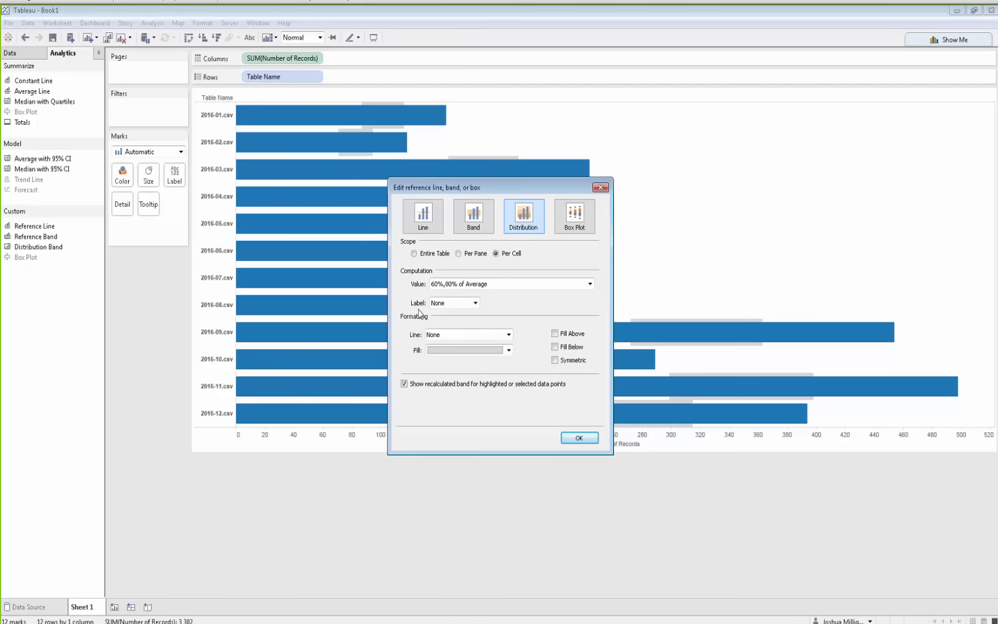
{"action": "left_click", "coordinate": [589, 284]}
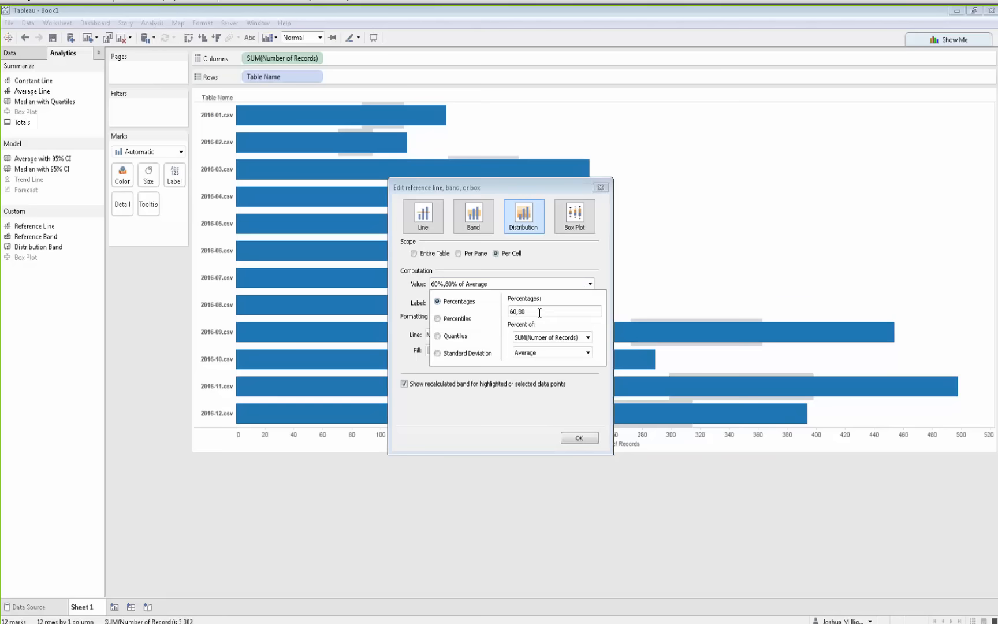
{"action": "left_click", "coordinate": [437, 352]}
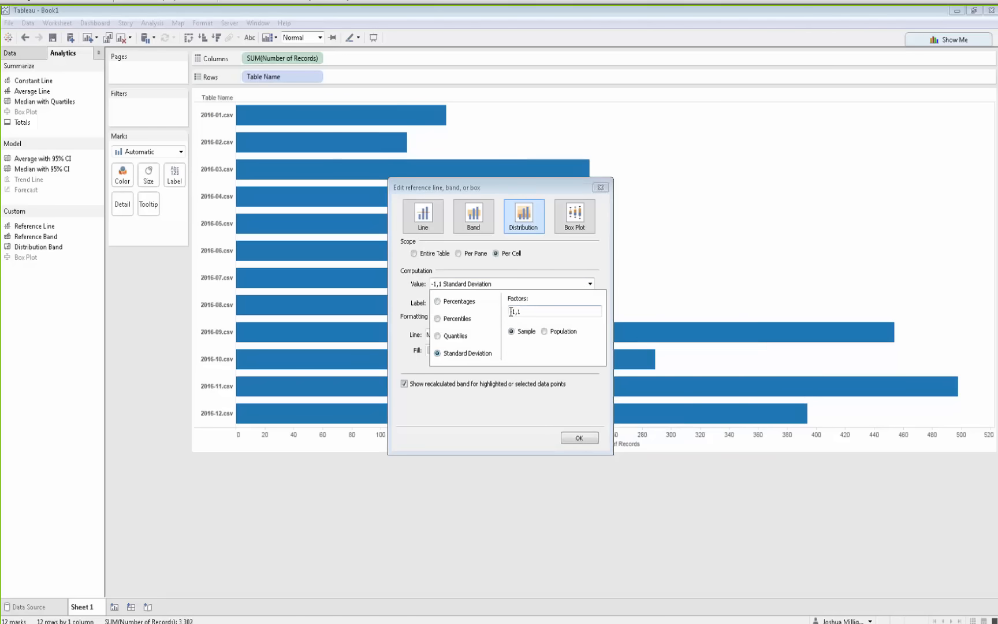
{"action": "type", "text": "-2,"}
{"action": "type", "text": "2"}
{"action": "left_click", "coordinate": [575, 437]}
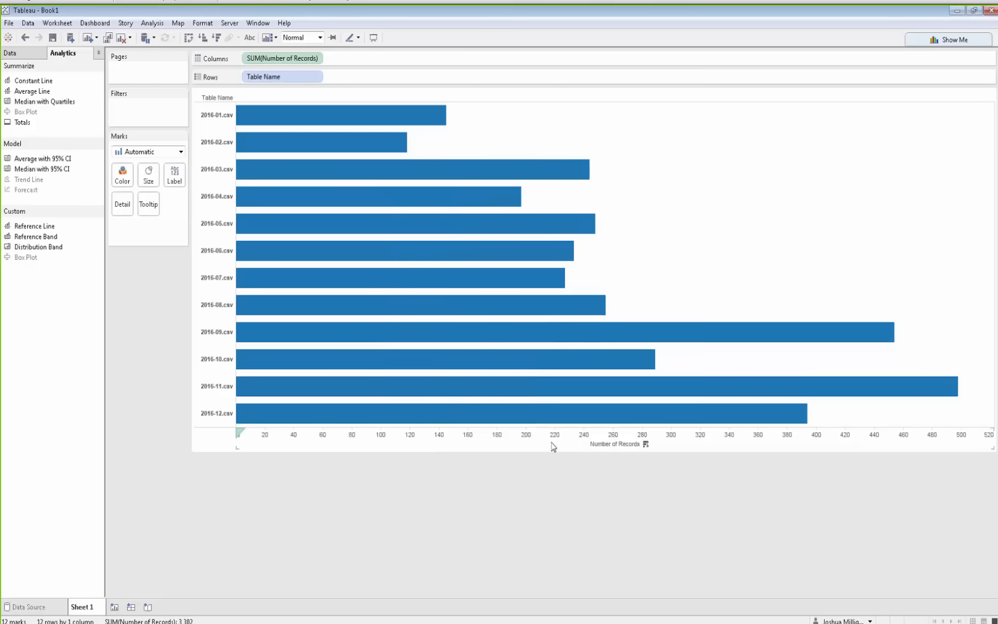
Change the distribution band's scope to Per Pane
{"action": "right_click", "coordinate": [553, 445]}
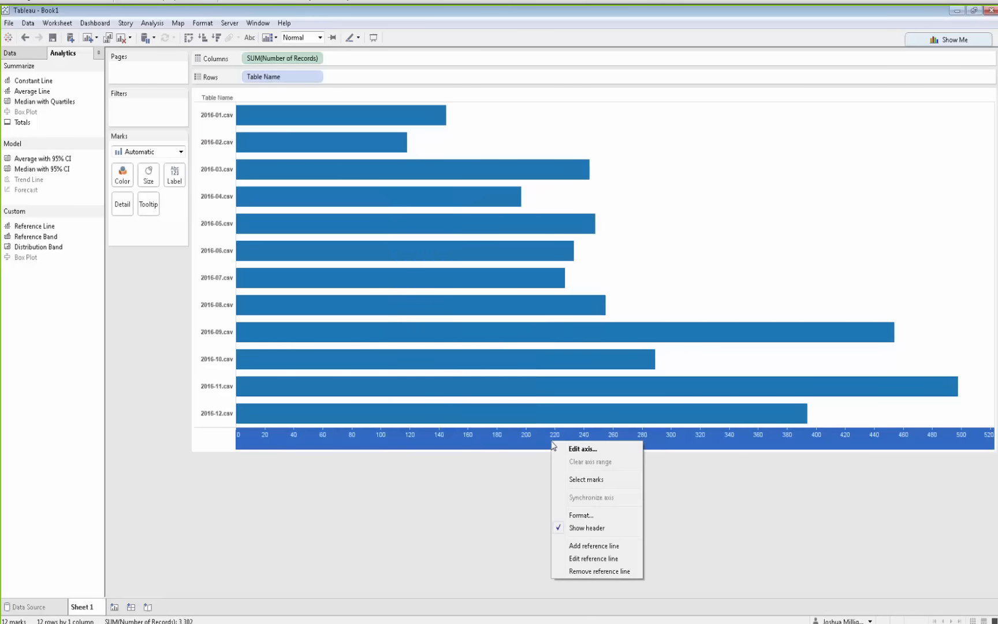
{"action": "left_click", "coordinate": [590, 560]}
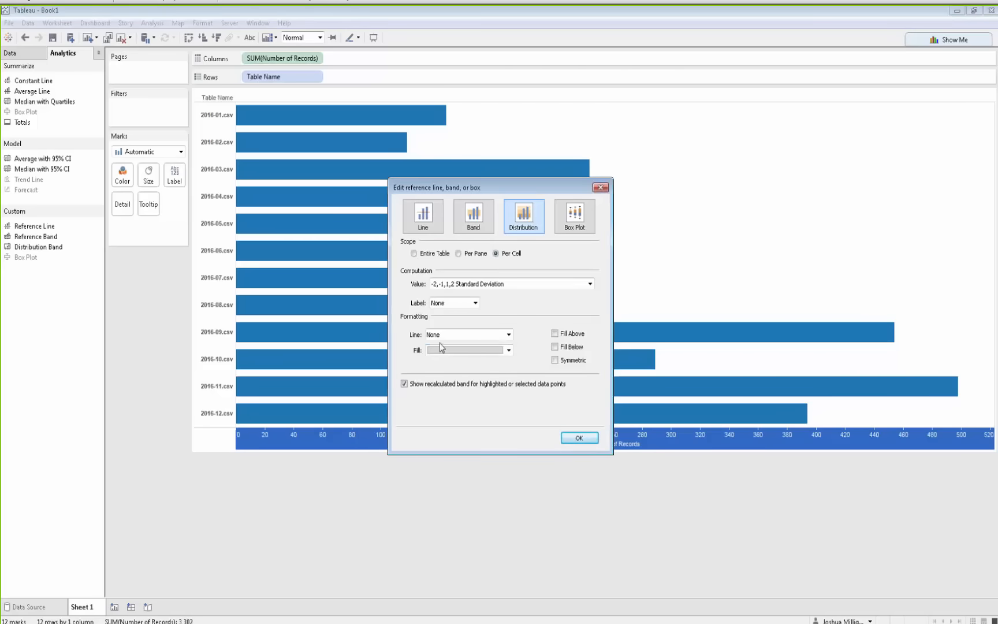
{"action": "left_click", "coordinate": [580, 439]}
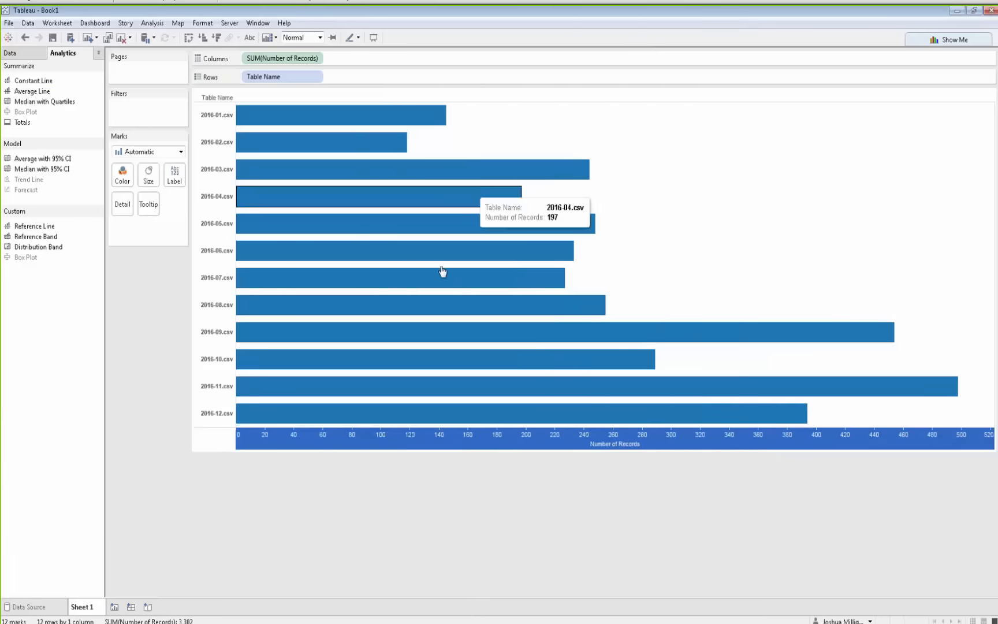
{"action": "right_click", "coordinate": [456, 445]}
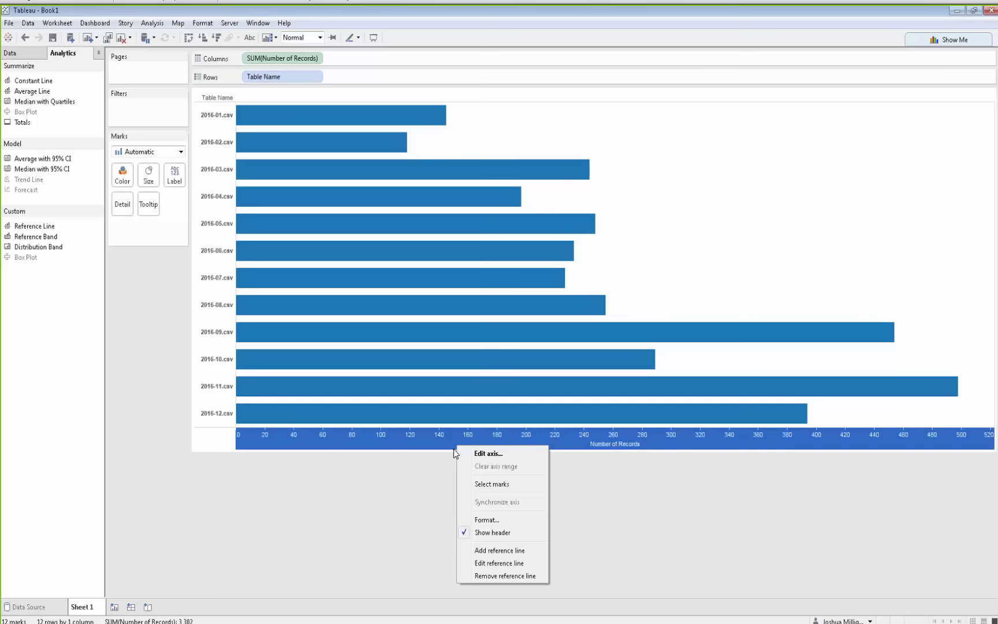
{"action": "left_click", "coordinate": [492, 564]}
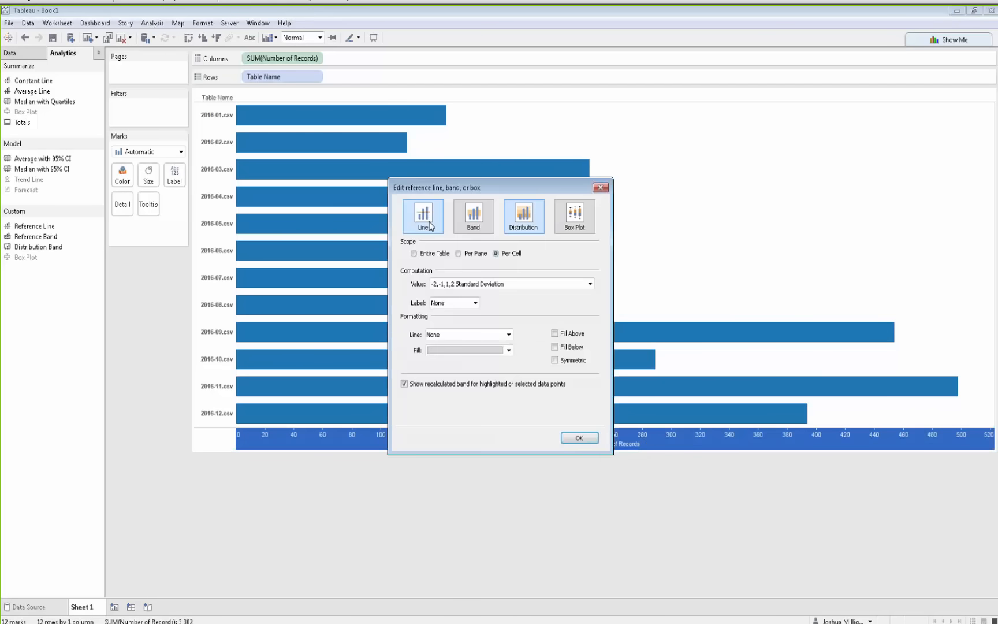
{"action": "left_click", "coordinate": [473, 254]}
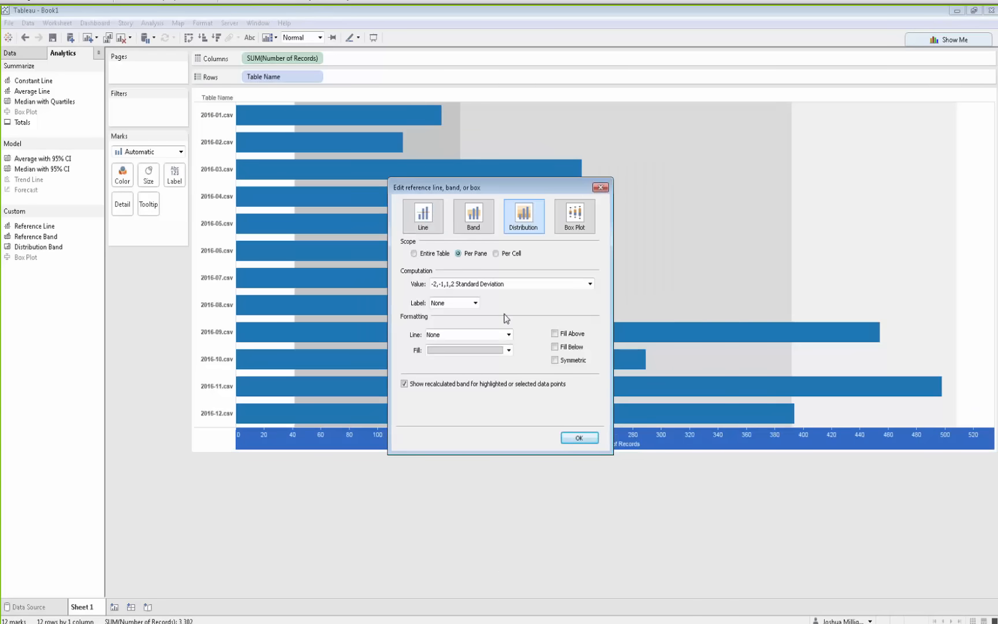
{"action": "left_click", "coordinate": [580, 439]}
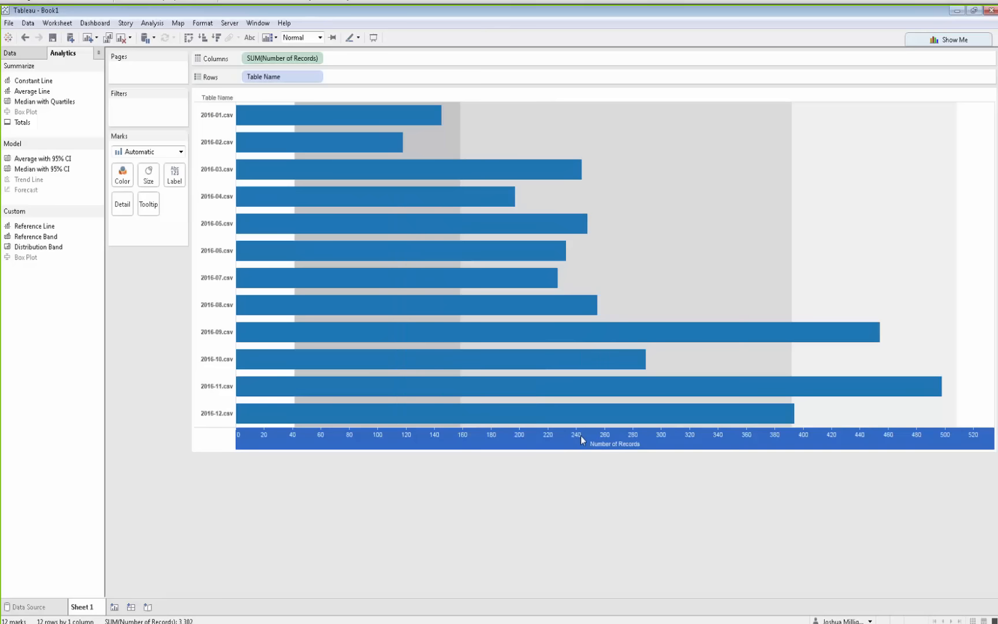
Inspect the distribution band's settings and hover over the bars and shaded band regions
{"action": "left_click", "coordinate": [607, 413]}
{"action": "right_click", "coordinate": [596, 437]}
{"action": "left_click", "coordinate": [652, 539]}
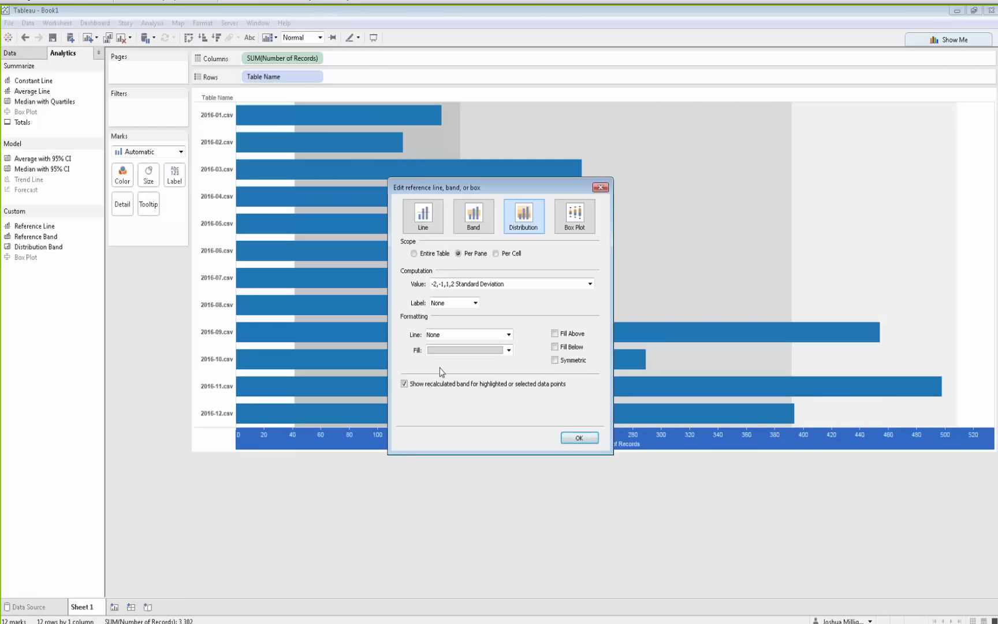
{"action": "left_click", "coordinate": [579, 438]}
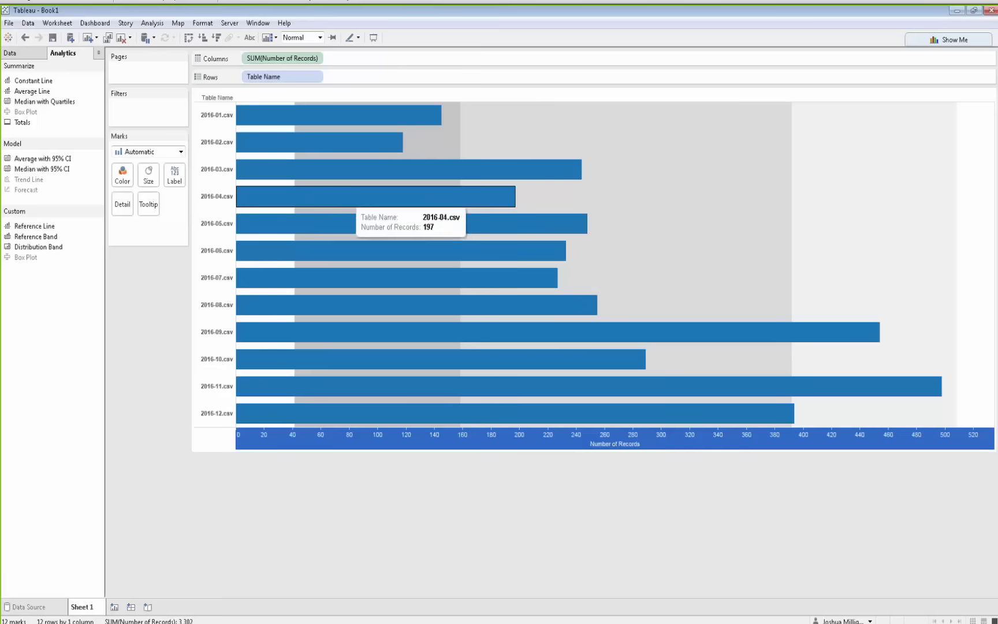
{"action": "mouse_move", "coordinate": [791, 212]}
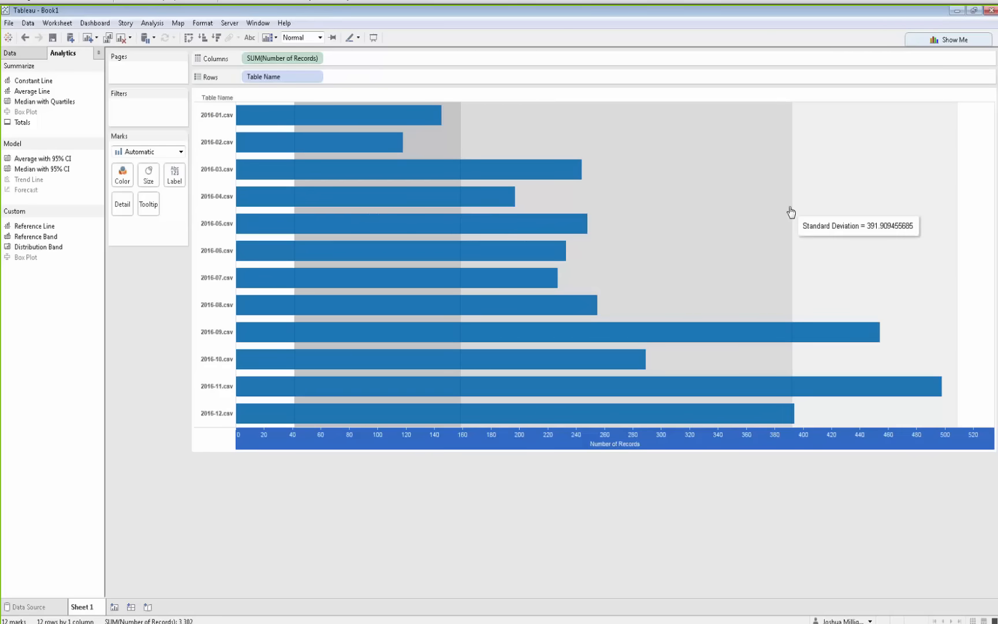
{"action": "mouse_move", "coordinate": [958, 217]}
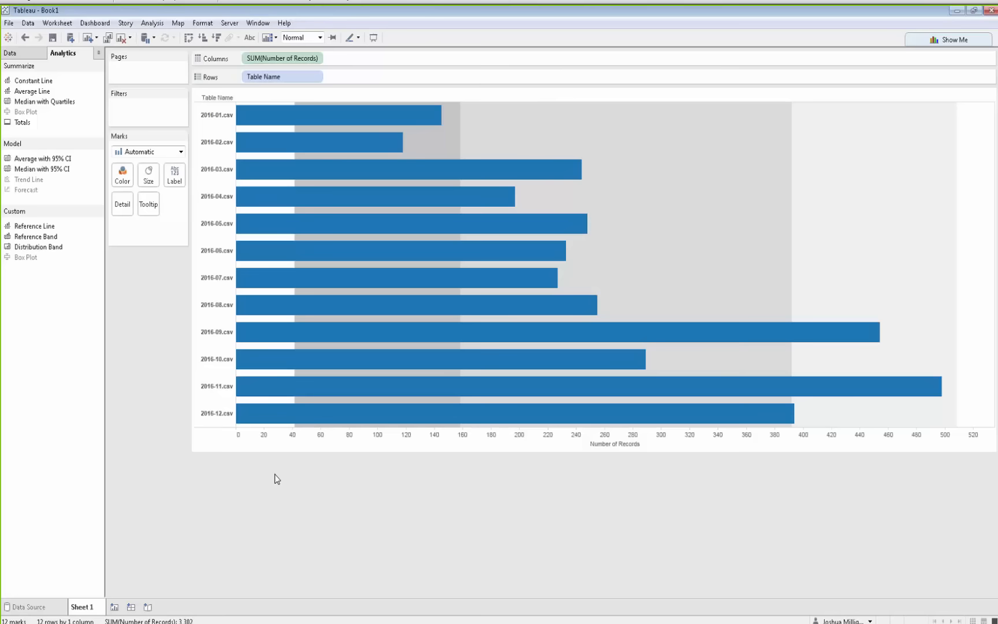
On a new sheet, tabulate Discount and Postal Code by Table Name
{"action": "left_click", "coordinate": [114, 606]}
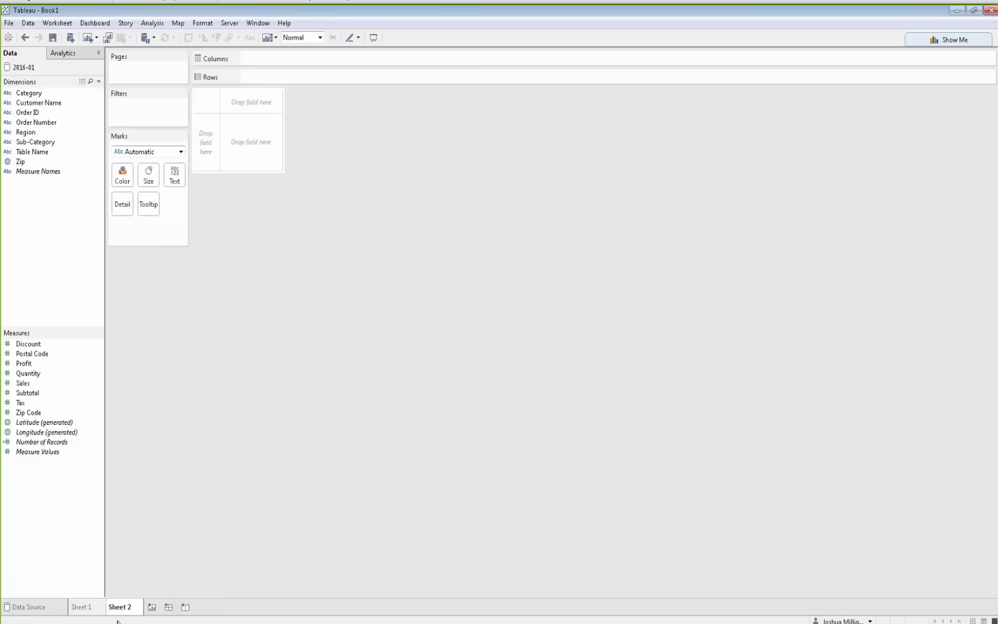
{"action": "left_click", "coordinate": [26, 153]}
{"action": "left_click_drag", "start_coordinate": [27, 153], "coordinate": [201, 138]}
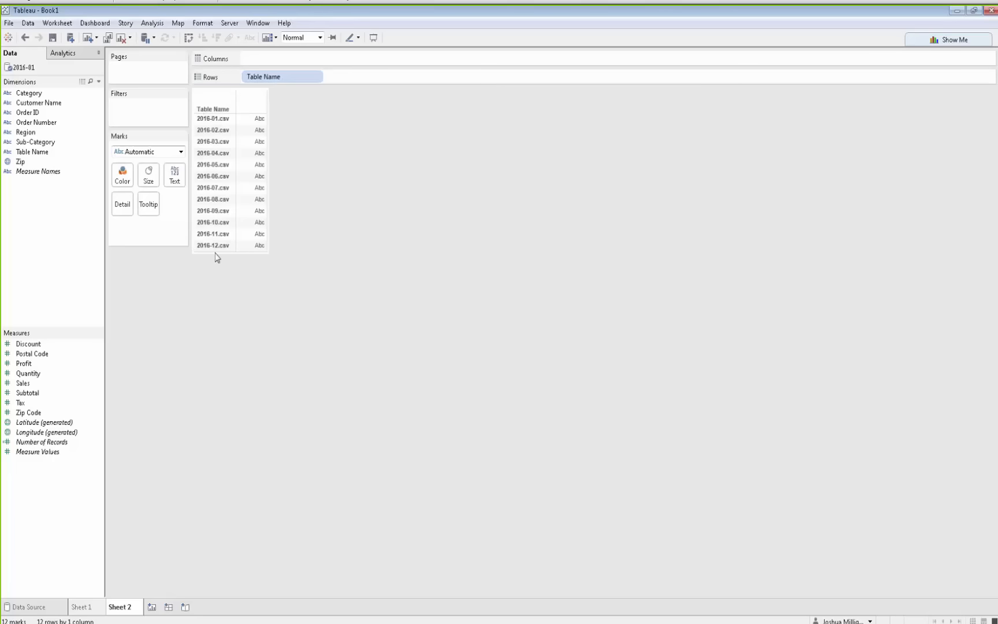
{"action": "double_click", "coordinate": [37, 346]}
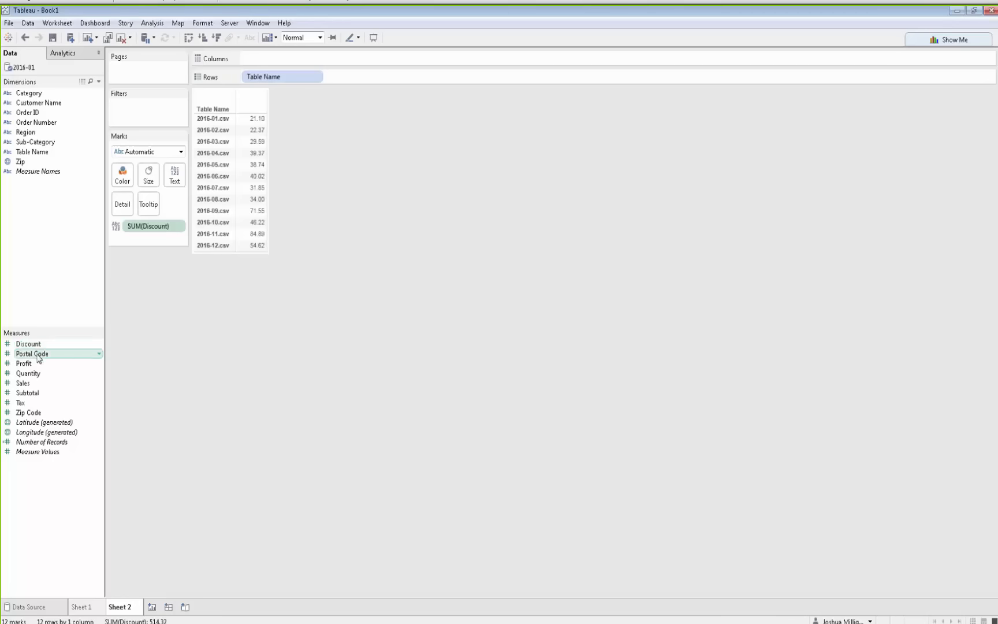
{"action": "double_click", "coordinate": [37, 355]}
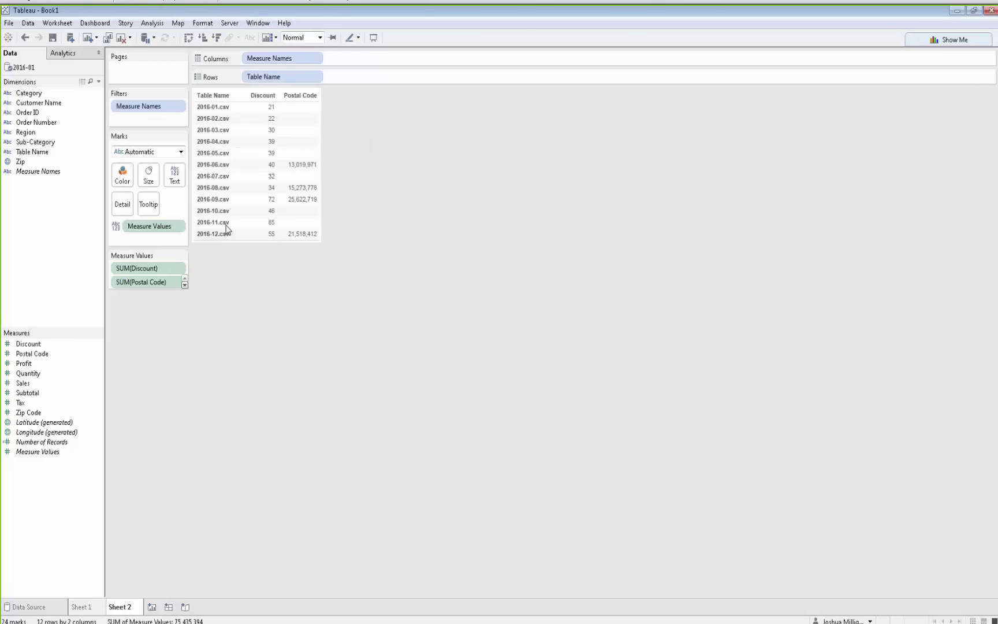
Change the Discount and Postal Code measures to Count
{"action": "left_click", "coordinate": [179, 270]}
{"action": "mouse_move", "coordinate": [152, 362]}
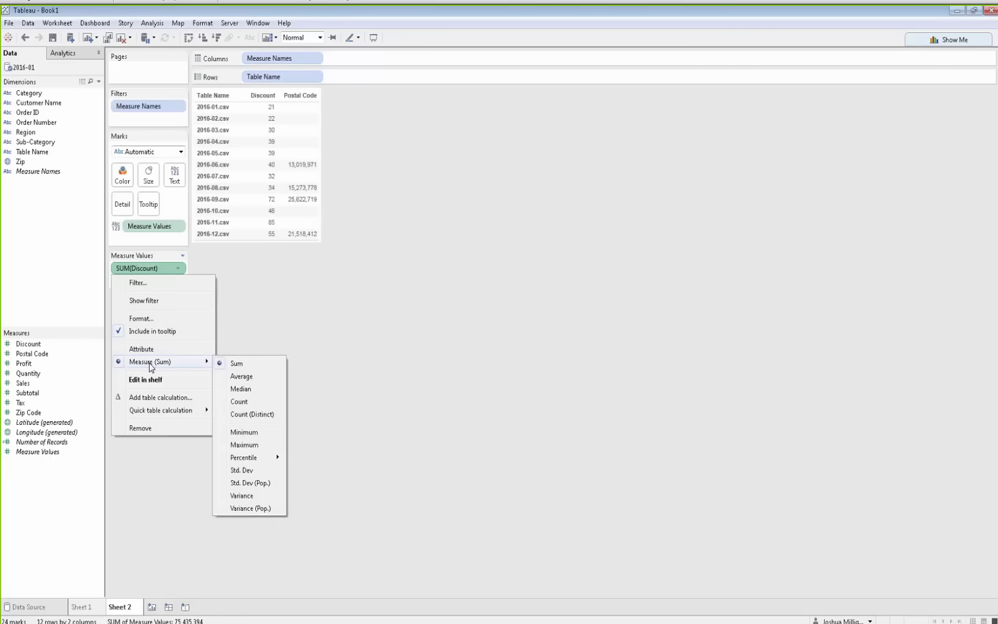
{"action": "left_click", "coordinate": [240, 403]}
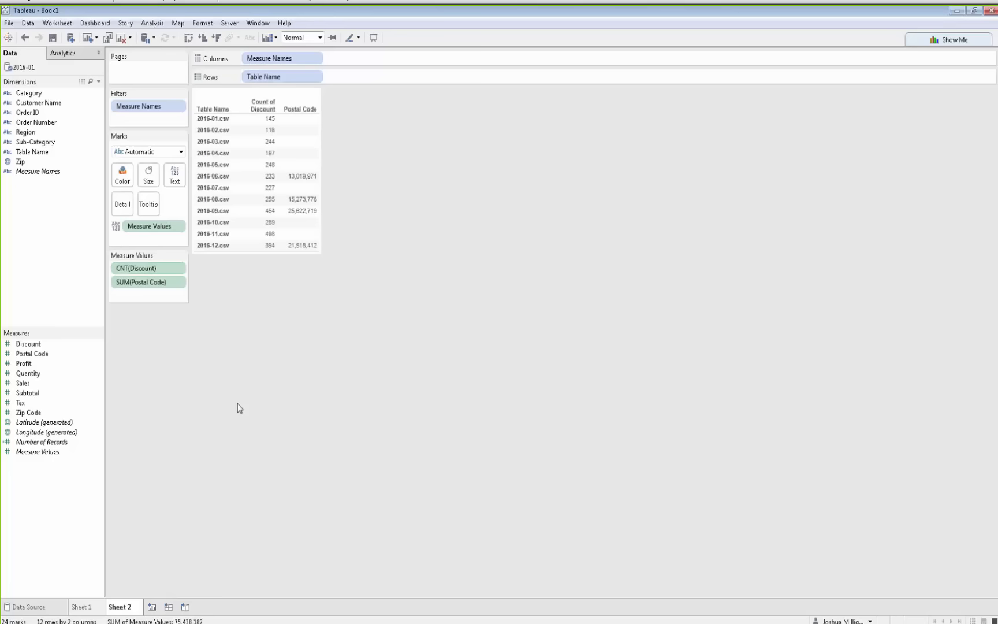
{"action": "left_click", "coordinate": [180, 282]}
{"action": "mouse_move", "coordinate": [179, 379]}
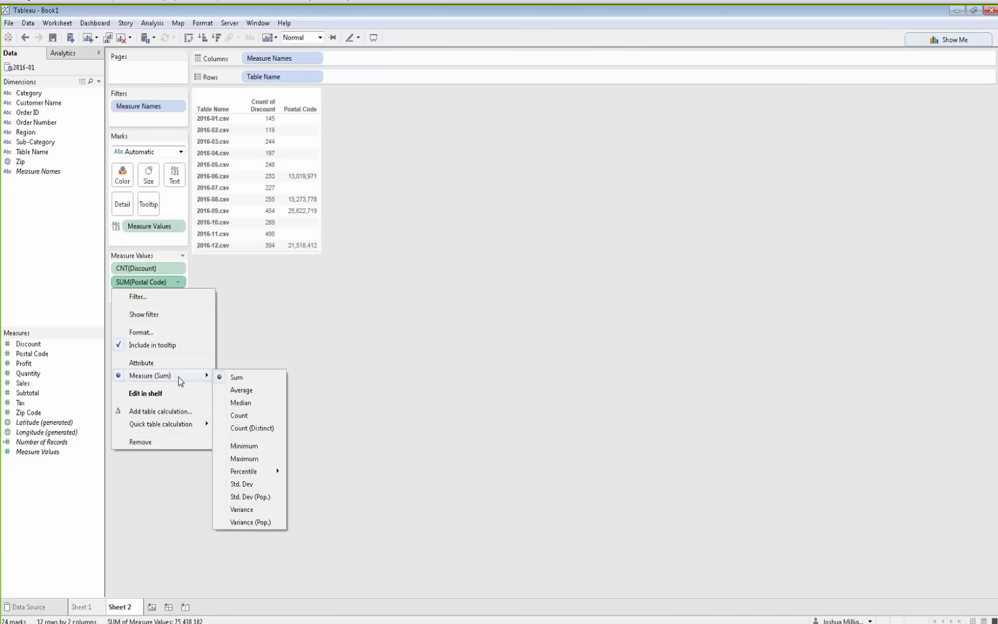
{"action": "left_click", "coordinate": [250, 415]}
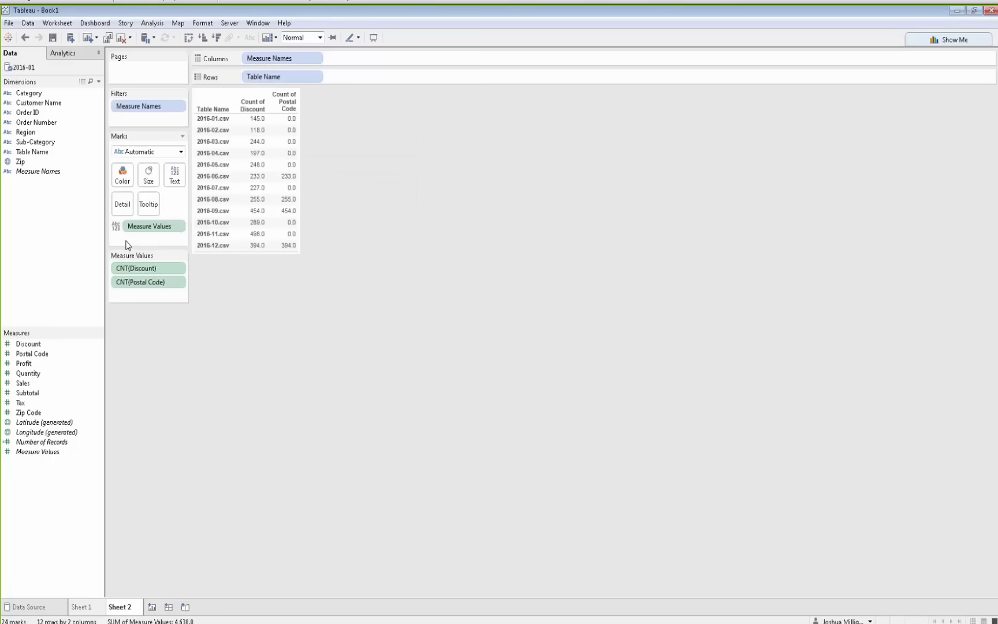
Show Measure Values as sized square marks and set the size range's end value to 1
{"action": "left_click", "coordinate": [142, 228]}
{"action": "left_click_drag", "start_coordinate": [142, 230], "coordinate": [154, 183]}
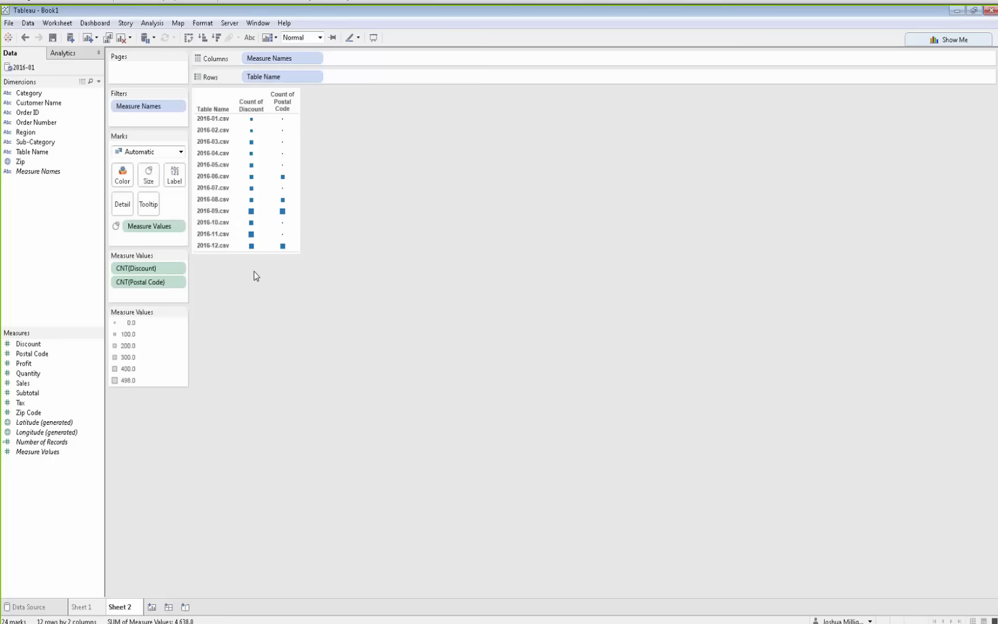
{"action": "left_click", "coordinate": [182, 312]}
{"action": "left_click", "coordinate": [172, 327]}
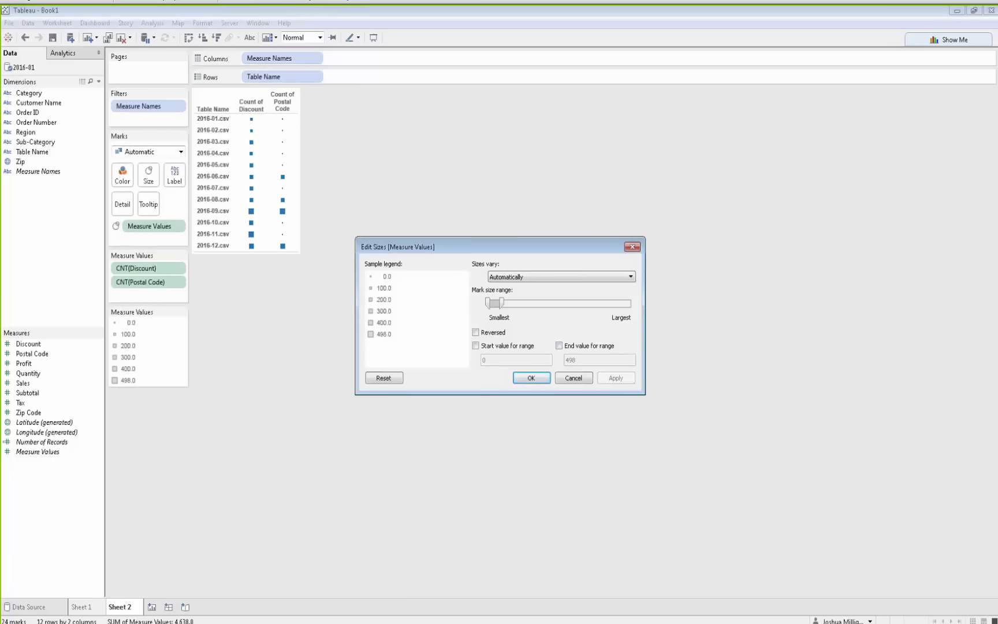
{"action": "left_click", "coordinate": [559, 346]}
{"action": "left_click_drag", "start_coordinate": [594, 362], "coordinate": [564, 358]}
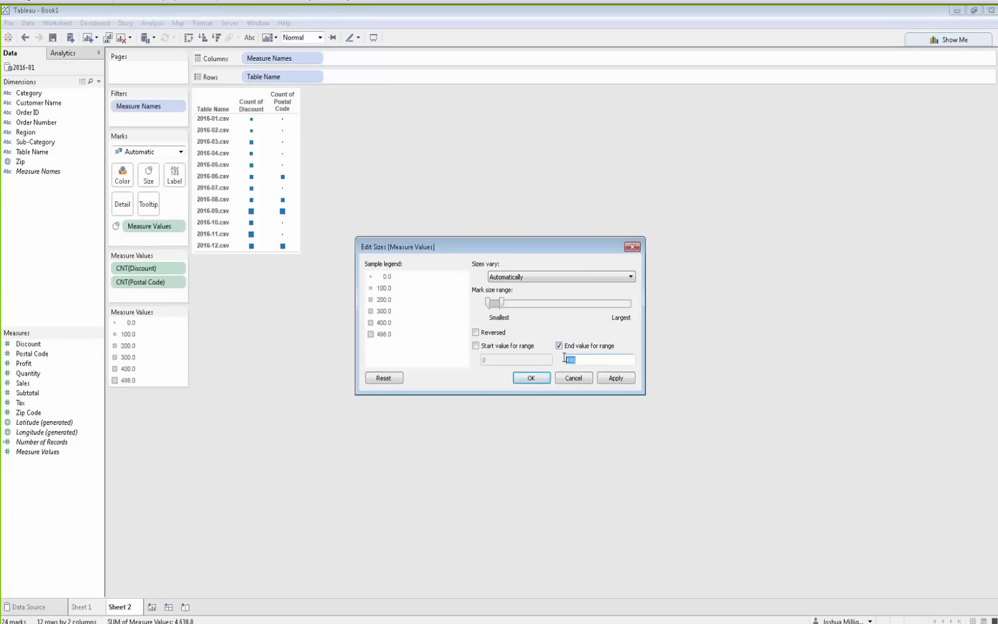
{"action": "type", "text": "1"}
{"action": "left_click", "coordinate": [613, 379]}
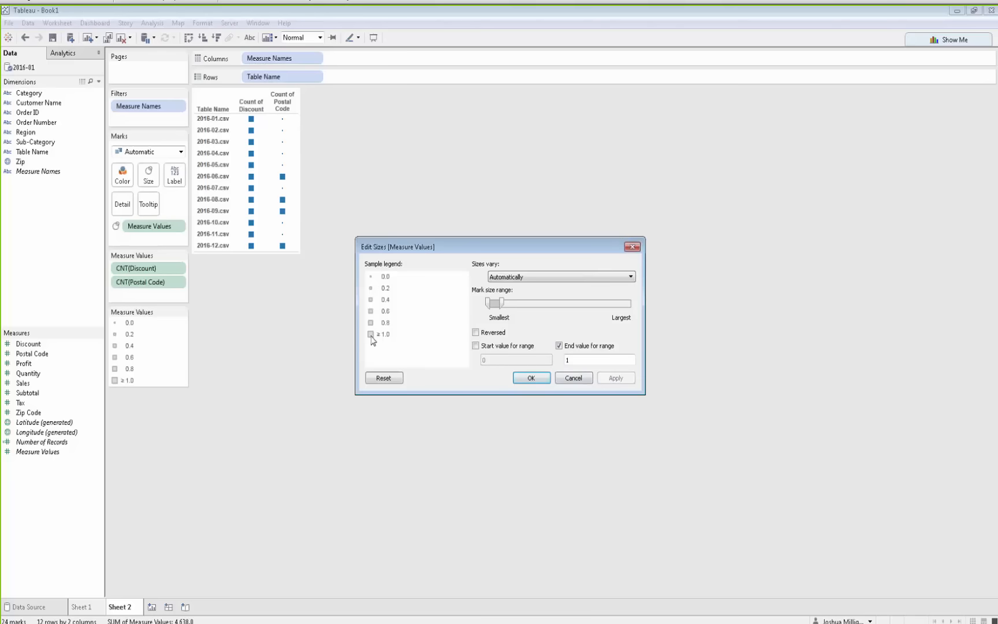
{"action": "left_click", "coordinate": [533, 376]}
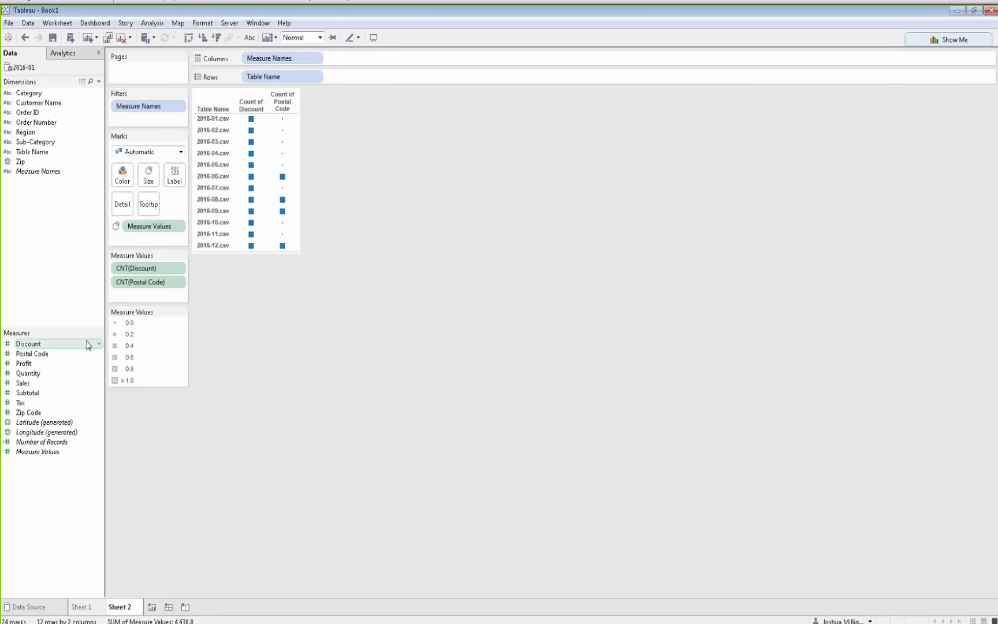
Add the Profit through Zip Code measures to Measure Values
{"action": "left_click", "coordinate": [42, 365]}
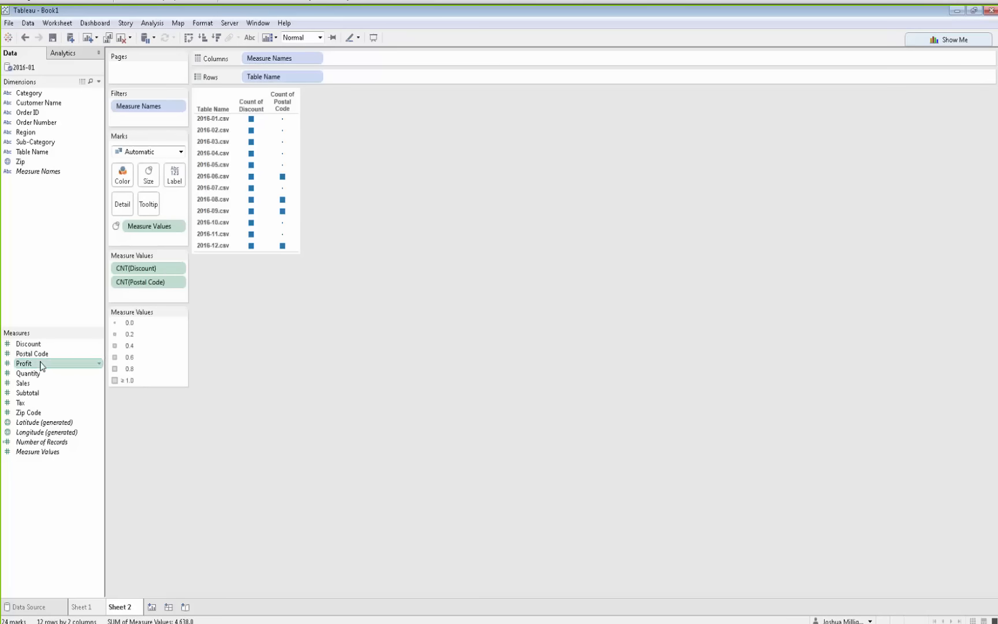
{"action": "left_click", "coordinate": [26, 412], "text": "shift"}
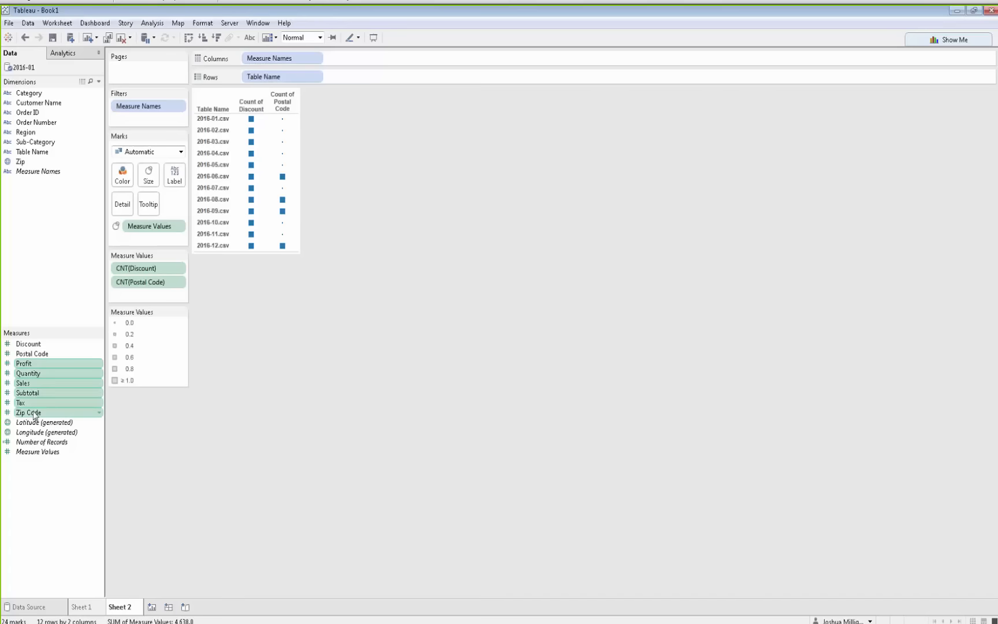
{"action": "left_click_drag", "start_coordinate": [28, 362], "coordinate": [133, 297]}
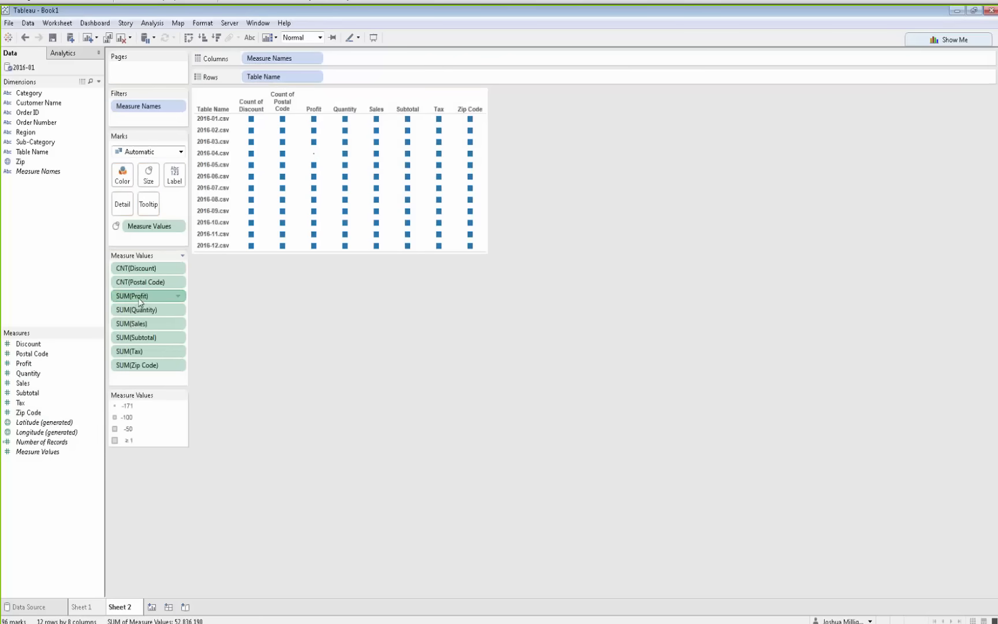
Change the newly added Profit through Zip Code measures to Count
{"action": "left_click", "coordinate": [142, 366], "text": "shift"}
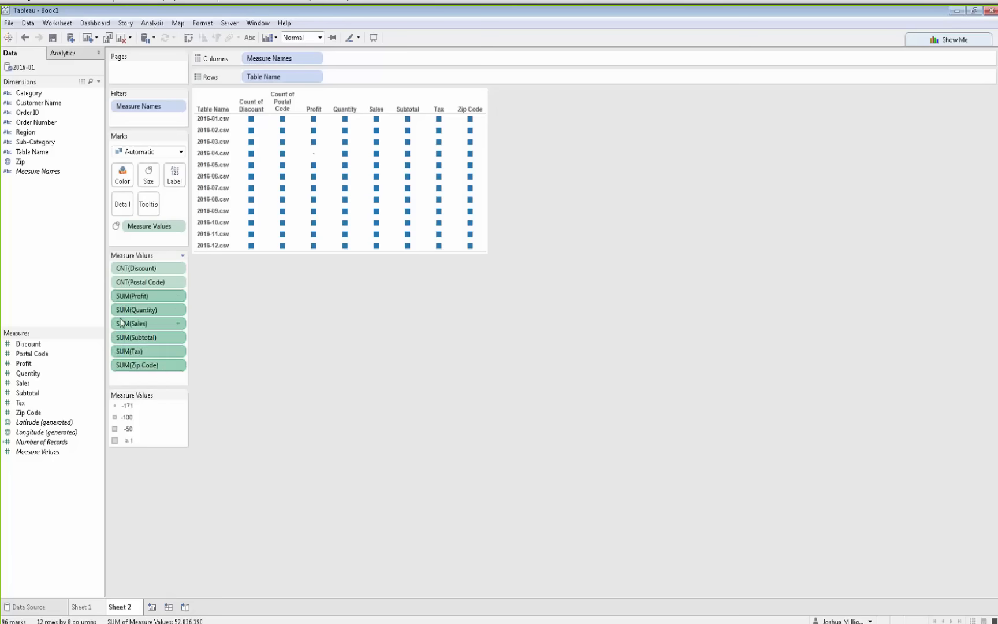
{"action": "left_click", "coordinate": [179, 366]}
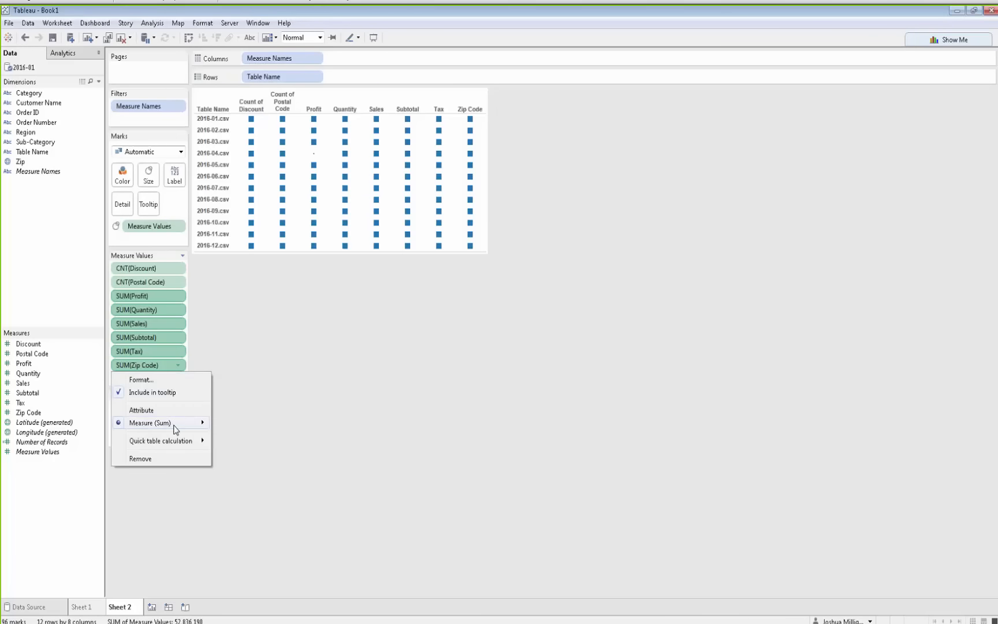
{"action": "mouse_move", "coordinate": [173, 423]}
{"action": "left_click", "coordinate": [244, 463]}
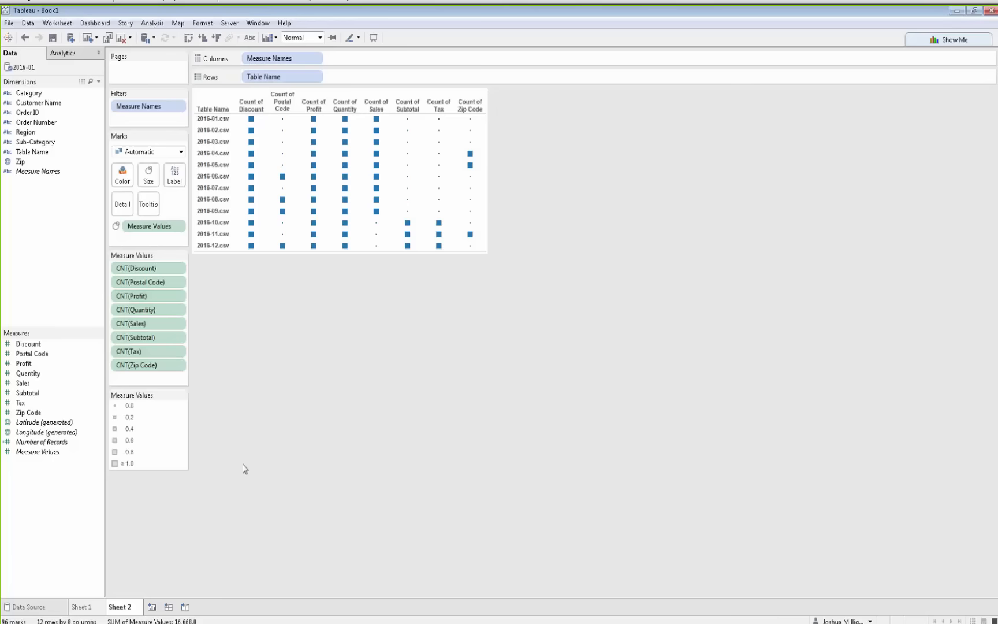
Add the Category, Customer Name and Order ID dimensions to Measure Values as Count
{"action": "left_click", "coordinate": [28, 96]}
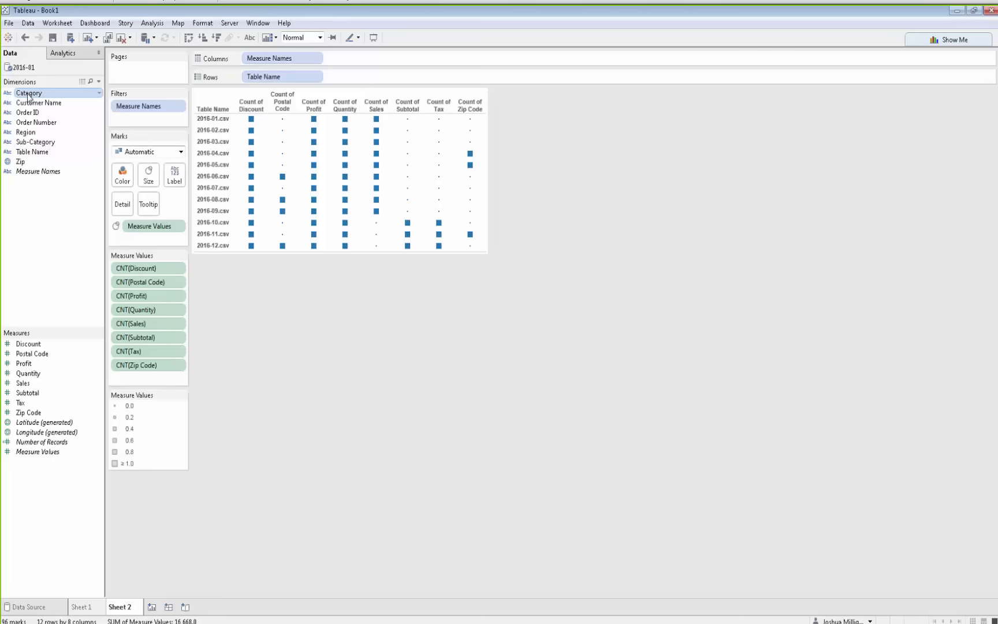
{"action": "mouse_move", "coordinate": [28, 96]}
{"action": "left_mouse_down"}
{"action": "mouse_move", "coordinate": [86, 249]}
{"action": "mouse_move", "coordinate": [164, 371]}
{"action": "mouse_move", "coordinate": [157, 383]}
{"action": "left_mouse_up"}
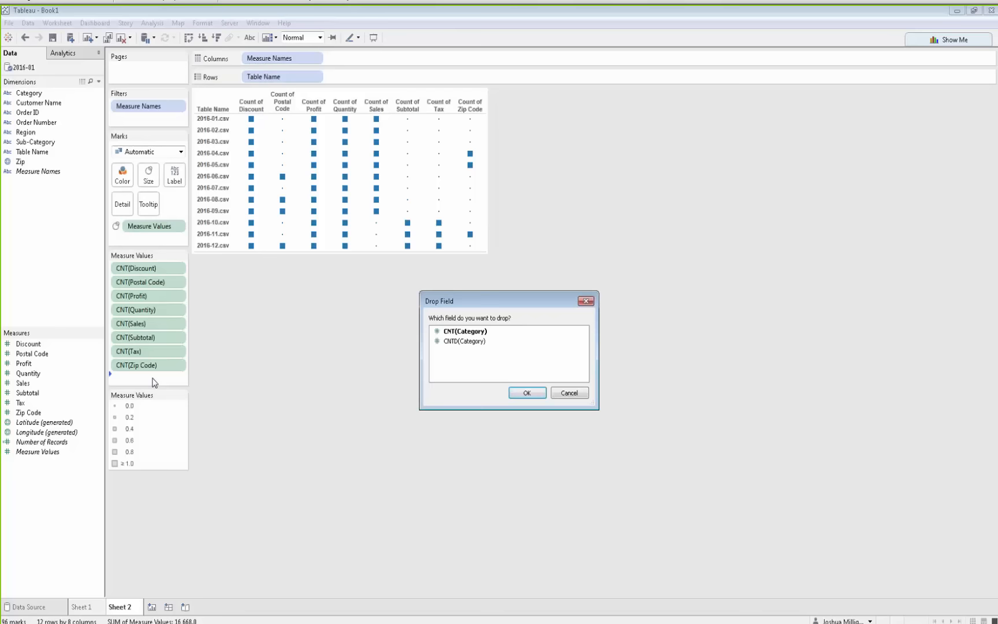
{"action": "double_click", "coordinate": [459, 332]}
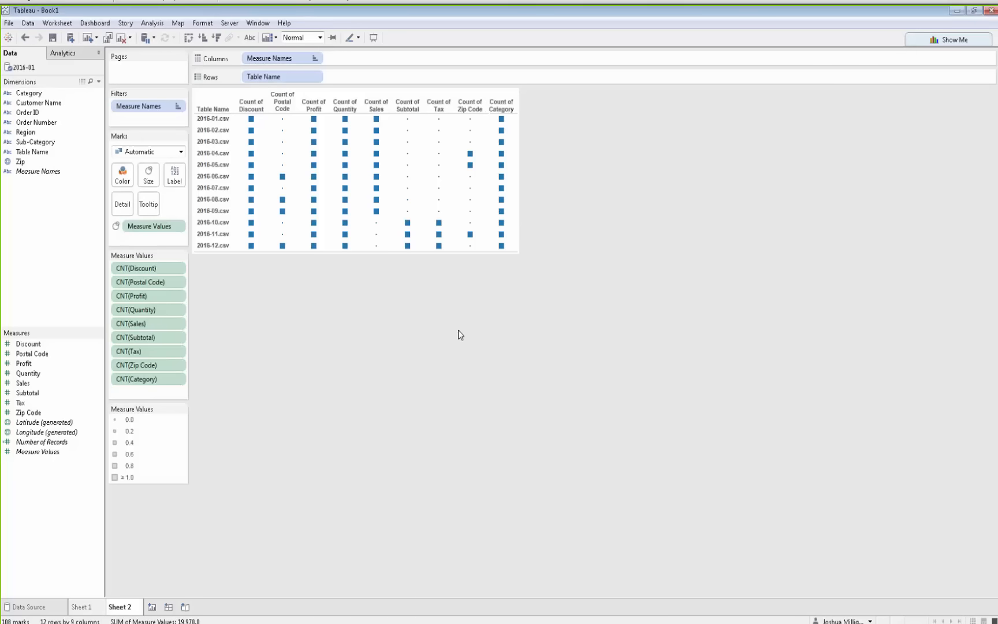
{"action": "left_click_drag", "start_coordinate": [51, 108], "coordinate": [162, 388]}
{"action": "double_click", "coordinate": [474, 331]}
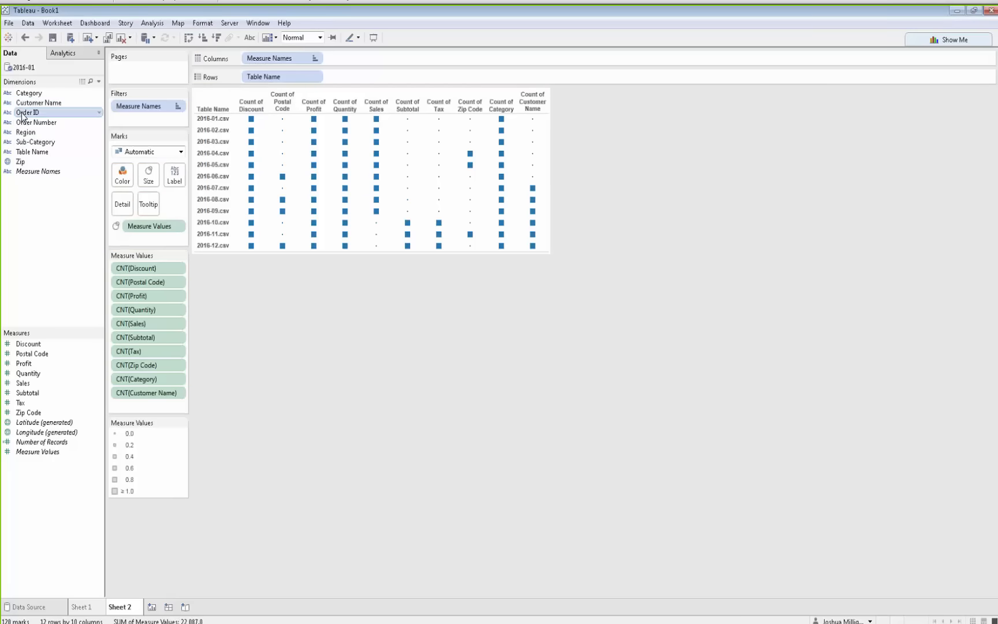
{"action": "left_click_drag", "start_coordinate": [26, 112], "coordinate": [144, 407]}
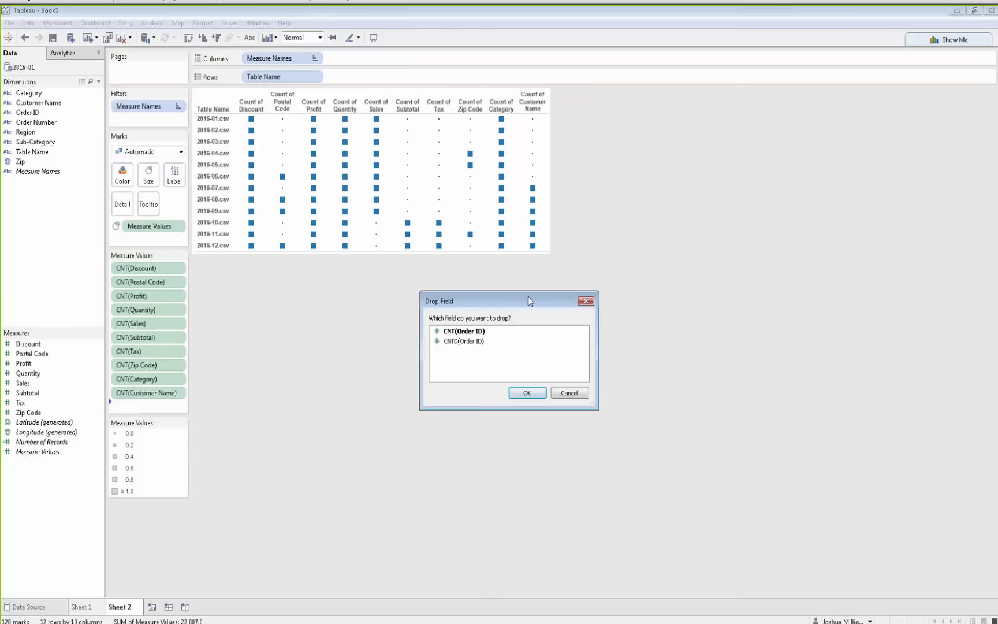
{"action": "double_click", "coordinate": [459, 332]}
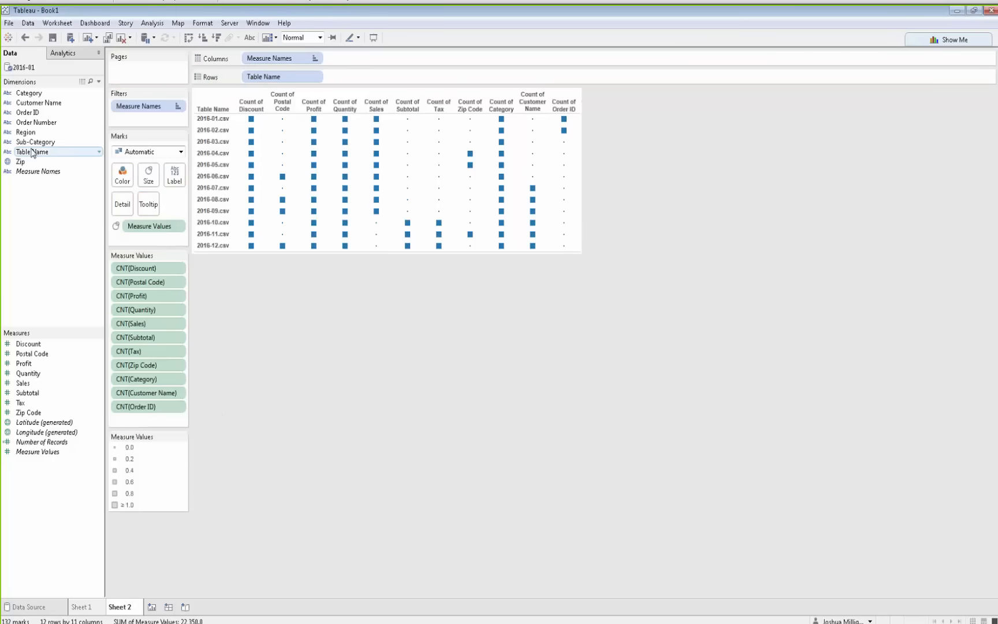
Add the Order Number, Region, Sub-Category and Zip dimensions to Measure Values as Count
{"action": "left_click_drag", "start_coordinate": [33, 125], "coordinate": [144, 415]}
{"action": "double_click", "coordinate": [484, 331]}
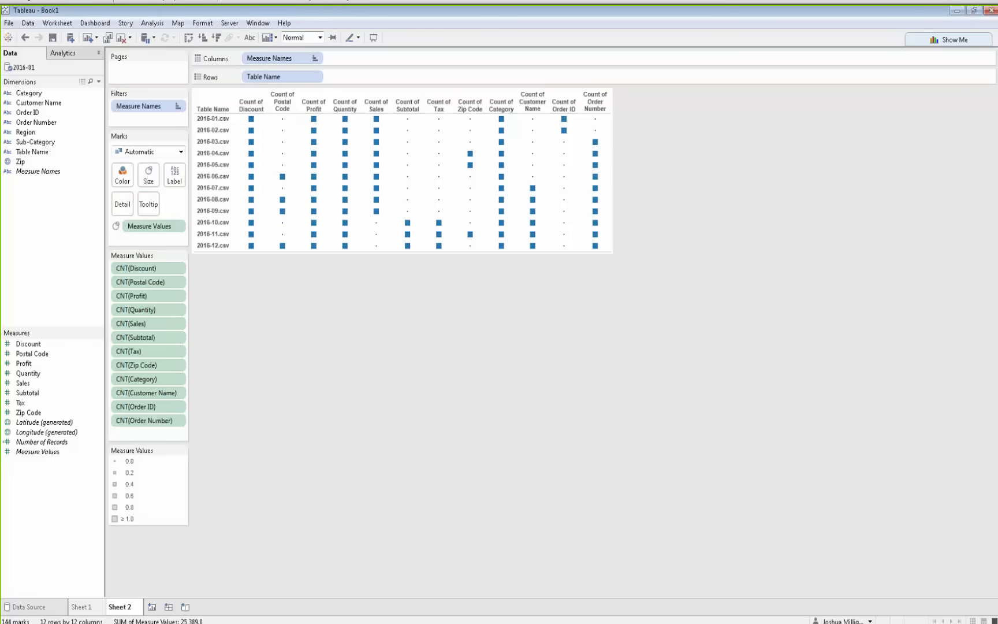
{"action": "left_click_drag", "start_coordinate": [25, 134], "coordinate": [156, 429]}
{"action": "double_click", "coordinate": [476, 332]}
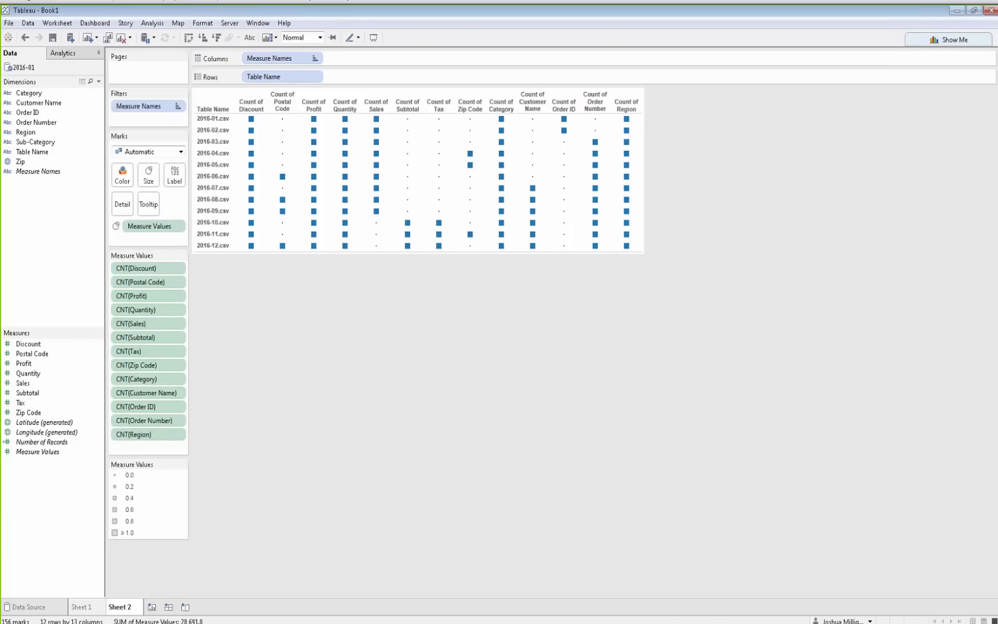
{"action": "left_click_drag", "start_coordinate": [33, 142], "coordinate": [157, 449]}
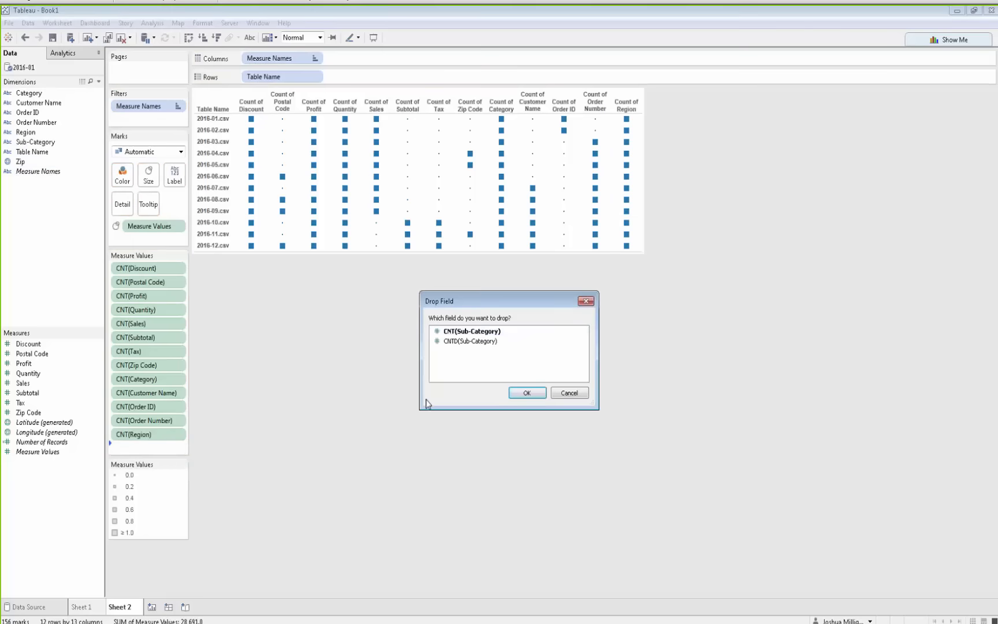
{"action": "double_click", "coordinate": [479, 332]}
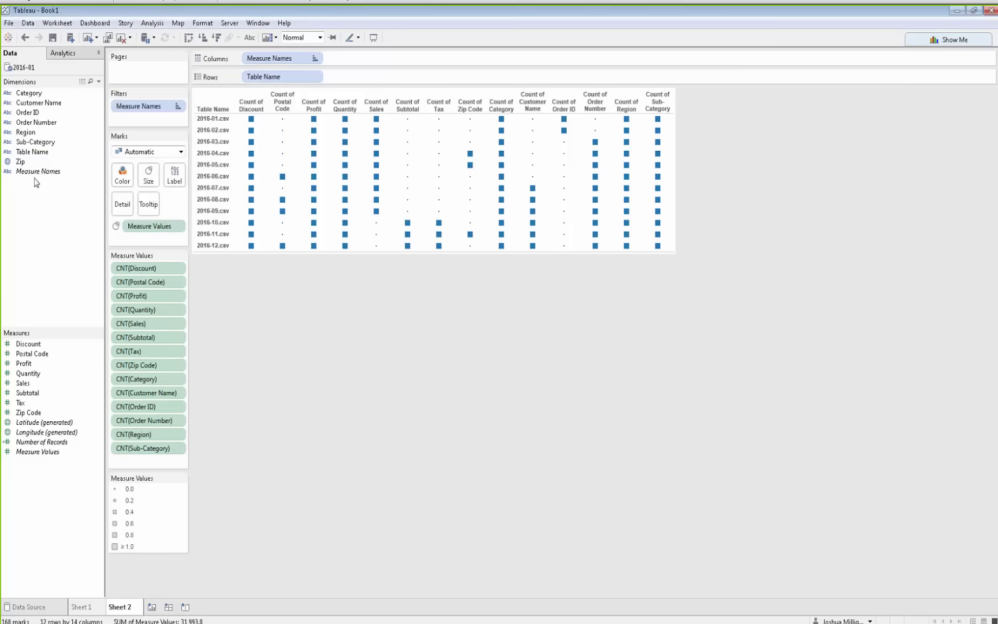
{"action": "left_click_drag", "start_coordinate": [20, 162], "coordinate": [162, 463]}
{"action": "double_click", "coordinate": [455, 326]}
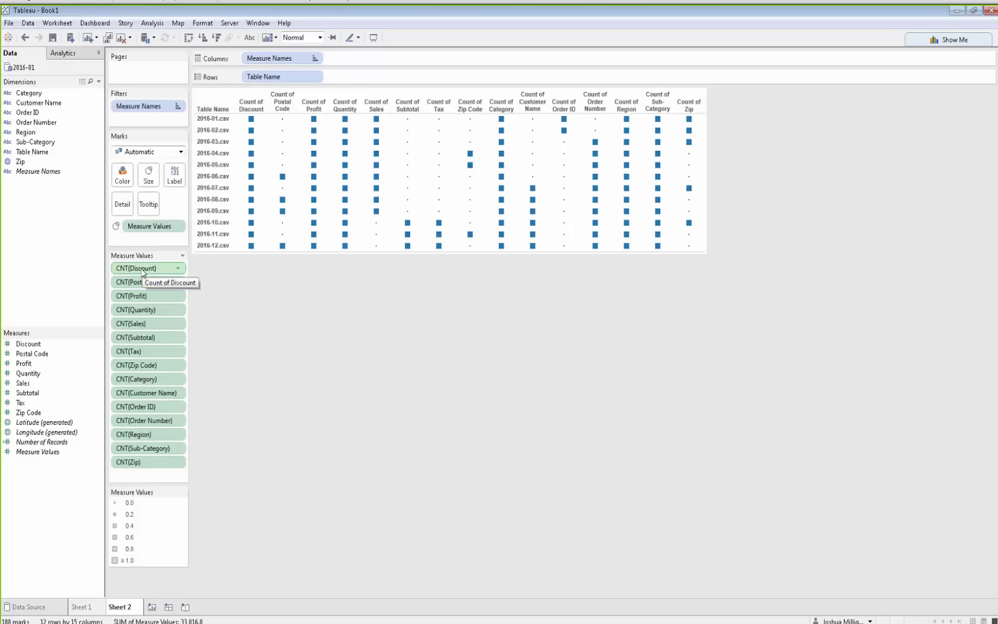
Remove Discount, Profit, Quantity, Category, Region and Sub-Category counts from Measure Values
{"action": "left_click_drag", "start_coordinate": [143, 274], "coordinate": [270, 289]}
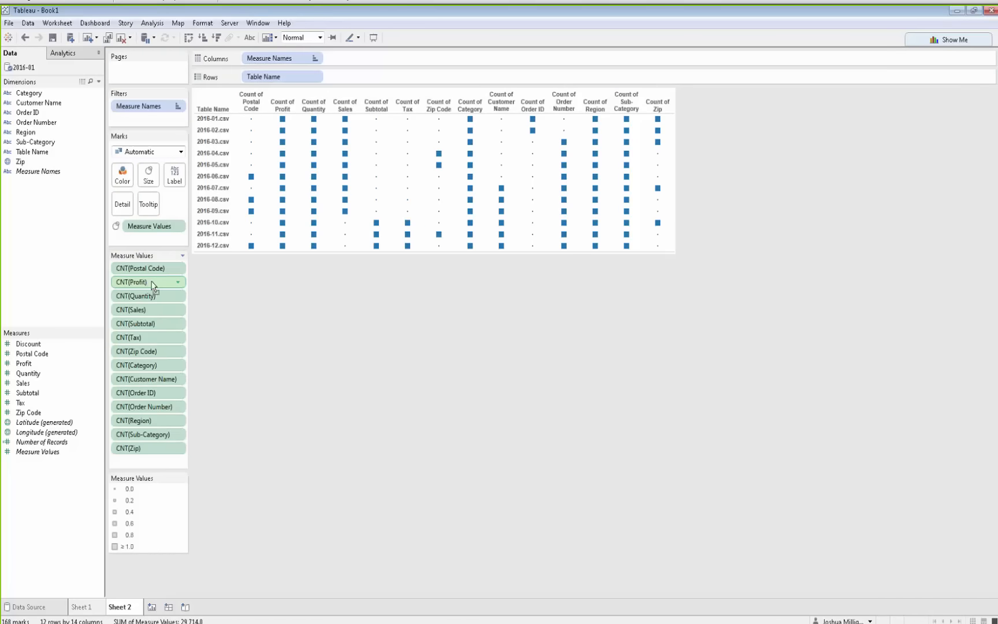
{"action": "left_click_drag", "start_coordinate": [148, 281], "coordinate": [289, 304]}
{"action": "left_click_drag", "start_coordinate": [143, 285], "coordinate": [319, 296]}
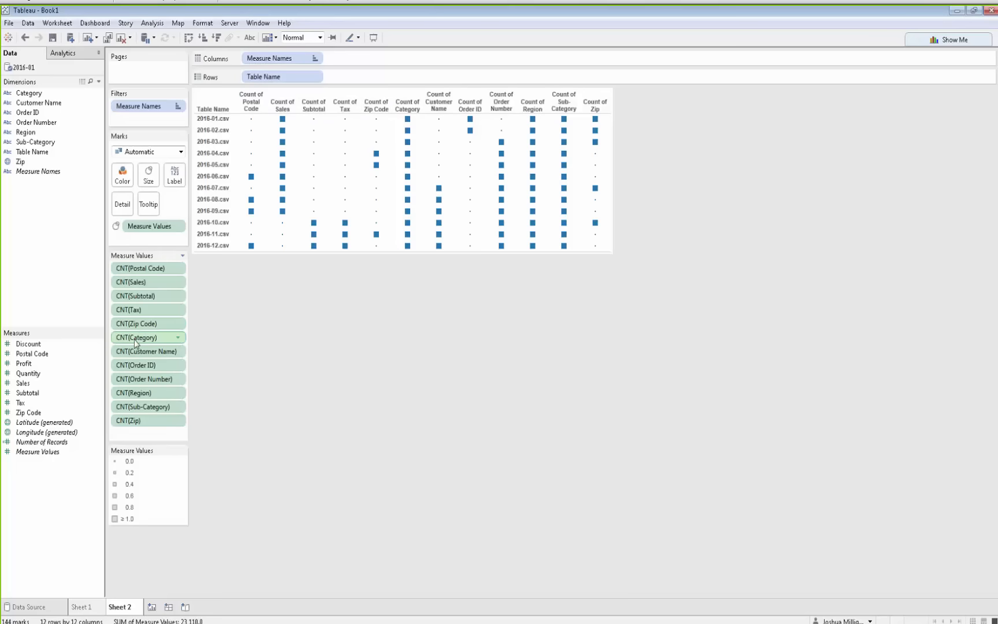
{"action": "left_click_drag", "start_coordinate": [134, 339], "coordinate": [416, 375]}
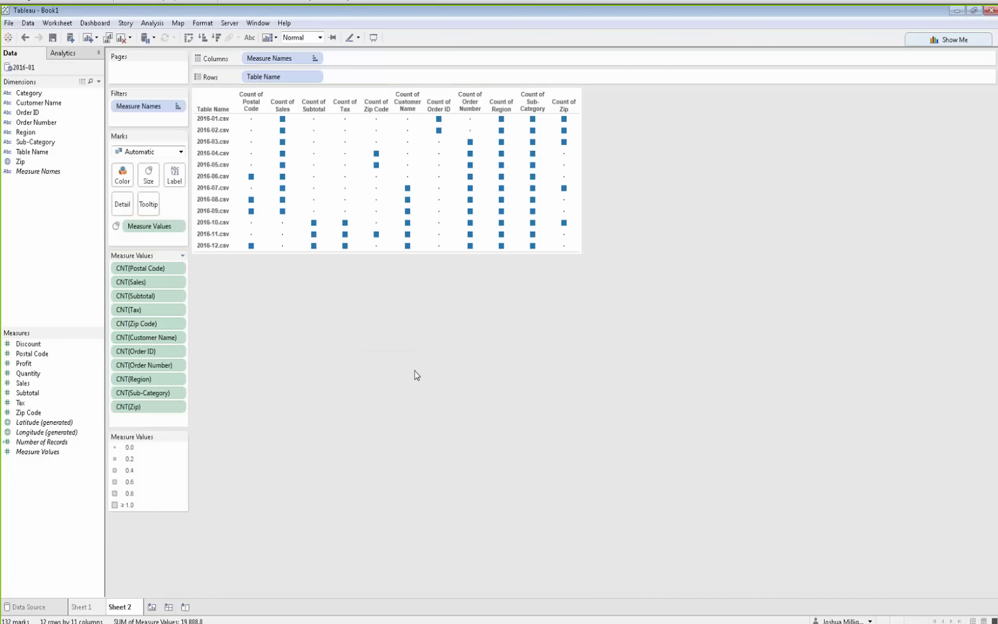
{"action": "mouse_move", "coordinate": [439, 133]}
{"action": "left_click_drag", "start_coordinate": [138, 380], "coordinate": [331, 385]}
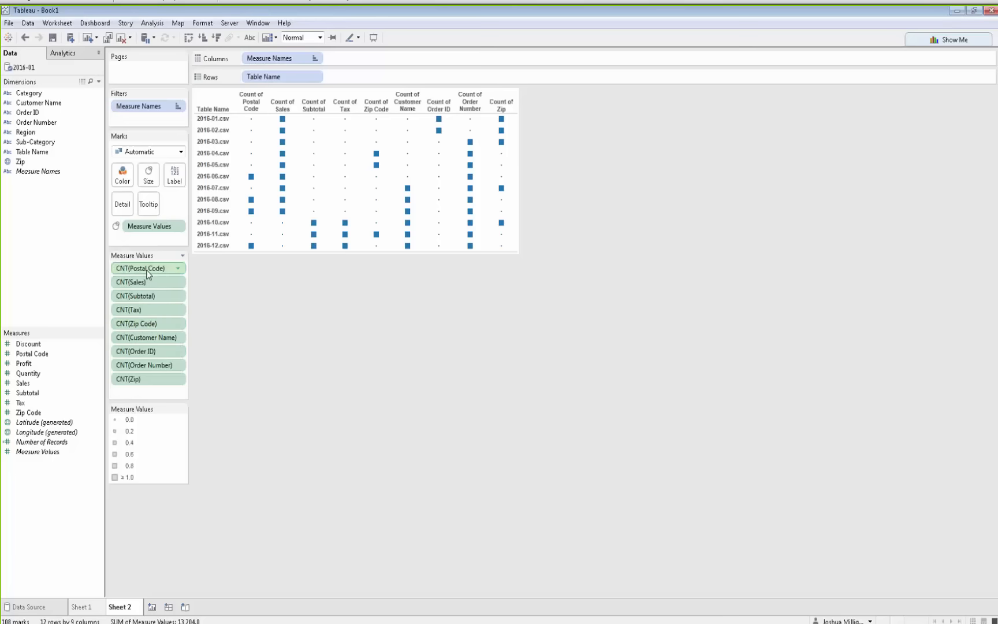
Move the Postal Code and Zip Code counts to the end of Measure Values
{"action": "left_click_drag", "start_coordinate": [147, 278], "coordinate": [151, 397]}
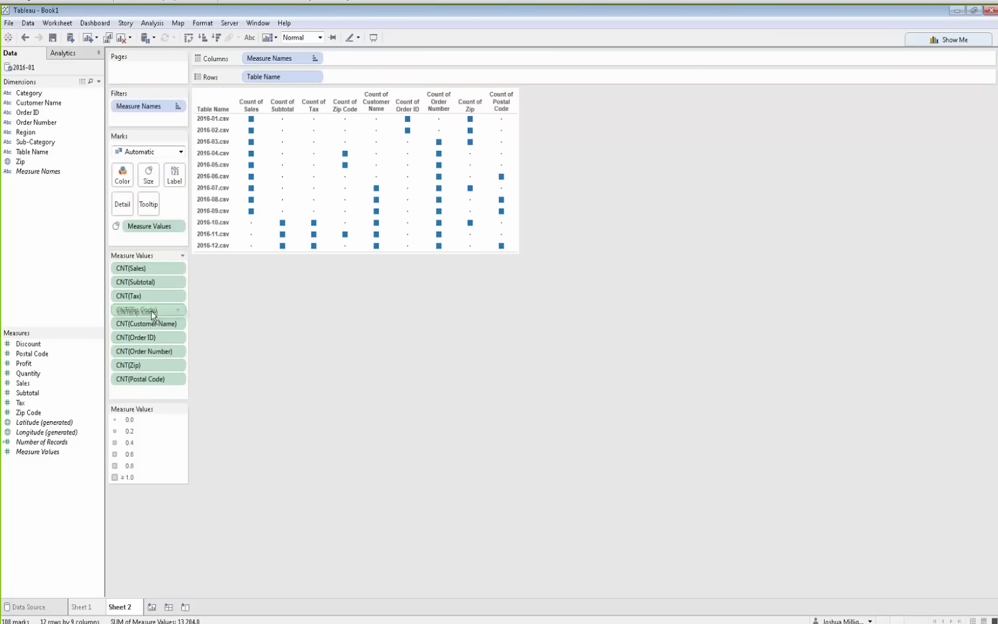
{"action": "left_click_drag", "start_coordinate": [151, 312], "coordinate": [156, 397]}
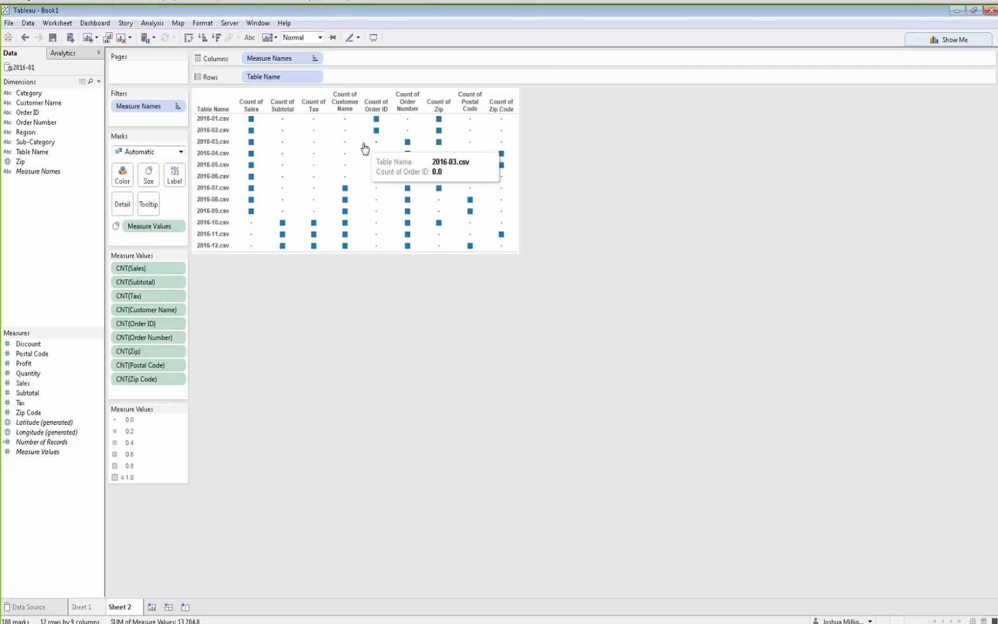
Merge the mismatched Order ID and Order Number dimensions into one field
{"action": "left_click", "coordinate": [374, 110]}
{"action": "left_click", "coordinate": [408, 102], "text": "ctrl"}
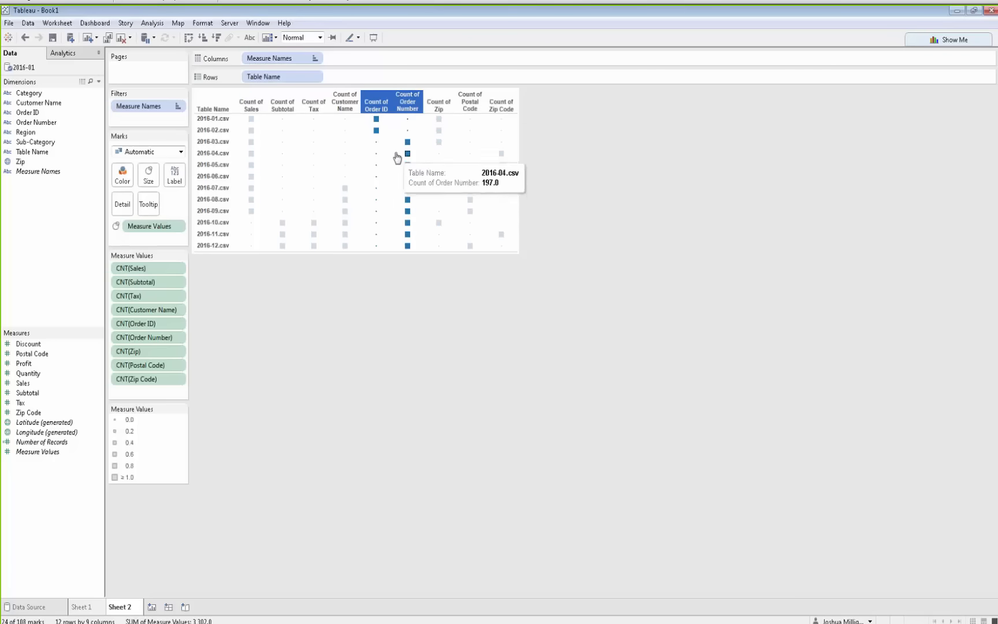
{"action": "mouse_move", "coordinate": [377, 131]}
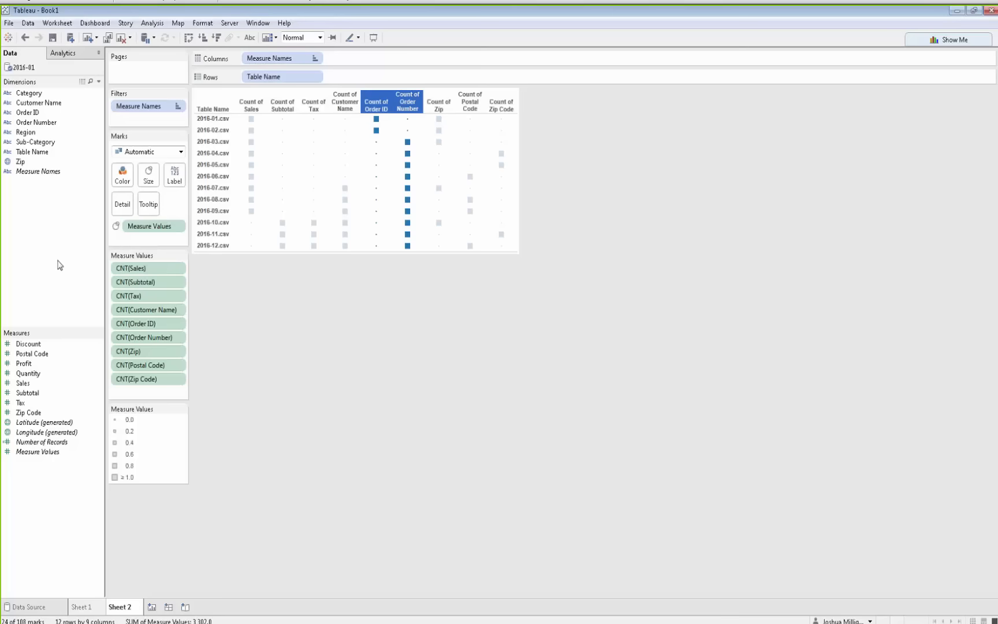
{"action": "left_click", "coordinate": [39, 115]}
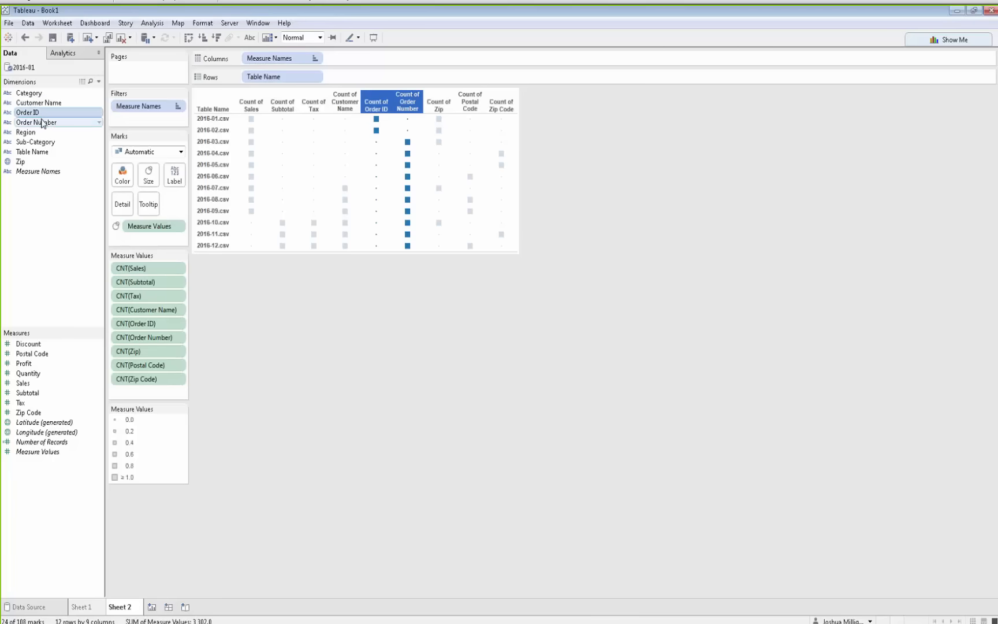
{"action": "left_click", "coordinate": [42, 122], "text": "ctrl"}
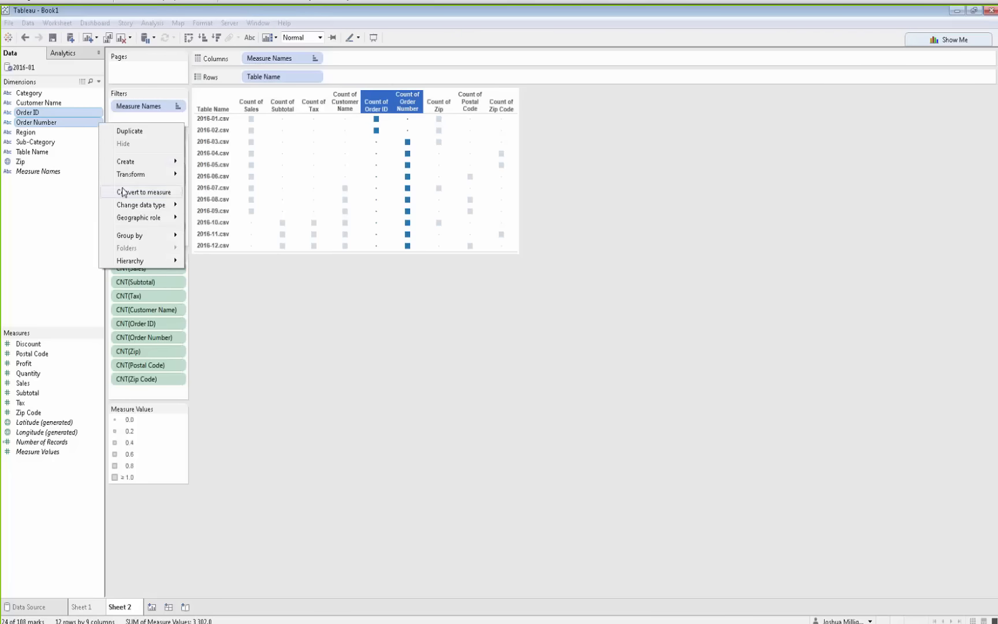
{"action": "mouse_move", "coordinate": [125, 180]}
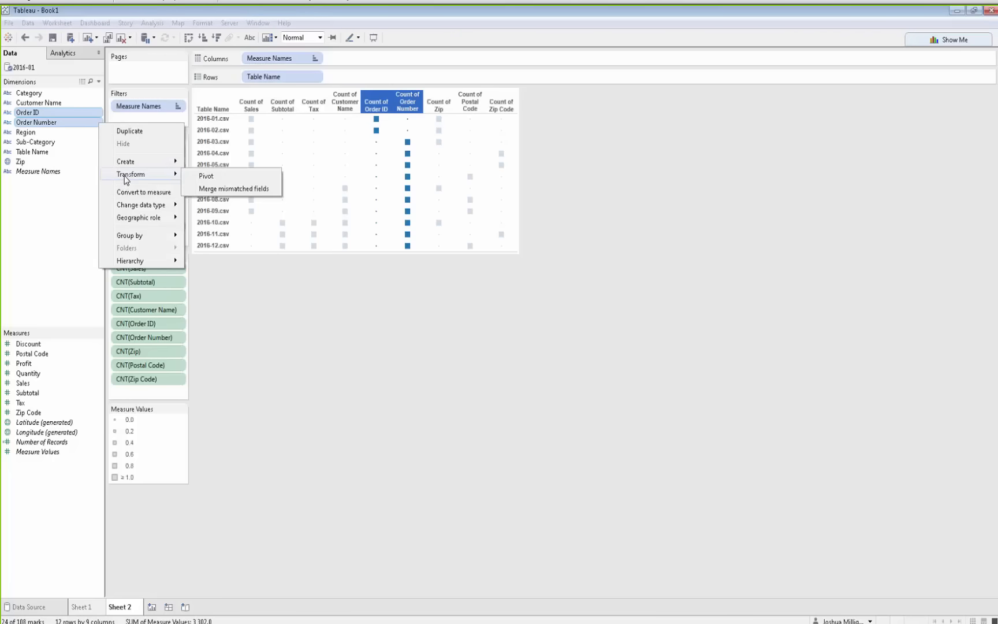
{"action": "left_click", "coordinate": [248, 192]}
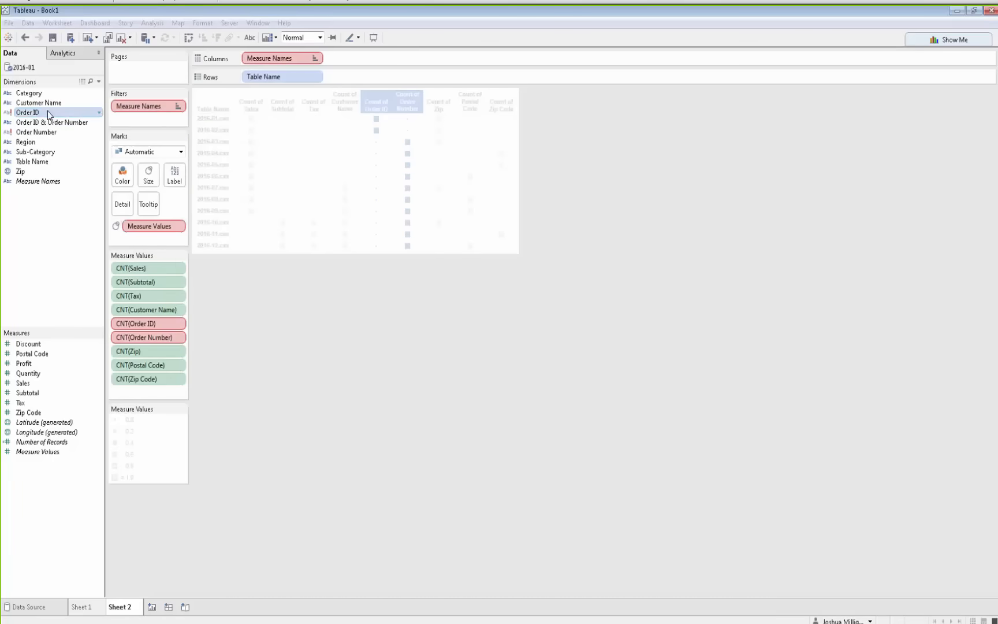
Remove the Order ID and Order Number counts from Measure Values
{"action": "left_click", "coordinate": [49, 132]}
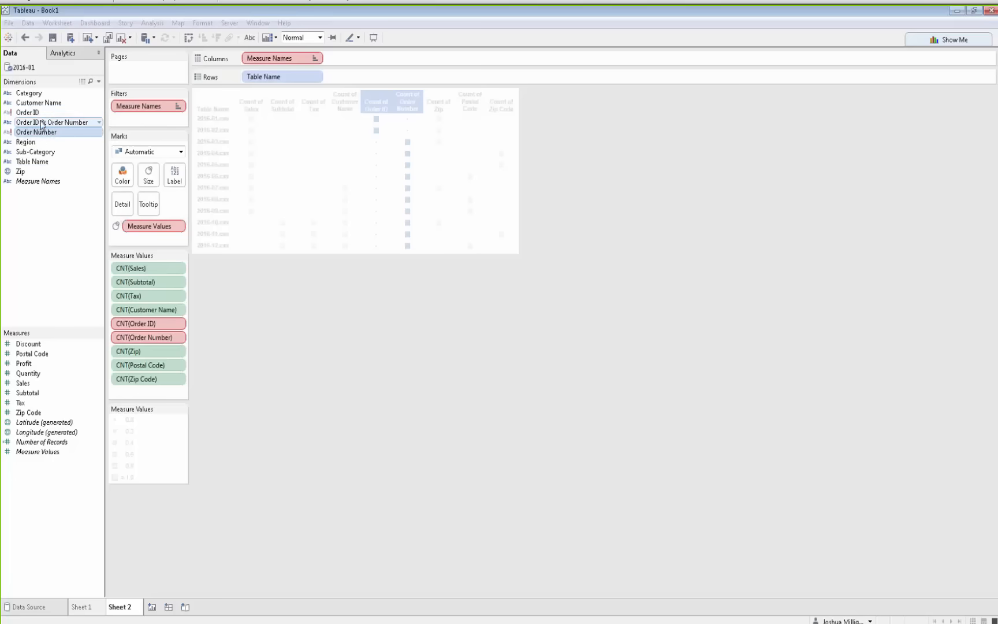
{"action": "left_click", "coordinate": [42, 124]}
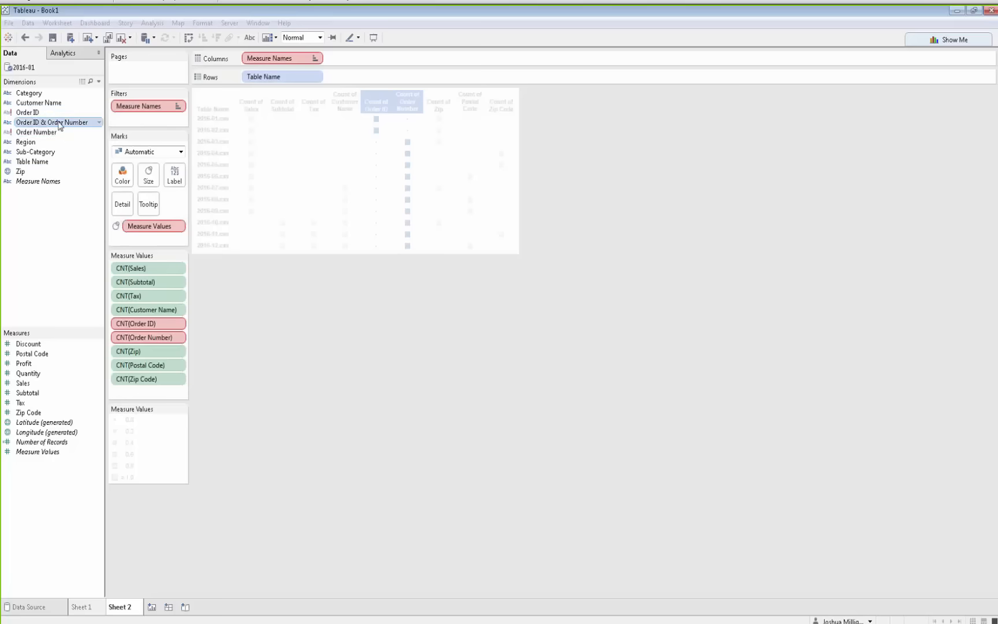
{"action": "left_click_drag", "start_coordinate": [124, 329], "coordinate": [348, 329]}
{"action": "left_click_drag", "start_coordinate": [144, 325], "coordinate": [194, 263]}
Add the merged Order ID & Order Number field to Measure Values as Count and remove it again
{"action": "left_click_drag", "start_coordinate": [64, 124], "coordinate": [143, 365]}
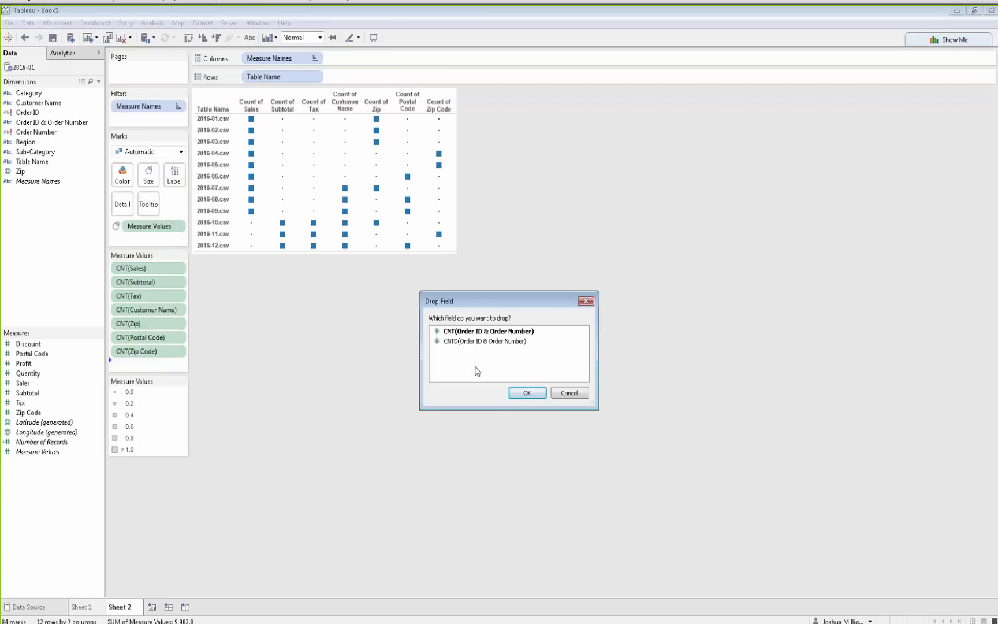
{"action": "double_click", "coordinate": [477, 331]}
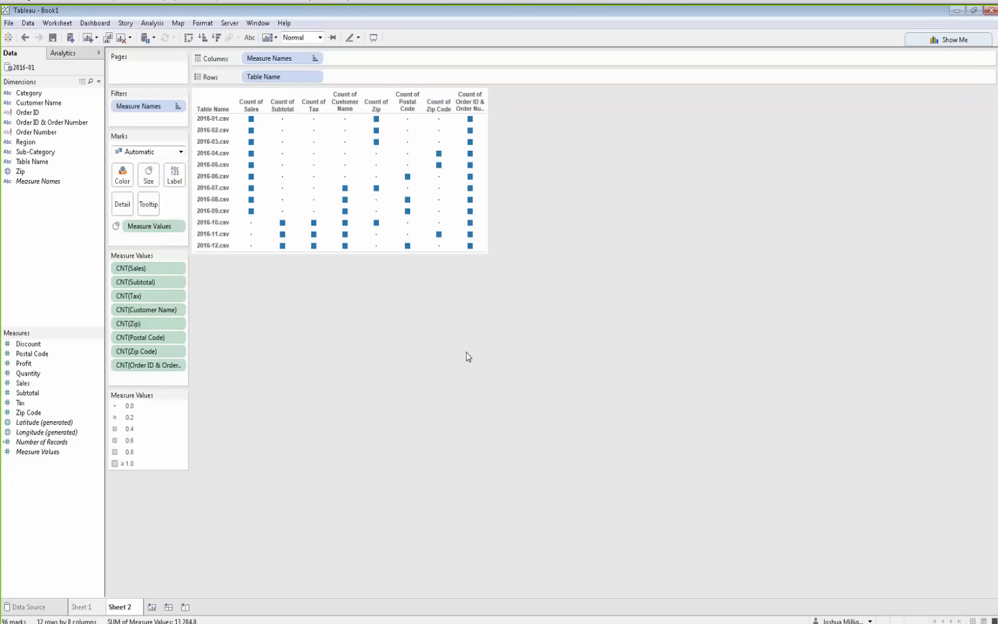
{"action": "mouse_move", "coordinate": [473, 133]}
{"action": "left_click_drag", "start_coordinate": [144, 365], "coordinate": [39, 124]}
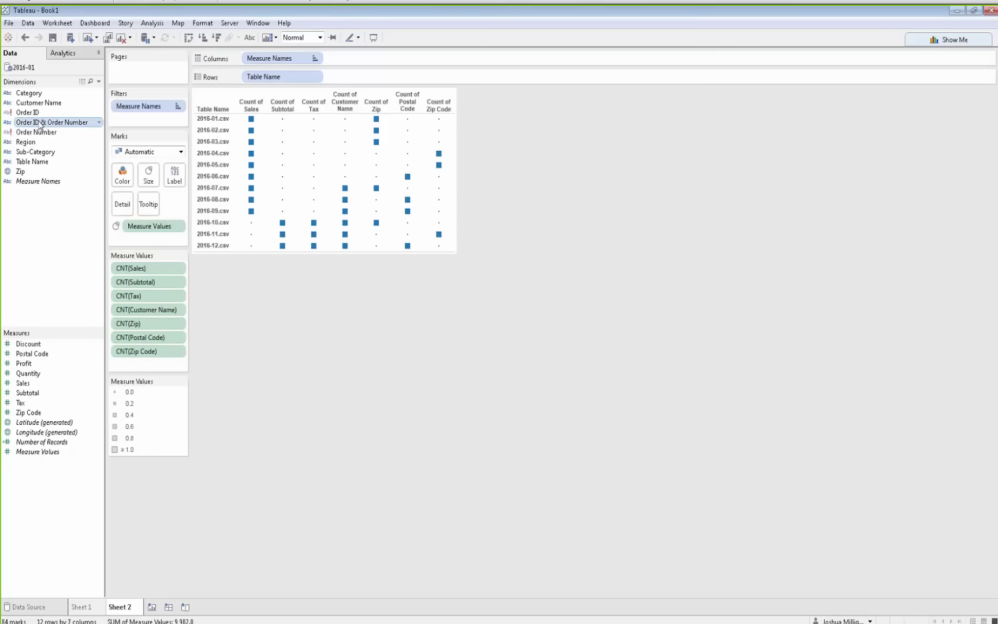
Rename the merged Order ID & Order Number field to Order Key
{"action": "right_click", "coordinate": [40, 124]}
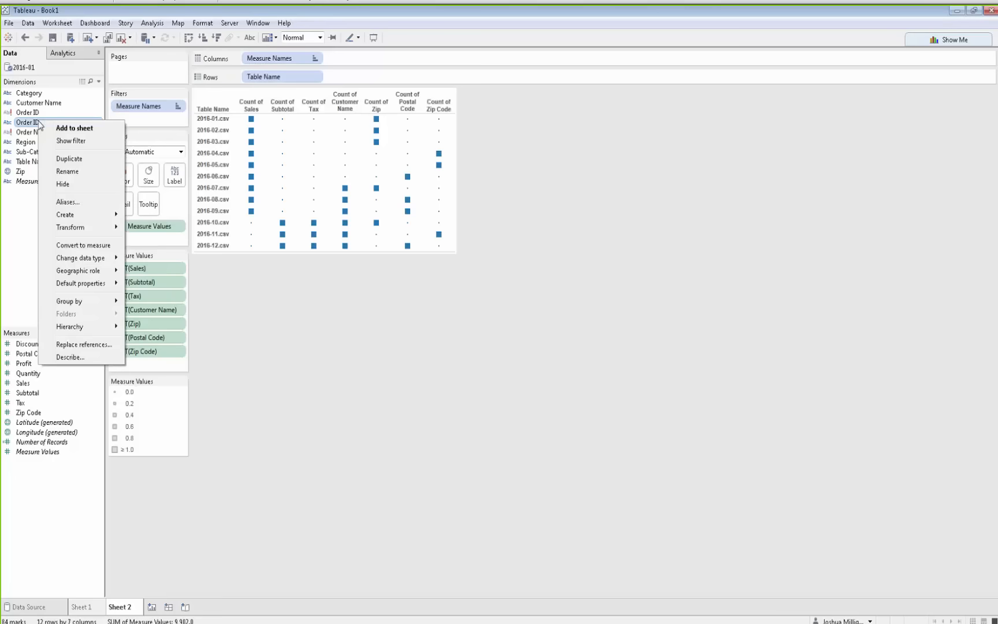
{"action": "left_click", "coordinate": [68, 172]}
{"action": "key", "text": "End"}
{"action": "key", "text": "ctrl+shift+Left"}
{"action": "key", "text": "ctrl+shift+Left"}
{"action": "key", "text": "ctrl+shift+Left"}
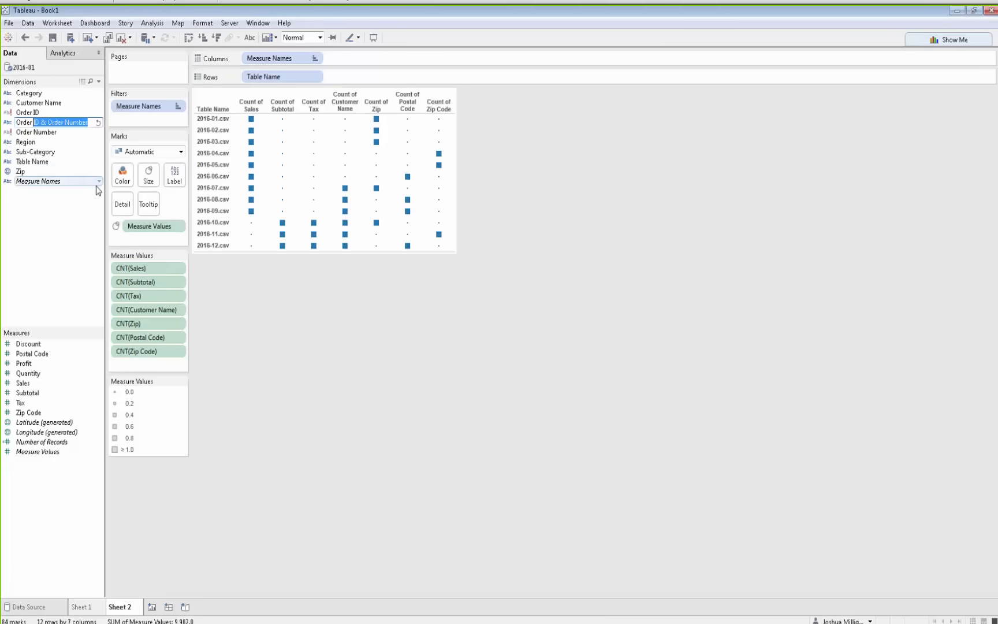
{"action": "type", "text": "Key"}
{"action": "key", "text": "Return"}
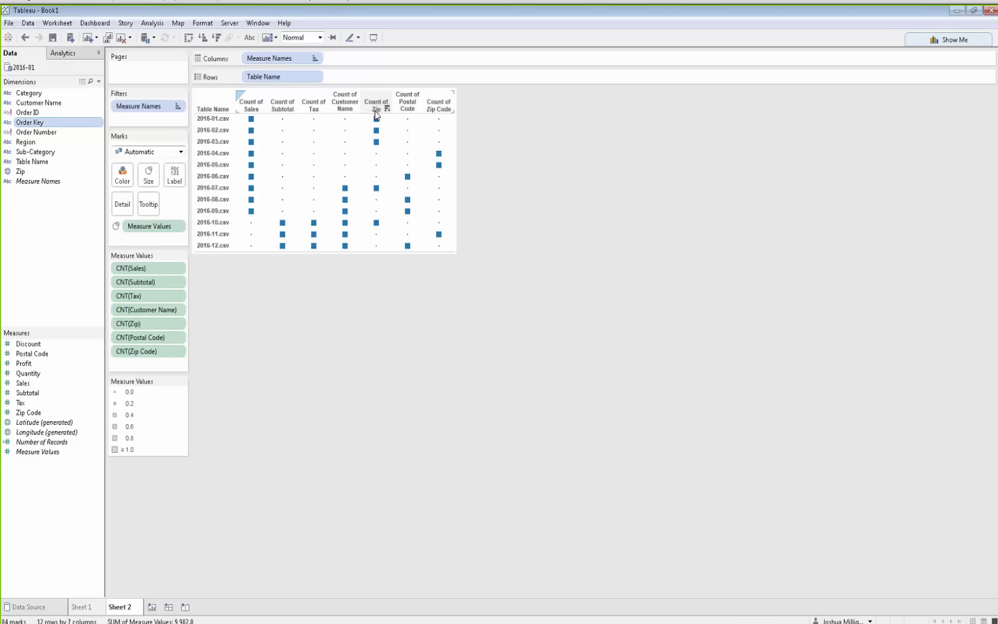
Merge the mismatched Zip, Zip Code and Postal Code fields into one field
{"action": "mouse_move", "coordinate": [439, 154]}
{"action": "left_click", "coordinate": [44, 357]}
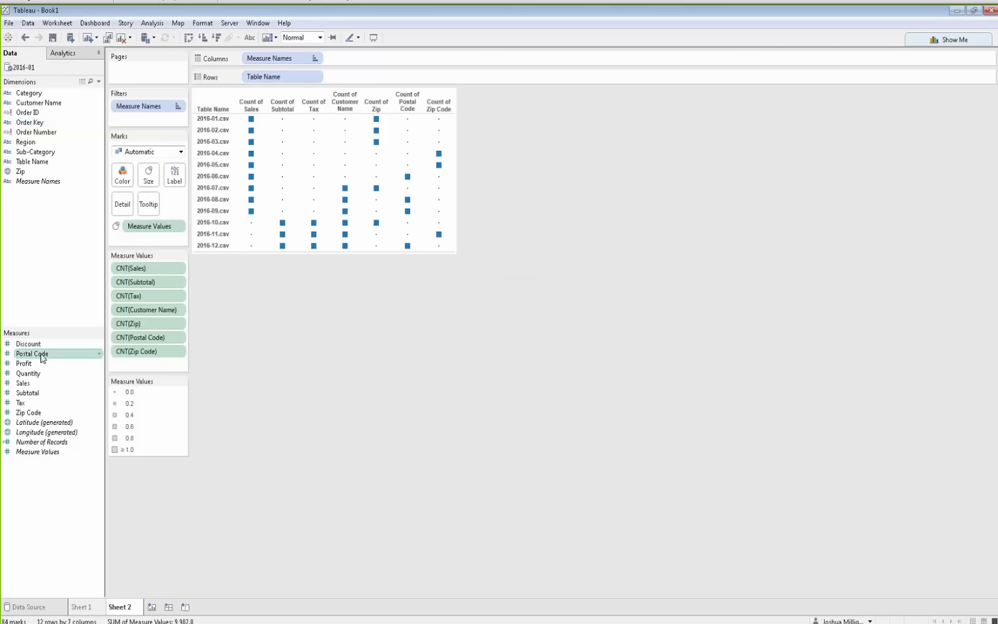
{"action": "left_click", "coordinate": [34, 413], "text": "ctrl"}
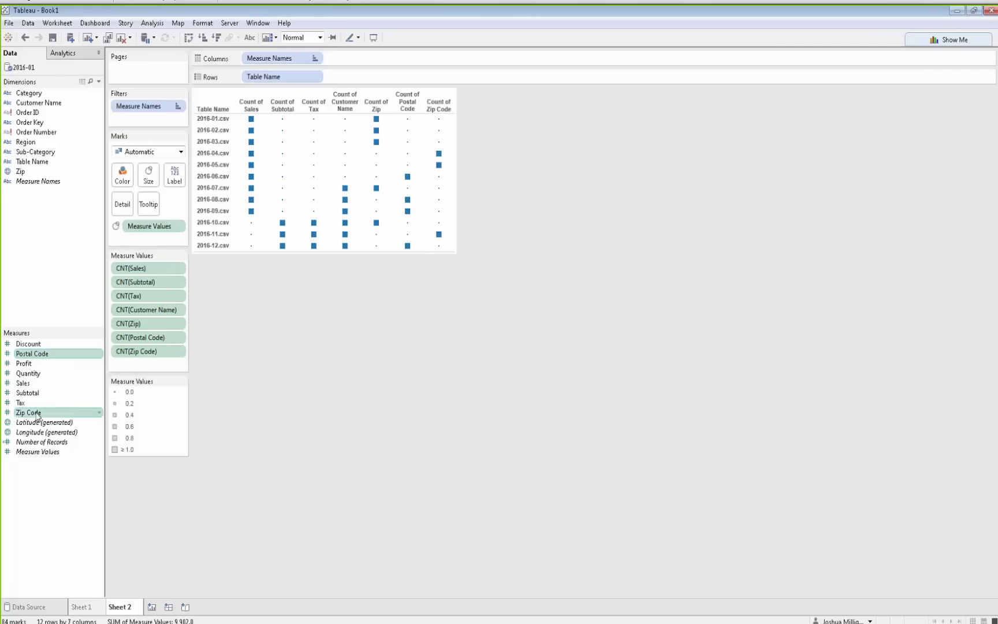
{"action": "left_click", "coordinate": [99, 173]}
{"action": "mouse_move", "coordinate": [134, 223]}
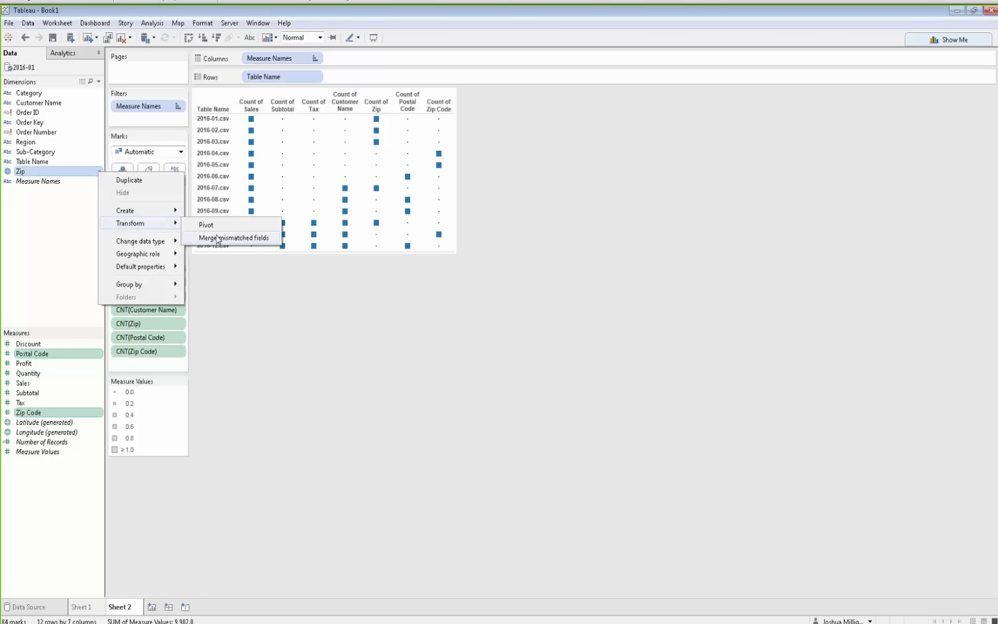
{"action": "left_click", "coordinate": [218, 238]}
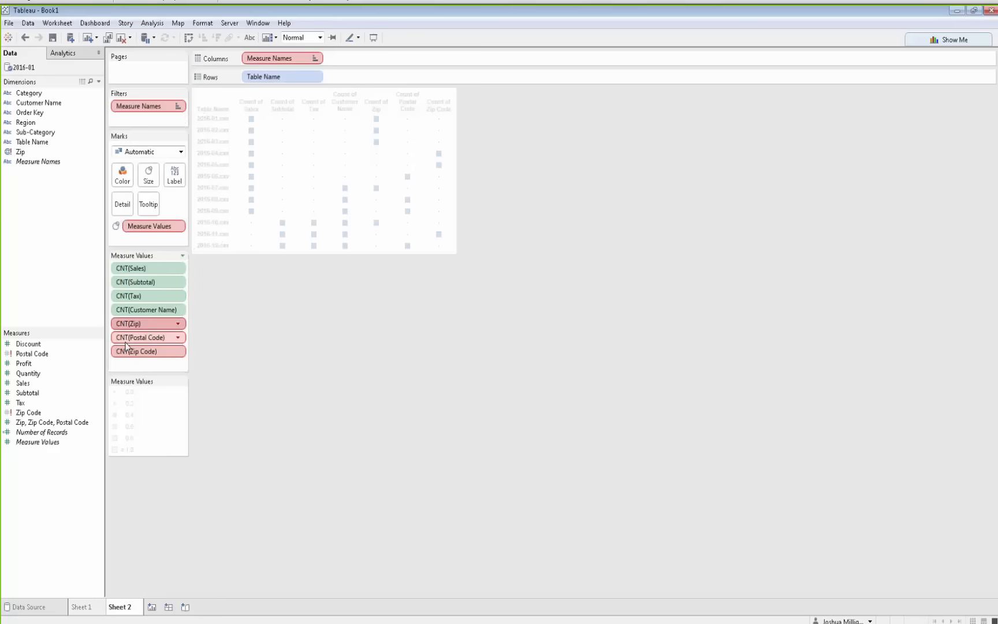
Remove the Zip, Postal Code and Zip Code counts from Measure Values and move the merged zip field to Dimensions
{"action": "left_click_drag", "start_coordinate": [128, 336], "coordinate": [345, 403]}
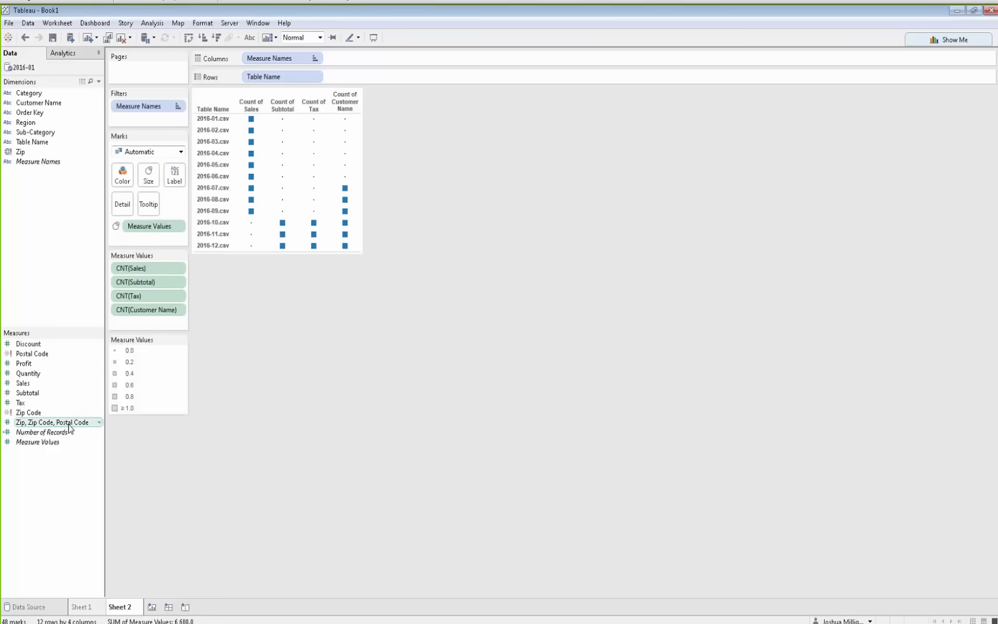
{"action": "left_click_drag", "start_coordinate": [66, 427], "coordinate": [67, 248]}
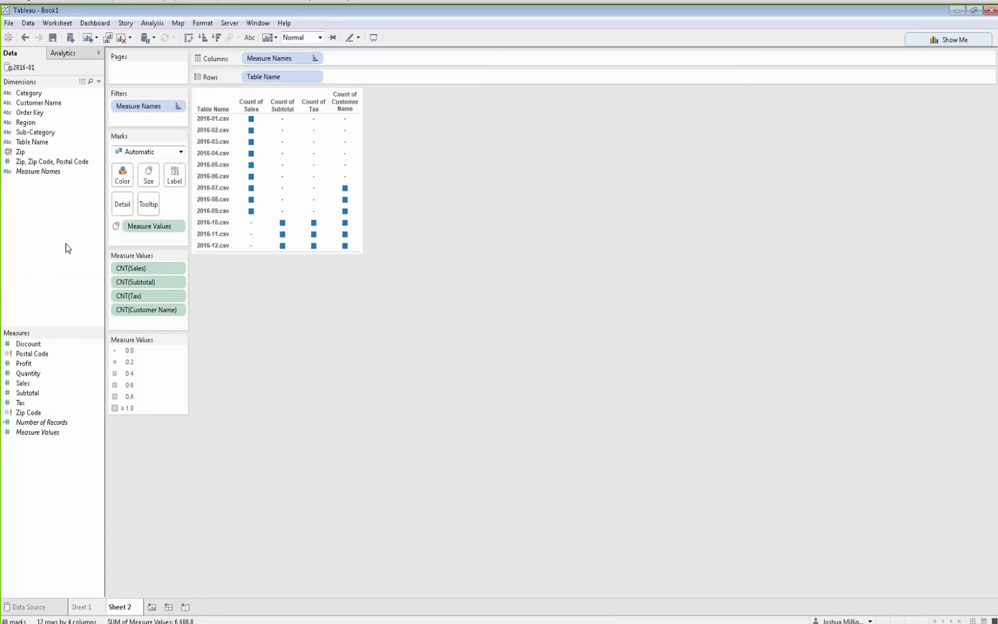
Rename the merged Zip, Zip Code, Postal Code field to Order Zip
{"action": "right_click", "coordinate": [83, 168]}
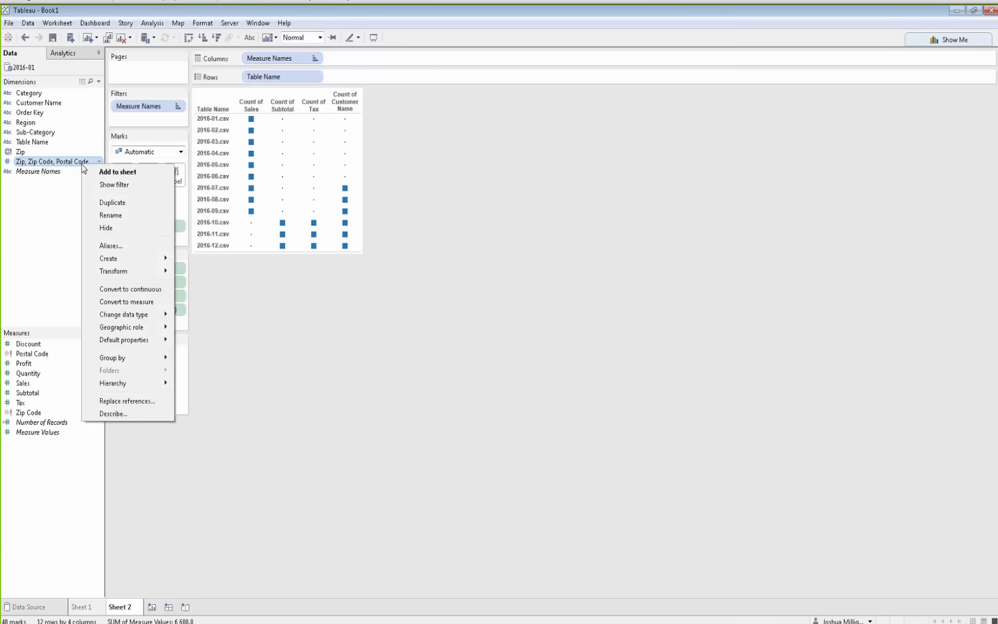
{"action": "left_click", "coordinate": [104, 216]}
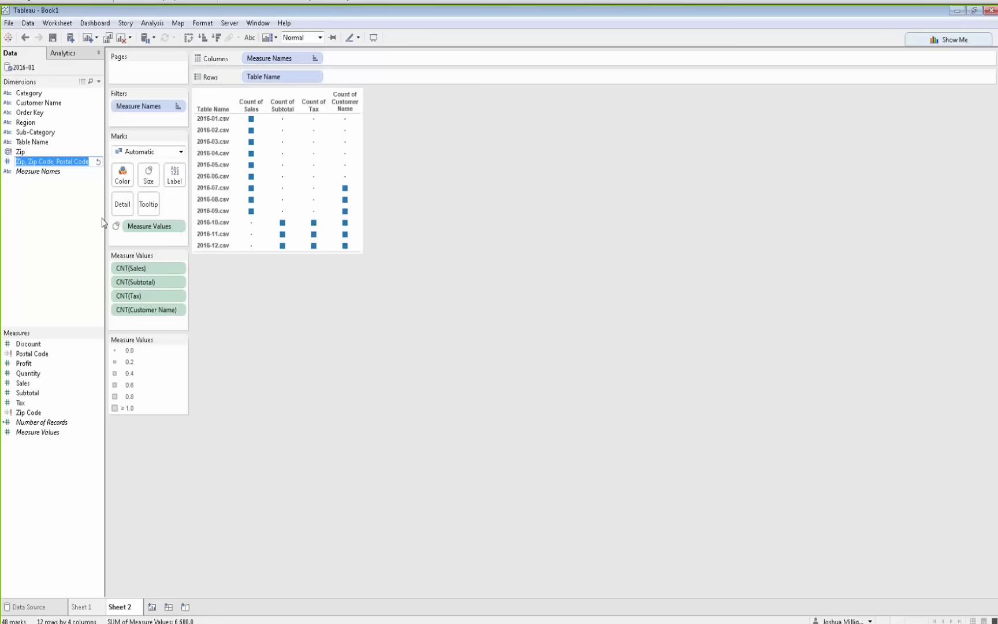
{"action": "type", "text": "0"}
{"action": "key", "text": "Return"}
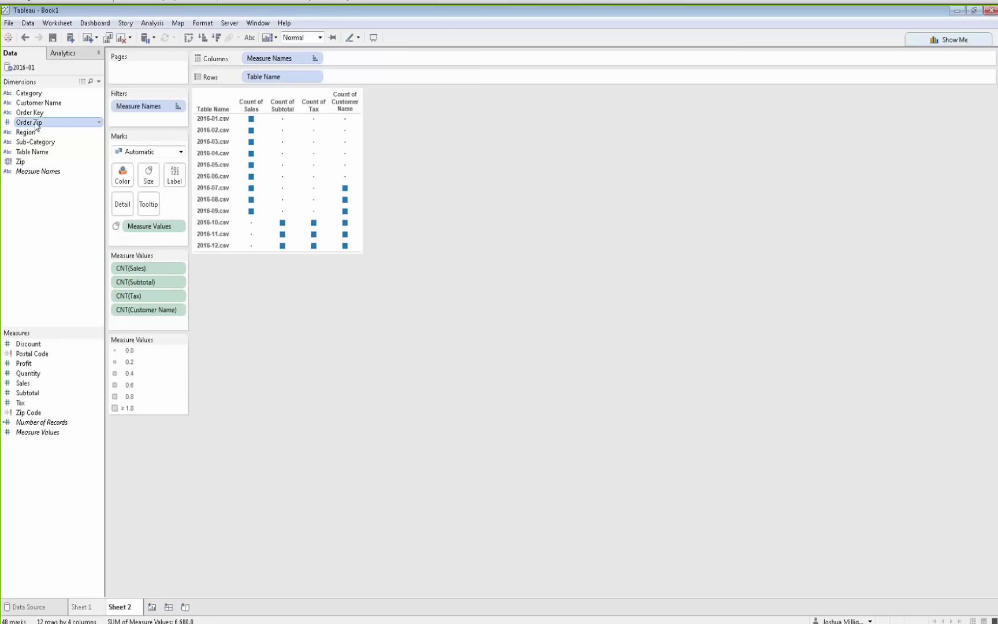
Add Order Zip to Measure Values as Count and remove it again
{"action": "left_click_drag", "start_coordinate": [31, 125], "coordinate": [137, 327]}
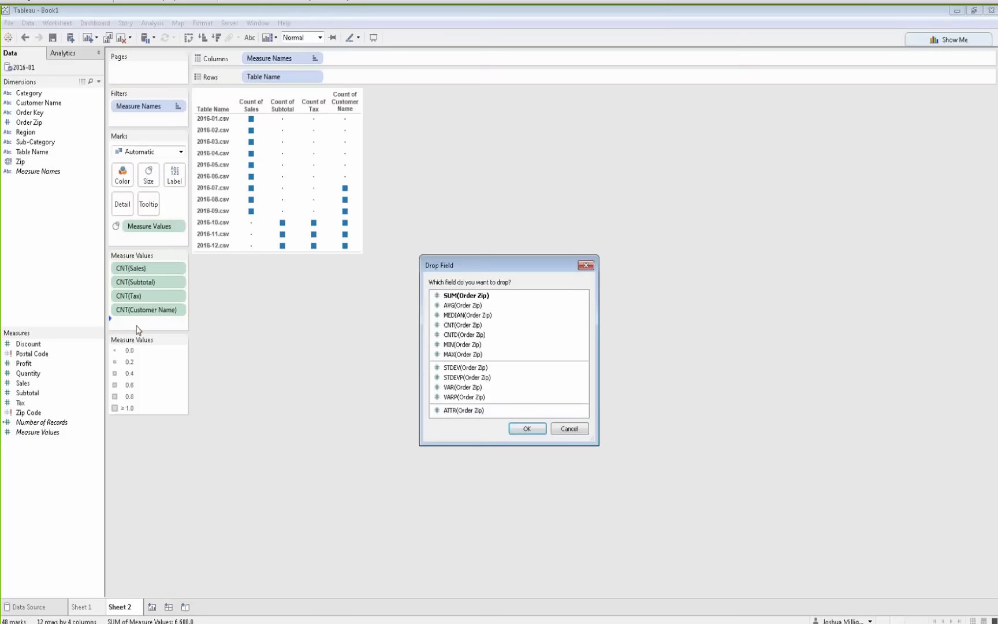
{"action": "double_click", "coordinate": [458, 325]}
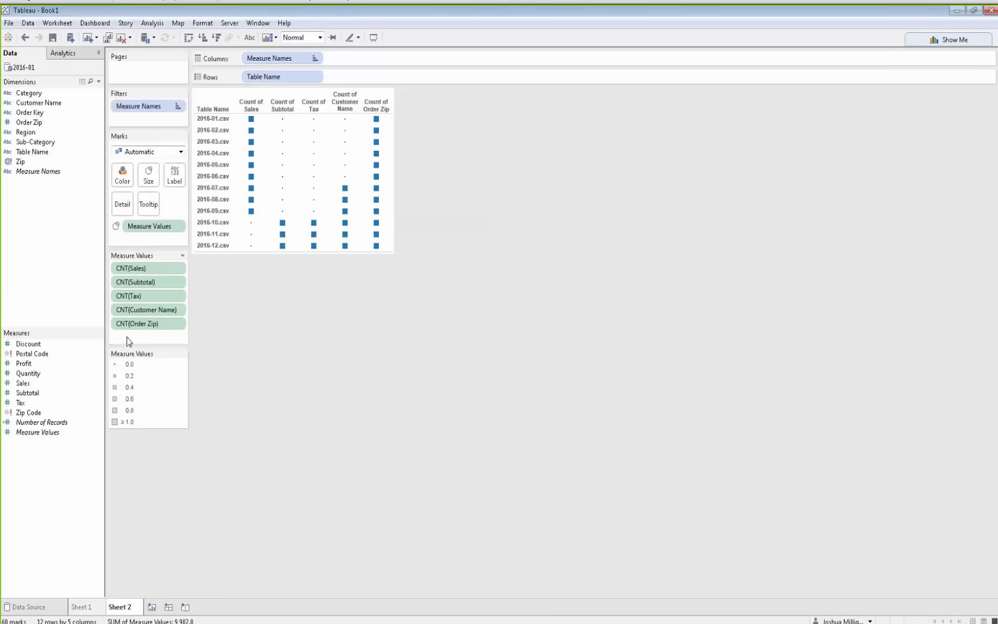
{"action": "left_click_drag", "start_coordinate": [122, 322], "coordinate": [400, 328]}
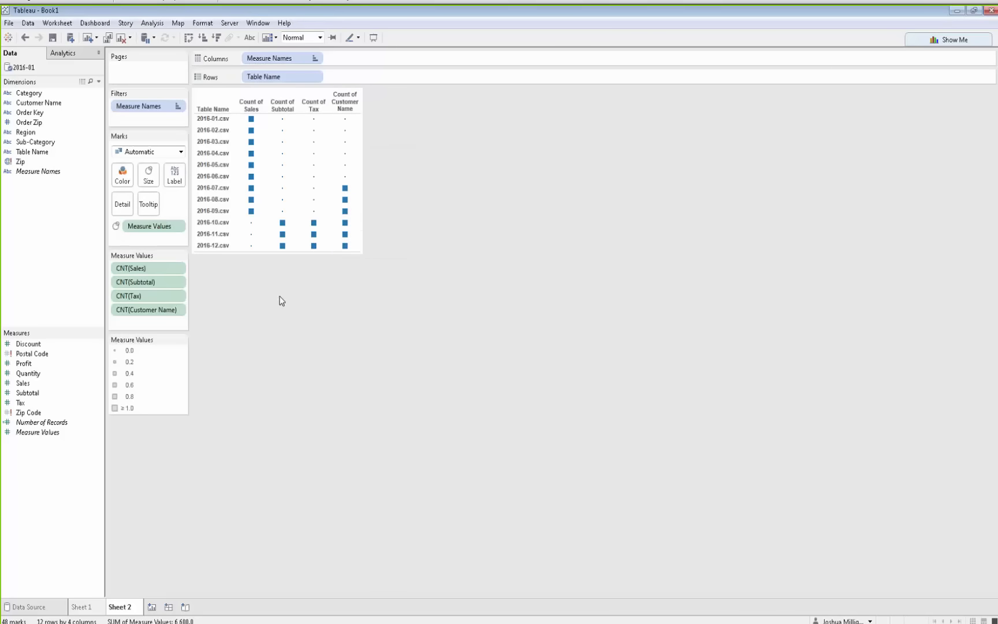
Remove the Customer Name count from Measure Values and show Measure Values as text labels
{"action": "left_click_drag", "start_coordinate": [123, 316], "coordinate": [274, 323]}
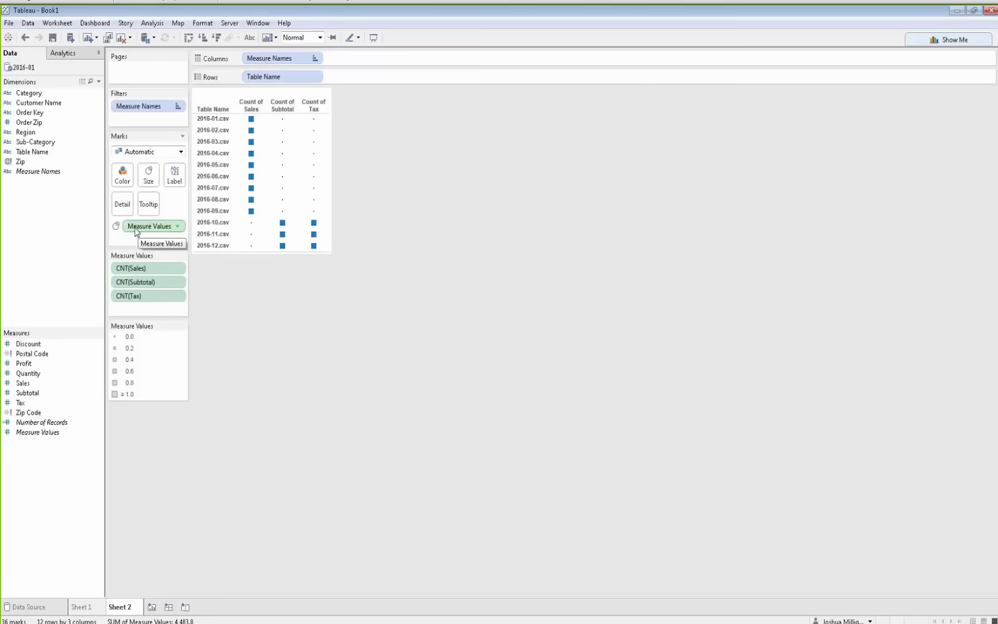
{"action": "left_click_drag", "start_coordinate": [136, 230], "coordinate": [175, 182]}
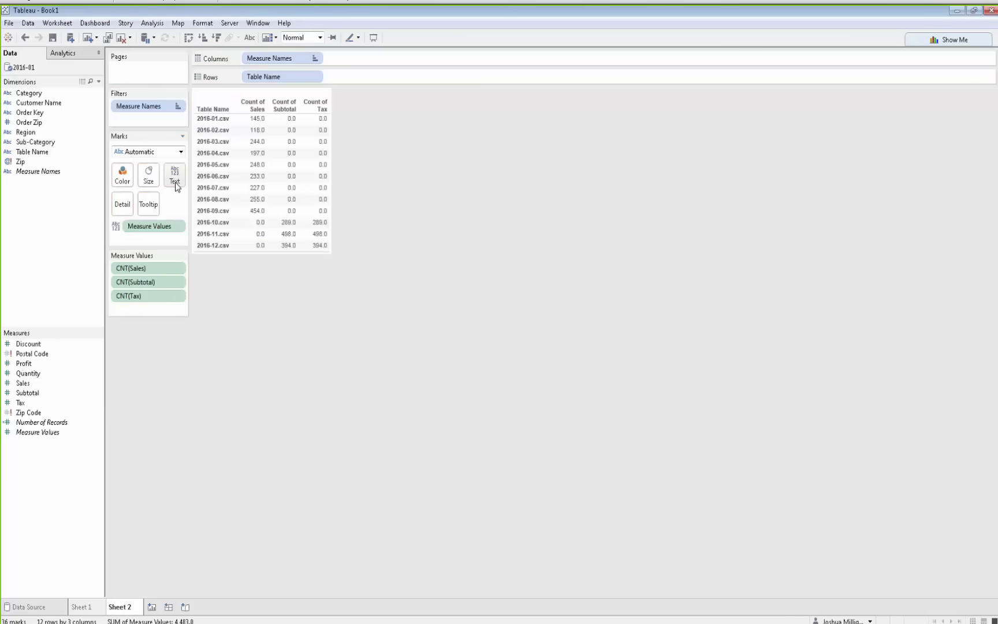
Change the aggregation of the Measure Values fields from Count to Sum
{"action": "left_click", "coordinate": [156, 268]}
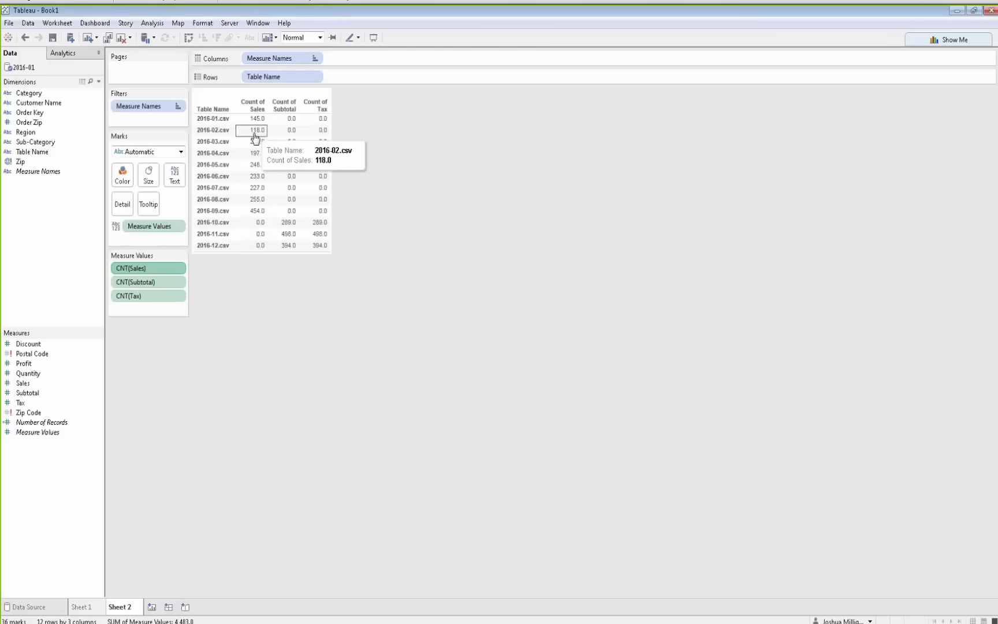
{"action": "left_click", "coordinate": [167, 295], "text": "shift"}
{"action": "left_click", "coordinate": [177, 297]}
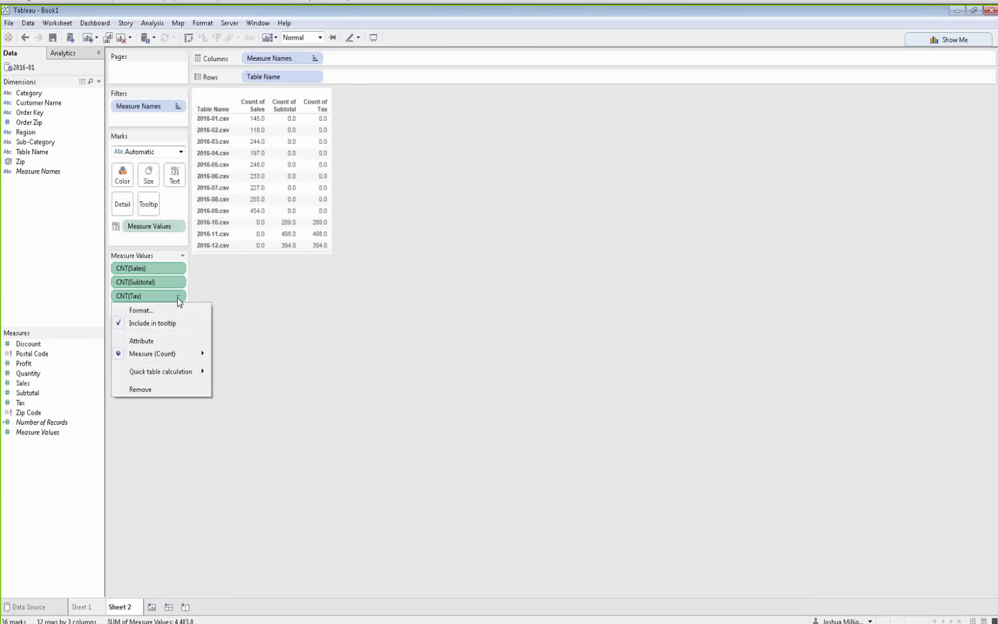
{"action": "mouse_move", "coordinate": [185, 357]}
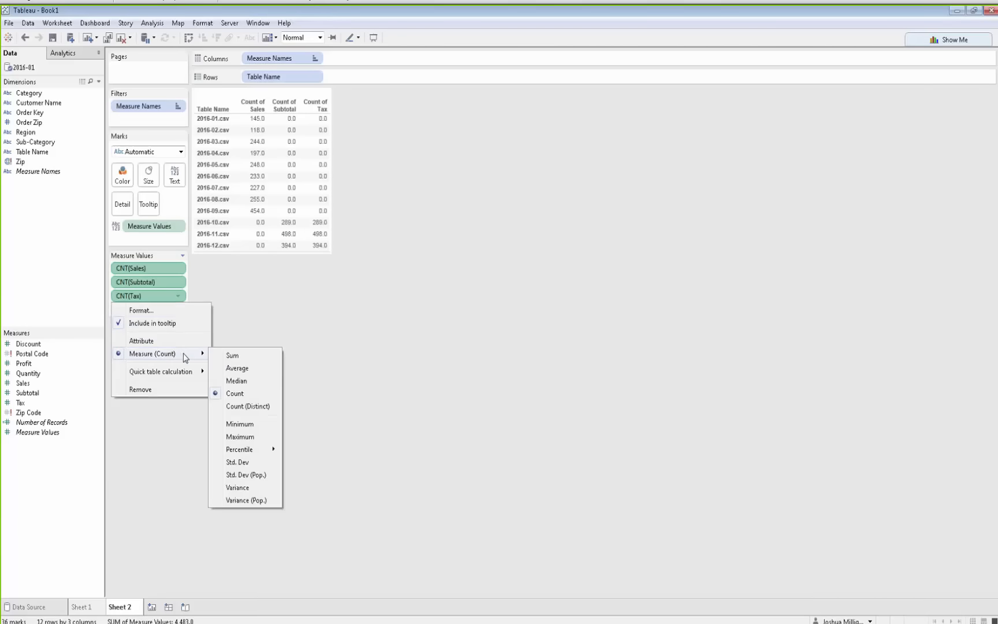
{"action": "left_click", "coordinate": [239, 356]}
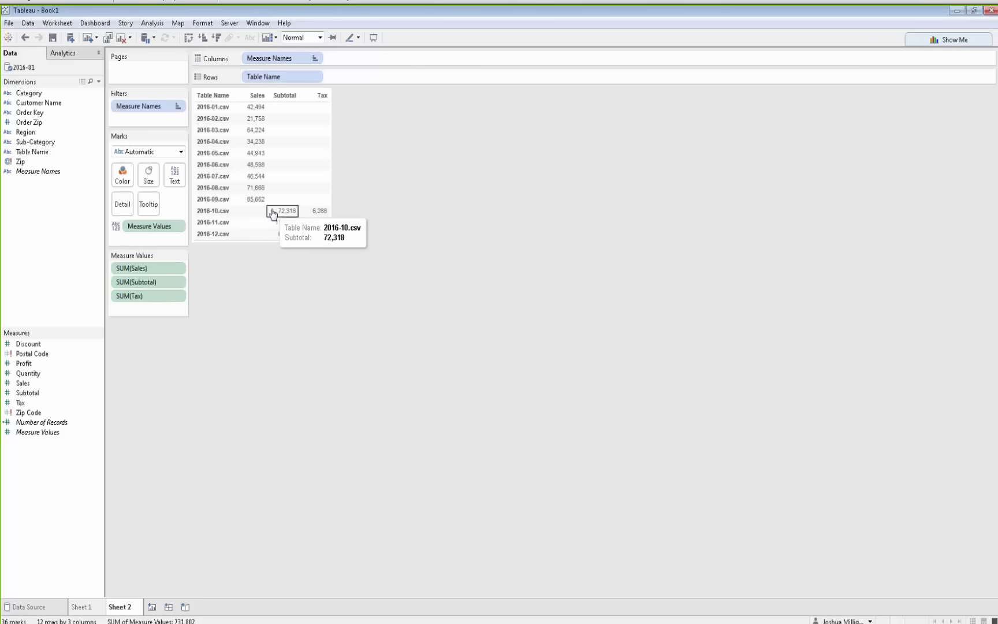
Inspect the 2016-10 Subtotal and Tax values in the table
{"action": "left_click_drag", "start_coordinate": [272, 215], "coordinate": [321, 213]}
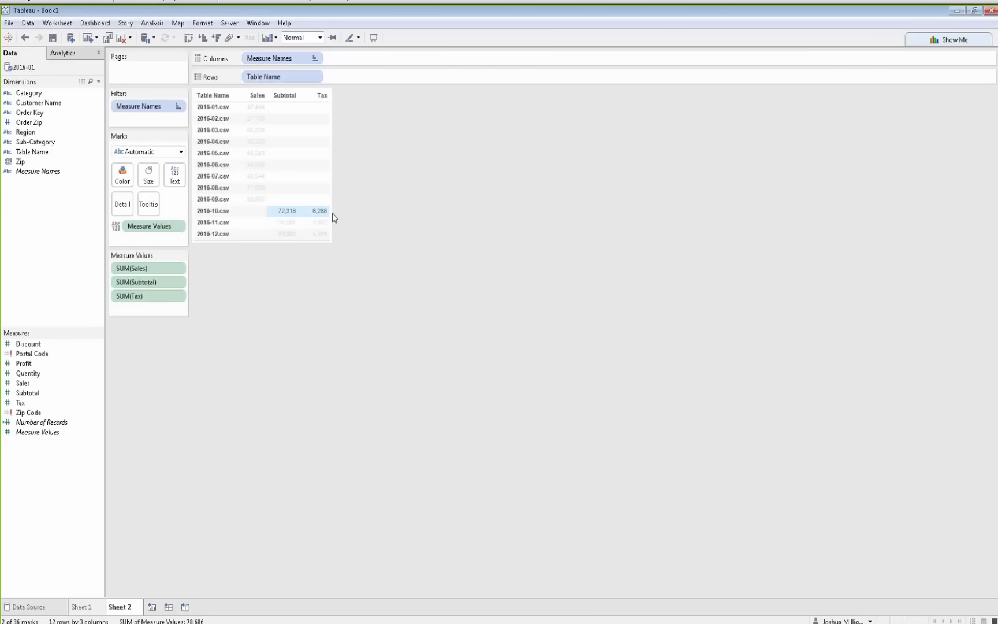
{"action": "mouse_move", "coordinate": [321, 215]}
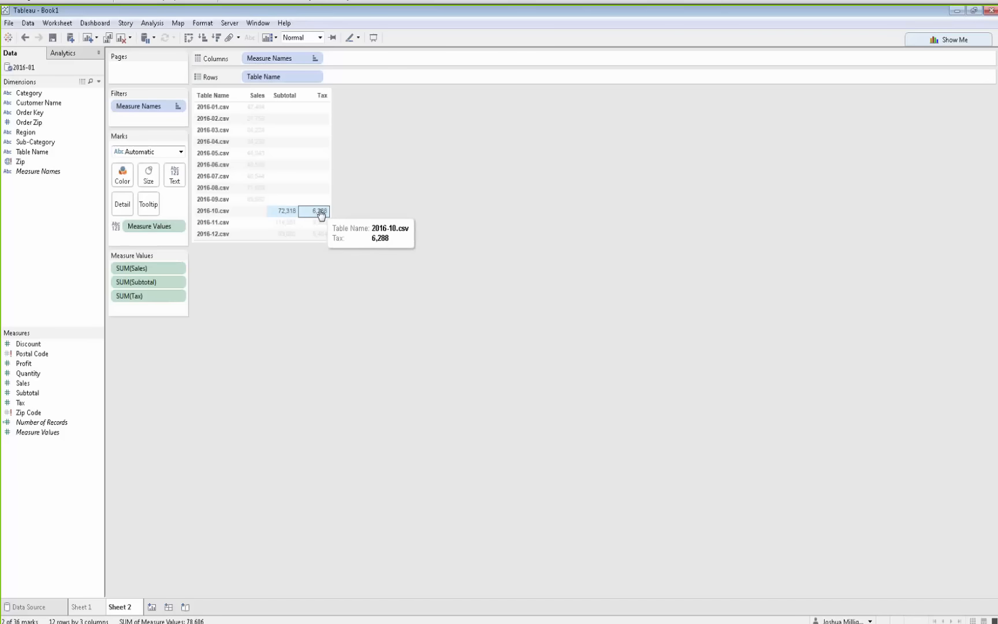
{"action": "left_click", "coordinate": [252, 215]}
{"action": "left_click", "coordinate": [252, 216]}
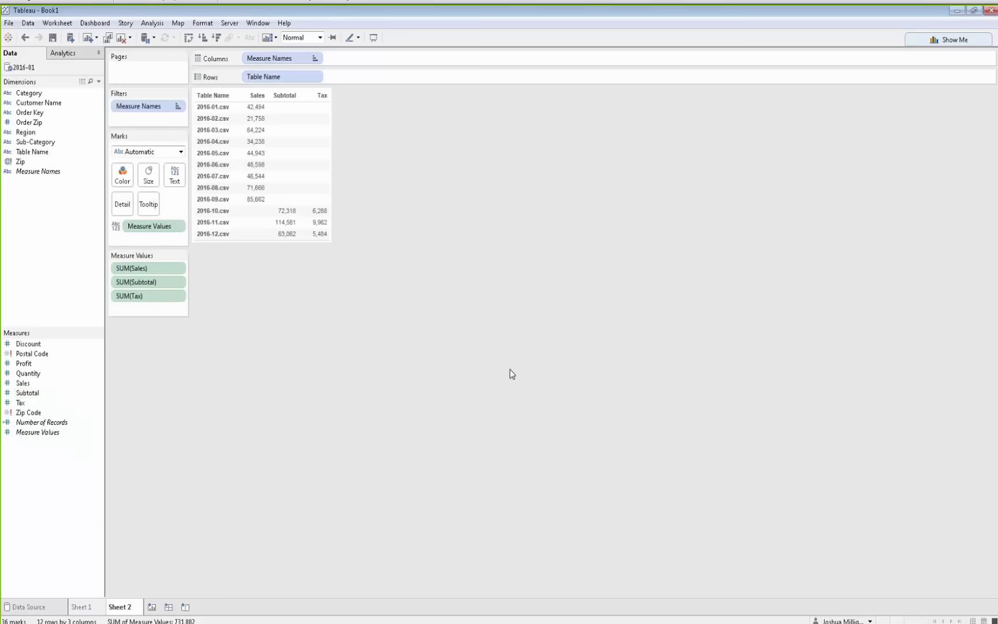
Switch to Snipping Tool and capture a screenshot of the worksheet's table
{"action": "key", "text": "alt+Tab"}
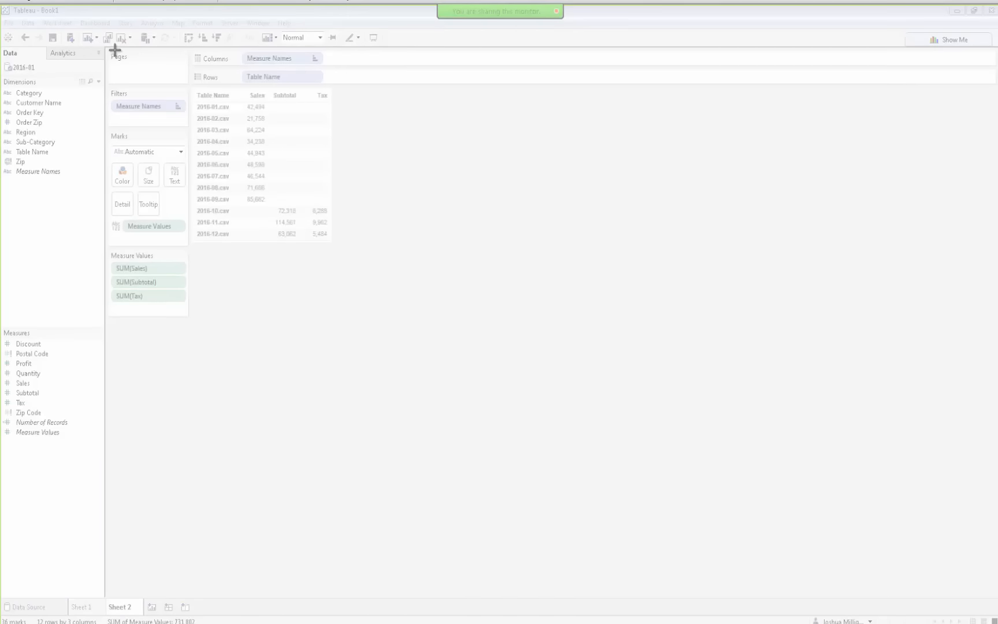
{"action": "left_click_drag", "start_coordinate": [105, 45], "coordinate": [362, 306]}
{"action": "left_click_drag", "start_coordinate": [269, 16], "coordinate": [997, 231]}
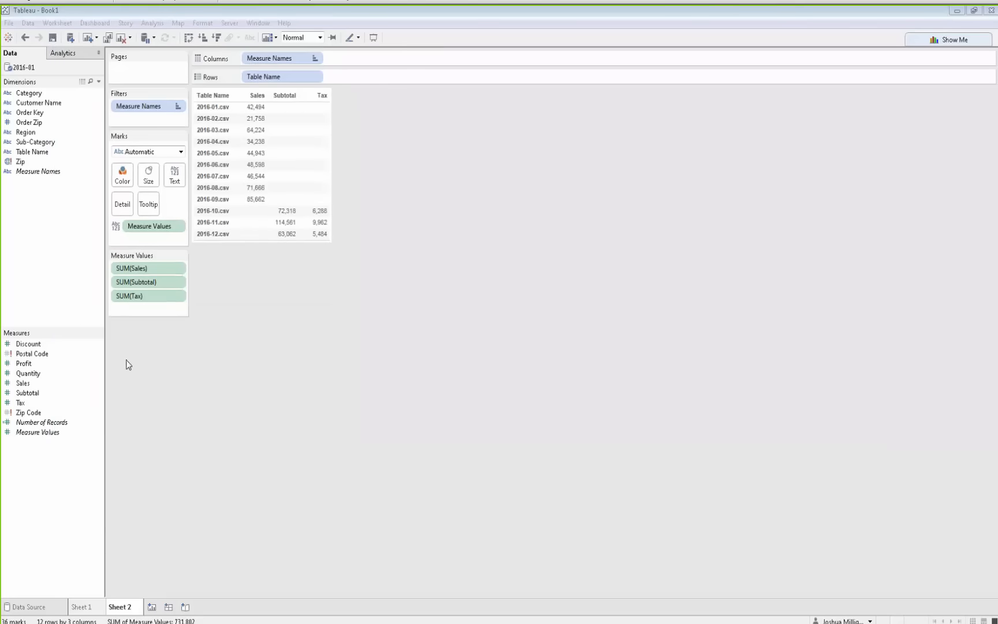
Select the Sales, Subtotal and Tax measures and merge them into one combined field
{"action": "left_click", "coordinate": [24, 382]}
{"action": "left_click", "coordinate": [32, 393], "text": "ctrl"}
{"action": "left_click", "coordinate": [37, 403], "text": "ctrl"}
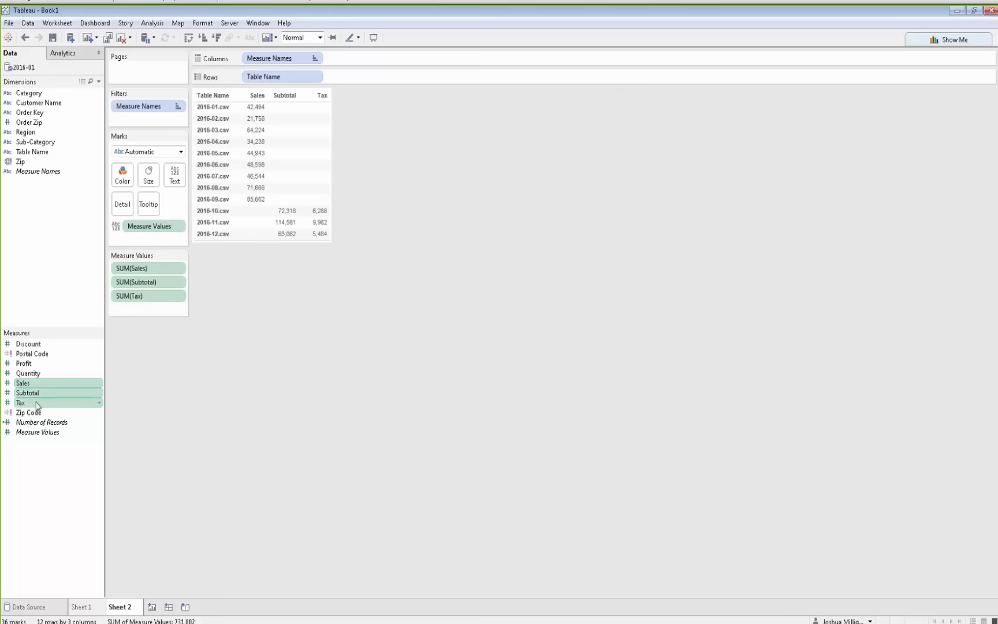
{"action": "right_click", "coordinate": [101, 404]}
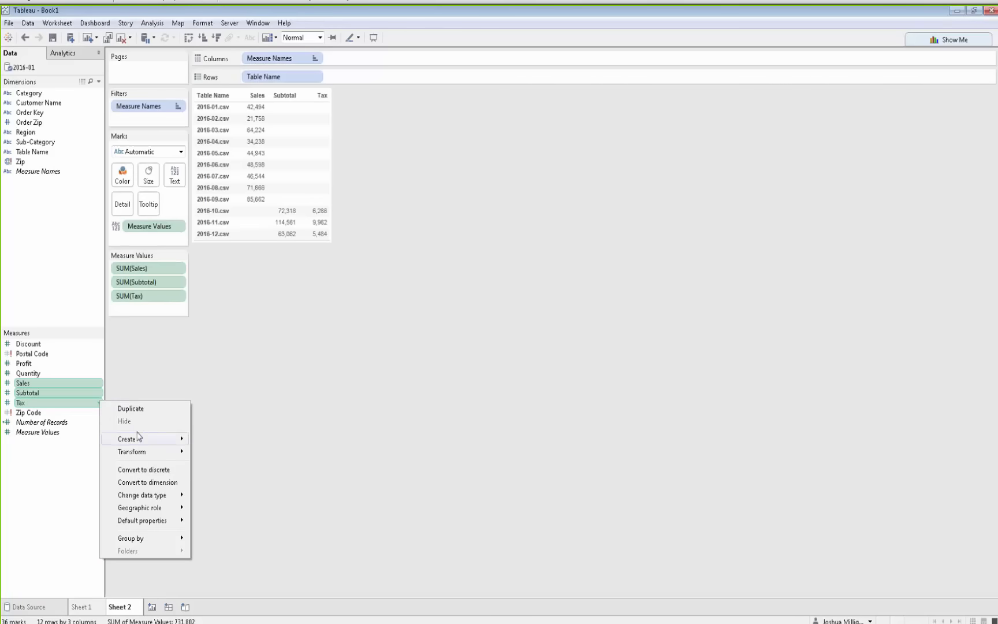
{"action": "mouse_move", "coordinate": [167, 452]}
{"action": "left_click", "coordinate": [246, 466]}
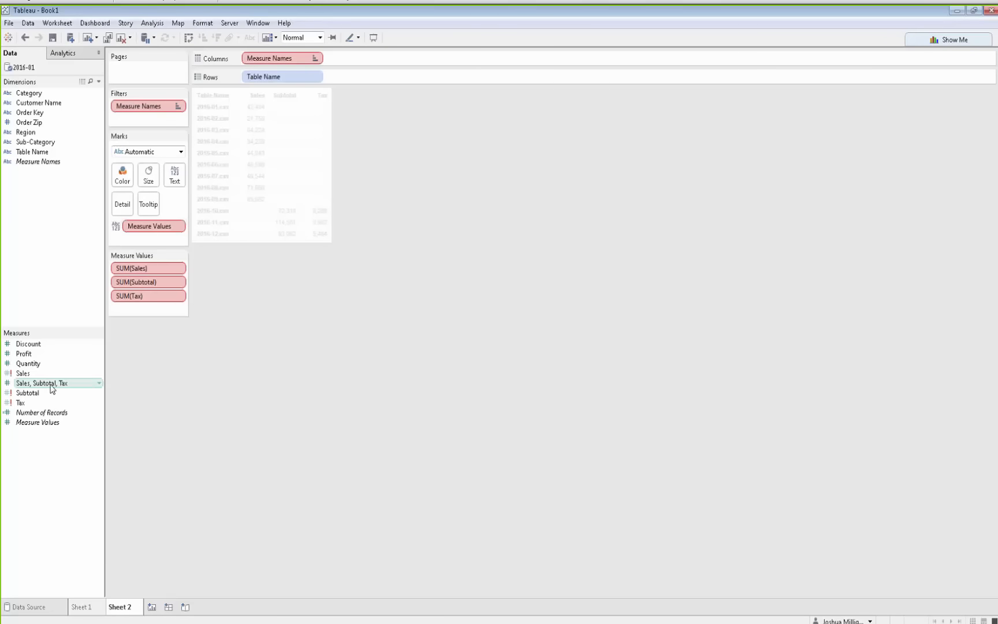
Show the merged Sales, Subtotal, Tax field as text in place of Measure Values and remove Measure Names from Columns
{"action": "left_click_drag", "start_coordinate": [40, 390], "coordinate": [154, 230]}
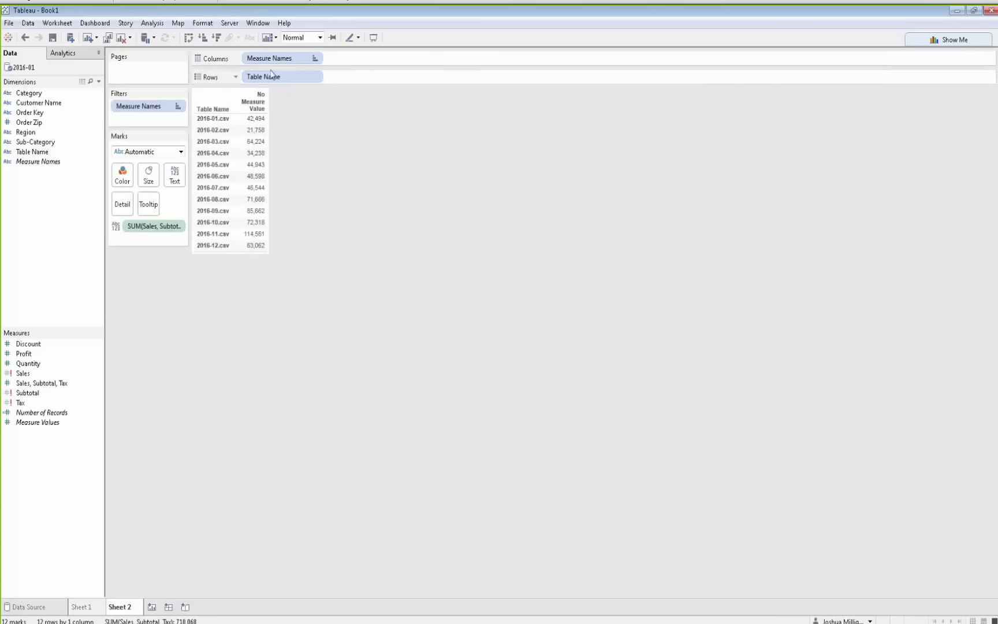
{"action": "left_click_drag", "start_coordinate": [272, 59], "coordinate": [299, 116]}
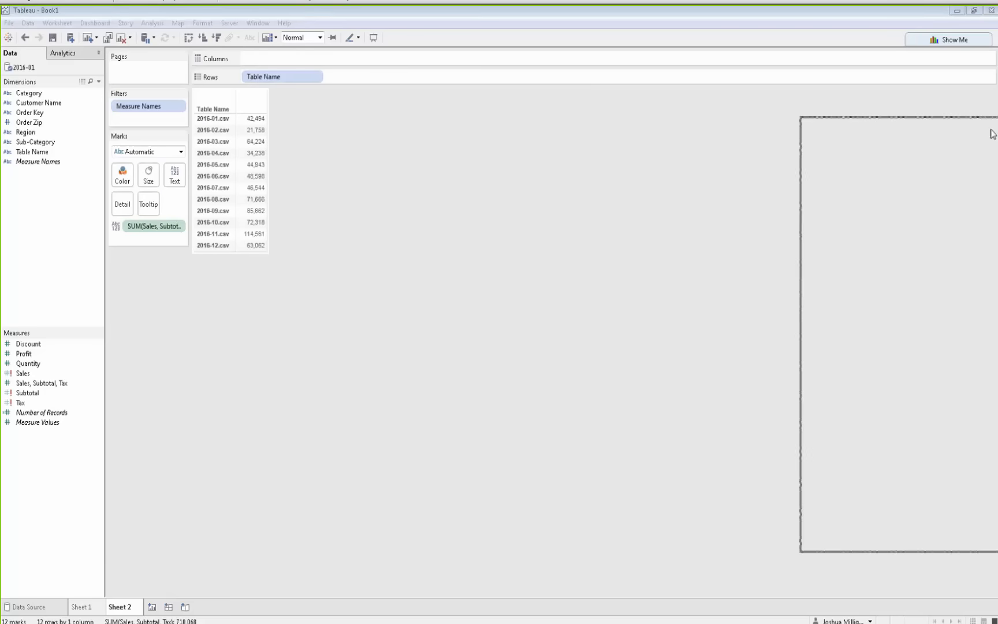
Highlight the first Sales values and the first Subtotal values in the snipped table image
{"action": "left_click_drag", "start_coordinate": [992, 132], "coordinate": [501, 35]}
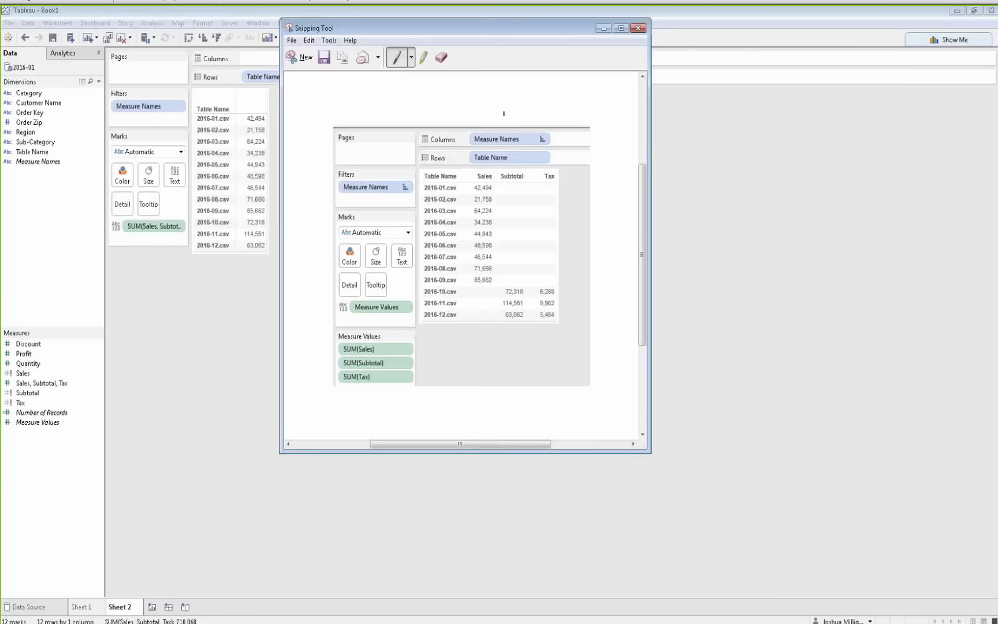
{"action": "left_click_drag", "start_coordinate": [643, 168], "coordinate": [643, 202]}
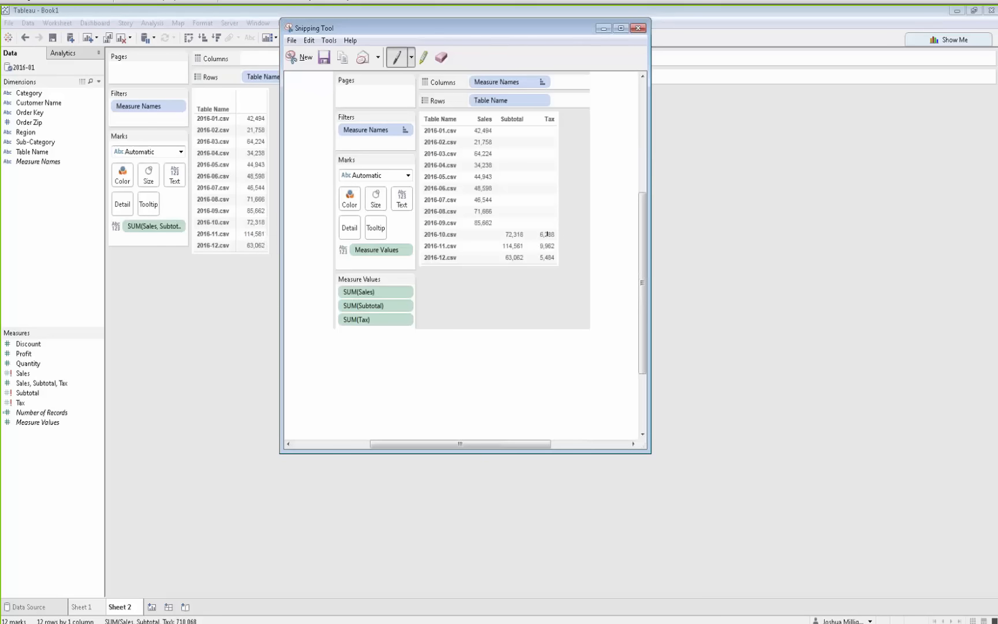
{"action": "left_click", "coordinate": [424, 57]}
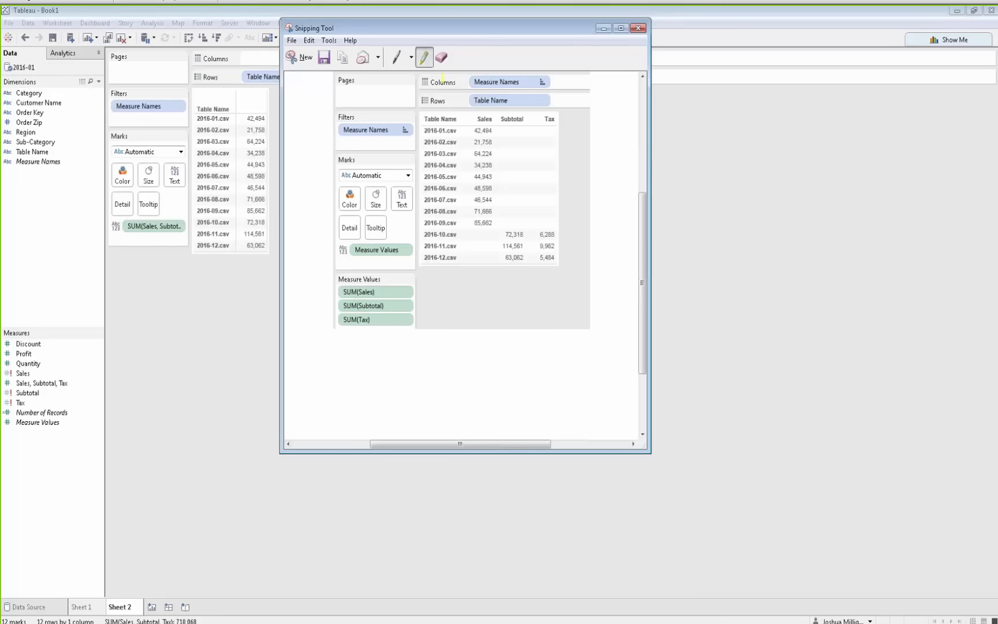
{"action": "left_click_drag", "start_coordinate": [504, 234], "coordinate": [527, 229]}
{"action": "left_click_drag", "start_coordinate": [504, 246], "coordinate": [524, 246]}
{"action": "mouse_move", "coordinate": [475, 130]}
{"action": "left_mouse_down"}
{"action": "mouse_move", "coordinate": [494, 131]}
{"action": "mouse_move", "coordinate": [494, 142]}
{"action": "left_mouse_up"}
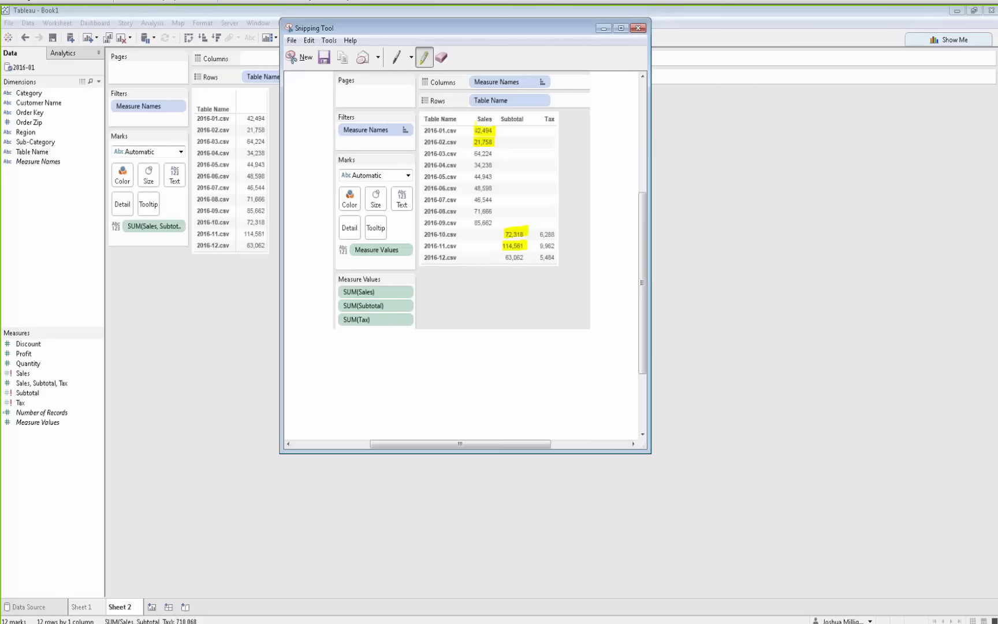
Highlight the whole 2016-01 row and the Subtotal and Tax values of 2016-10 and 2016-11 in the snipped image
{"action": "left_click_drag", "start_coordinate": [474, 129], "coordinate": [552, 129]}
{"action": "left_click_drag", "start_coordinate": [474, 231], "coordinate": [552, 232]}
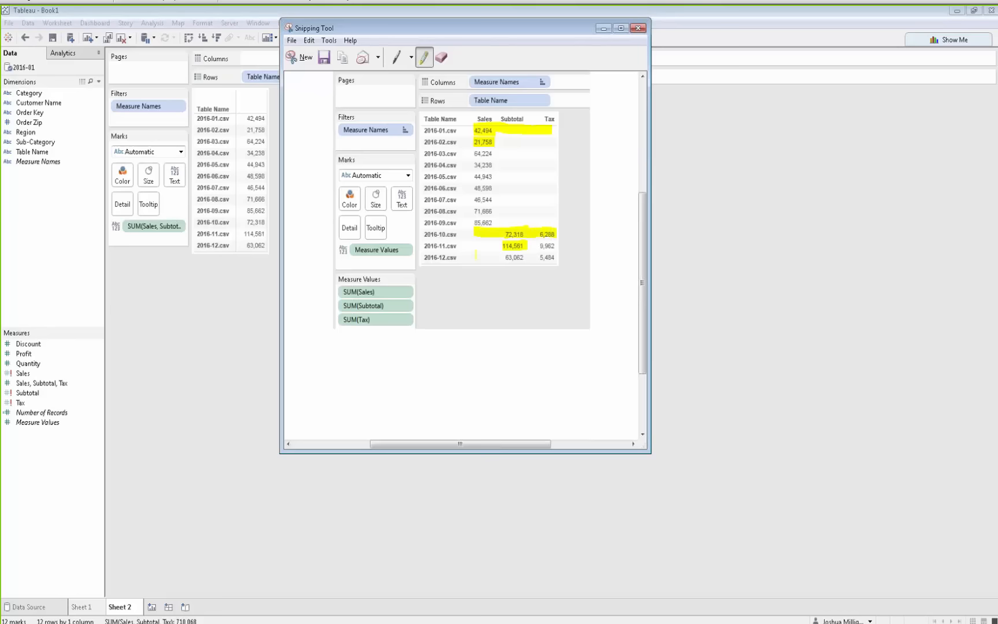
{"action": "left_click_drag", "start_coordinate": [478, 243], "coordinate": [505, 243]}
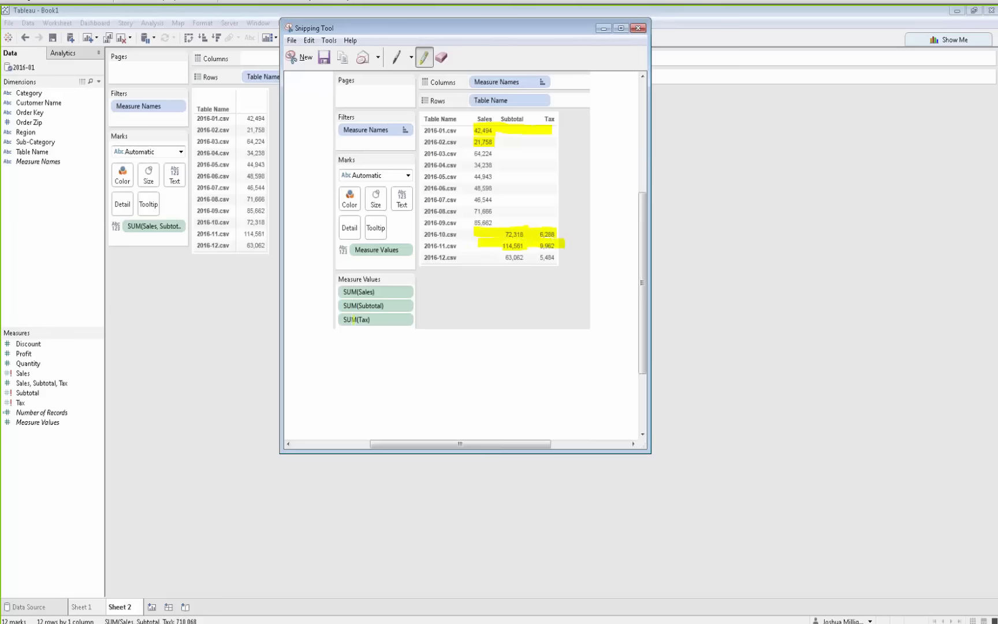
Return to the worksheet and undo the merge so Sales, Subtotal and Tax show as separate columns again
{"action": "left_click", "coordinate": [207, 343]}
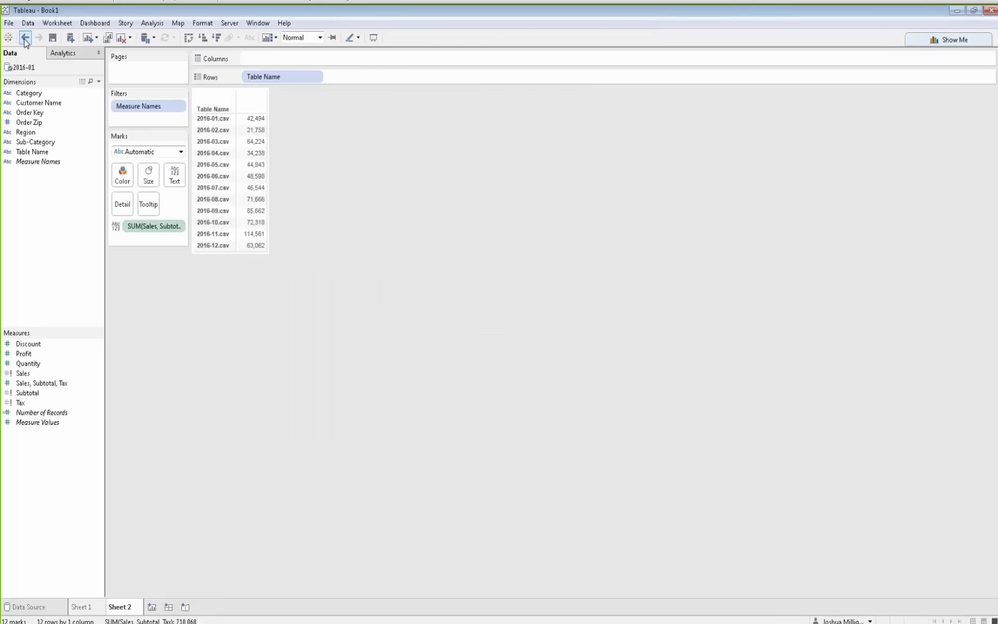
{"action": "left_click", "coordinate": [24, 38]}
{"action": "left_click", "coordinate": [25, 38]}
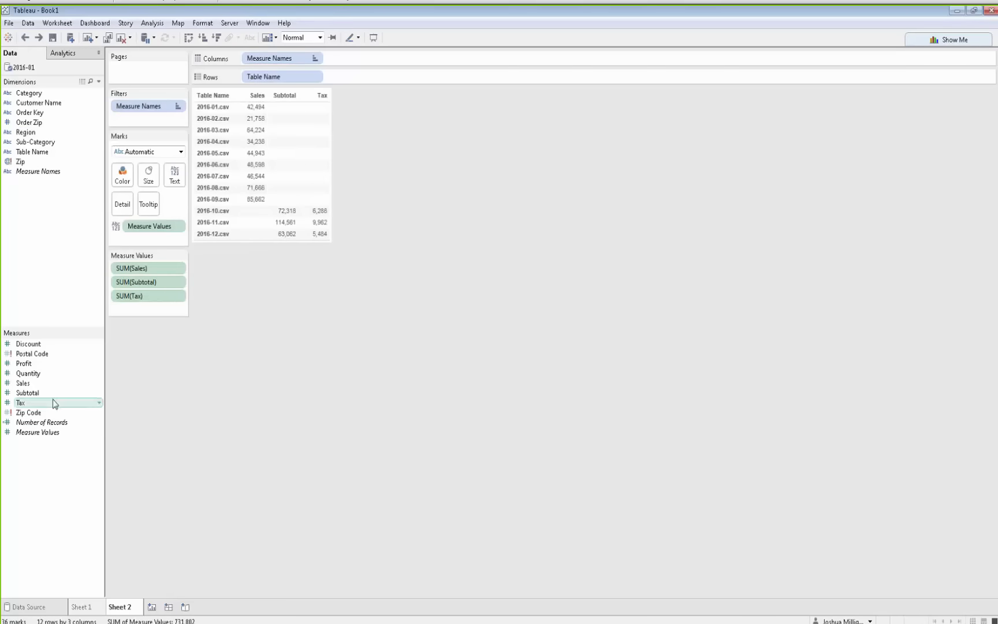
Create a new calculated field named Sales Total
{"action": "right_click", "coordinate": [45, 301]}
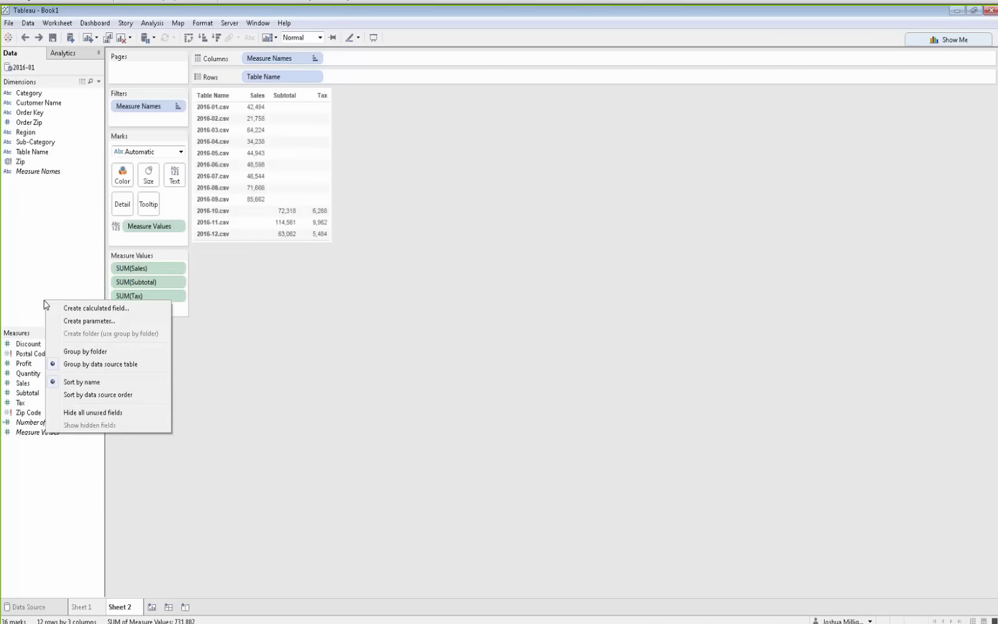
{"action": "left_click", "coordinate": [84, 307]}
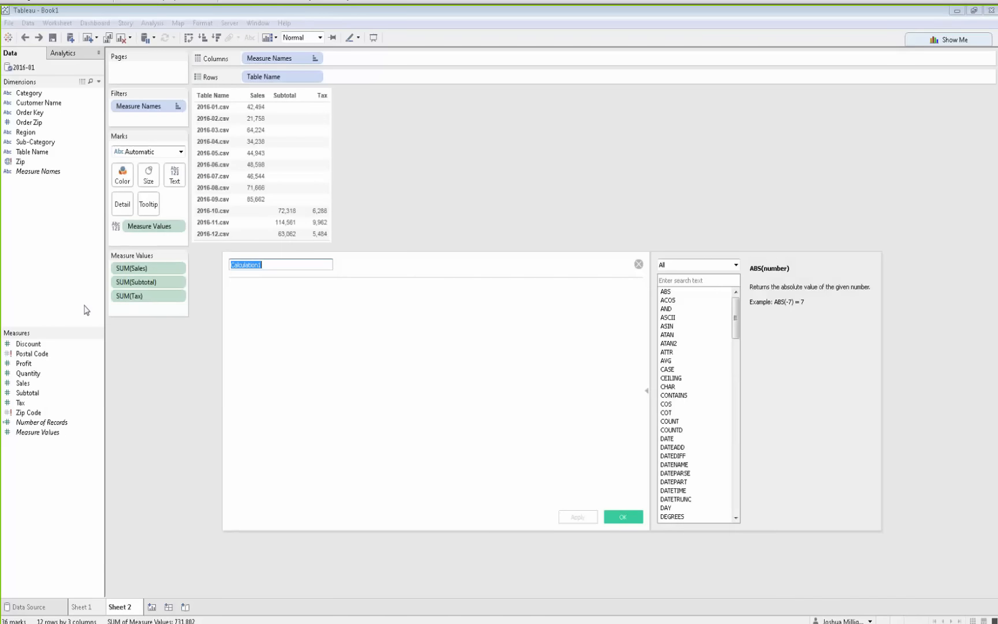
{"action": "type", "text": "Sales Total"}
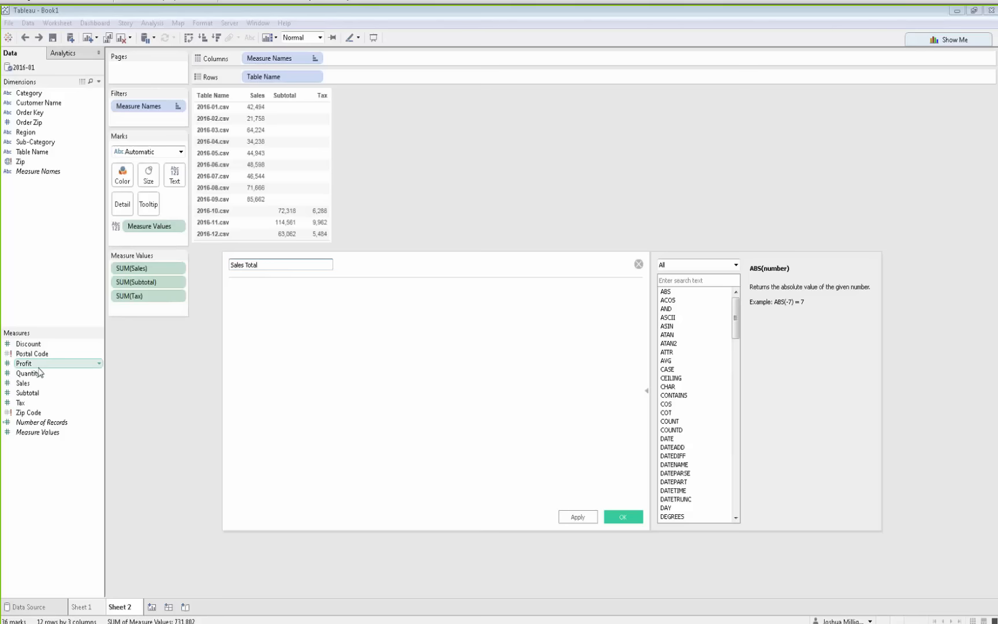
Build the formula [Sales] + [Subtotal] + [Tax] from the three measures and apply it
{"action": "left_click_drag", "start_coordinate": [36, 384], "coordinate": [332, 388]}
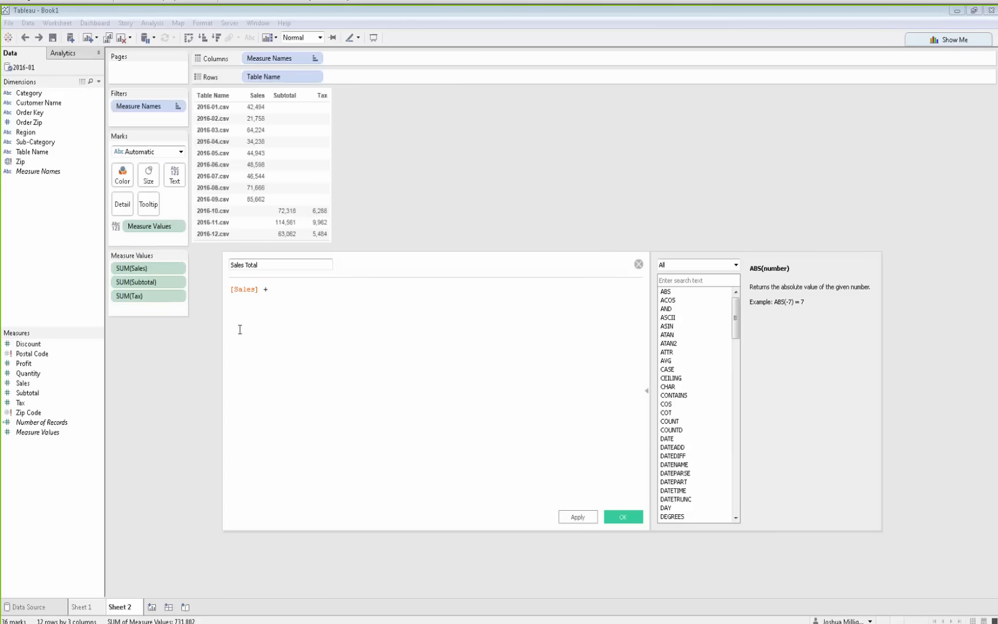
{"action": "left_click_drag", "start_coordinate": [40, 395], "coordinate": [504, 441]}
{"action": "left_click_drag", "start_coordinate": [22, 403], "coordinate": [452, 335]}
{"action": "left_click", "coordinate": [588, 518]}
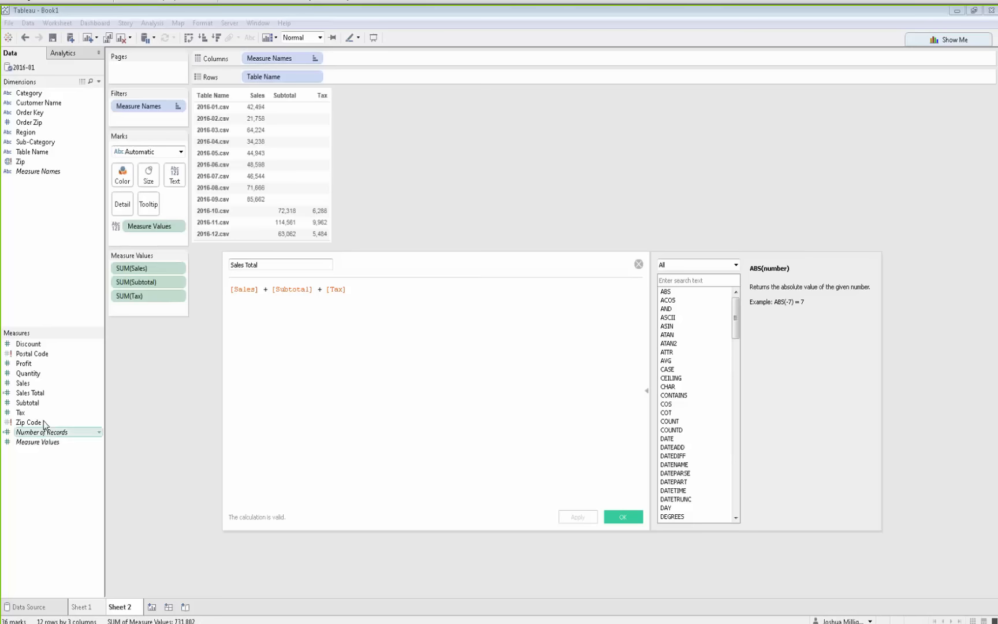
Add Sales Total to the Measure Values shelf and move the calculation editor below the table
{"action": "left_click_drag", "start_coordinate": [35, 396], "coordinate": [146, 311]}
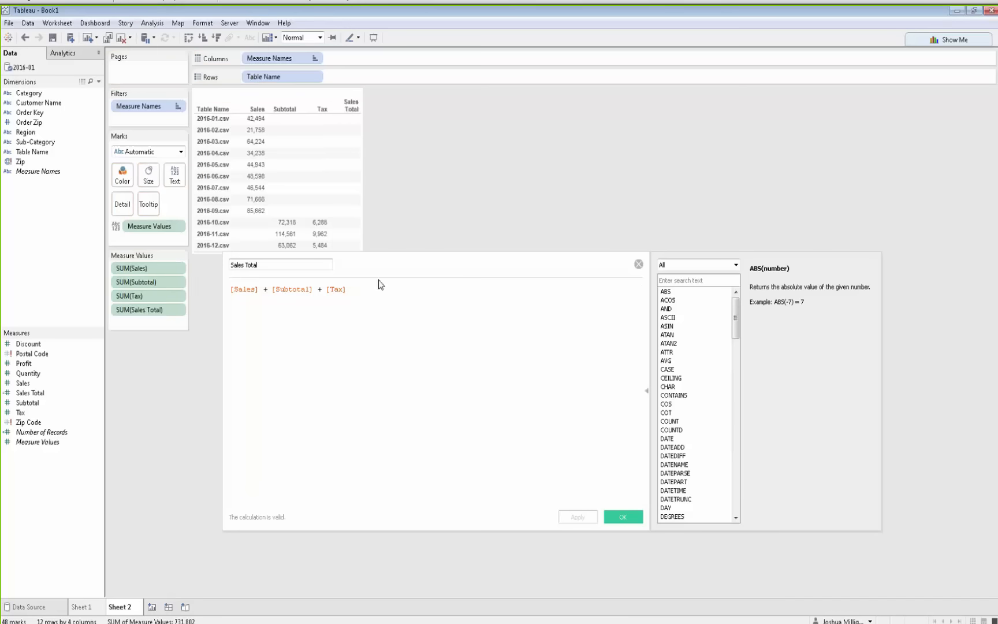
{"action": "left_click_drag", "start_coordinate": [380, 271], "coordinate": [477, 302]}
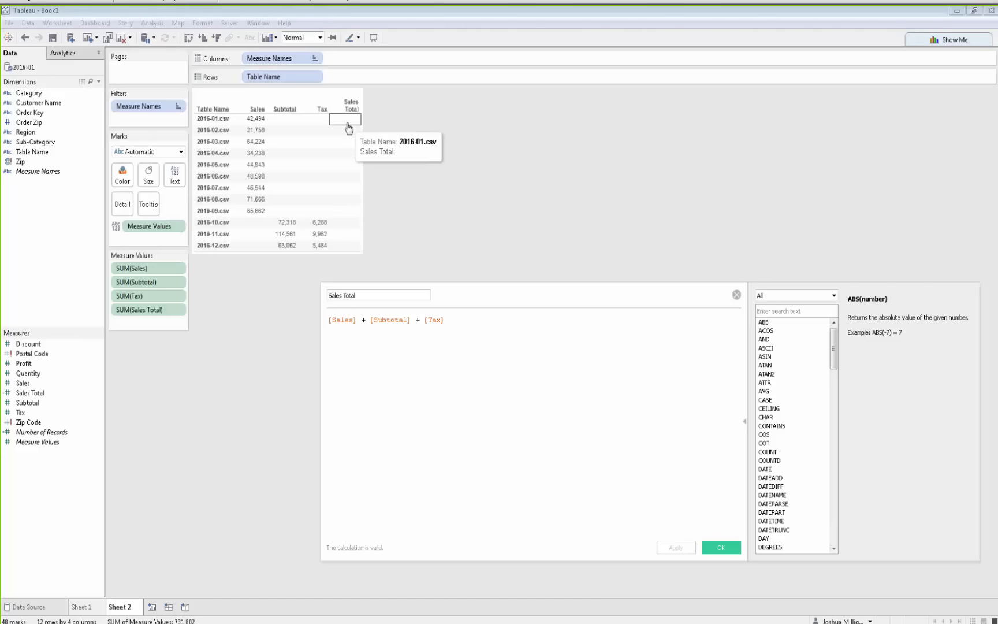
{"action": "double_click", "coordinate": [338, 321]}
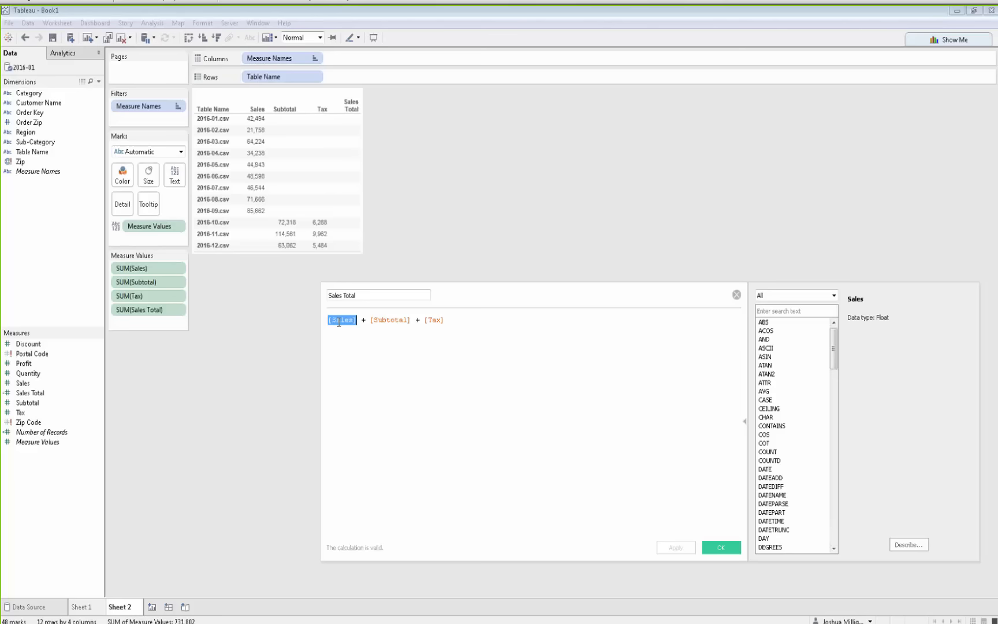
{"action": "double_click", "coordinate": [400, 321]}
{"action": "double_click", "coordinate": [432, 321]}
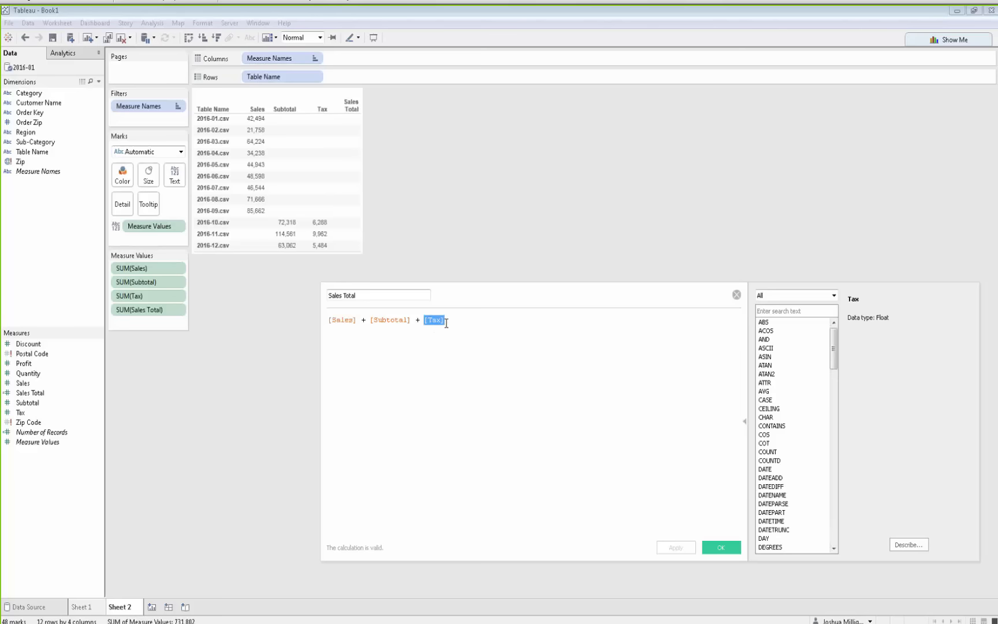
{"action": "left_click", "coordinate": [448, 322]}
{"action": "mouse_move", "coordinate": [254, 120]}
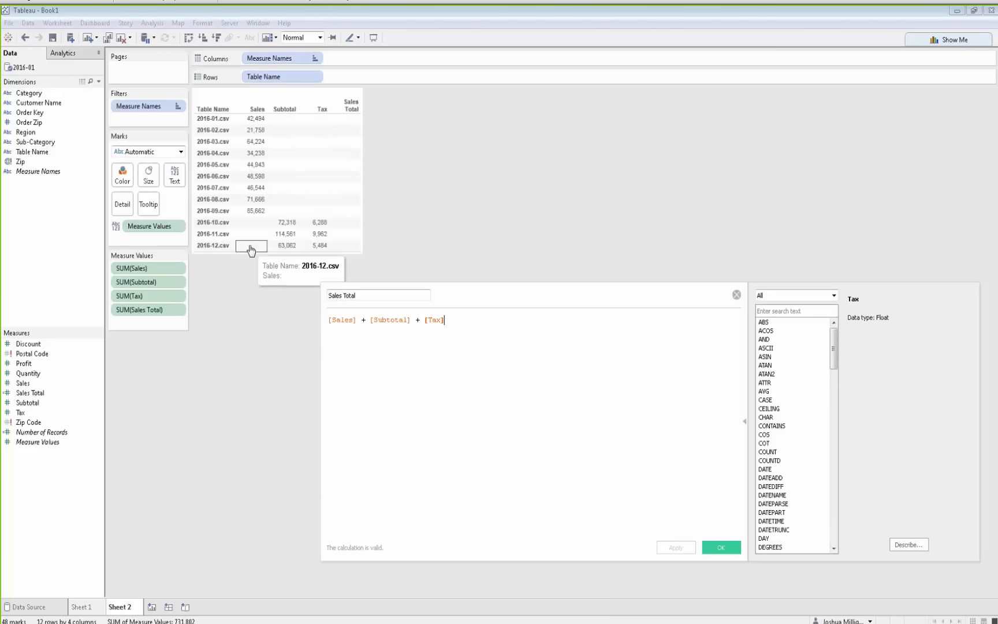
Wrap [Sales] in the ZN function within the Sales Total formula
{"action": "left_click", "coordinate": [329, 321]}
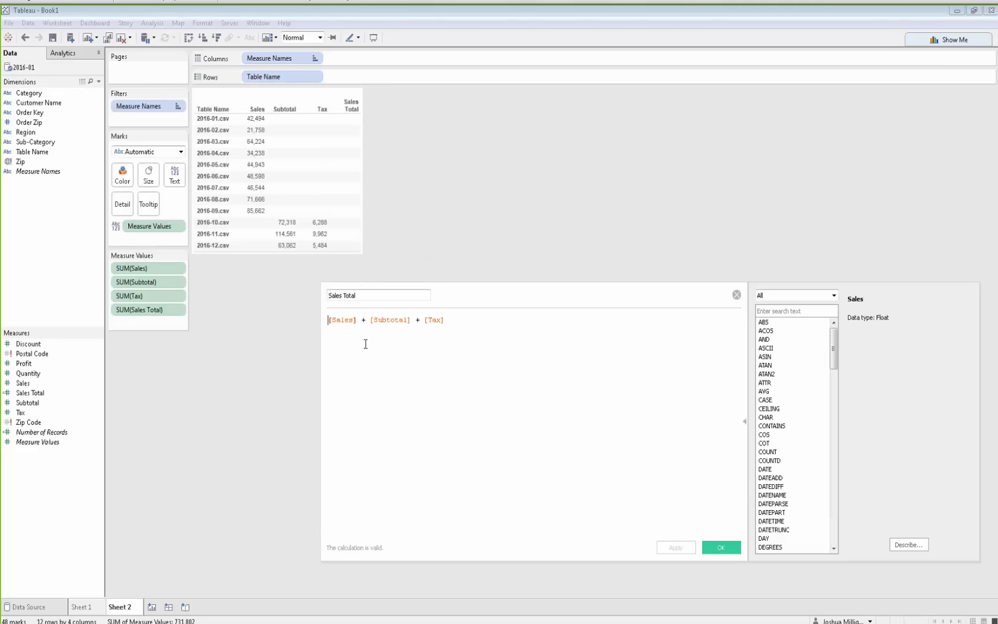
{"action": "type", "text": "ZN("}
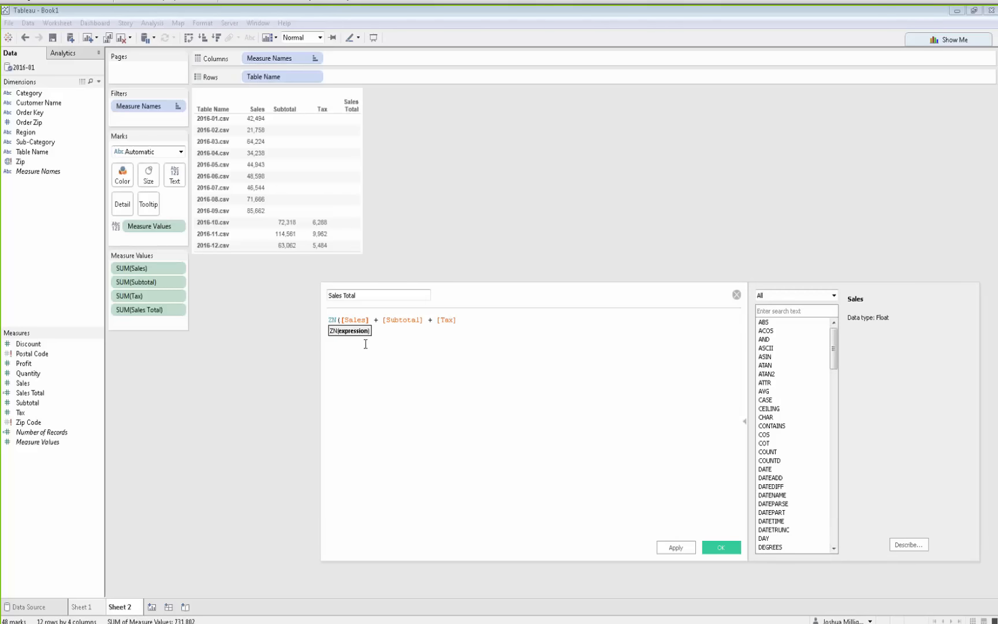
{"action": "key", "text": "Right"}
{"action": "key", "text": "Right"}
{"action": "key", "text": "Right"}
{"action": "key", "text": "Right"}
{"action": "key", "text": "Right"}
{"action": "type", "text": ")"}
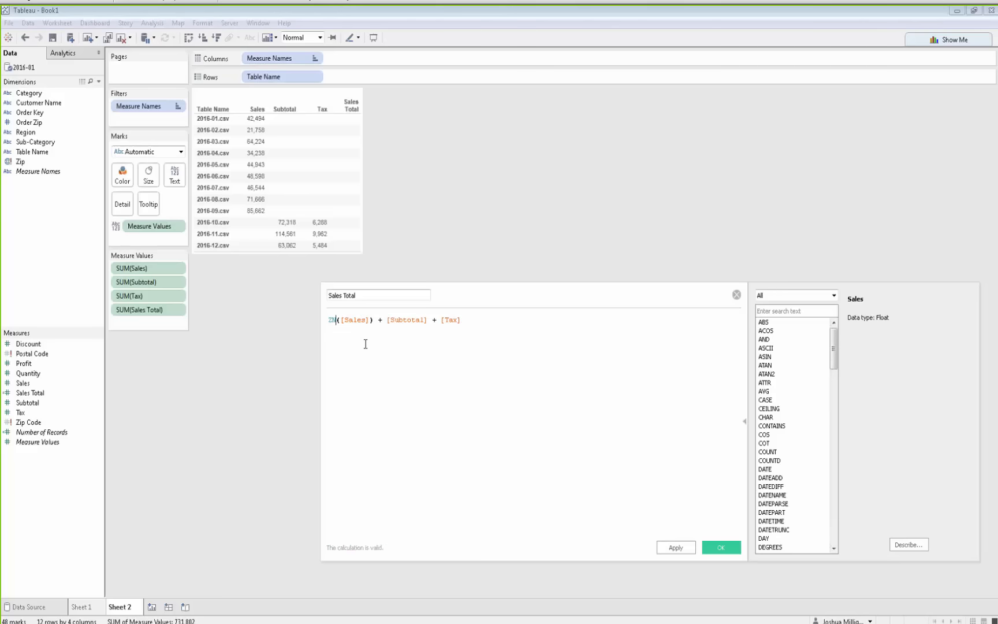
{"action": "key", "text": "Home"}
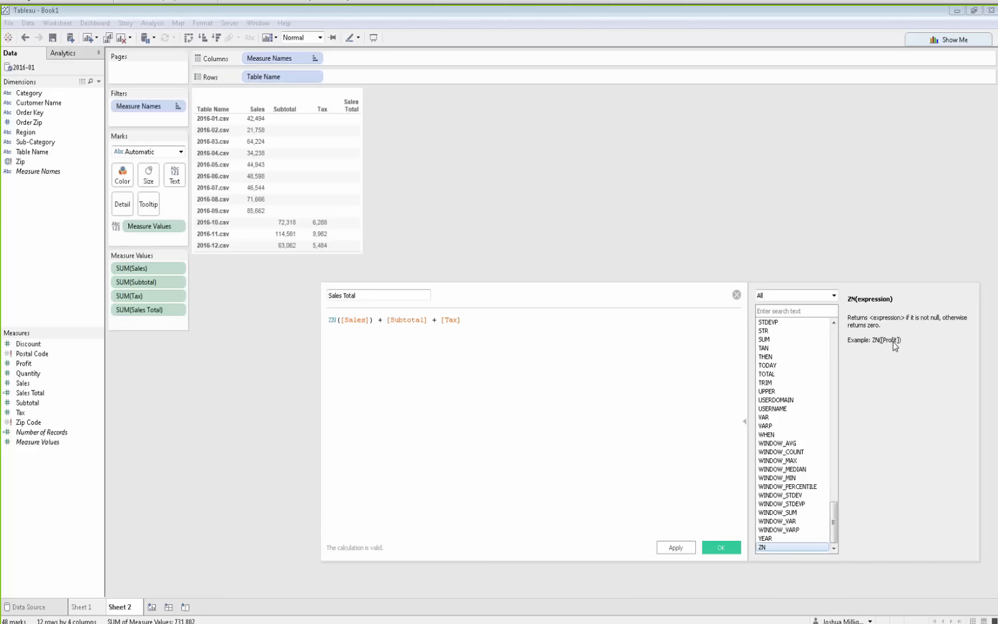
{"action": "double_click", "coordinate": [351, 320]}
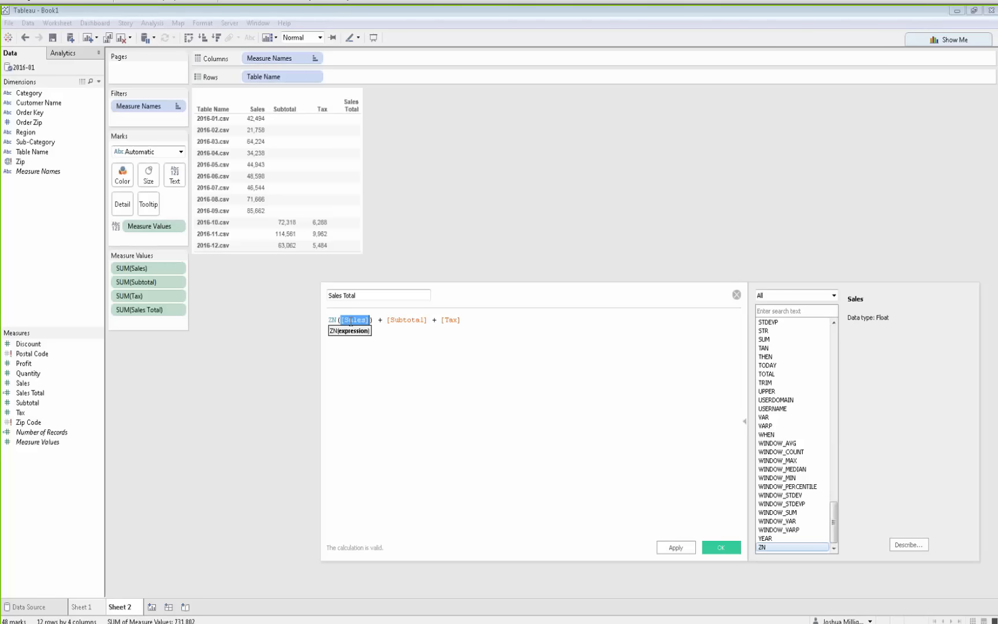
Wrap [Subtotal] and [Tax] in ZN as well, giving ZN([Sales]) + ZN([Subtotal]) + ZN([Tax]), and apply it
{"action": "left_click", "coordinate": [386, 320]}
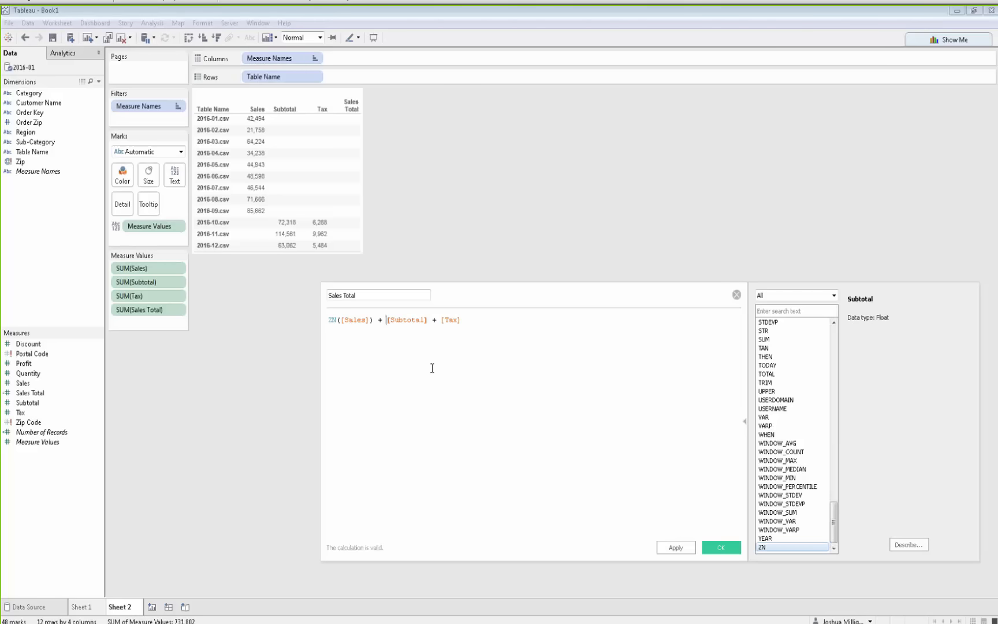
{"action": "type", "text": "ZN("}
{"action": "key", "text": "Right"}
{"action": "key", "text": "Right"}
{"action": "key", "text": "Right"}
{"action": "key", "text": "Right"}
{"action": "key", "text": "Right"}
{"action": "key", "text": "Right"}
{"action": "key", "text": "Right"}
{"action": "key", "text": "Right"}
{"action": "key", "text": "Right"}
{"action": "key", "text": "Right"}
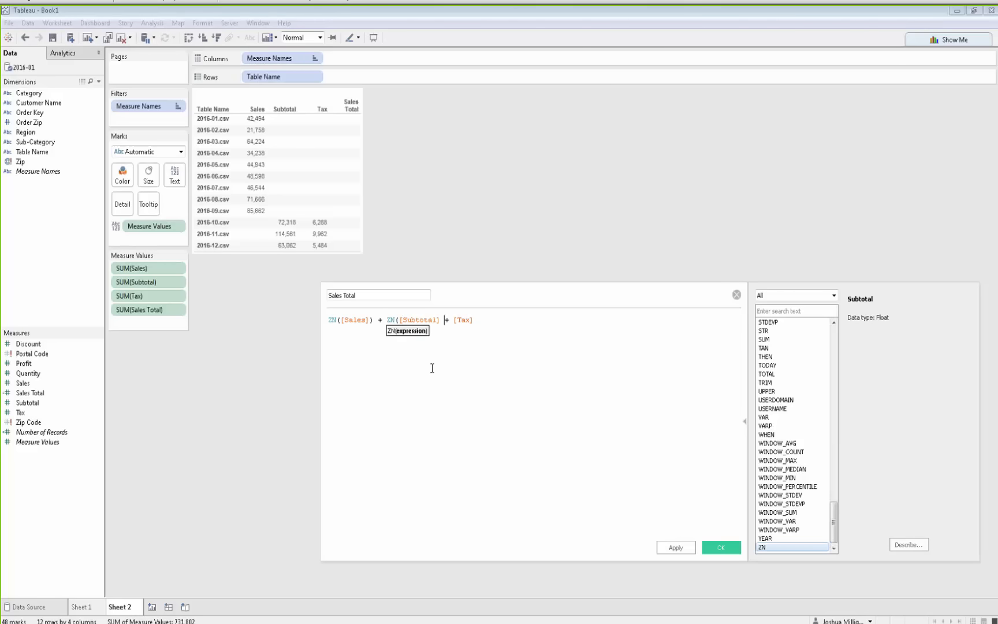
{"action": "type", "text": ")"}
{"action": "key", "text": "Right"}
{"action": "key", "text": "Right"}
{"action": "key", "text": "Right"}
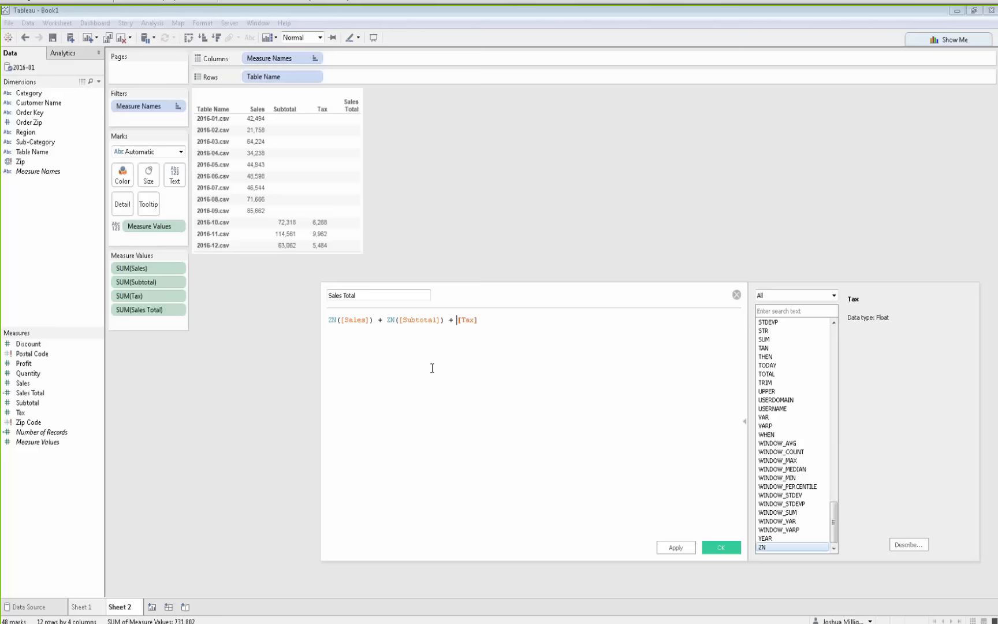
{"action": "type", "text": "ZN("}
{"action": "type", "text": ")"}
{"action": "left_click", "coordinate": [671, 551]}
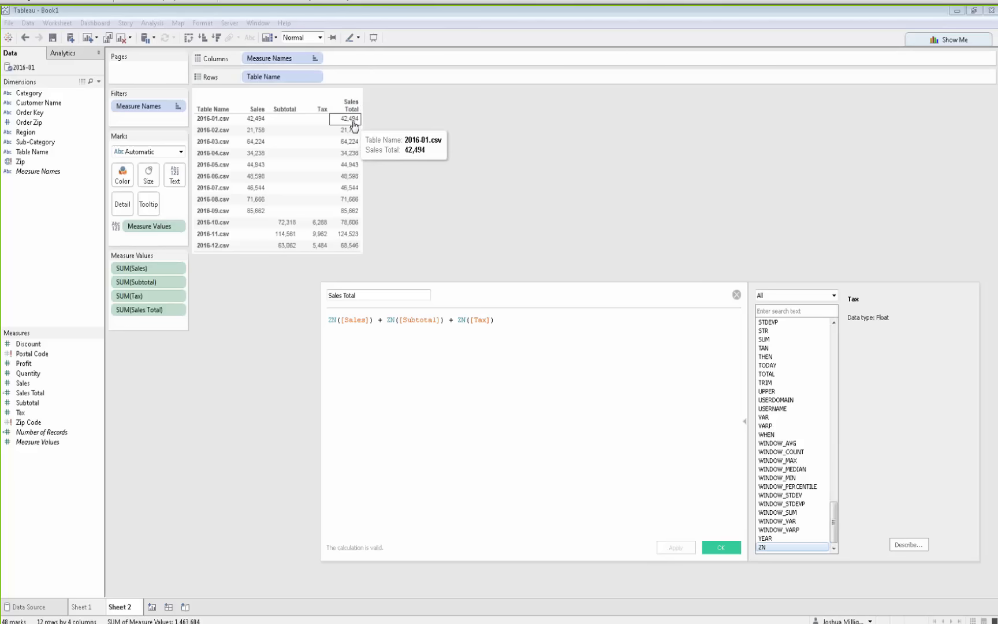
Compare the 2016-10 row's Subtotal and Sales Total values, then close the calculation editor
{"action": "mouse_move", "coordinate": [352, 133]}
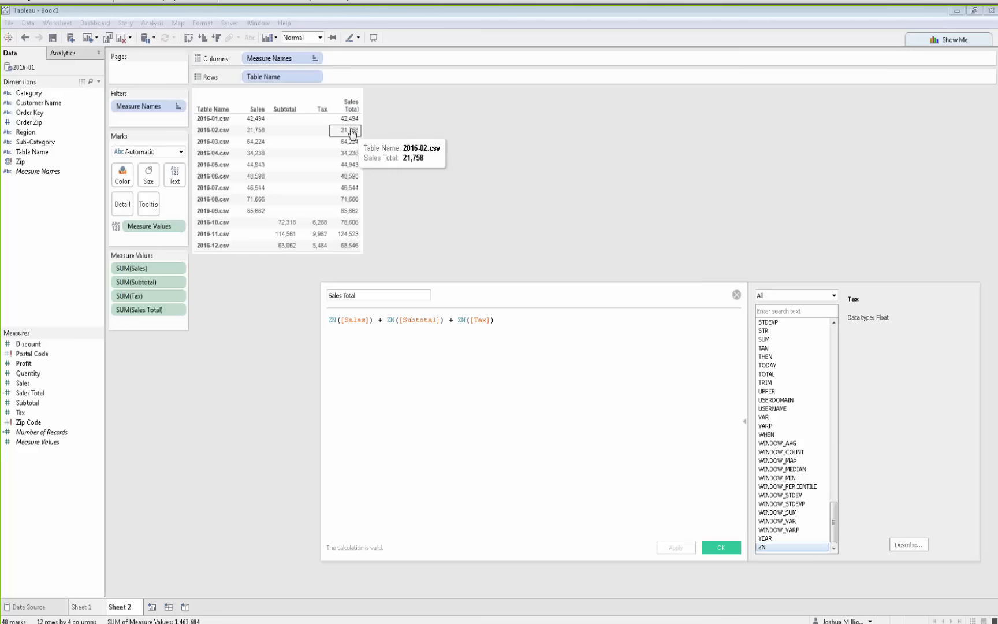
{"action": "left_click", "coordinate": [349, 223]}
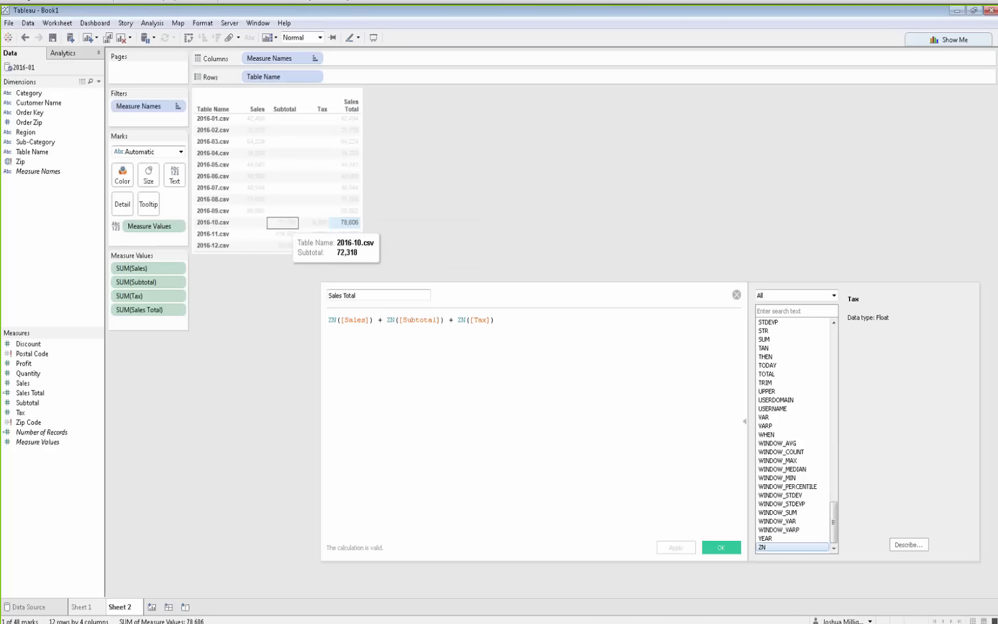
{"action": "left_click", "coordinate": [282, 226]}
{"action": "left_click", "coordinate": [283, 225]}
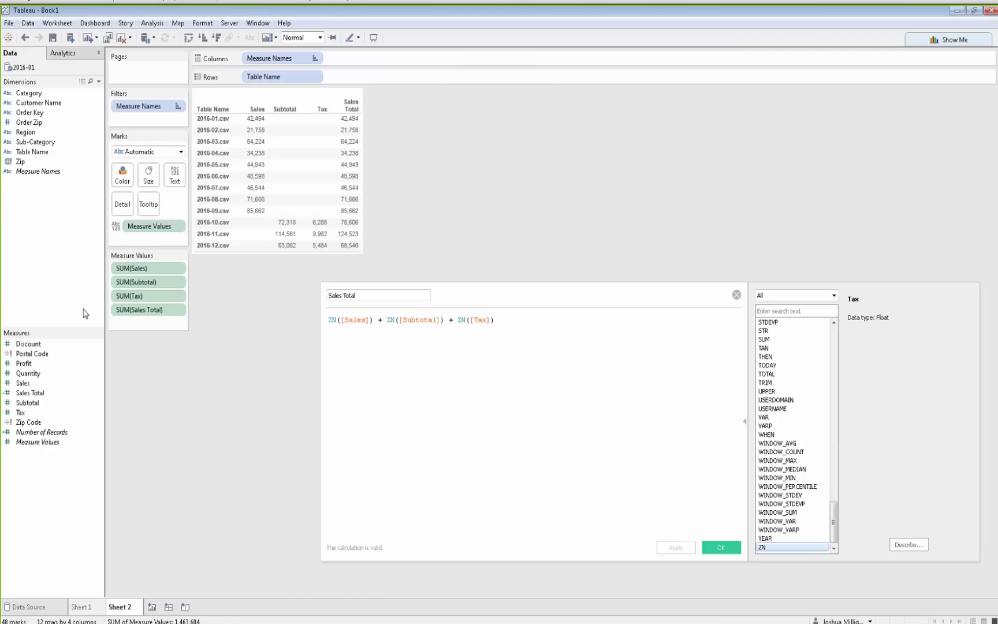
{"action": "left_click", "coordinate": [734, 297]}
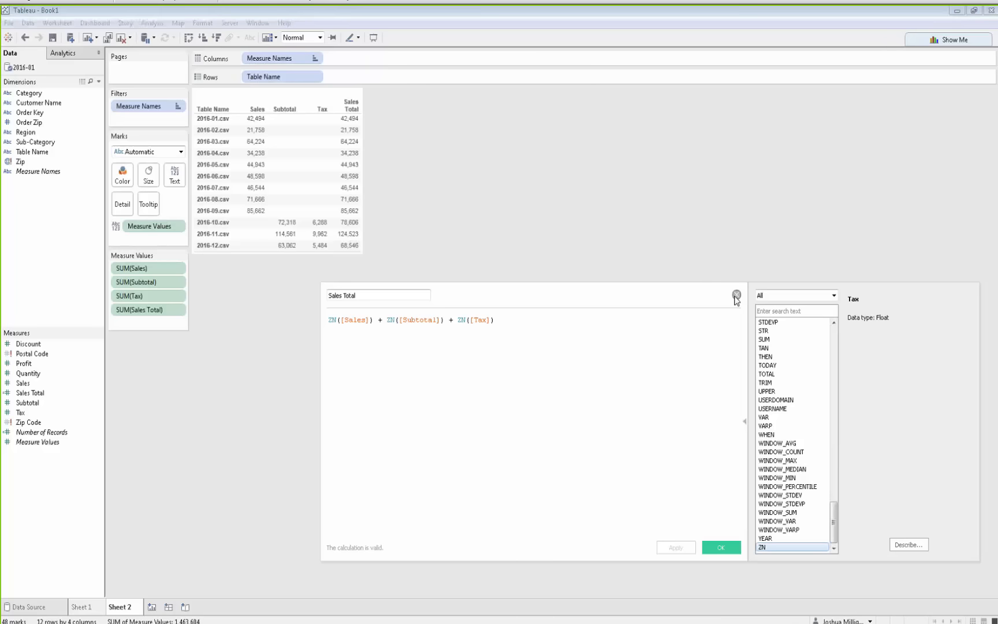
{"action": "left_click", "coordinate": [736, 295]}
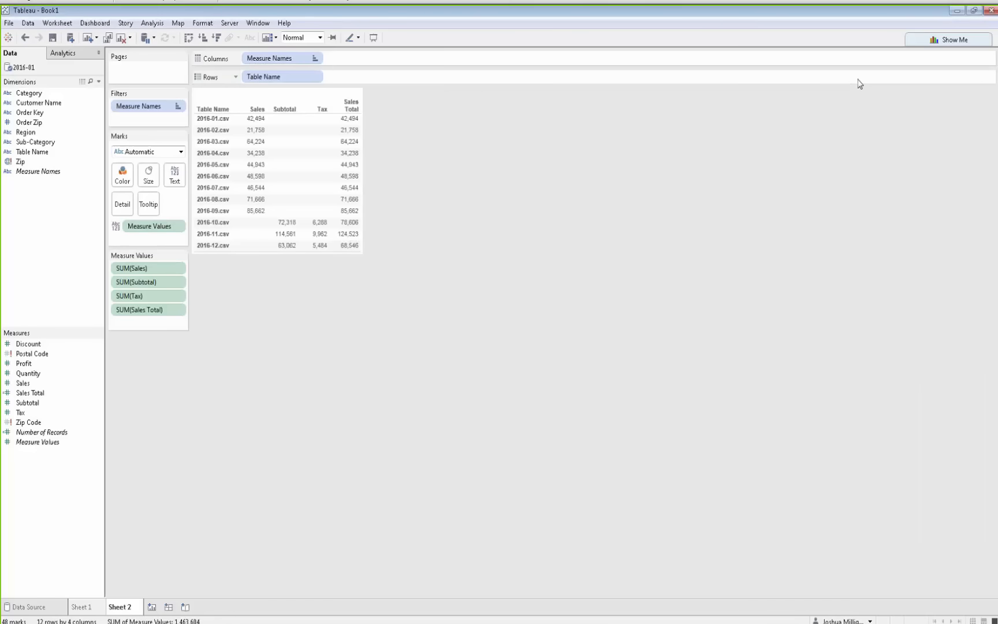
Switch to File Explorer, go up to the 2016 Unions folder and select Superstore - 2 Unions.xlsx
{"action": "left_click", "coordinate": [992, 11]}
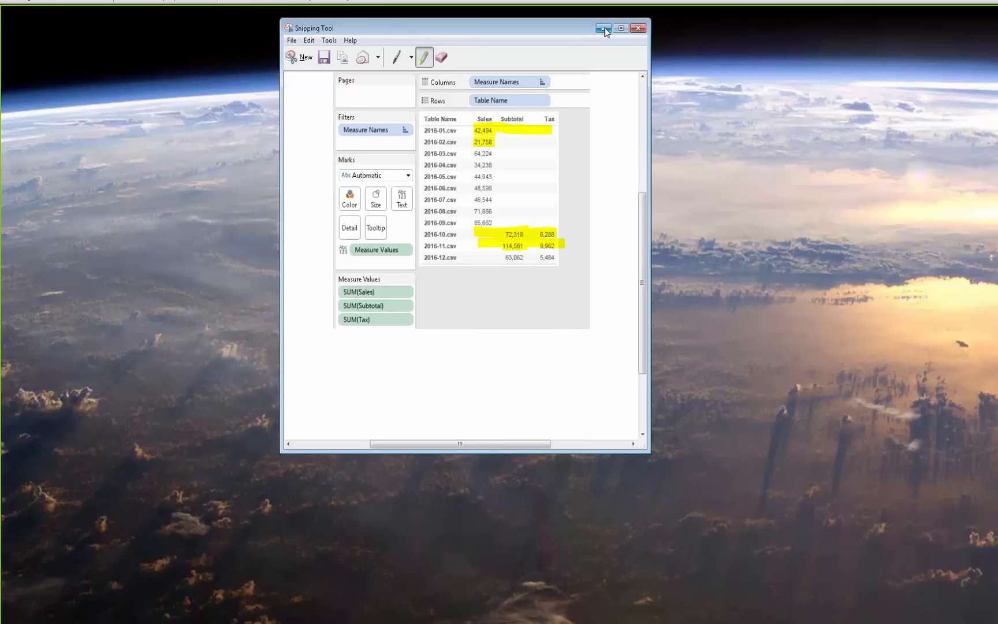
{"action": "left_click", "coordinate": [603, 28]}
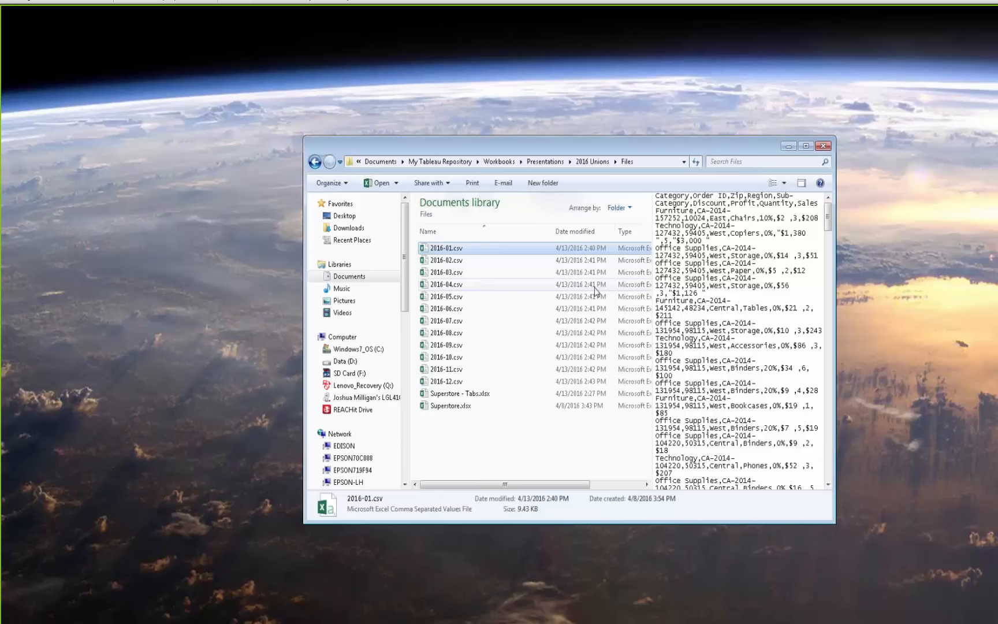
{"action": "left_click", "coordinate": [592, 162]}
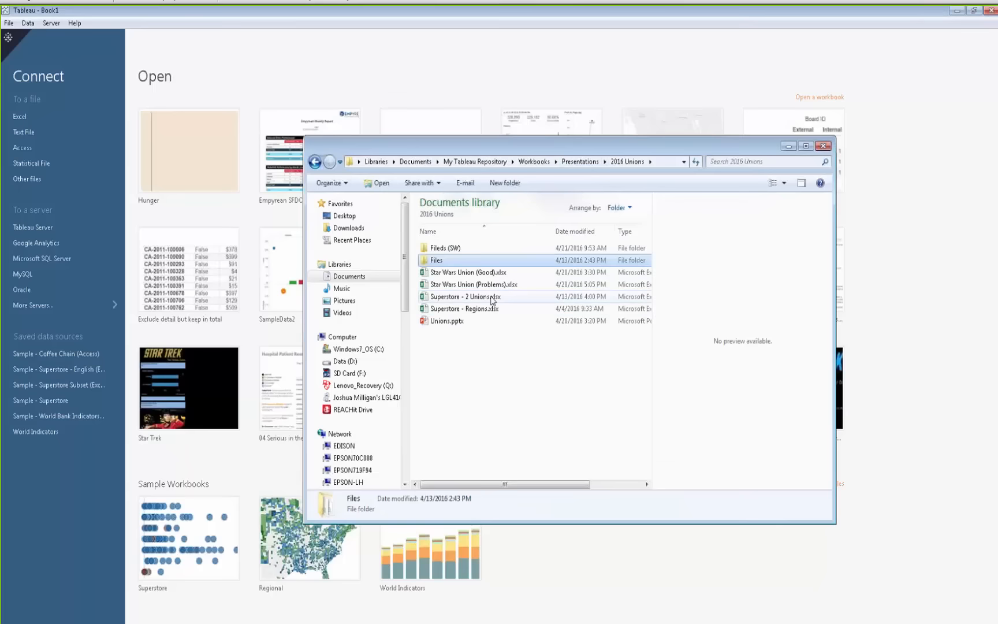
{"action": "left_click", "coordinate": [492, 299]}
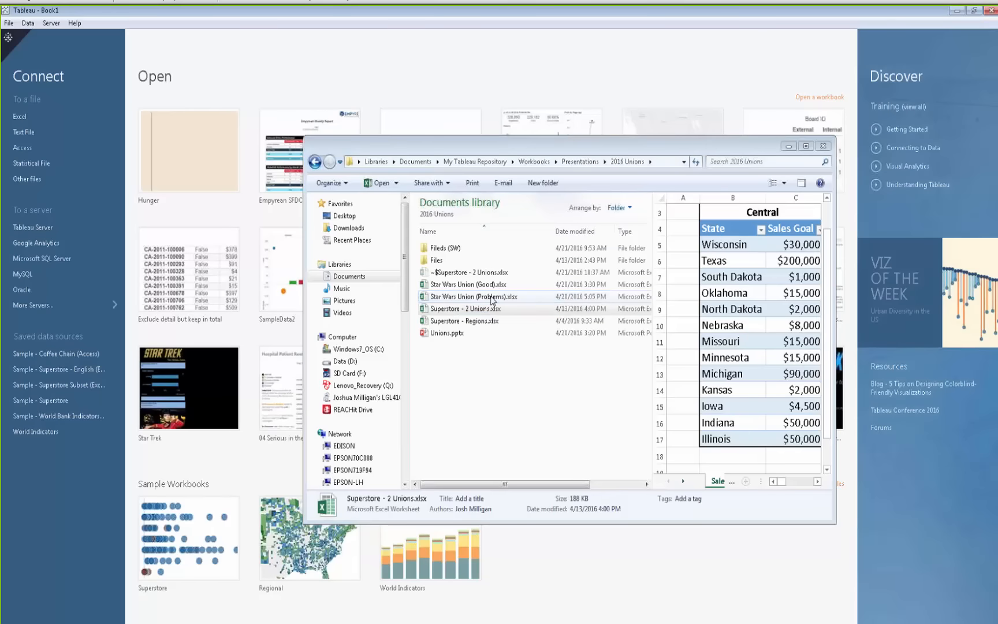
Switch to the Superstore - 2 Unions workbook in Excel and select the Central sales goal table
{"action": "left_click", "coordinate": [789, 146]}
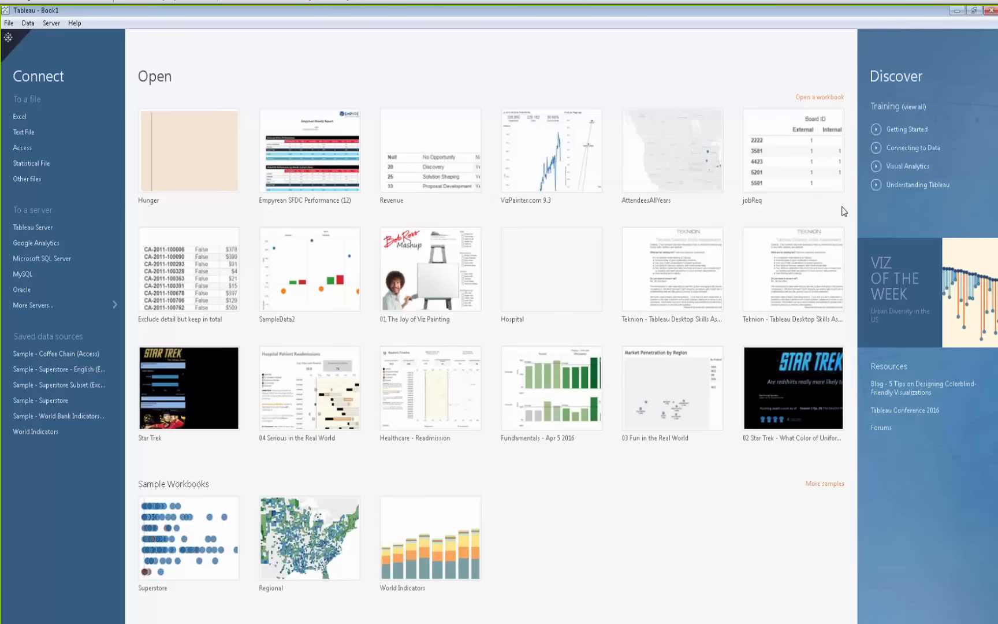
{"action": "left_click", "coordinate": [246, 7]}
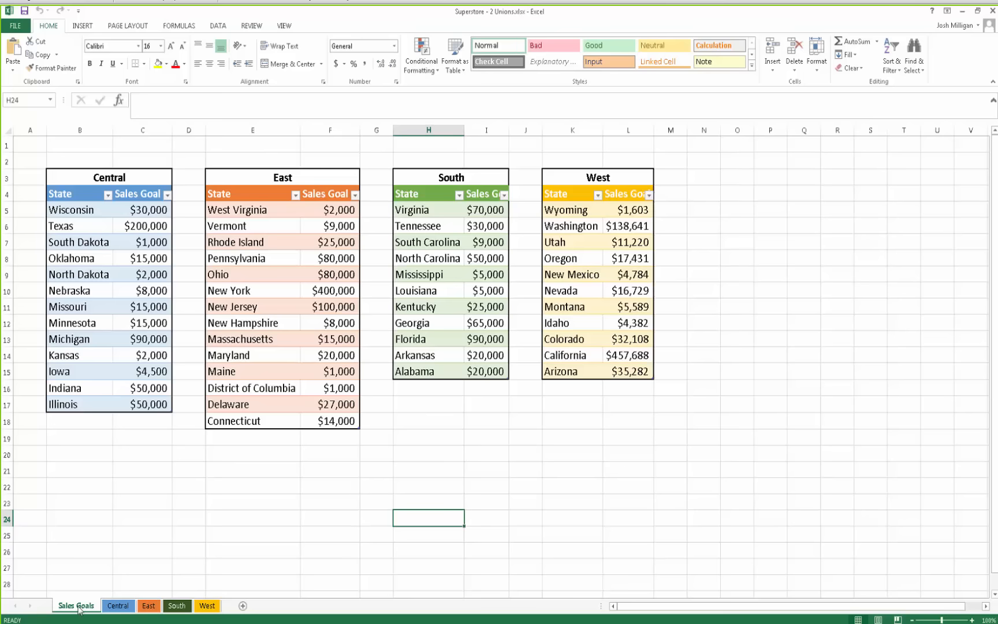
{"action": "left_click_drag", "start_coordinate": [50, 173], "coordinate": [116, 403]}
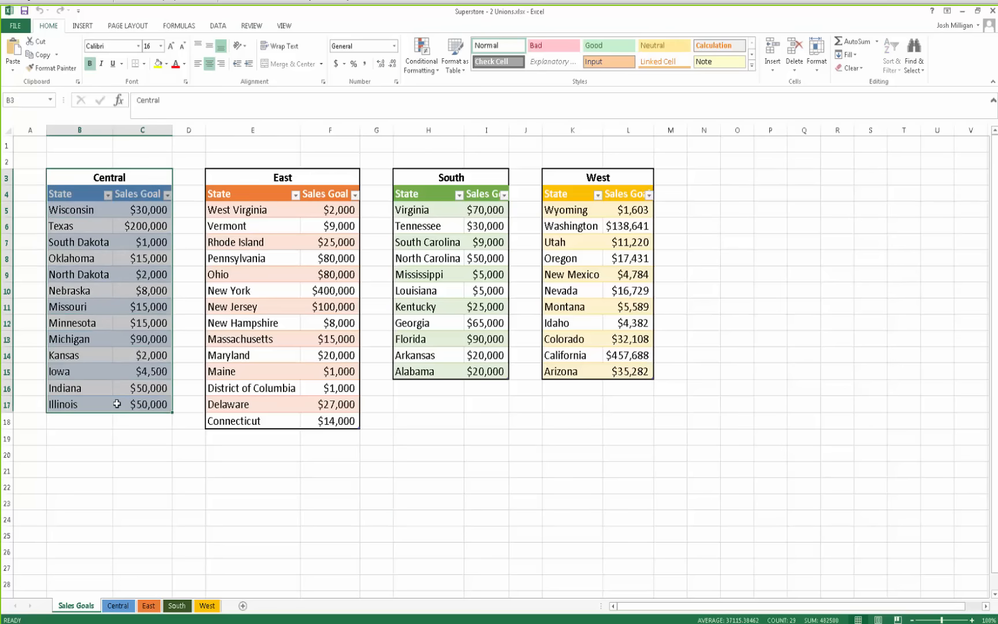
Review the Central, East and West region sheets and the Central sales goal values on the Sales Goals sheet
{"action": "left_click", "coordinate": [145, 545]}
{"action": "left_click", "coordinate": [118, 607]}
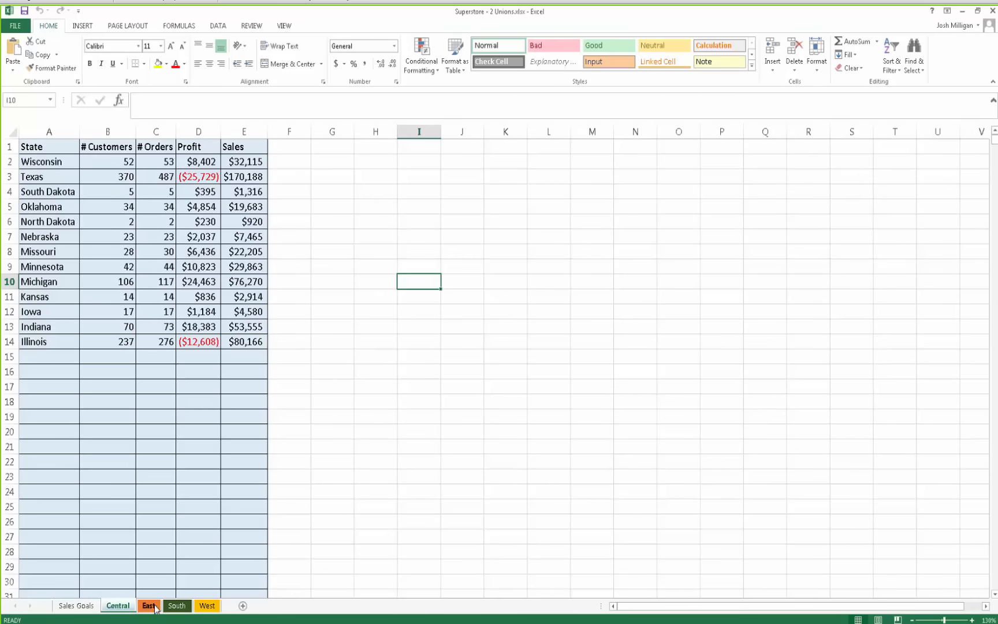
{"action": "left_click", "coordinate": [152, 606]}
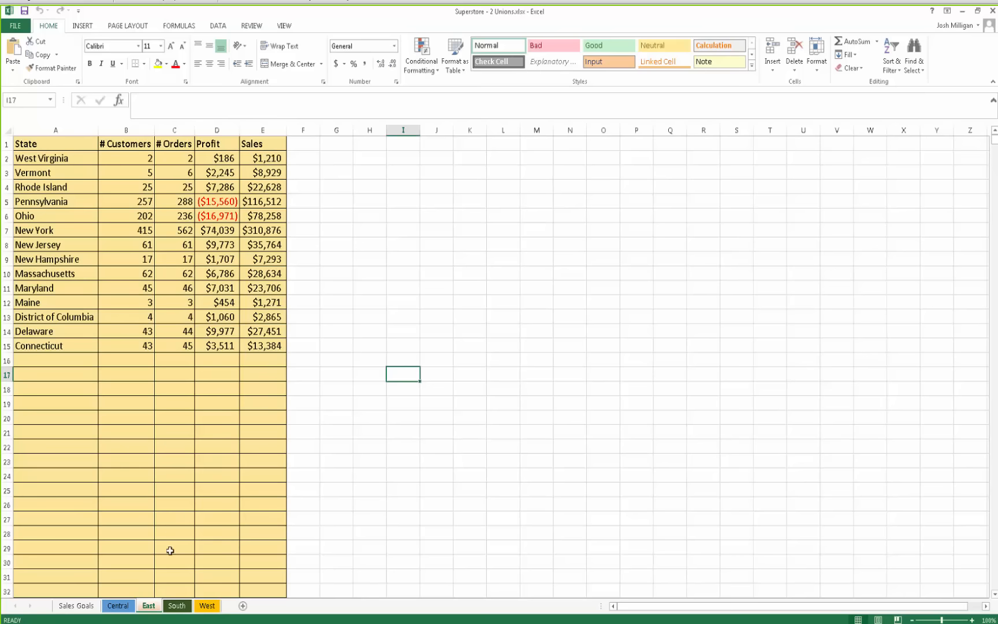
{"action": "left_click", "coordinate": [204, 609]}
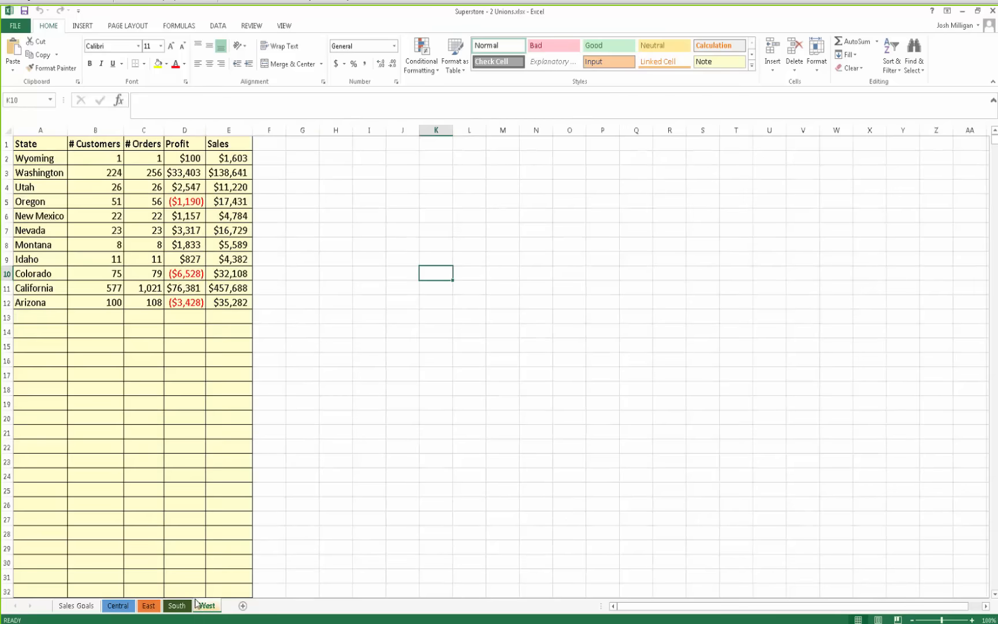
{"action": "left_click", "coordinate": [77, 606]}
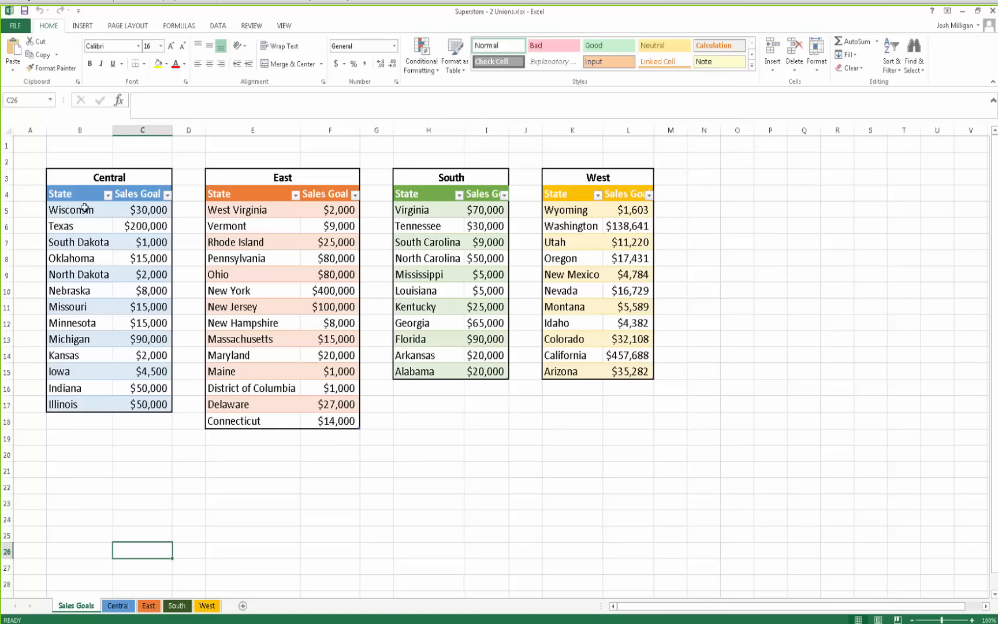
{"action": "left_click", "coordinate": [143, 210]}
{"action": "left_click_drag", "start_coordinate": [143, 212], "coordinate": [146, 404]}
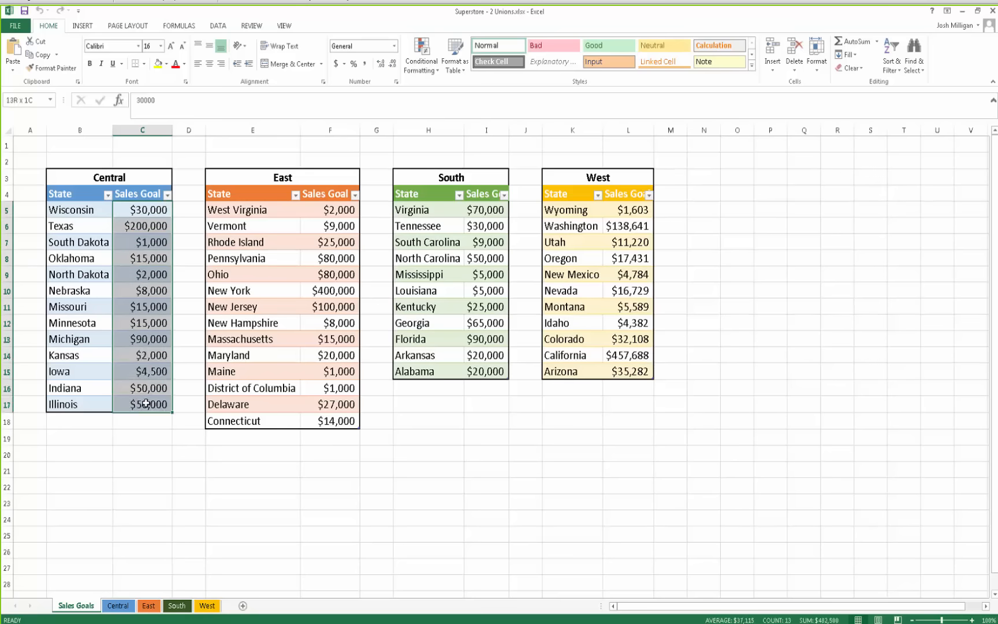
{"action": "left_click", "coordinate": [202, 467]}
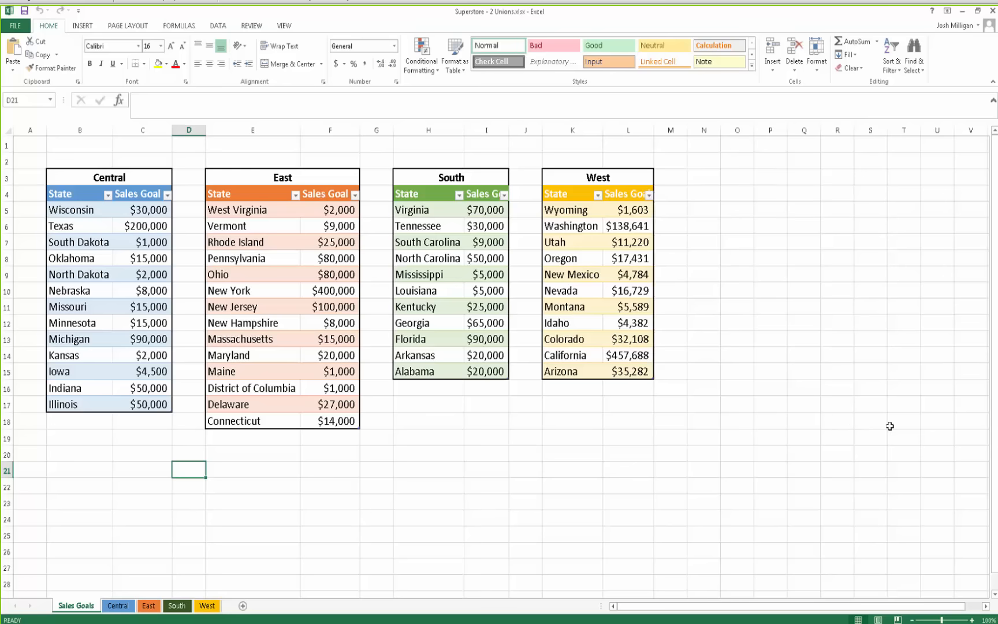
Switch to Tableau and connect to the Excel workbook Superstore - 2 Unions.xlsx
{"action": "key", "text": "alt+Tab"}
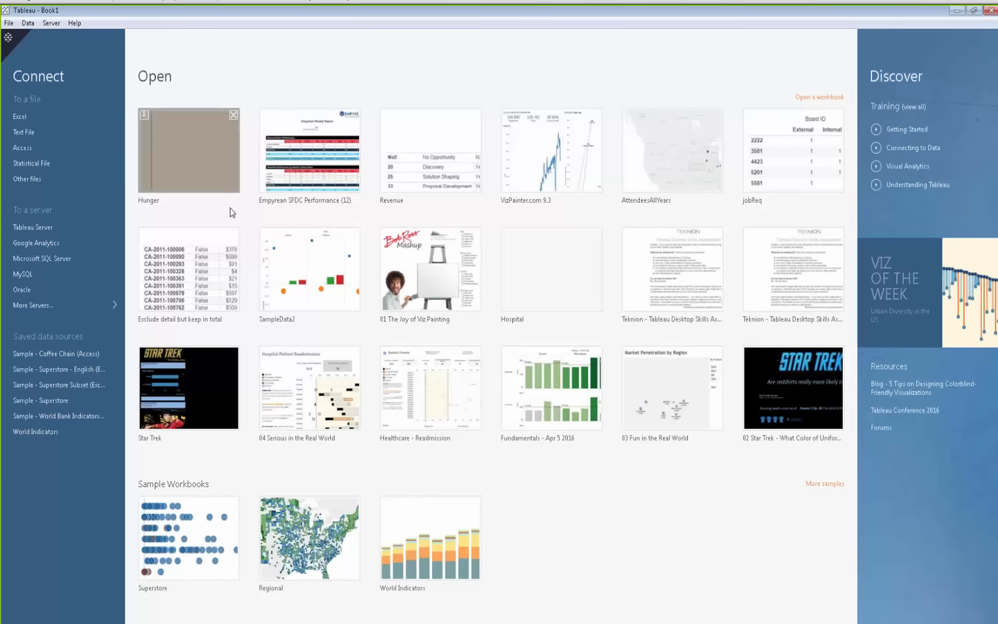
{"action": "left_click", "coordinate": [28, 23]}
{"action": "mouse_move", "coordinate": [10, 23]}
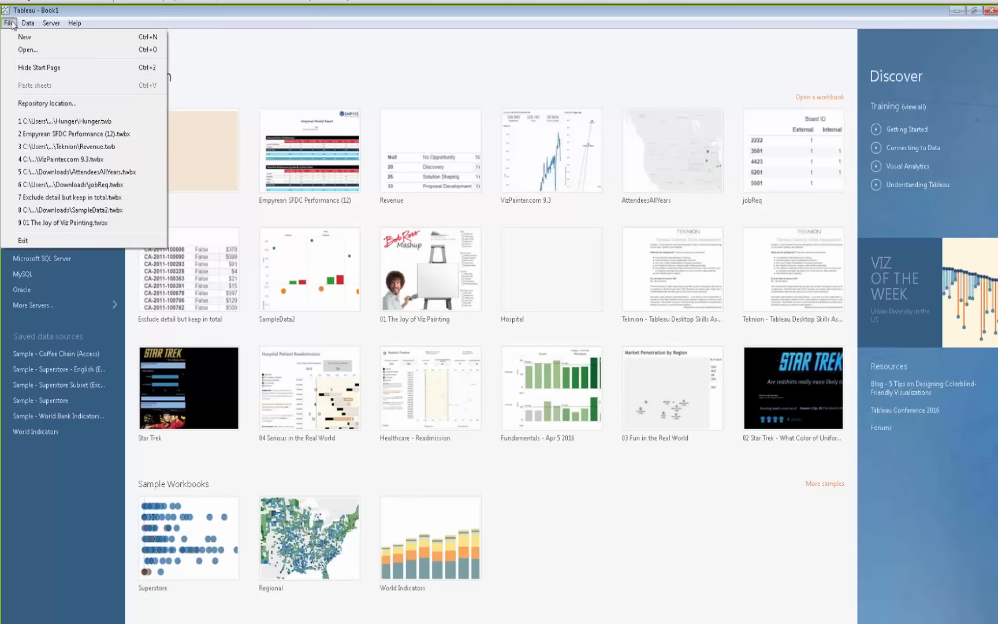
{"action": "mouse_move", "coordinate": [26, 26]}
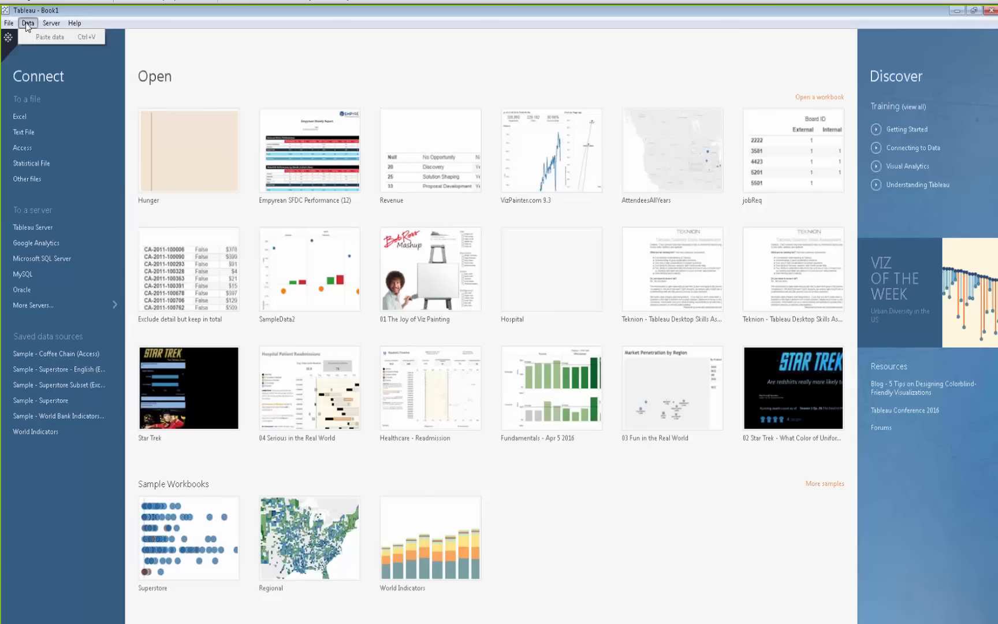
{"action": "left_click", "coordinate": [19, 117]}
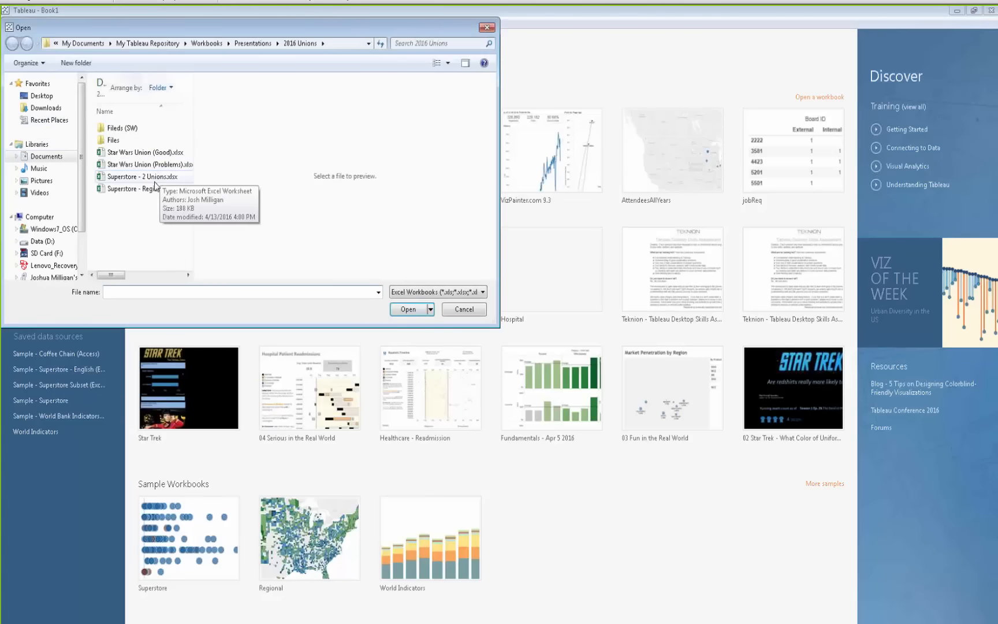
{"action": "left_click", "coordinate": [147, 181]}
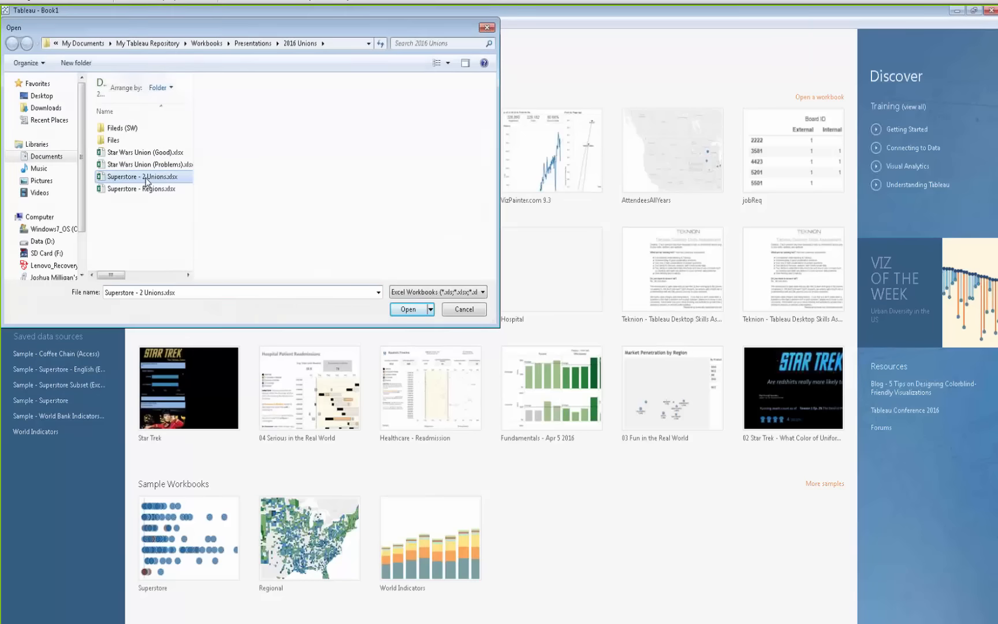
{"action": "double_click", "coordinate": [145, 179]}
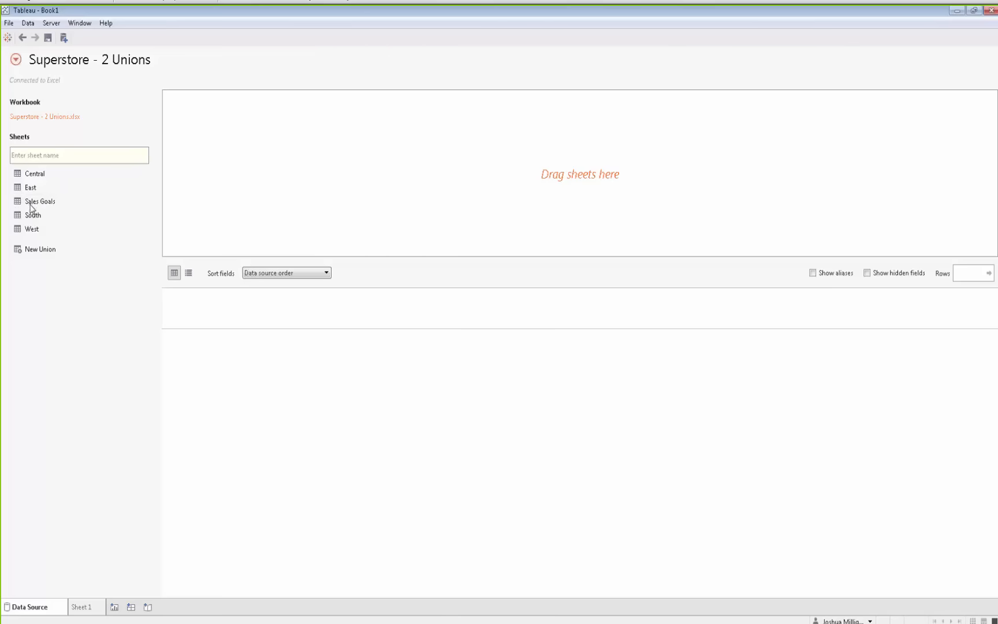
Add the Sales Goals sheet to the canvas and turn on Data Interpreter
{"action": "left_click_drag", "start_coordinate": [33, 203], "coordinate": [233, 162]}
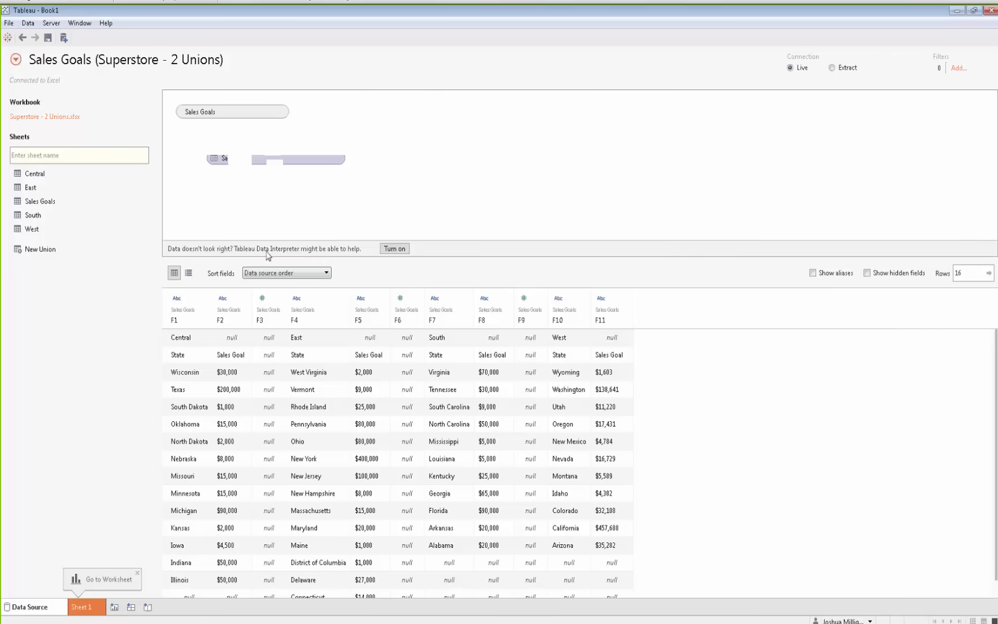
{"action": "left_click", "coordinate": [395, 249]}
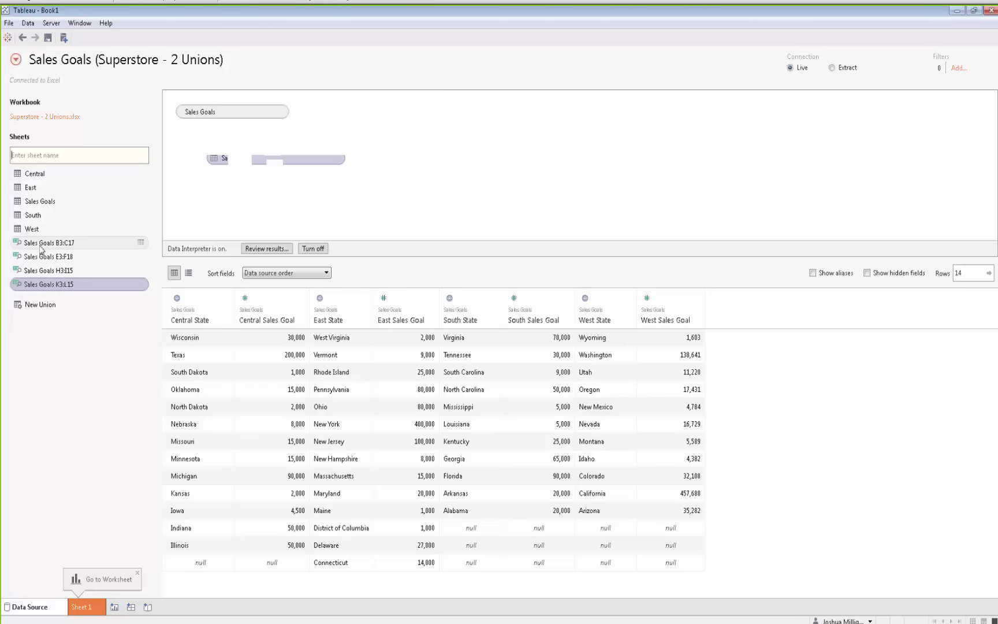
Preview the data of the found tables Sales Goals B3:C17 and Sales Goals E3:F18
{"action": "left_click", "coordinate": [140, 243]}
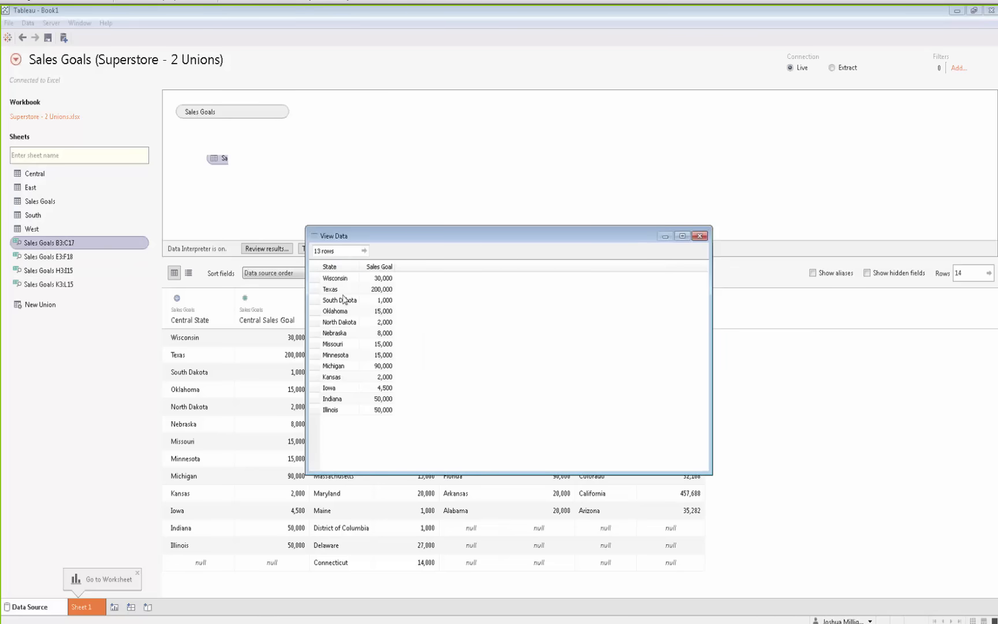
{"action": "left_click", "coordinate": [701, 237]}
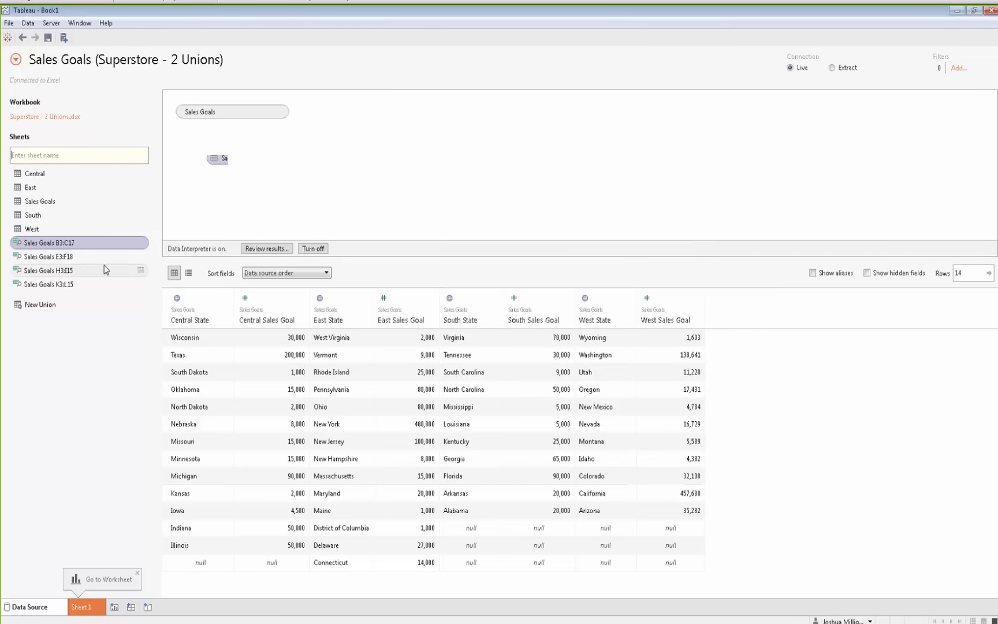
{"action": "left_click", "coordinate": [142, 257]}
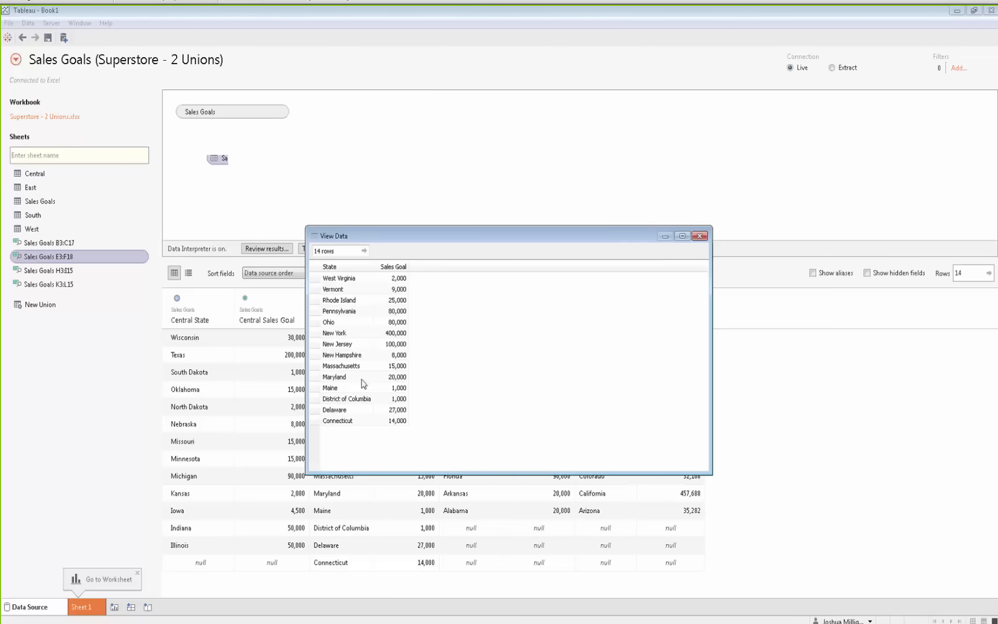
{"action": "left_click", "coordinate": [699, 236]}
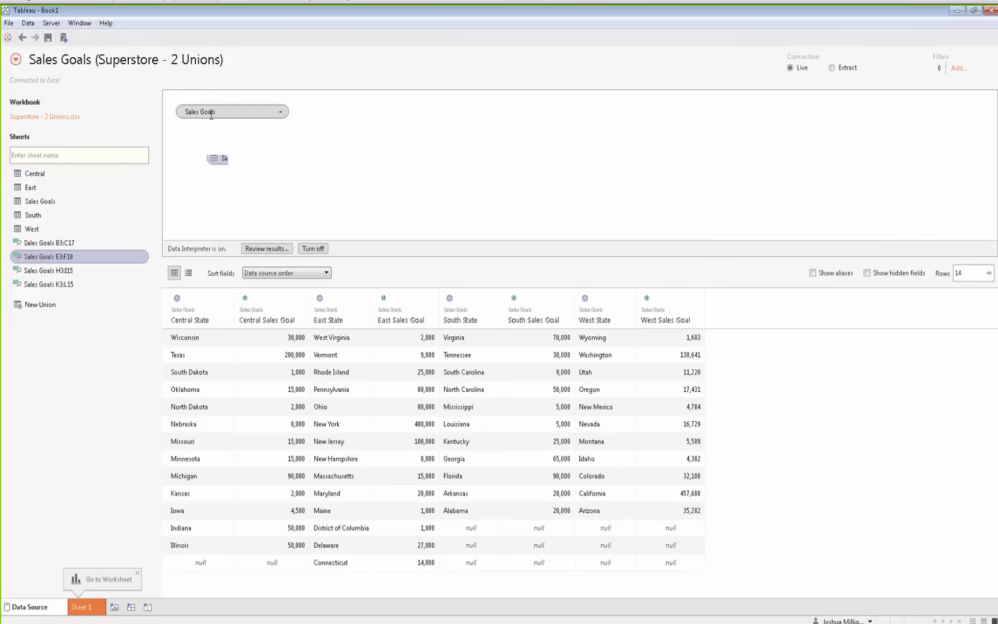
Replace the Sales Goals sheet on the canvas with the Sales Goals B3:C17 found table
{"action": "left_click", "coordinate": [281, 113]}
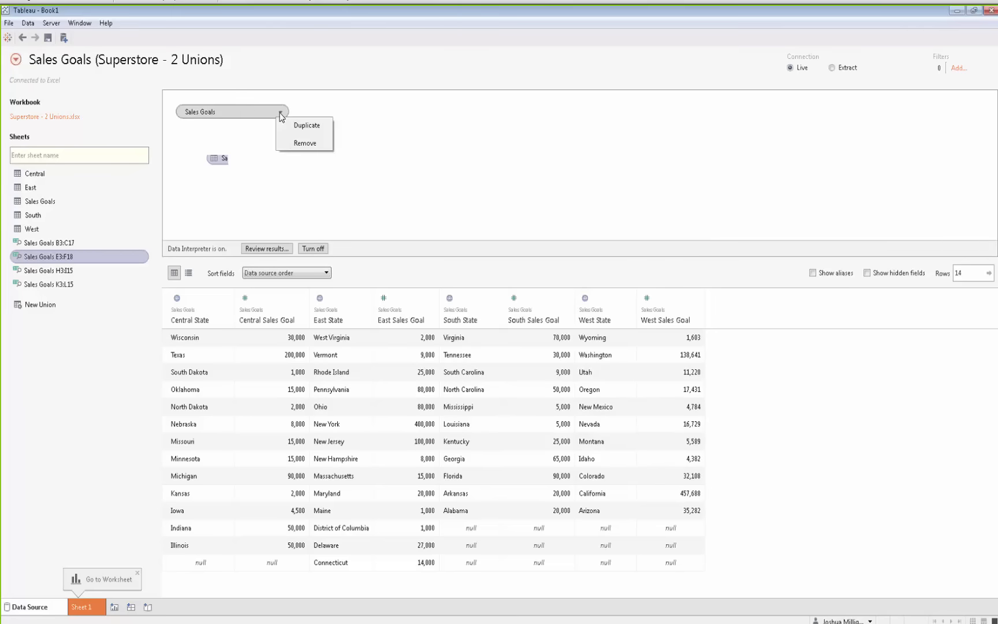
{"action": "left_click", "coordinate": [301, 143]}
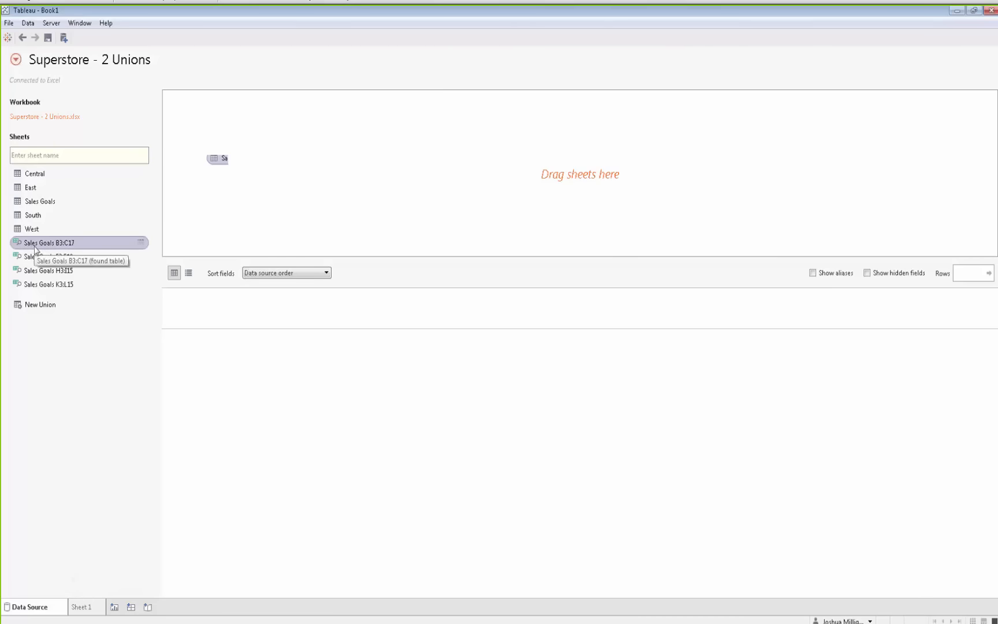
{"action": "left_click_drag", "start_coordinate": [34, 249], "coordinate": [208, 194]}
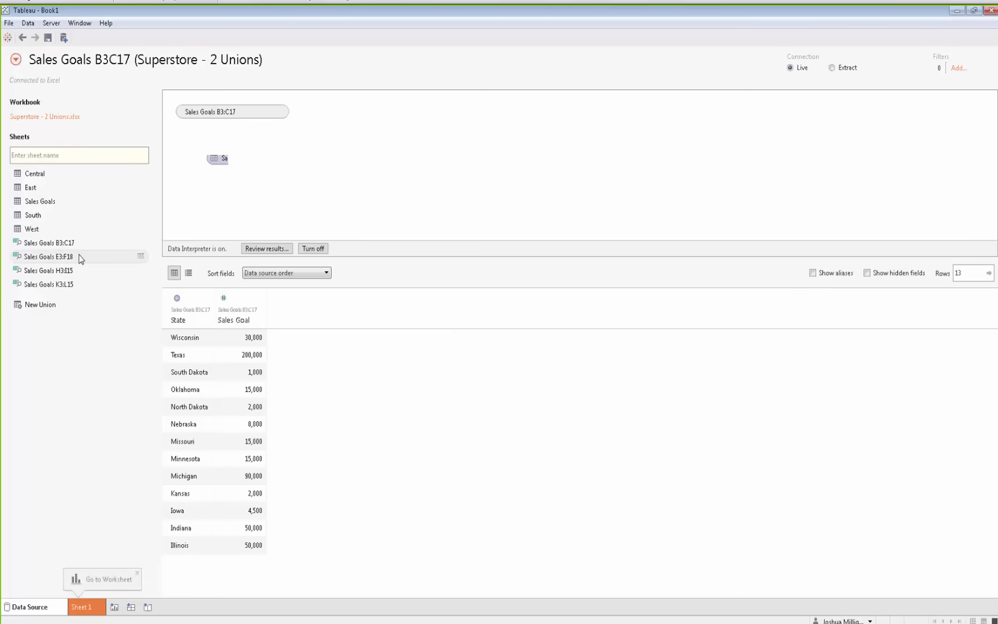
Union the found tables Sales Goals E3:F18, H3:I15 and K3:L15 onto Sales Goals B3:C17
{"action": "left_click", "coordinate": [46, 256]}
{"action": "left_click", "coordinate": [47, 283], "text": "shift"}
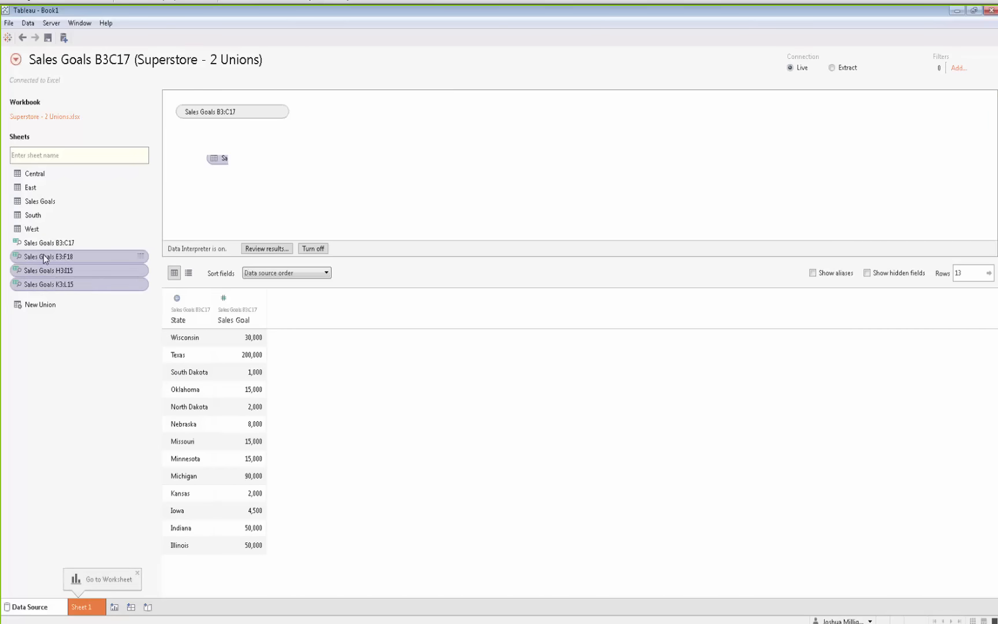
{"action": "left_click_drag", "start_coordinate": [44, 255], "coordinate": [214, 129]}
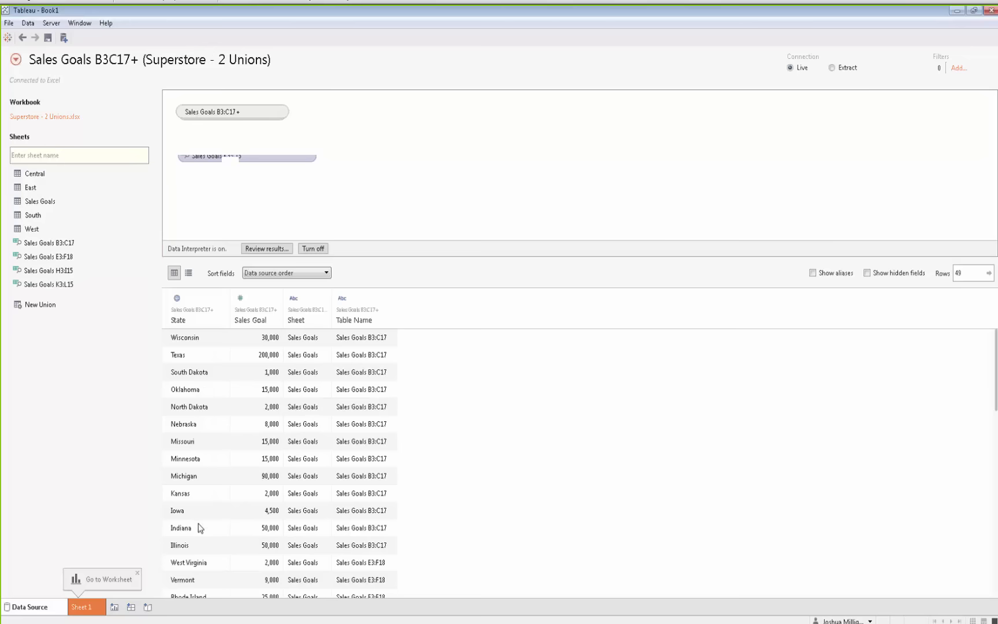
Inspect the Sheet and Table Name values across the unioned rows
{"action": "left_click", "coordinate": [298, 343]}
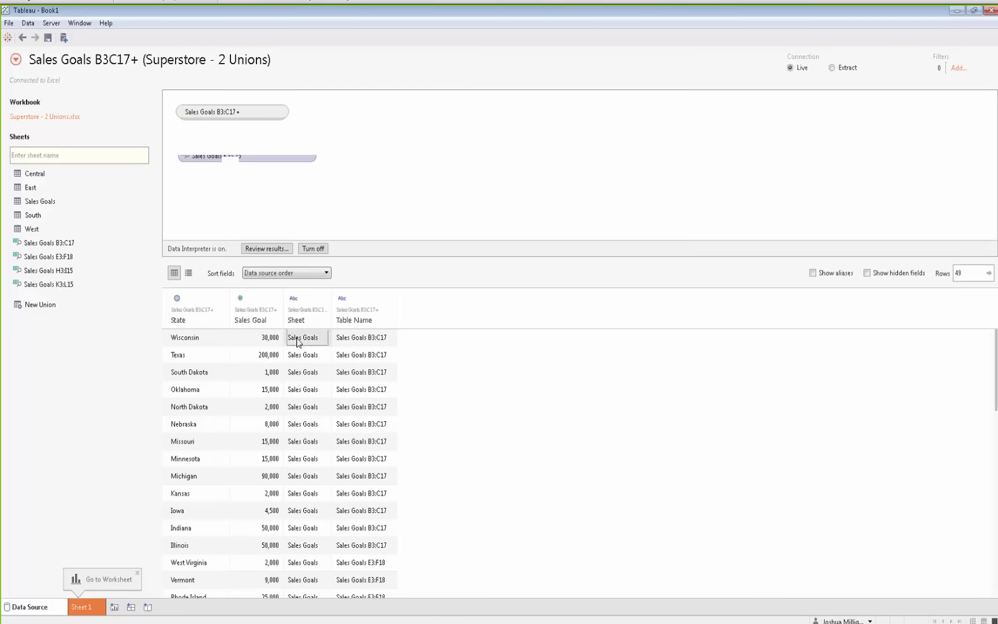
{"action": "left_click", "coordinate": [359, 343]}
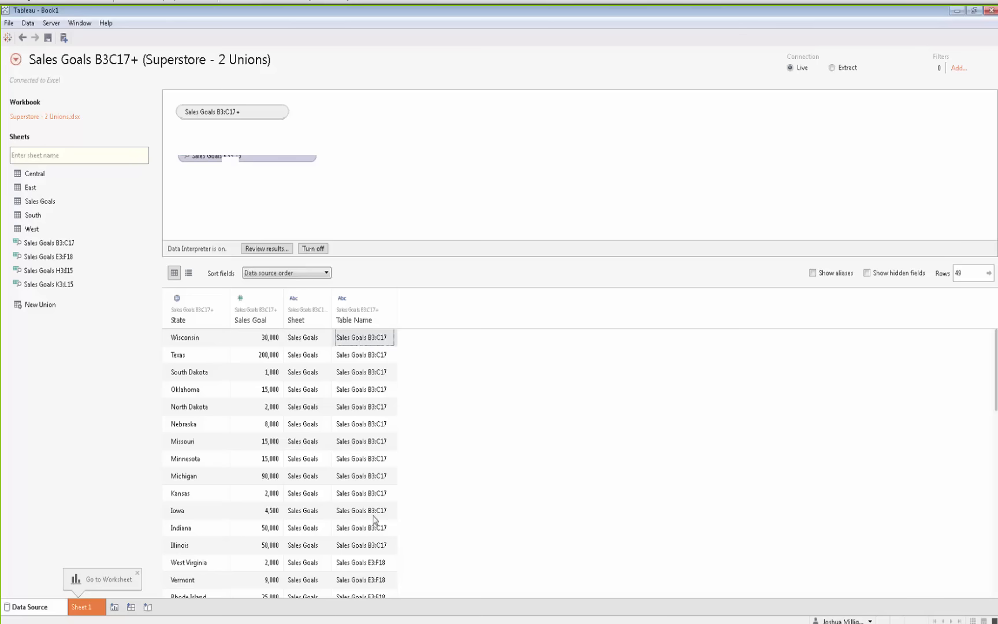
{"action": "scroll", "coordinate": [374, 519], "scroll_direction": "down", "scroll_amount": 9}
{"action": "scroll", "coordinate": [369, 466], "scroll_direction": "down", "scroll_amount": 2}
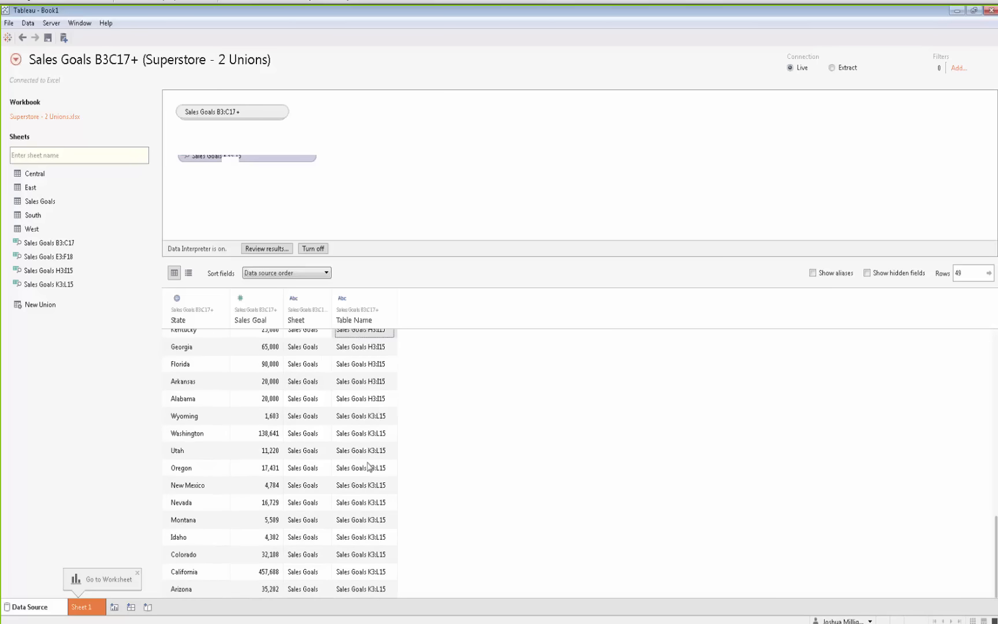
{"action": "scroll", "coordinate": [369, 467], "scroll_direction": "up", "scroll_amount": 11}
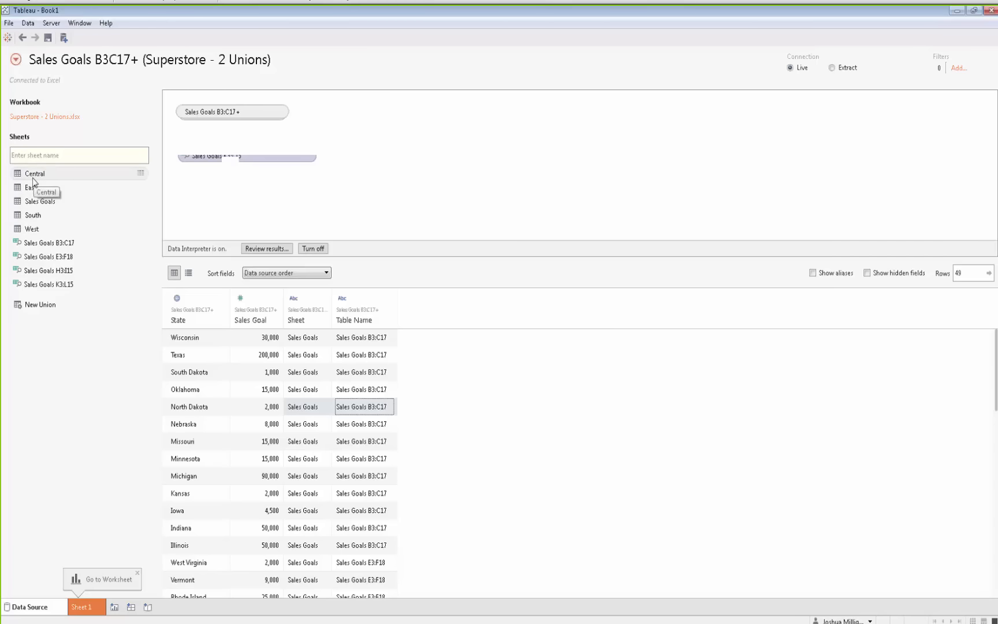
Add the Central sheet to the sales goals union, then undo it
{"action": "left_click_drag", "start_coordinate": [33, 178], "coordinate": [227, 134]}
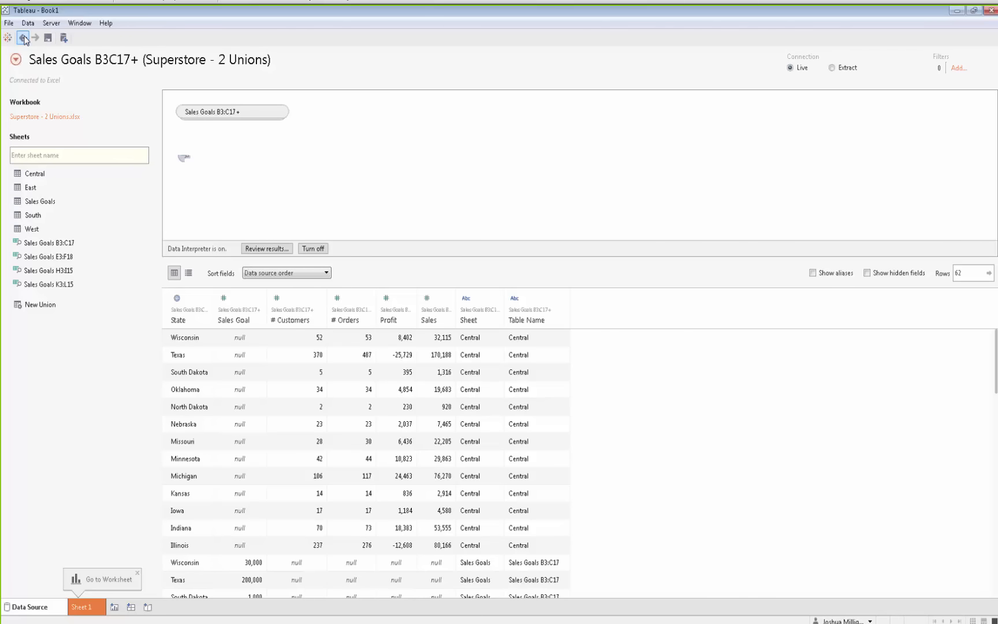
{"action": "left_click", "coordinate": [23, 38]}
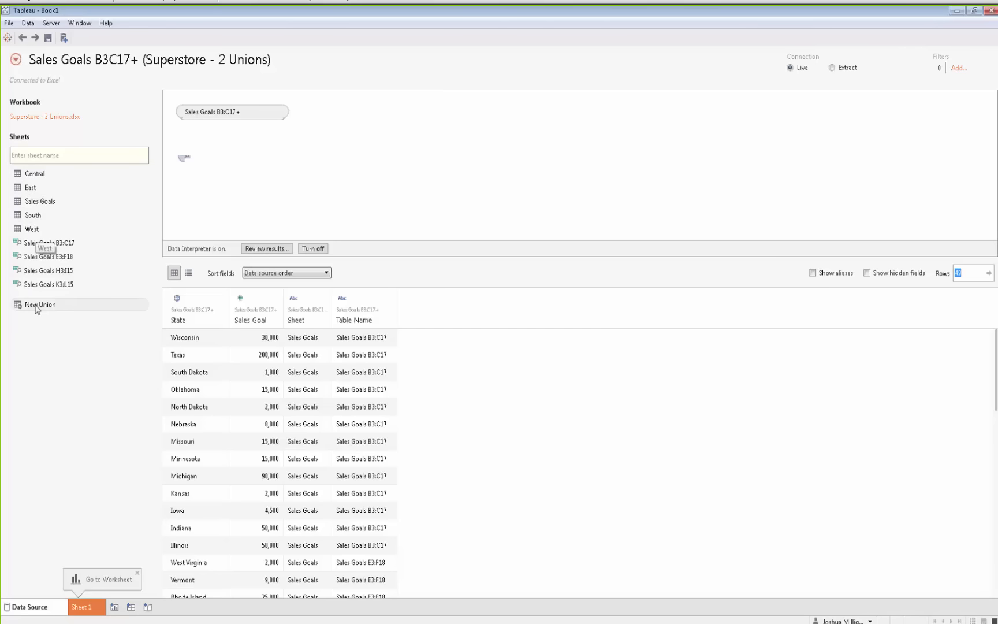
Create a new union named State Data from the Central, East, South and West sheets, joined to the sales goals union
{"action": "left_click_drag", "start_coordinate": [33, 308], "coordinate": [337, 155]}
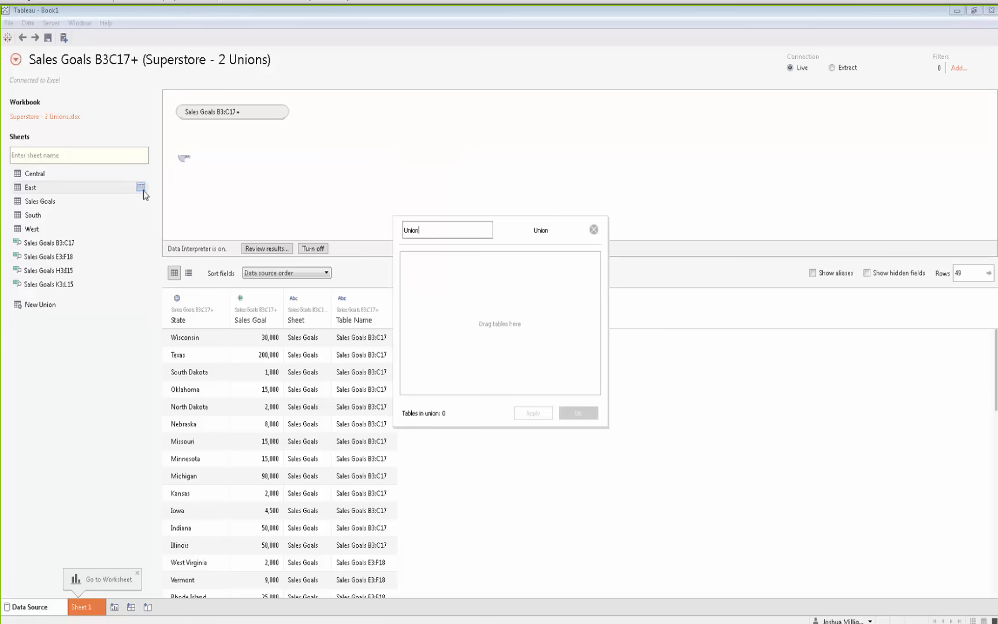
{"action": "left_click", "coordinate": [40, 176]}
{"action": "left_click", "coordinate": [38, 188], "text": "ctrl"}
{"action": "left_click", "coordinate": [38, 216], "text": "ctrl"}
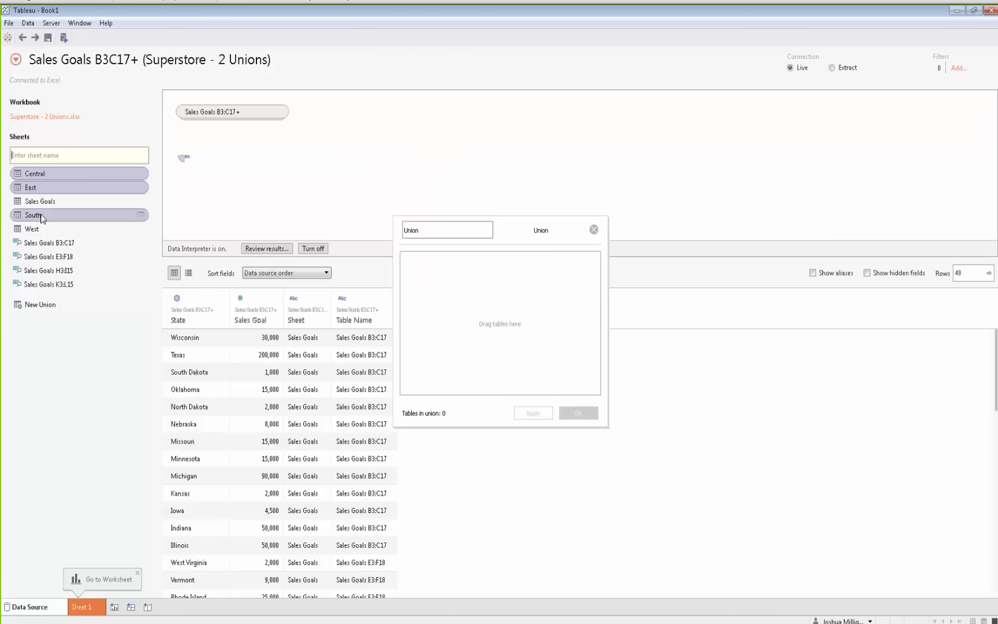
{"action": "left_click", "coordinate": [39, 230], "text": "ctrl"}
{"action": "left_click_drag", "start_coordinate": [49, 174], "coordinate": [437, 290]}
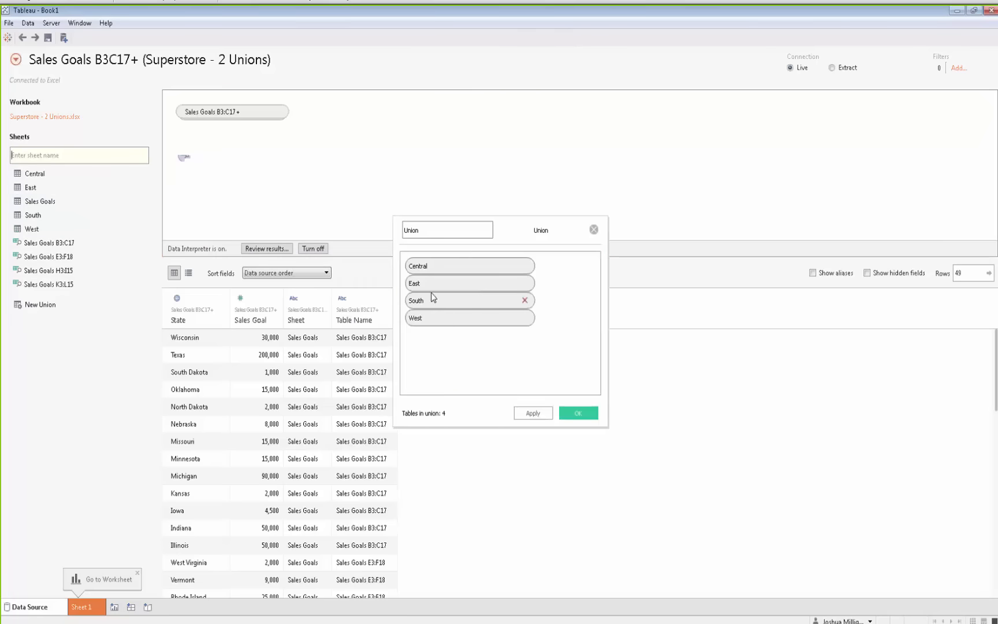
{"action": "double_click", "coordinate": [442, 229]}
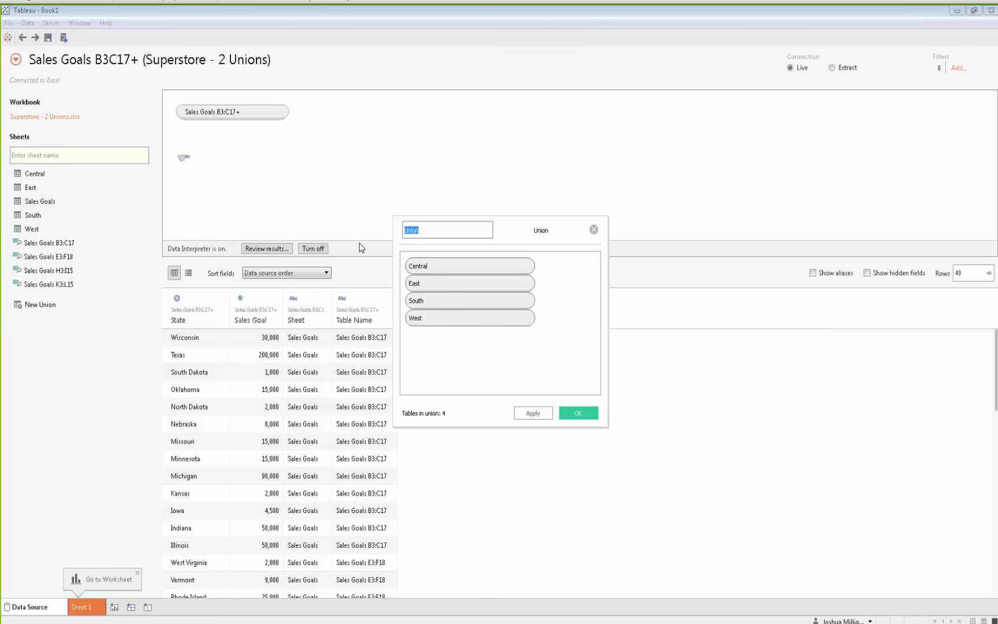
{"action": "type", "text": "State Data"}
{"action": "left_click", "coordinate": [566, 412]}
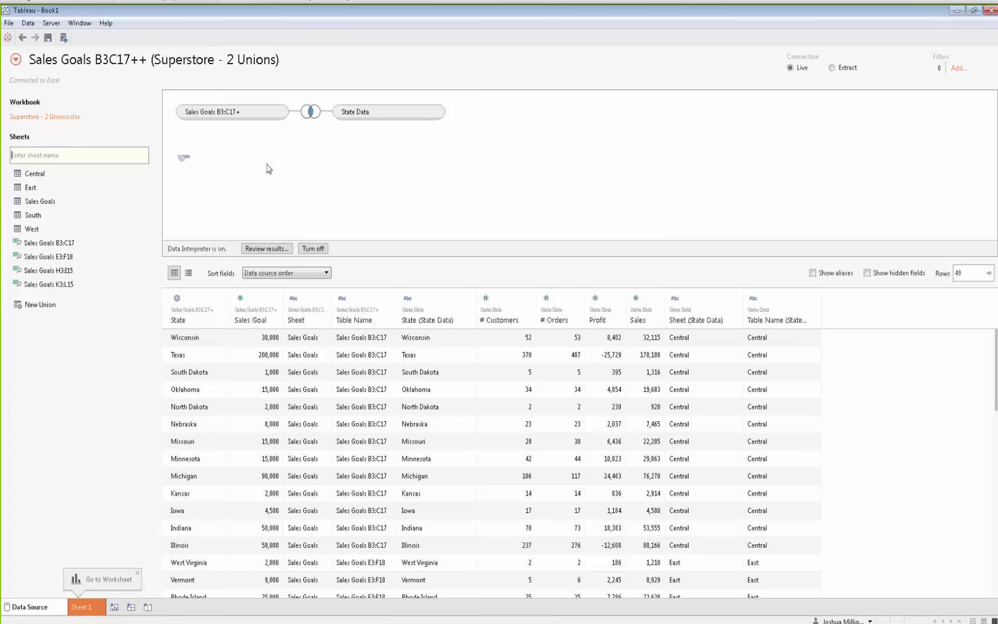
Inspect the join clause between the sales goals union and State Data, and the joined rows in the grid
{"action": "left_click", "coordinate": [310, 114]}
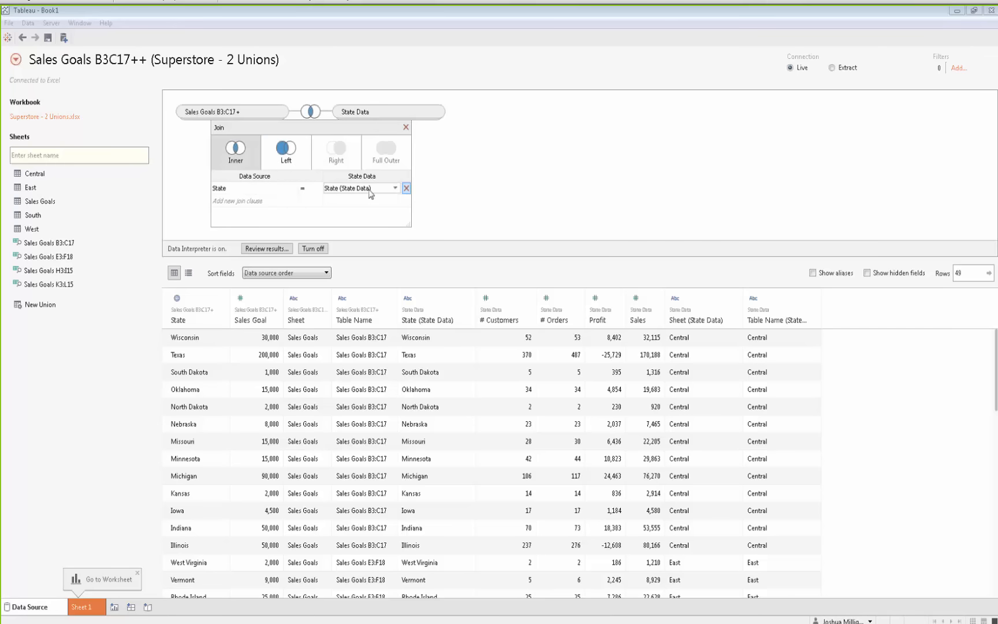
{"action": "left_click", "coordinate": [639, 193]}
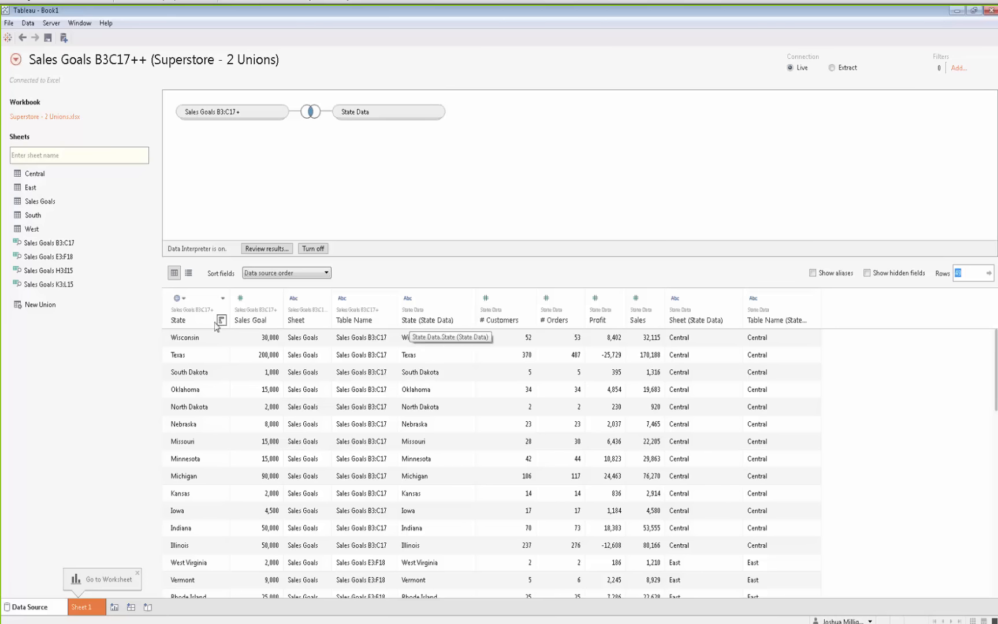
{"action": "left_click", "coordinate": [252, 340]}
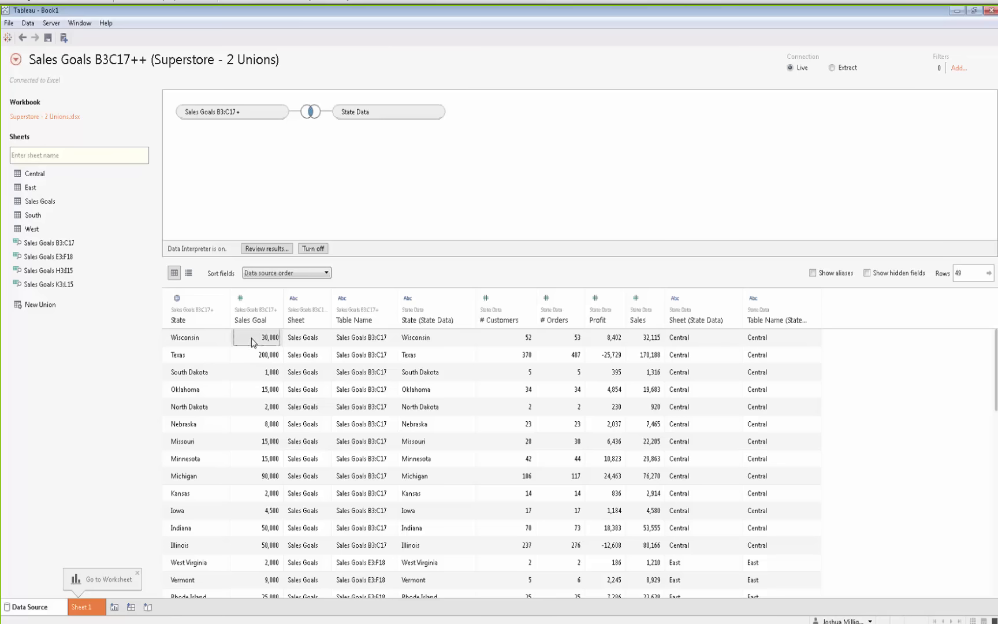
{"action": "left_click", "coordinate": [643, 345]}
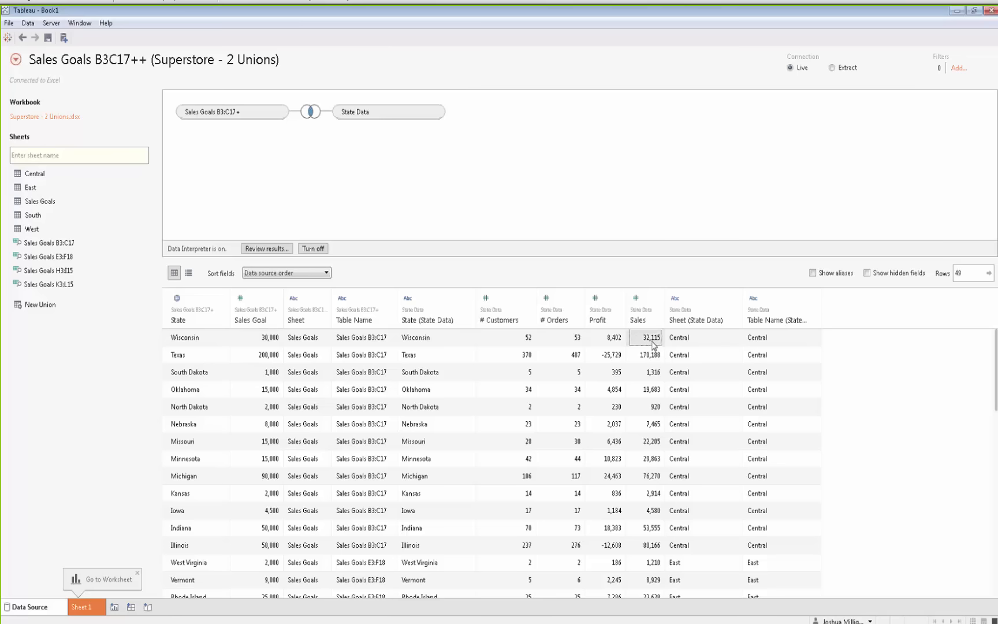
{"action": "left_click", "coordinate": [615, 343]}
{"action": "left_click", "coordinate": [558, 341]}
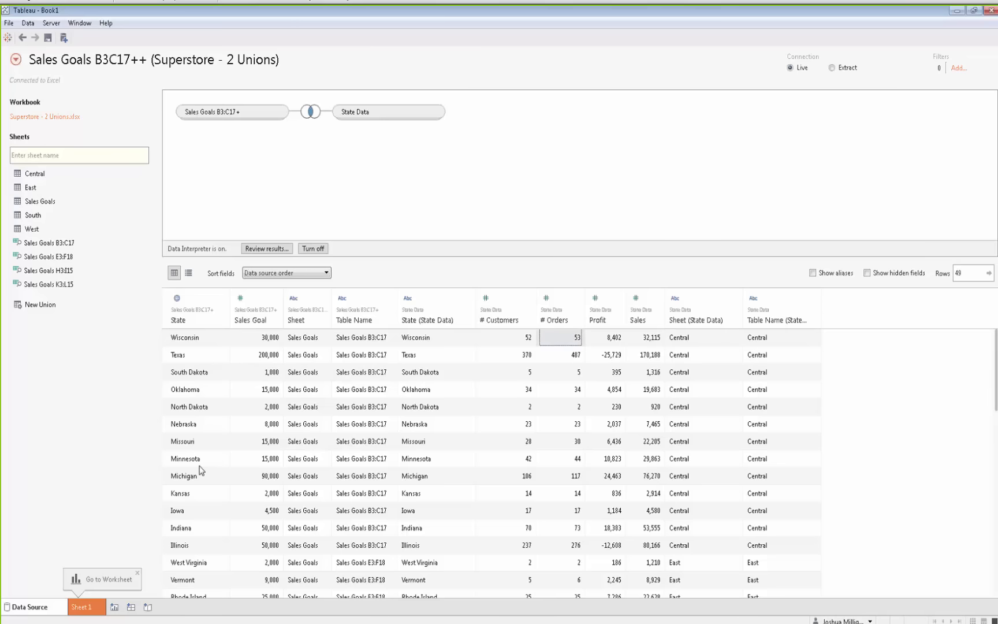
On Sheet 1, examine the Sheet and Table Name values of the sales goals union by placing them on Rows, then clear them
{"action": "left_click", "coordinate": [81, 607]}
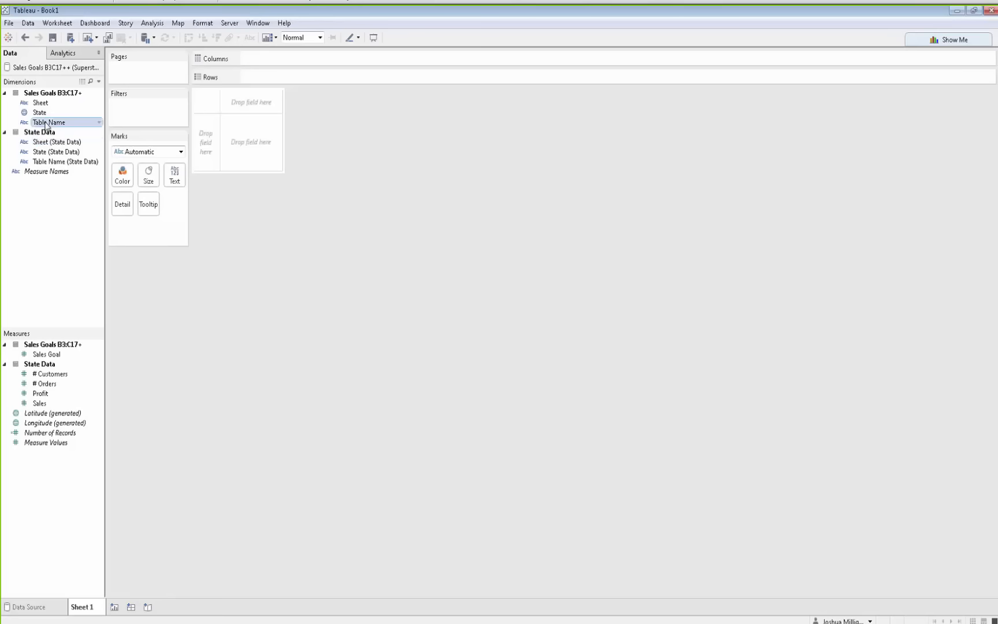
{"action": "left_click_drag", "start_coordinate": [48, 123], "coordinate": [205, 144]}
{"action": "mouse_move", "coordinate": [41, 102]}
{"action": "left_mouse_down"}
{"action": "mouse_move", "coordinate": [115, 108]}
{"action": "mouse_move", "coordinate": [247, 82]}
{"action": "left_mouse_up"}
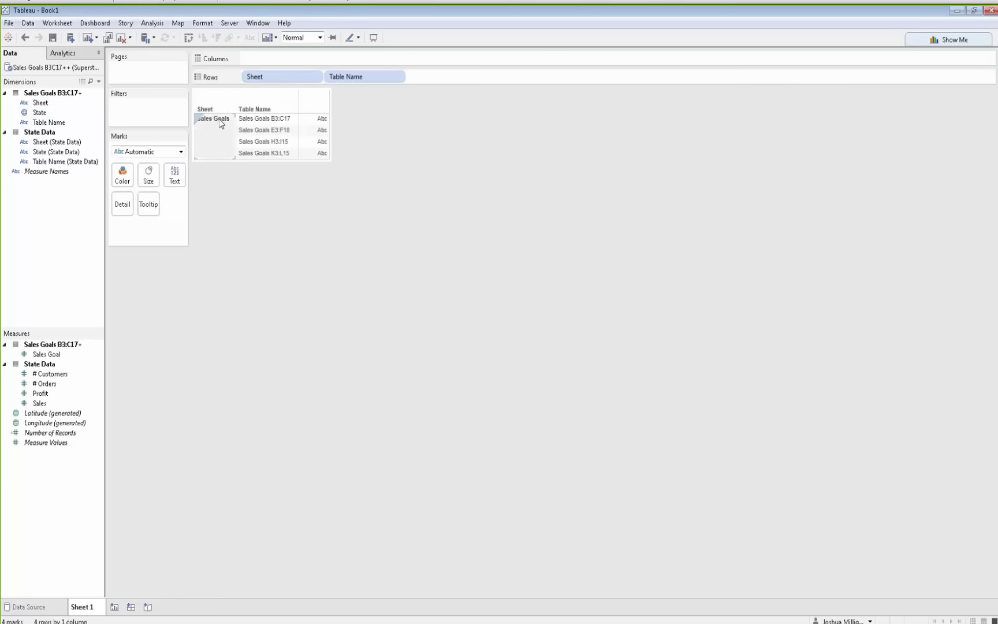
{"action": "left_click_drag", "start_coordinate": [276, 84], "coordinate": [367, 177]}
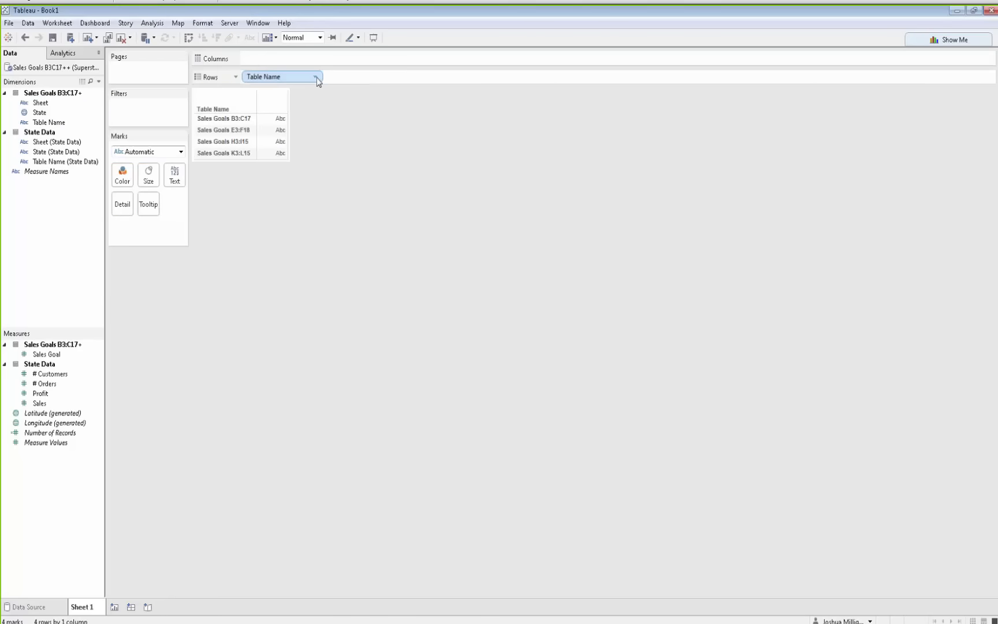
{"action": "left_click_drag", "start_coordinate": [317, 80], "coordinate": [434, 283]}
Examine the Sheet (State Data) and Table Name (State Data) values on Rows, then clear them
{"action": "left_click_drag", "start_coordinate": [45, 141], "coordinate": [255, 77]}
{"action": "left_click_drag", "start_coordinate": [60, 162], "coordinate": [375, 80]}
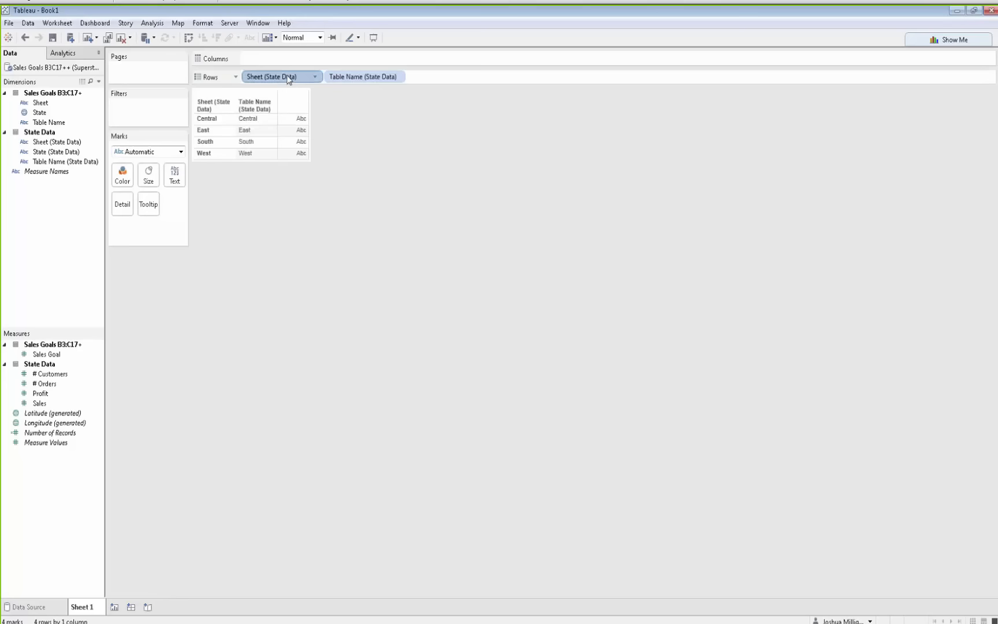
{"action": "left_click_drag", "start_coordinate": [288, 79], "coordinate": [405, 216]}
{"action": "left_click_drag", "start_coordinate": [254, 82], "coordinate": [369, 205]}
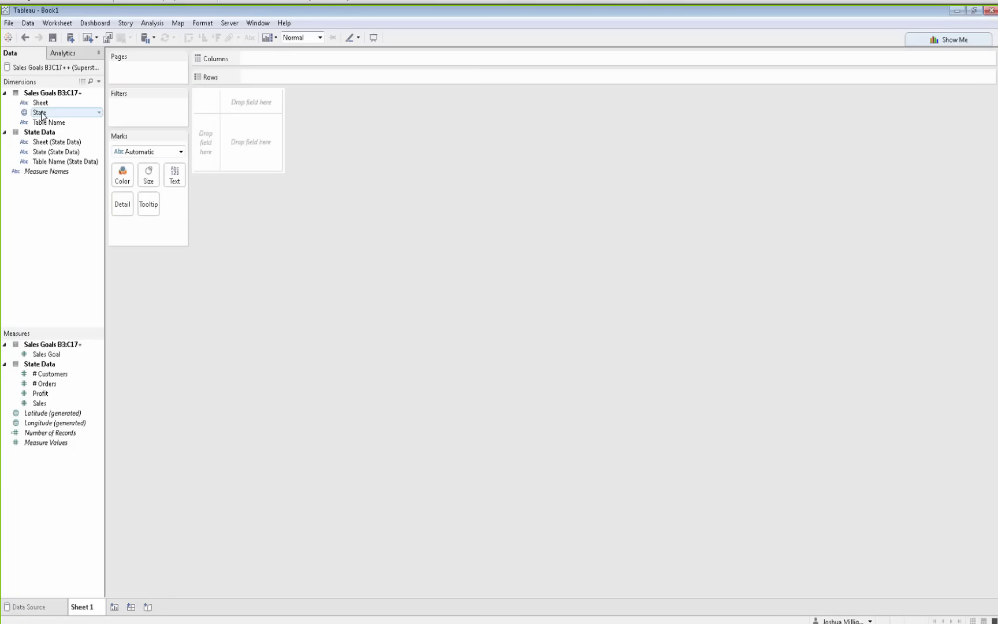
Build a bar chart of Sales by State
{"action": "left_click_drag", "start_coordinate": [41, 116], "coordinate": [205, 146]}
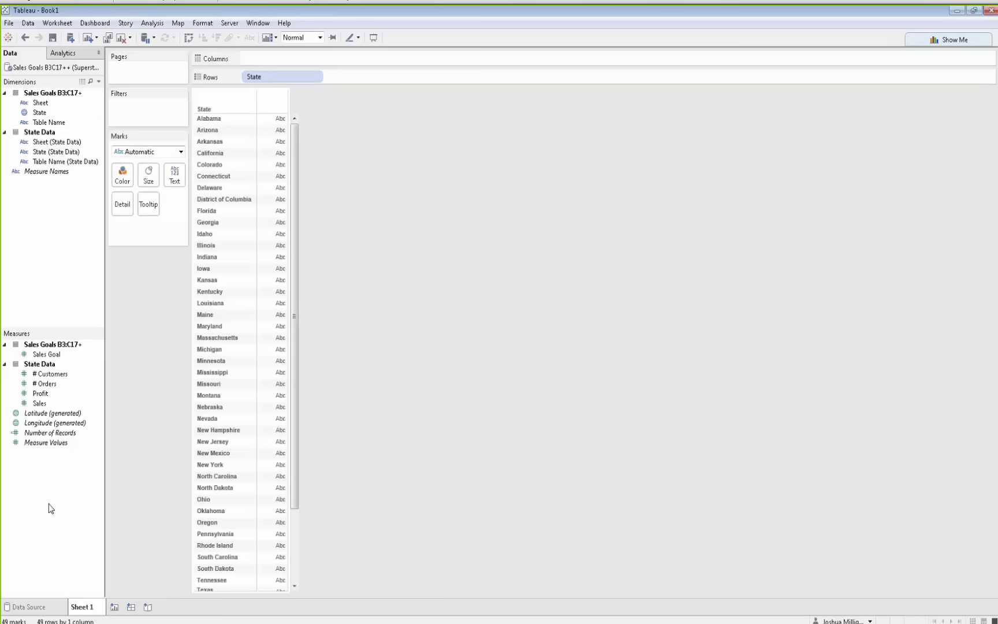
{"action": "left_click_drag", "start_coordinate": [40, 403], "coordinate": [282, 57]}
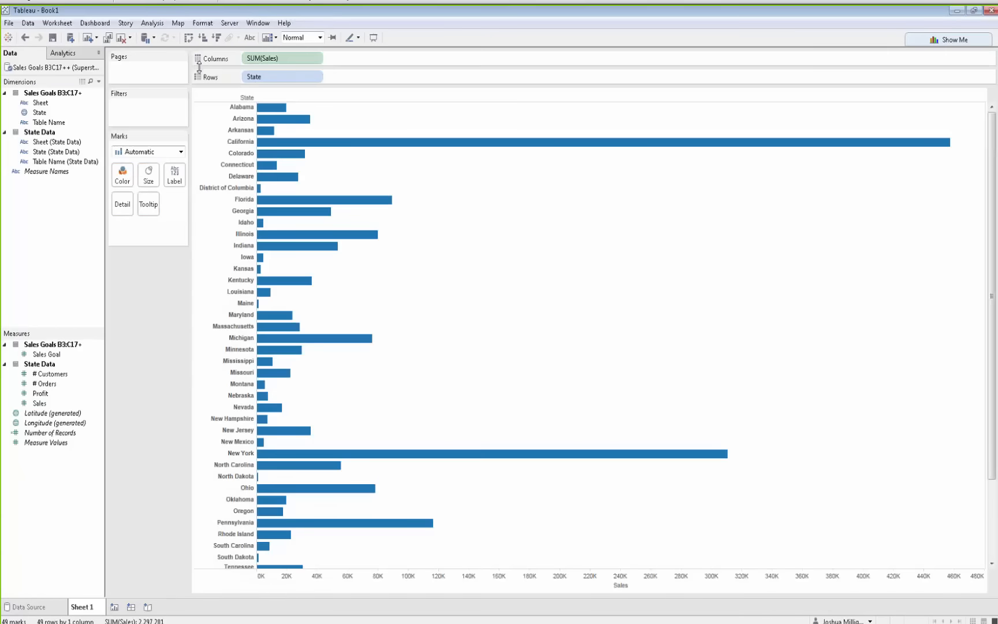
Add Sales Goal to the view as a bullet graph using Show Me
{"action": "left_click", "coordinate": [44, 355]}
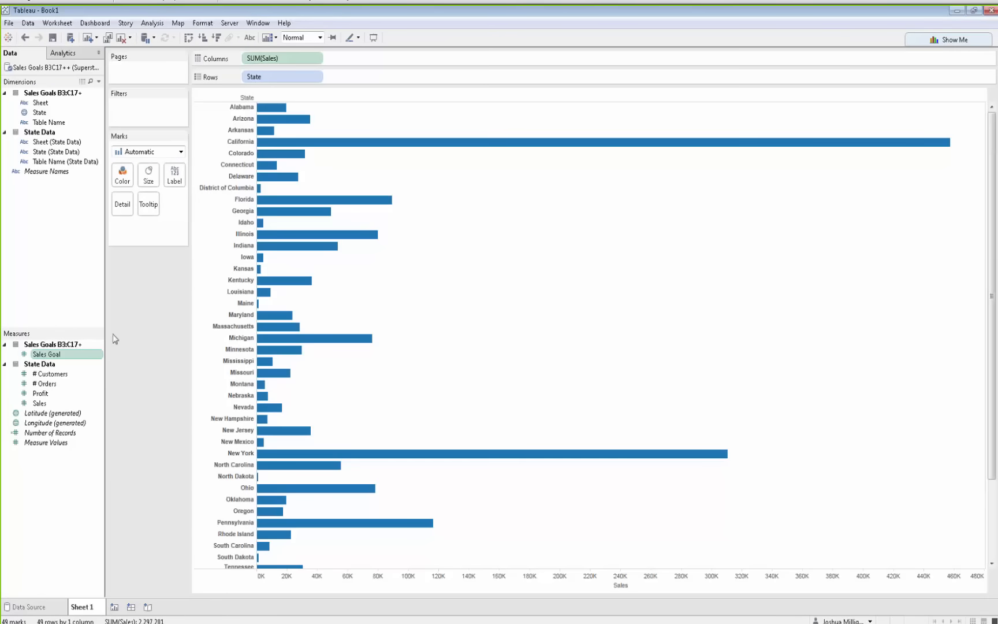
{"action": "left_click", "coordinate": [925, 44]}
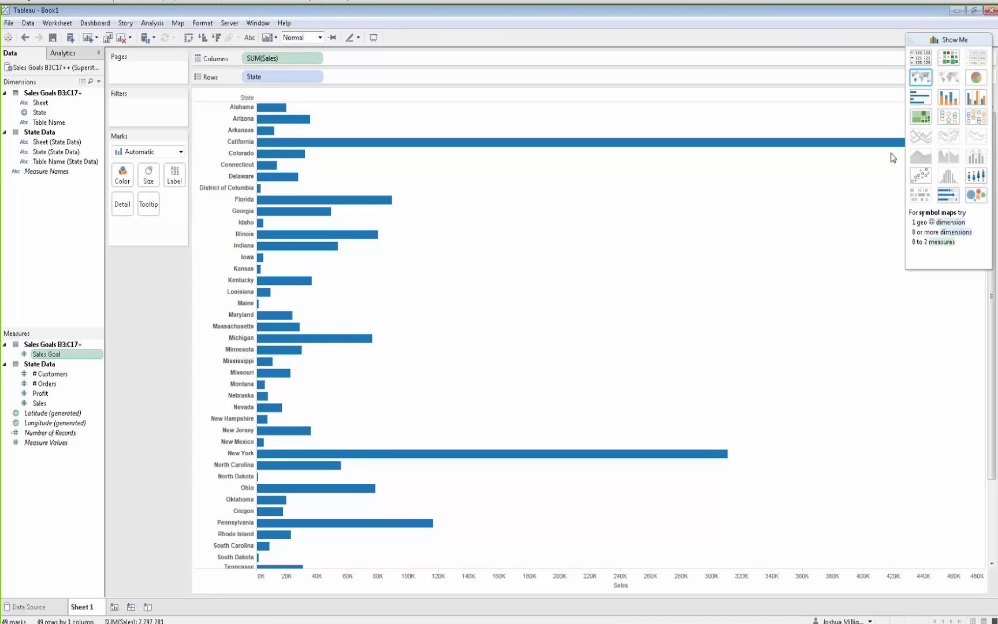
{"action": "left_click", "coordinate": [950, 197]}
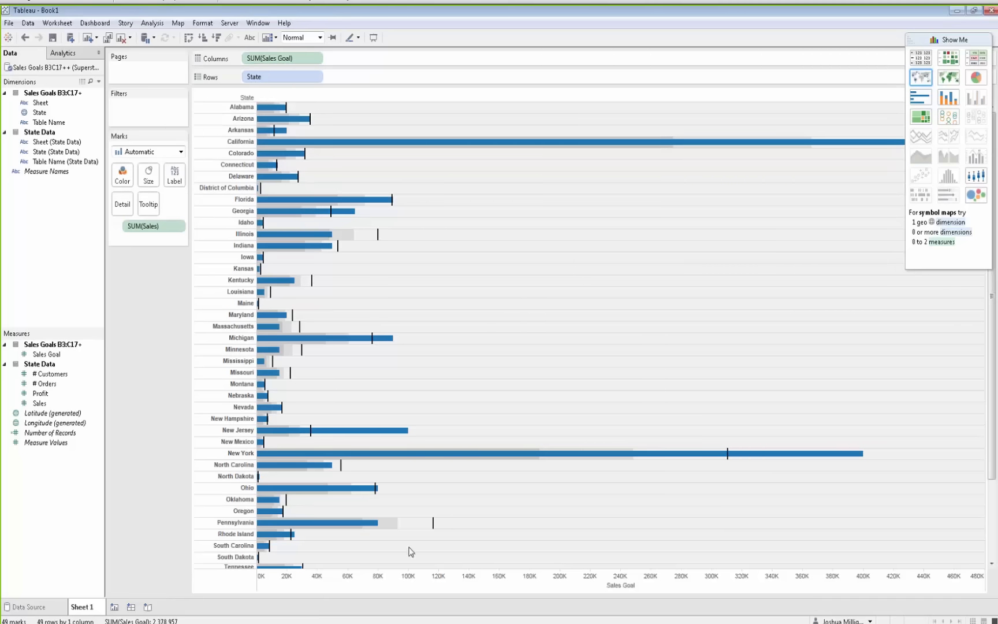
Swap the reference line fields so Sales shows as bars against the Sales Goal reference lines
{"action": "right_click", "coordinate": [381, 588]}
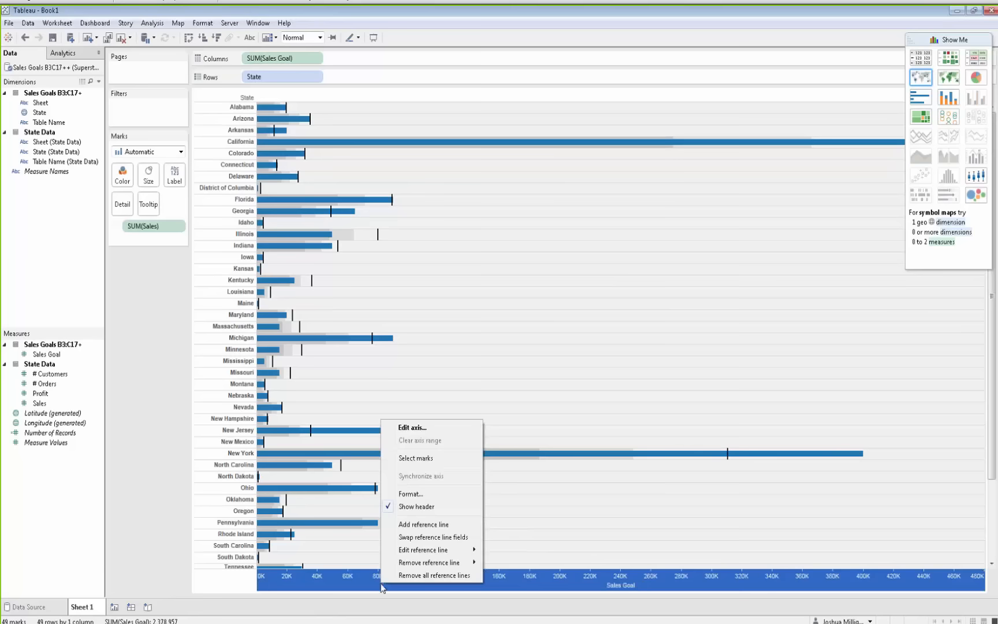
{"action": "left_click", "coordinate": [433, 537]}
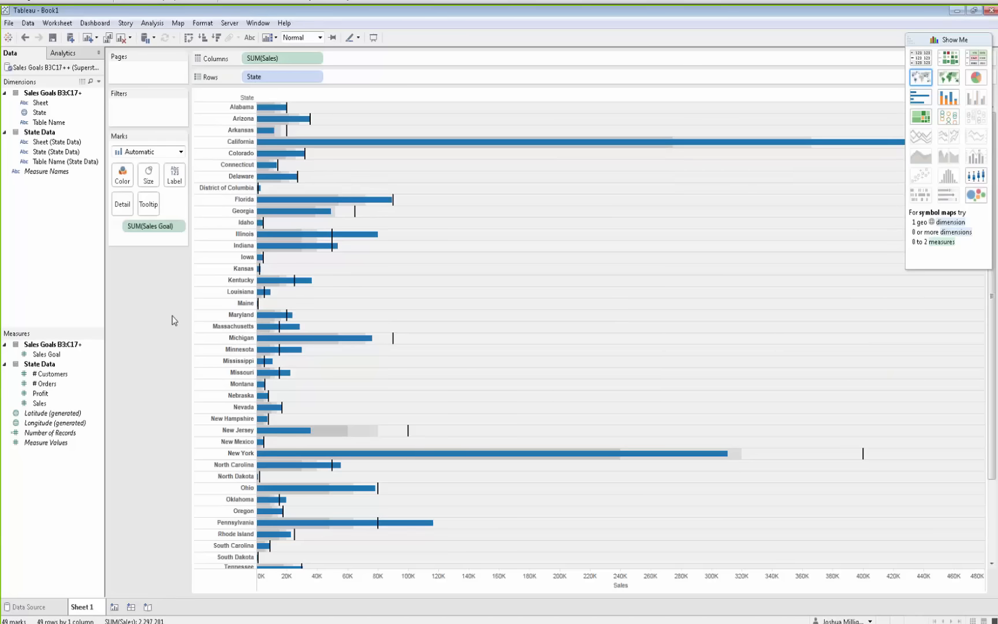
{"action": "mouse_move", "coordinate": [333, 461]}
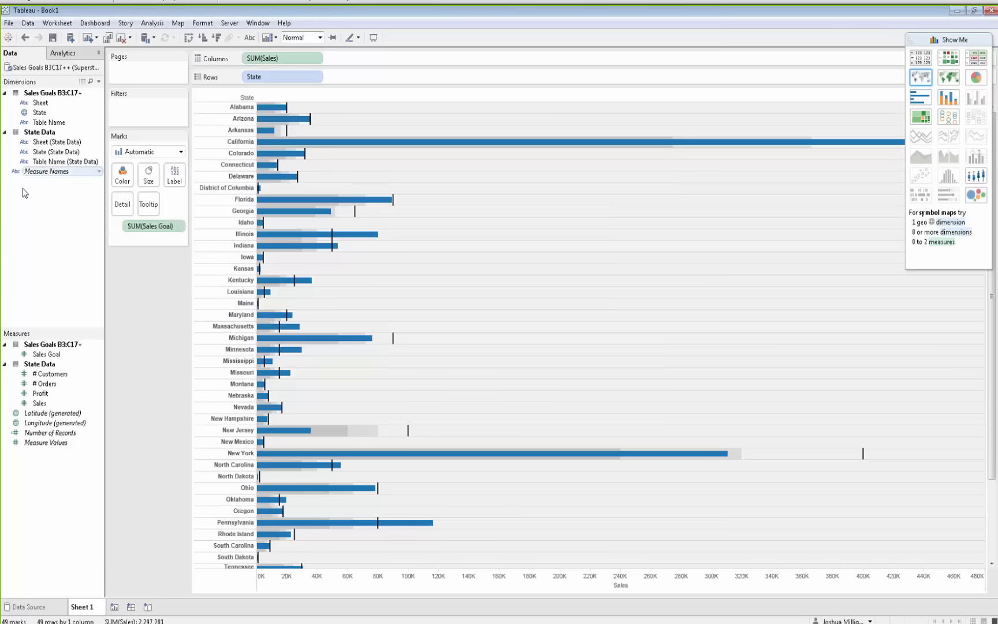
Close the Sales Goals B3C17++ (Superstore - 2 Unions) data source
{"action": "left_click", "coordinate": [29, 23]}
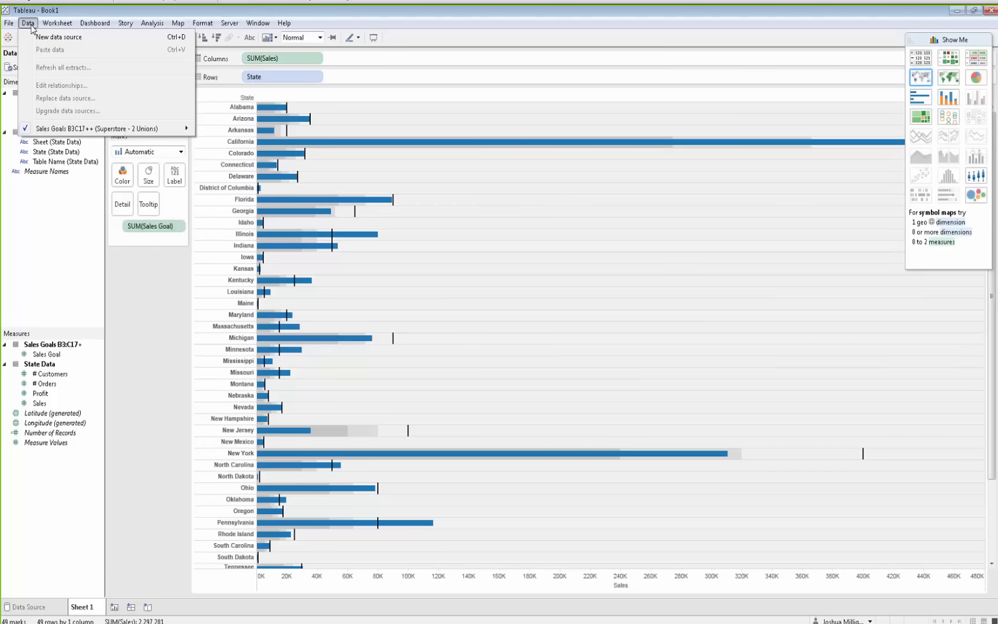
{"action": "left_click", "coordinate": [171, 400]}
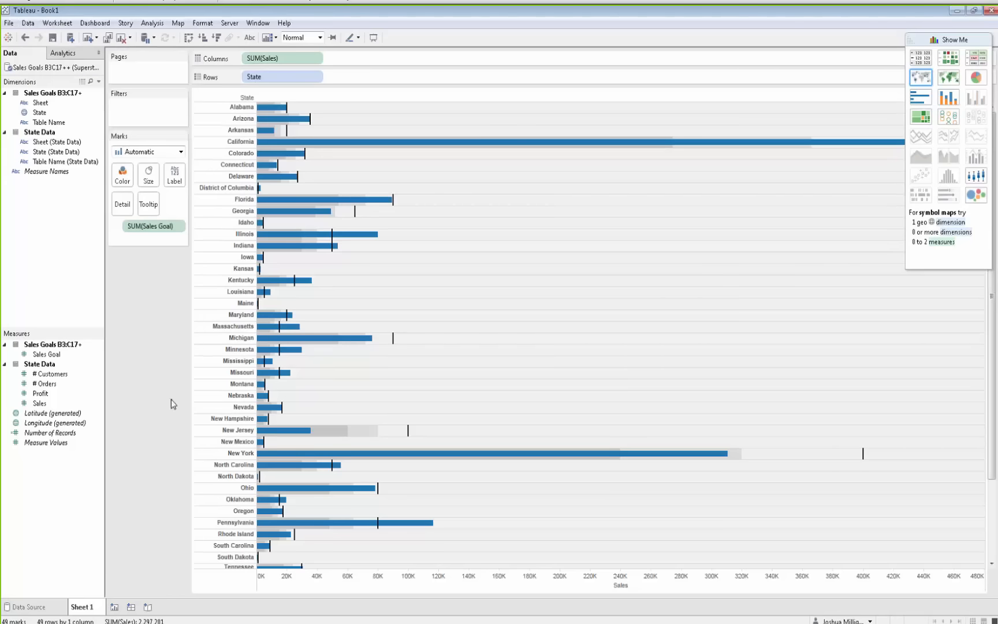
{"action": "right_click", "coordinate": [31, 72]}
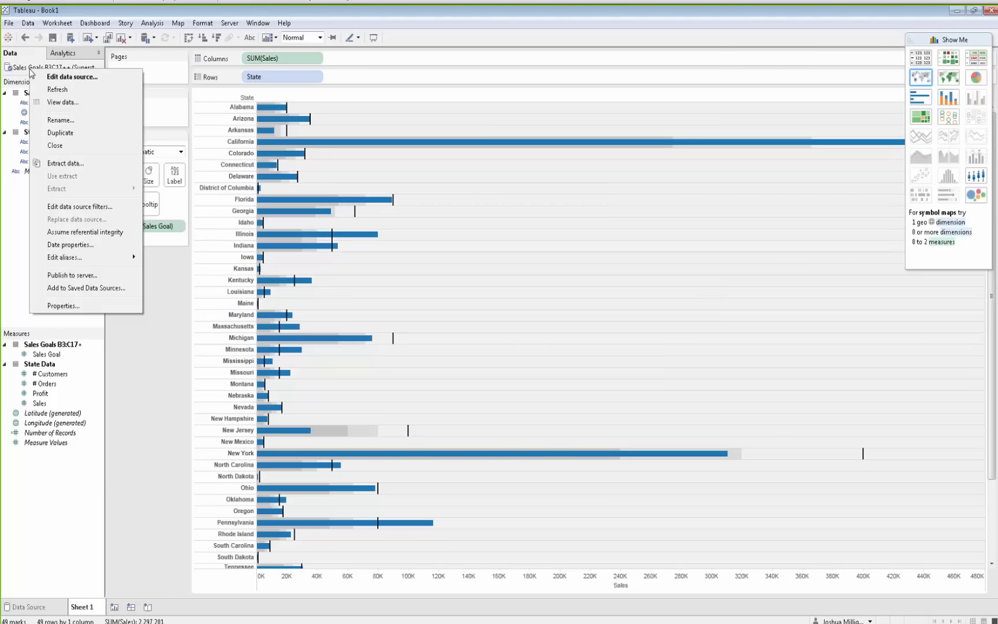
{"action": "left_click", "coordinate": [62, 151]}
{"action": "left_click", "coordinate": [575, 339]}
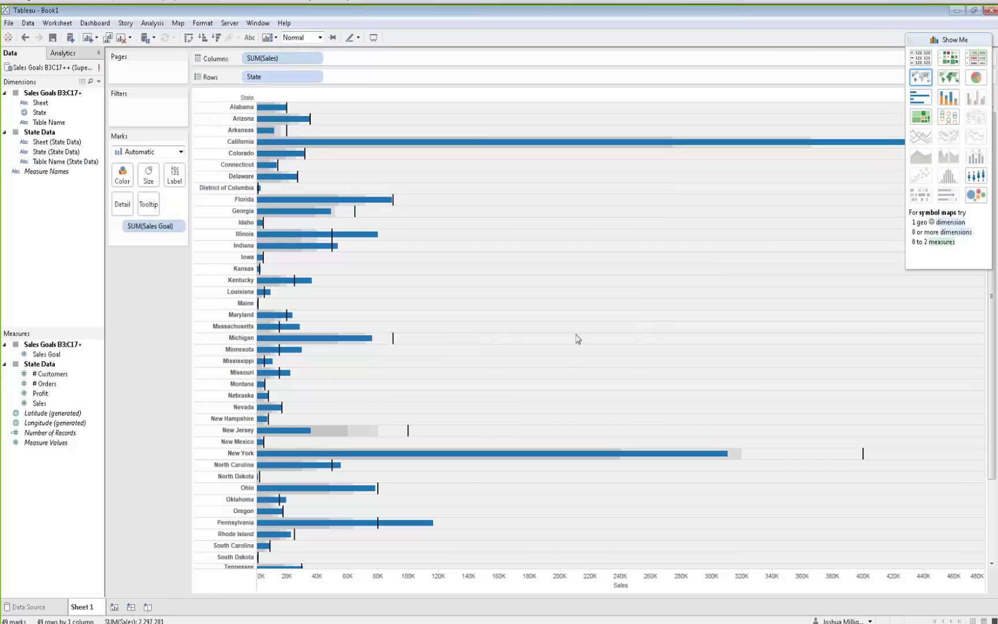
Switch to Windows Explorer, open the Files (SW) folder and preview Originals.csv, Prequels.csv and Sequels.csv
{"action": "key", "text": "alt+Tab"}
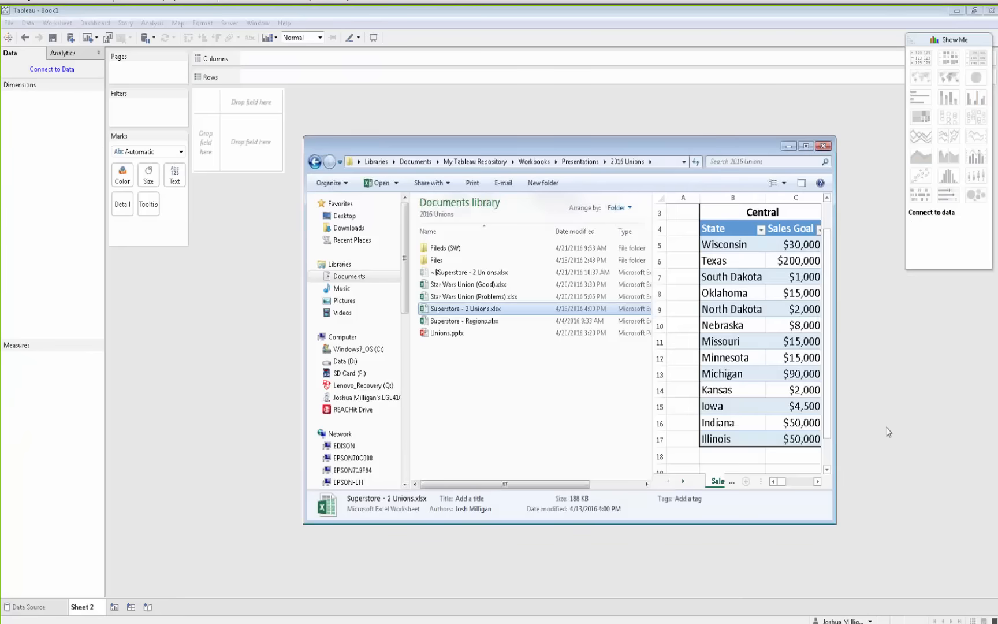
{"action": "double_click", "coordinate": [444, 248]}
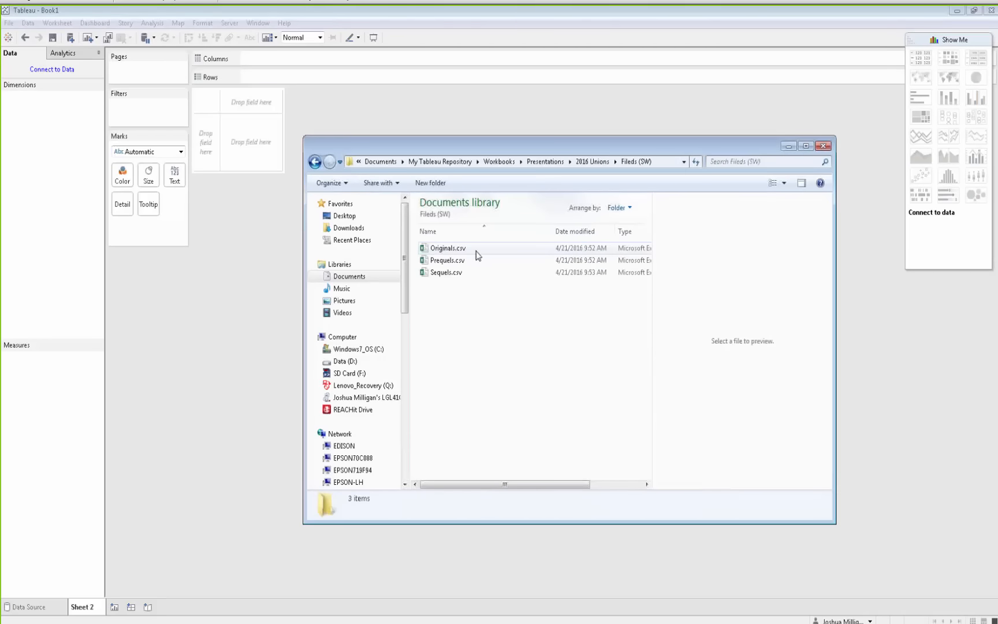
{"action": "left_click", "coordinate": [461, 250]}
{"action": "left_click", "coordinate": [462, 264]}
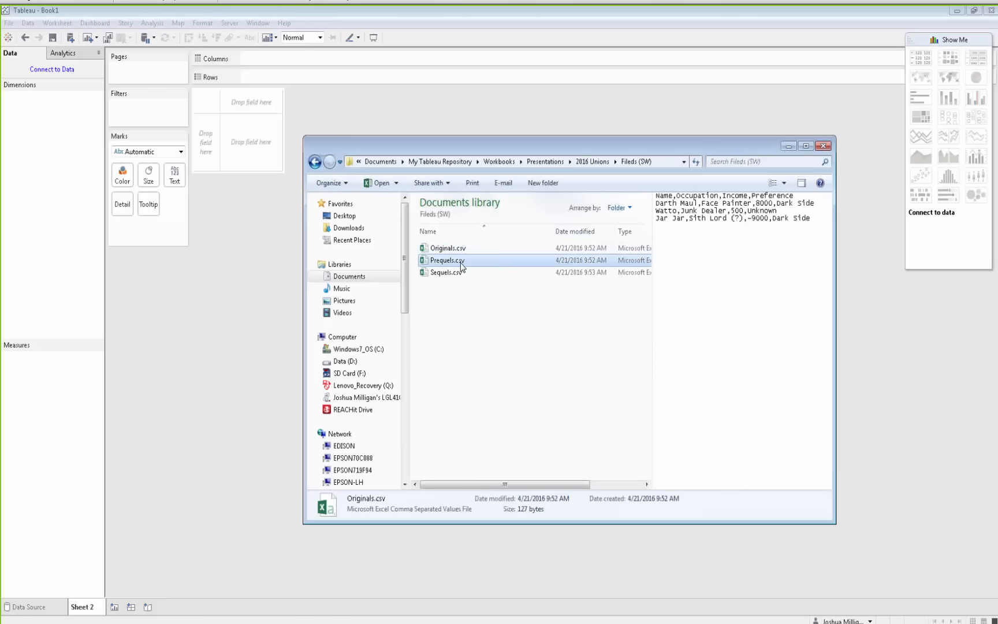
{"action": "left_click", "coordinate": [462, 277]}
{"action": "left_click", "coordinate": [460, 252]}
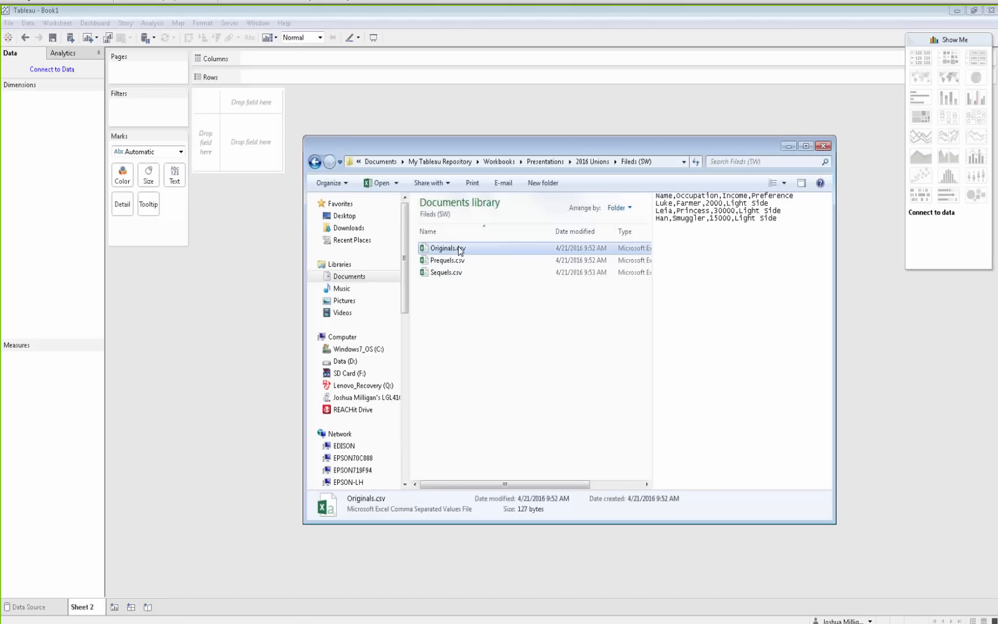
{"action": "left_click", "coordinate": [462, 261]}
{"action": "left_click", "coordinate": [465, 273]}
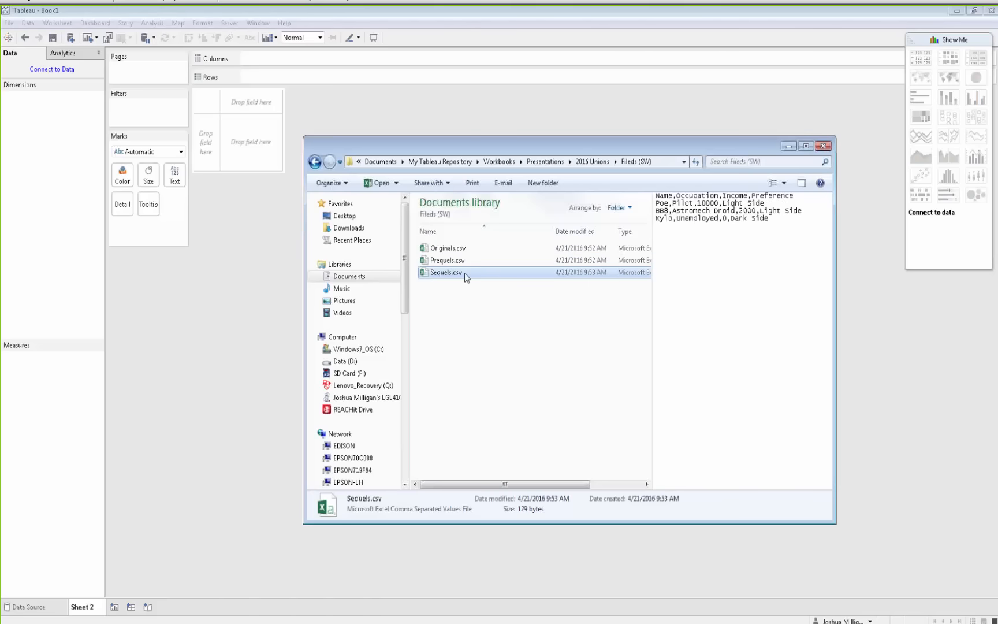
{"action": "left_click", "coordinate": [459, 250]}
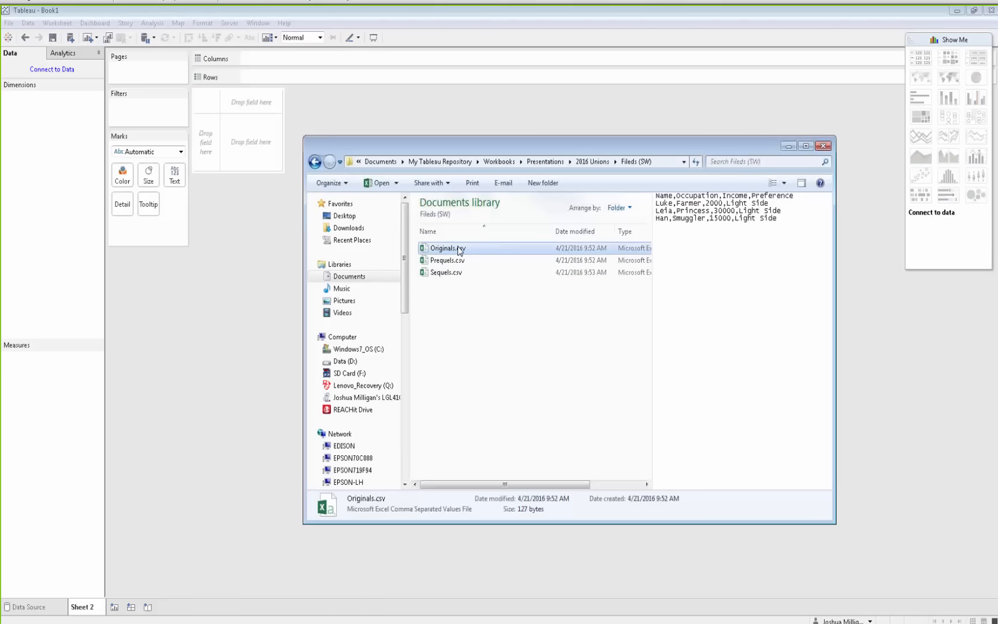
Connect Tableau to Originals.csv by dropping the file into it, and minimize the Explorer window
{"action": "left_click_drag", "start_coordinate": [459, 250], "coordinate": [221, 338]}
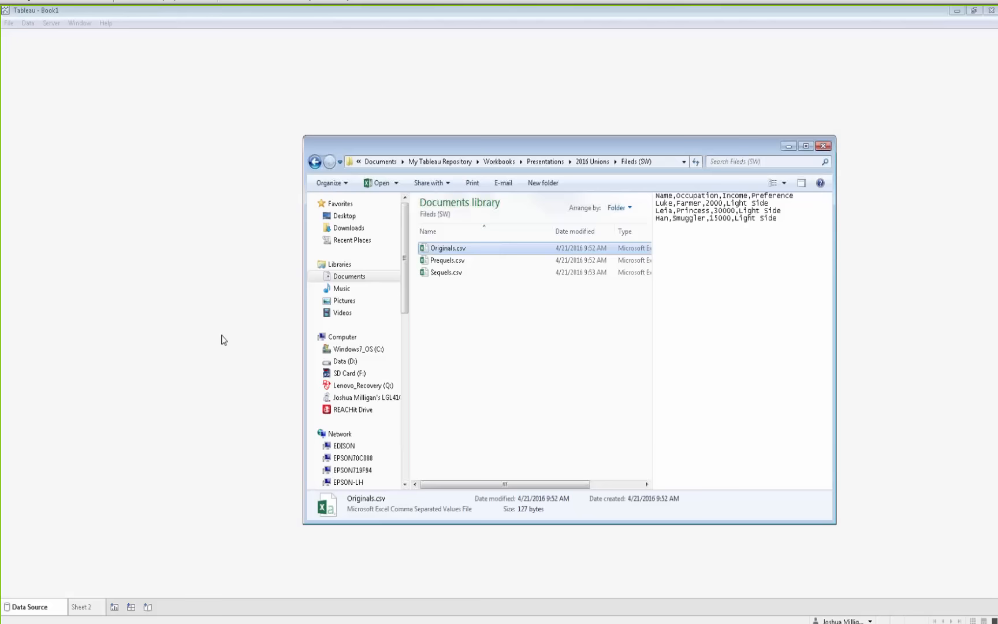
{"action": "left_click", "coordinate": [788, 145]}
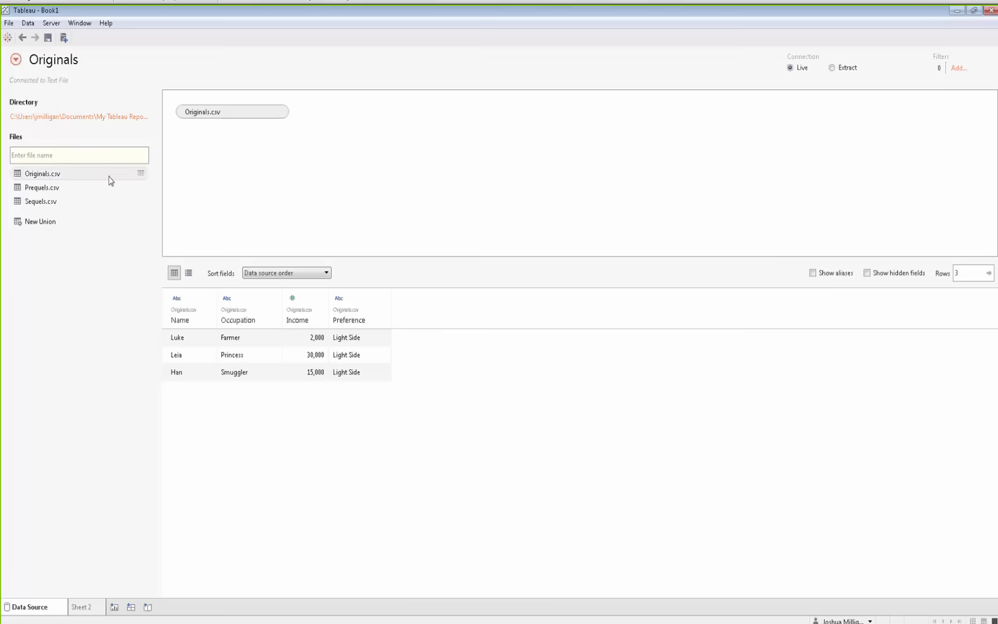
Switch the Originals connection to Extract and save the extract as Originals.tde
{"action": "left_click", "coordinate": [832, 68]}
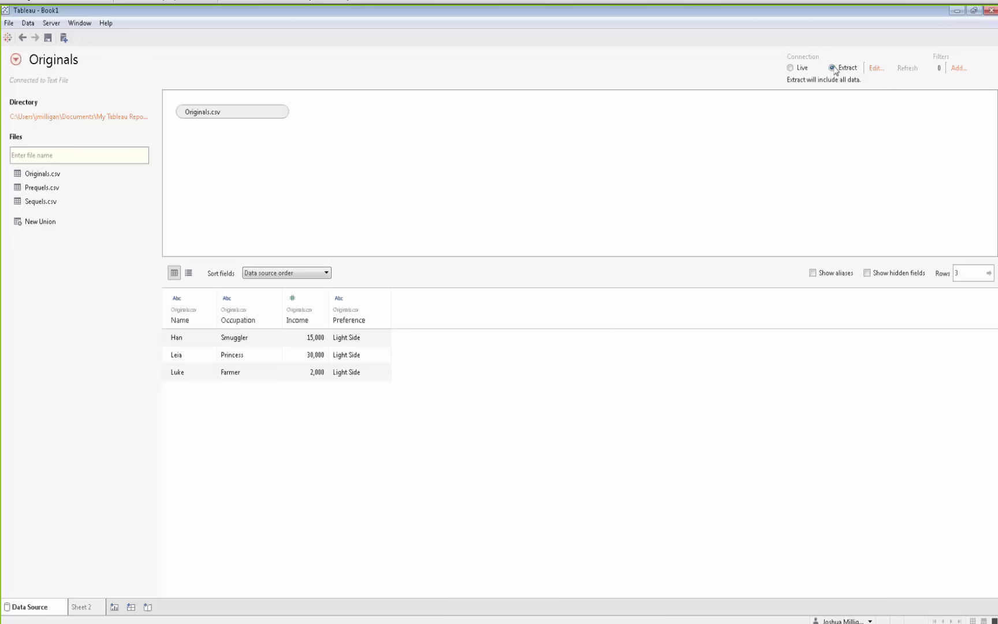
{"action": "left_click", "coordinate": [80, 606]}
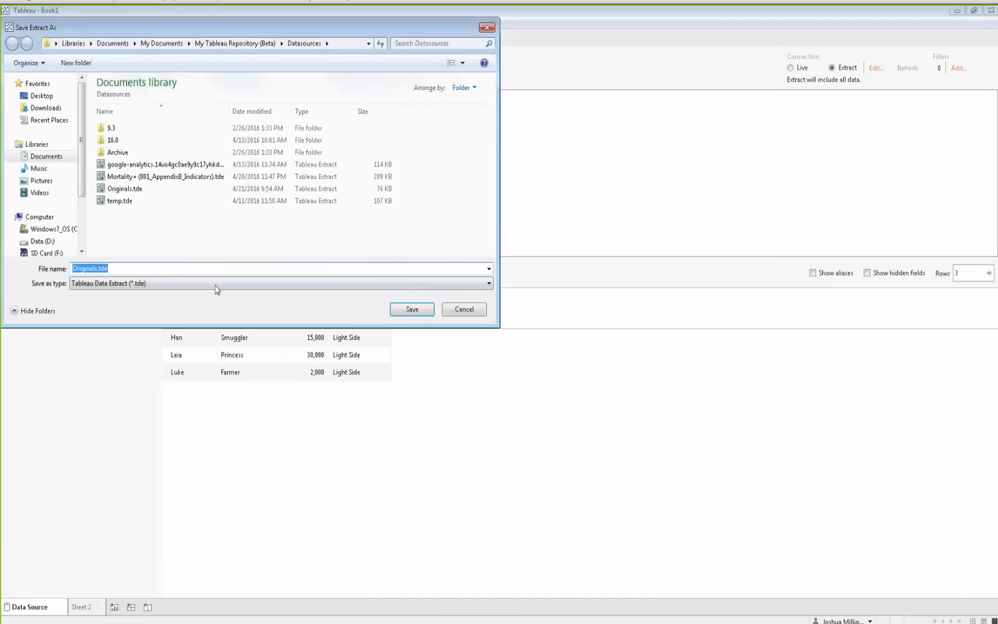
{"action": "left_click", "coordinate": [403, 306]}
{"action": "left_click", "coordinate": [527, 322]}
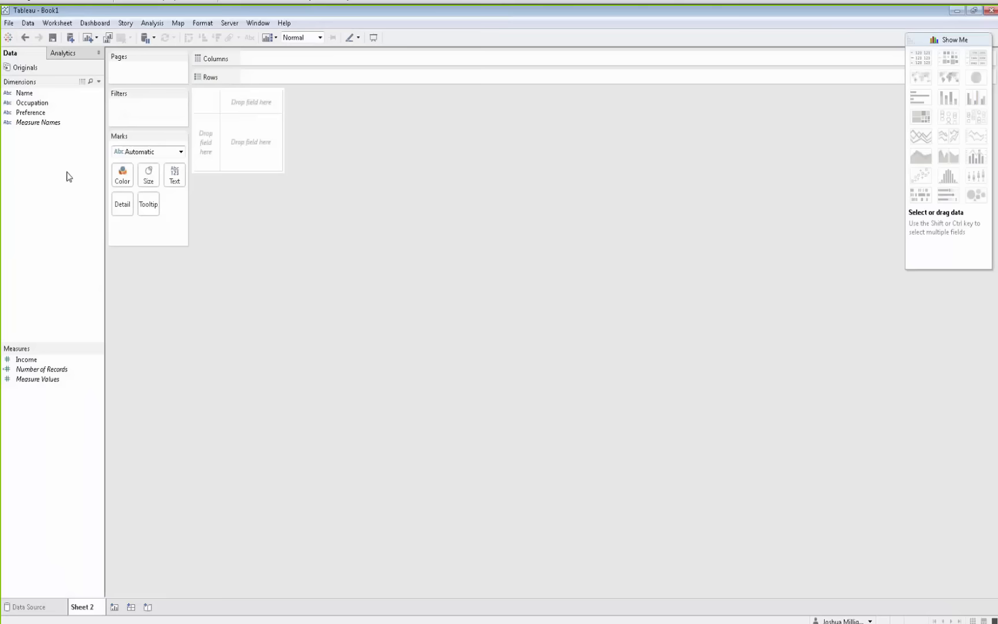
Append Prequels.csv from the Files (SW) folder to the Originals extract
{"action": "right_click", "coordinate": [11, 70]}
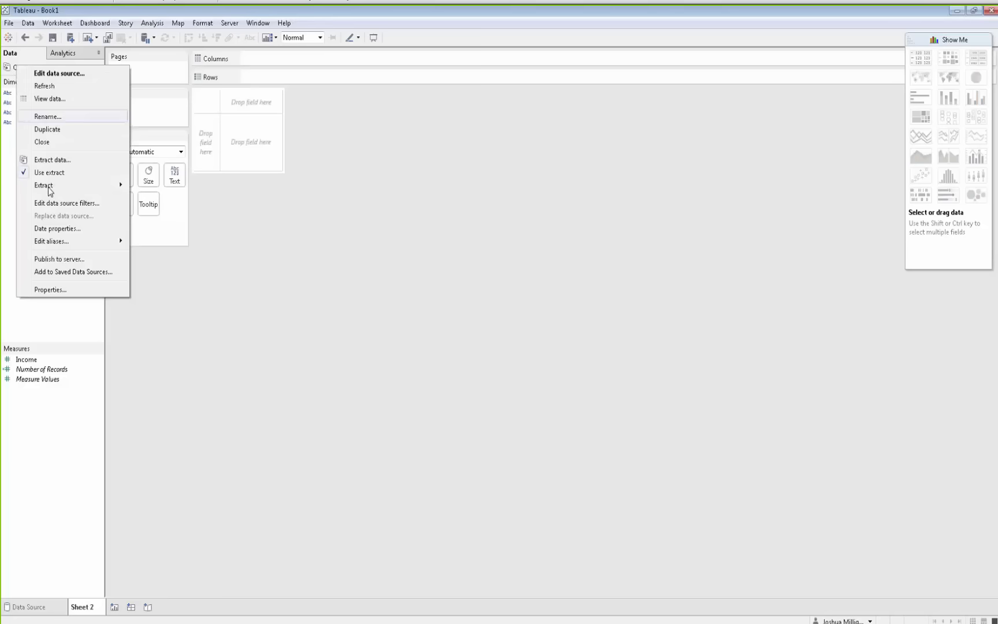
{"action": "mouse_move", "coordinate": [49, 191]}
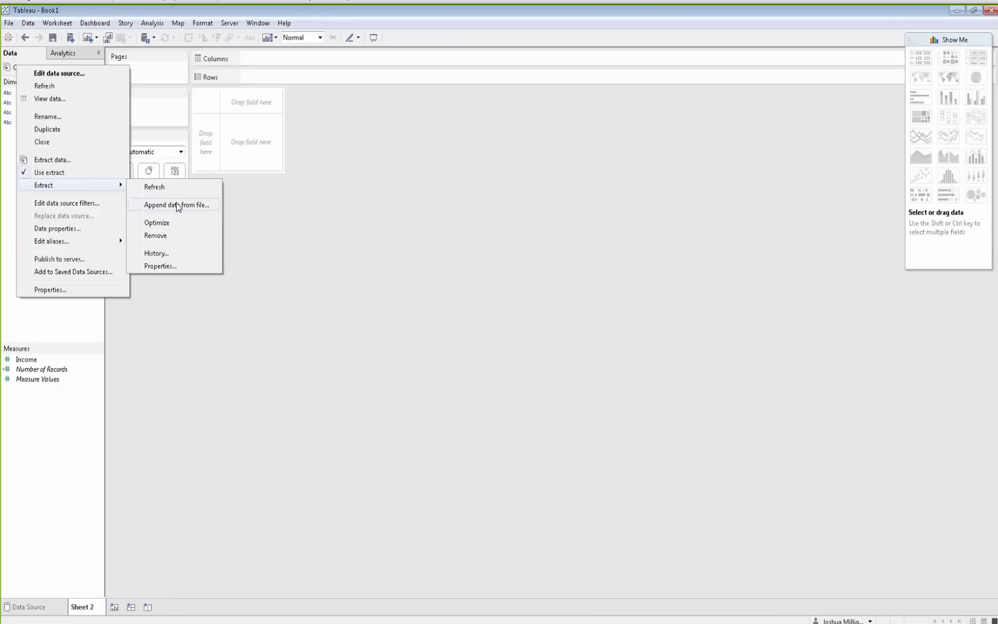
{"action": "left_click", "coordinate": [194, 208]}
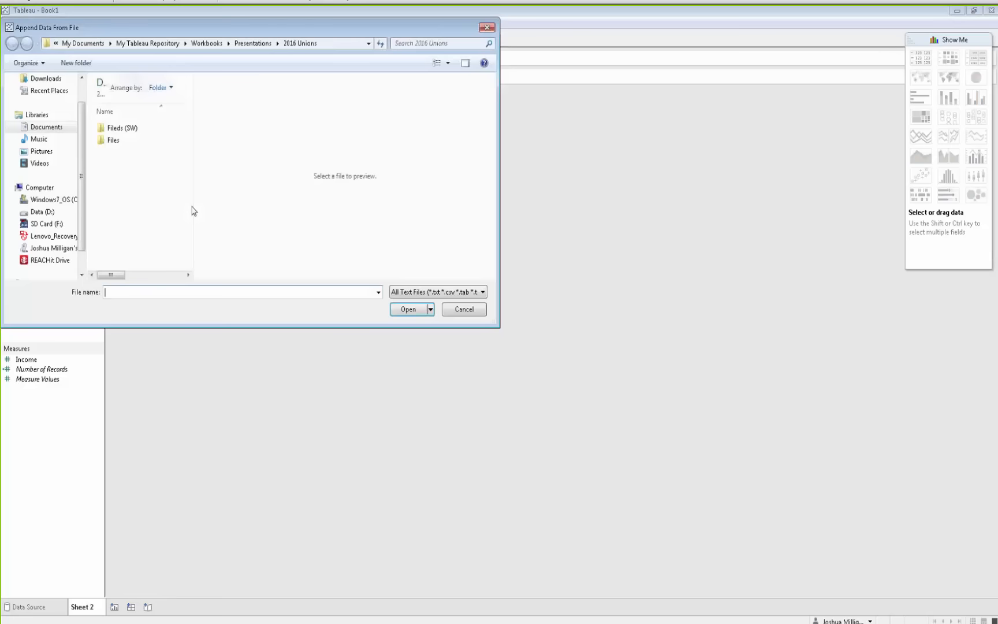
{"action": "left_click", "coordinate": [425, 292]}
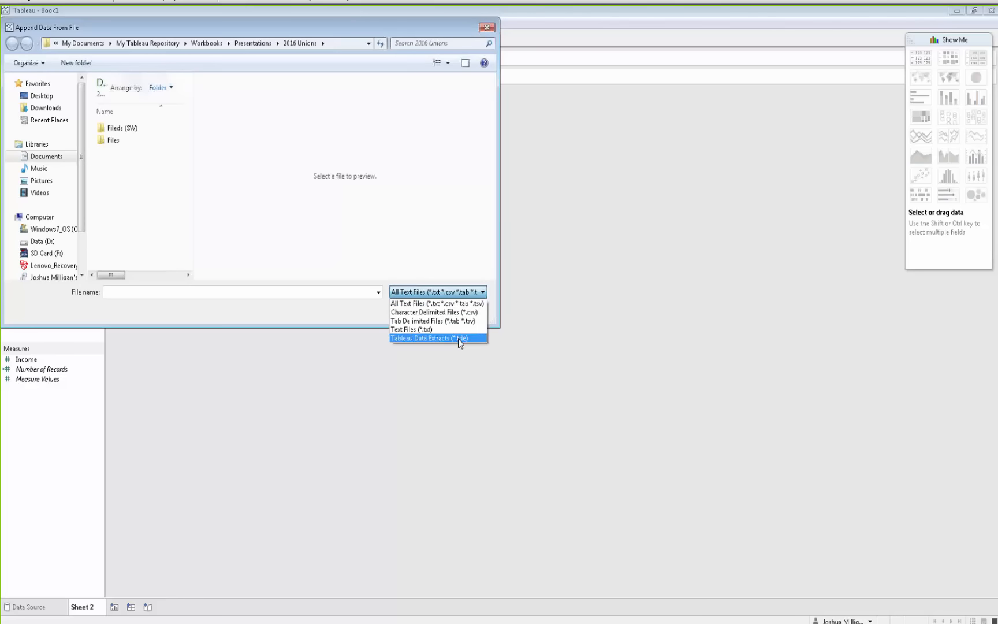
{"action": "left_click", "coordinate": [362, 327]}
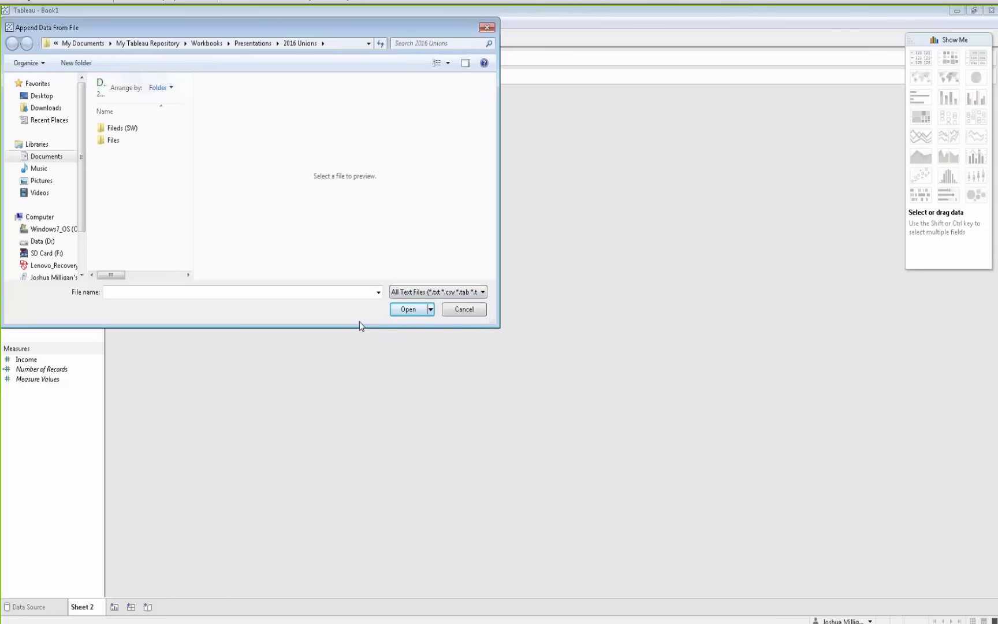
{"action": "left_click", "coordinate": [118, 133]}
{"action": "double_click", "coordinate": [118, 132]}
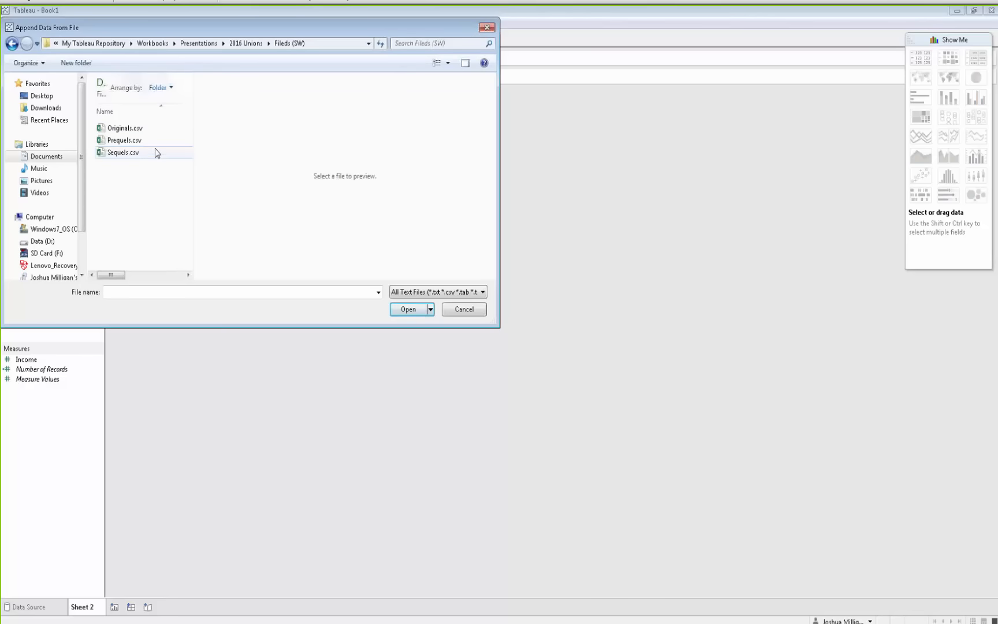
{"action": "left_click", "coordinate": [124, 142]}
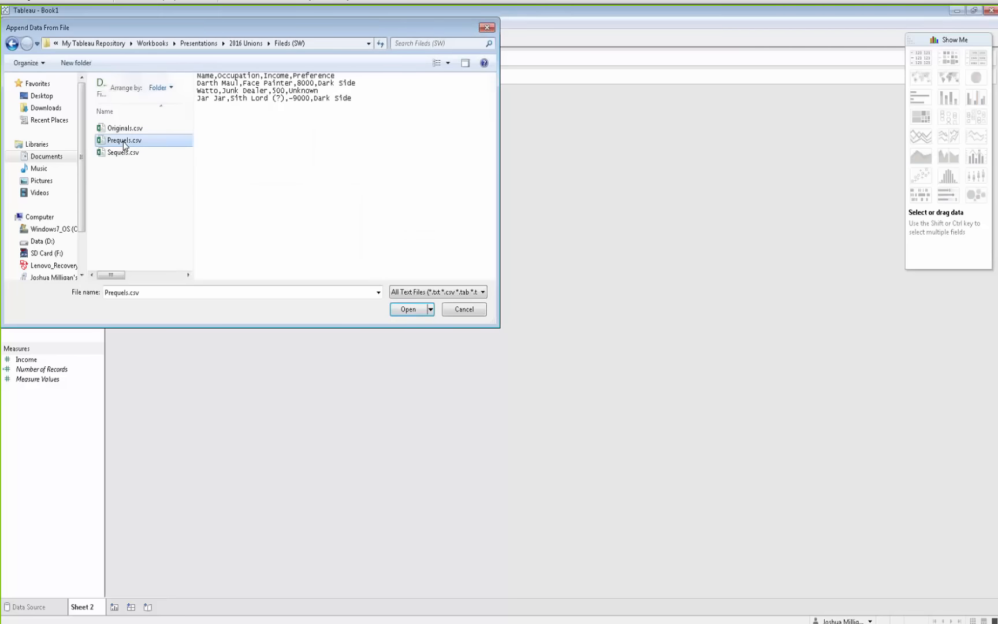
{"action": "double_click", "coordinate": [123, 146]}
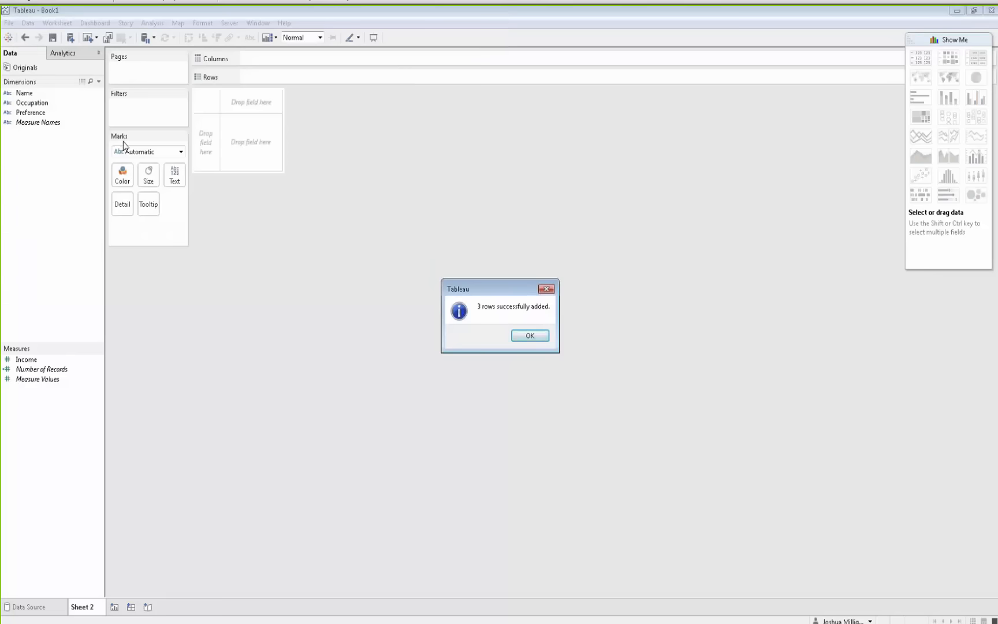
{"action": "left_click", "coordinate": [528, 335]}
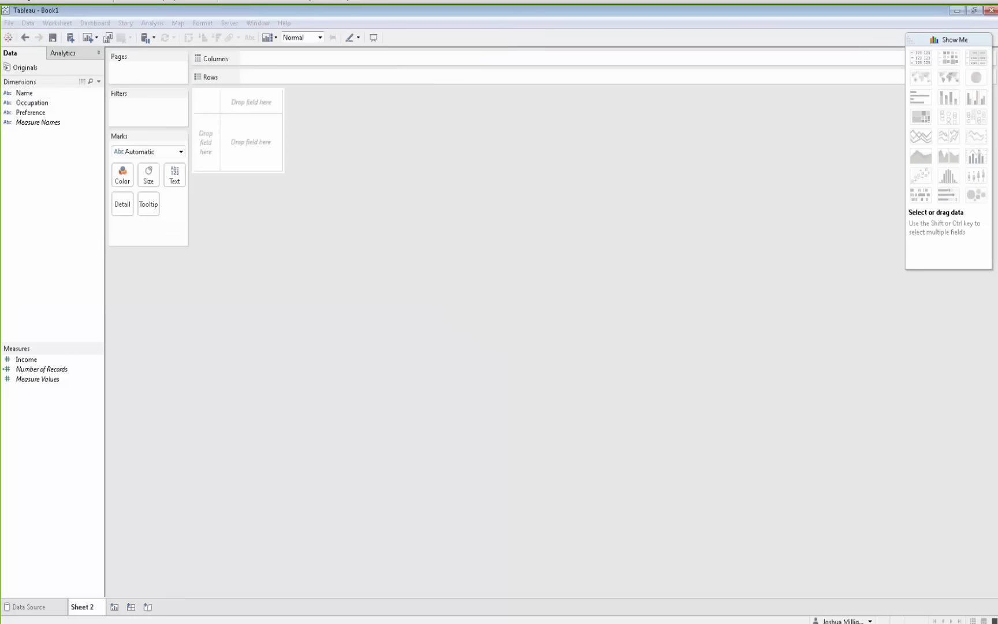
Place the Name field on Rows to list the characters in the extract
{"action": "left_click", "coordinate": [29, 94]}
{"action": "left_click_drag", "start_coordinate": [31, 97], "coordinate": [202, 145]}
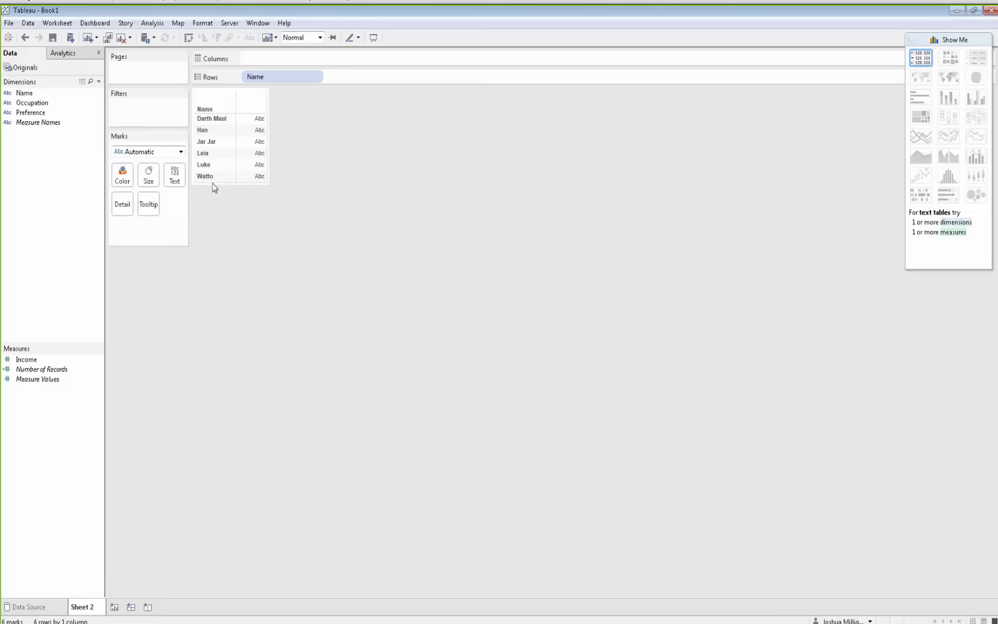
Append Sequels.csv from the Files (SW) folder to the Originals extract
{"action": "right_click", "coordinate": [22, 68]}
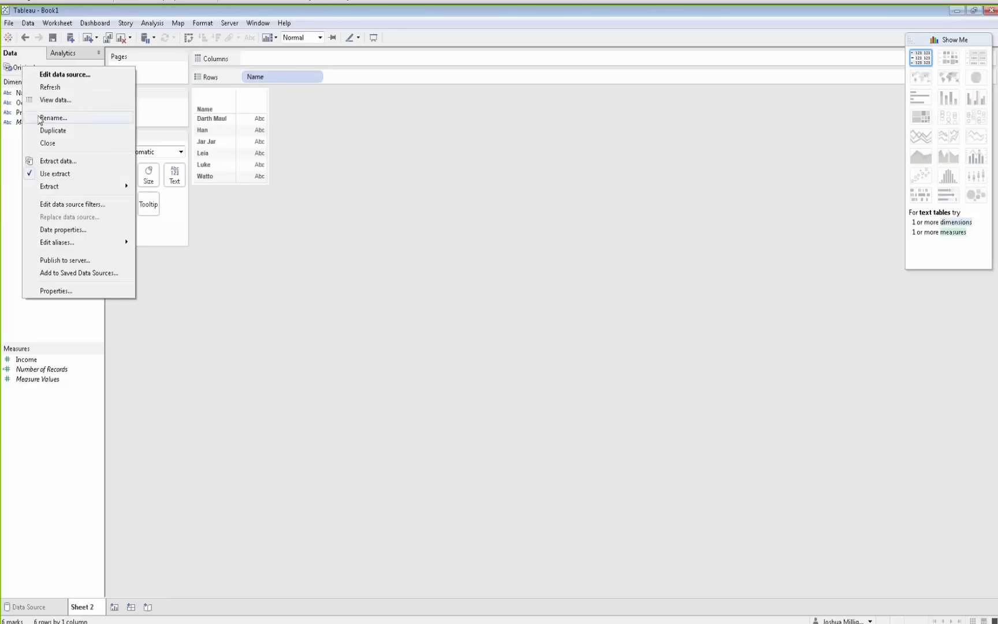
{"action": "mouse_move", "coordinate": [85, 186]}
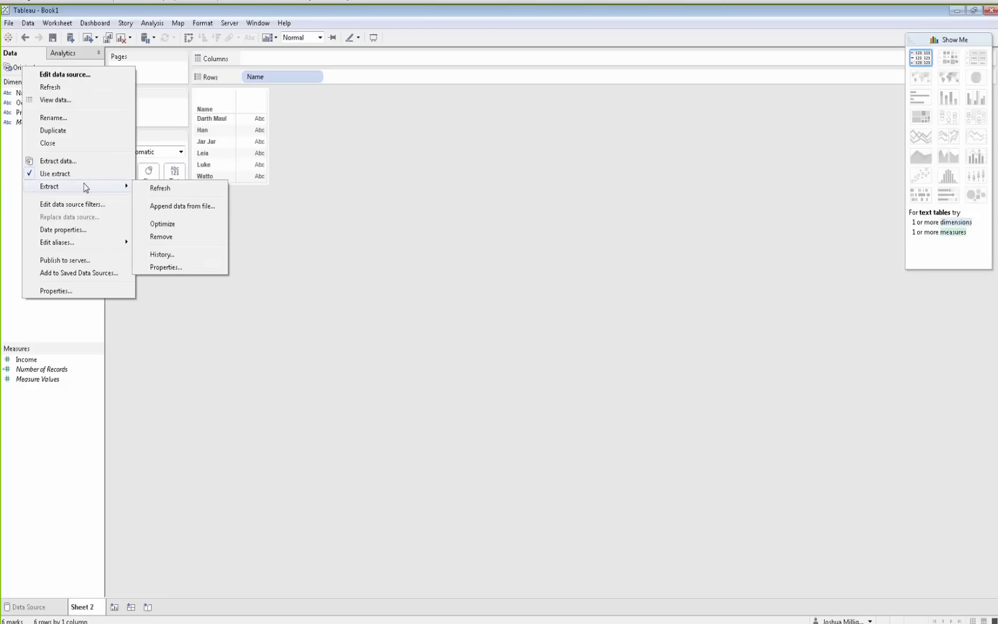
{"action": "left_click", "coordinate": [173, 207]}
{"action": "left_click", "coordinate": [120, 153]}
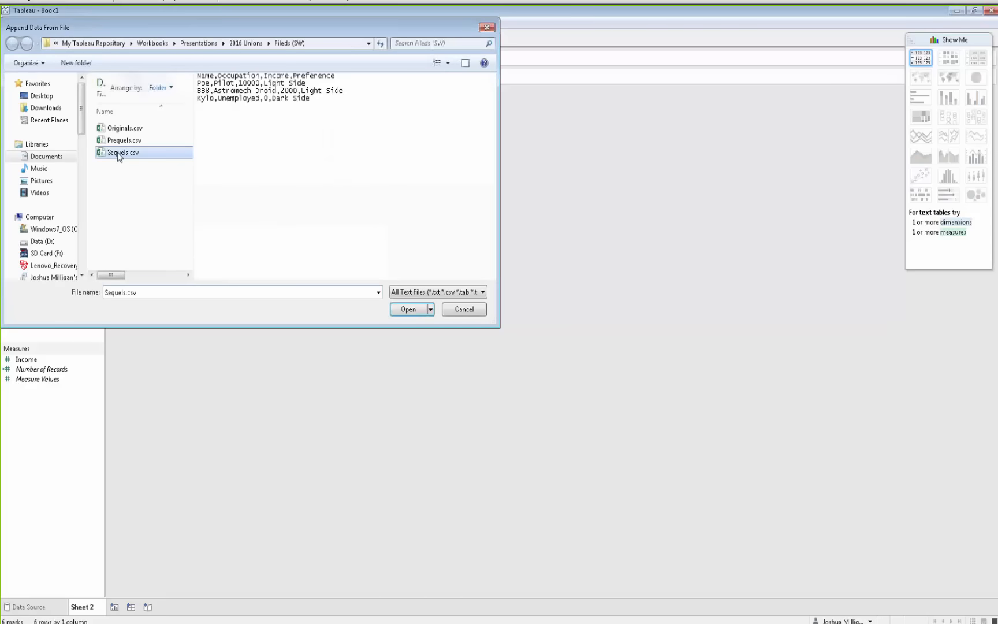
{"action": "left_click", "coordinate": [409, 310]}
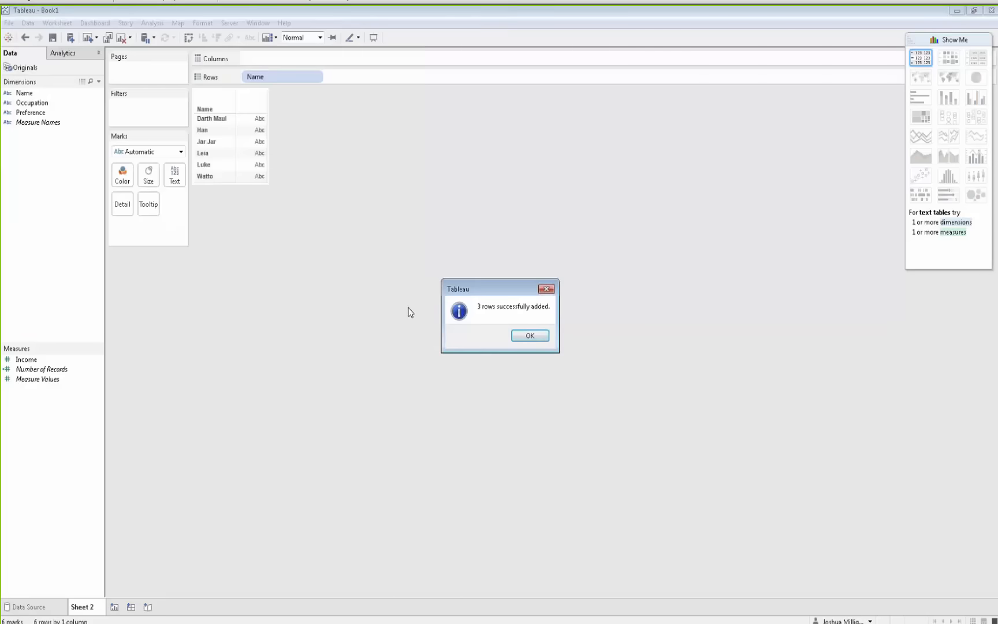
{"action": "left_click", "coordinate": [527, 334]}
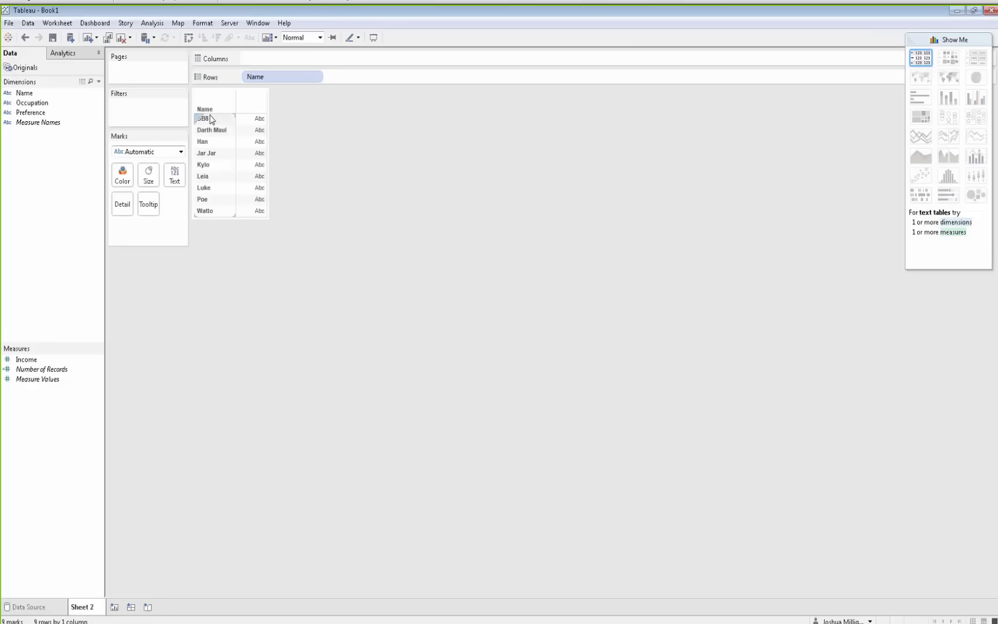
{"action": "left_click_drag", "start_coordinate": [211, 116], "coordinate": [211, 217]}
{"action": "key", "text": "alt+Tab"}
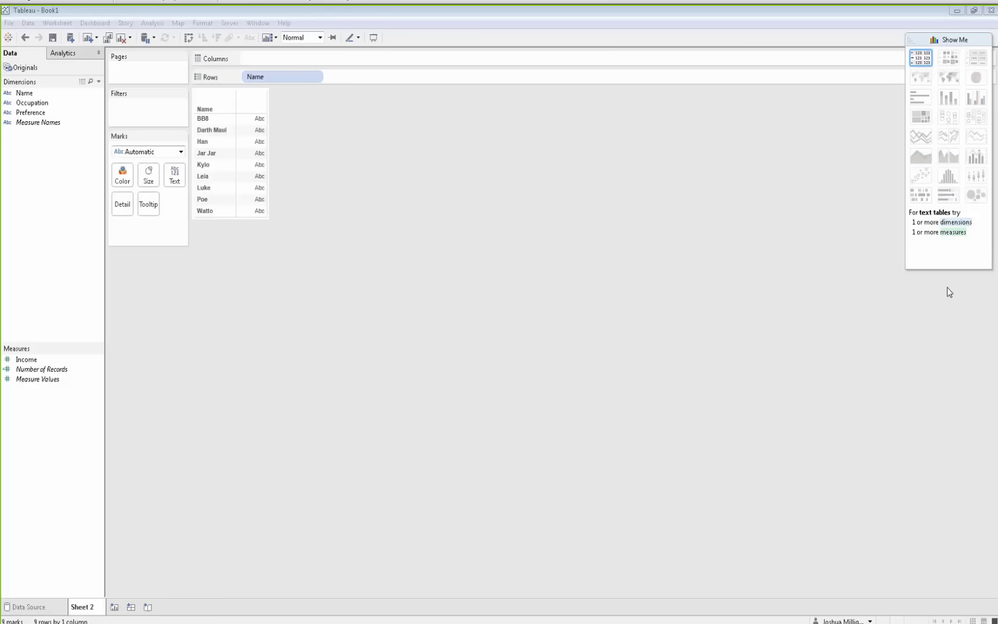